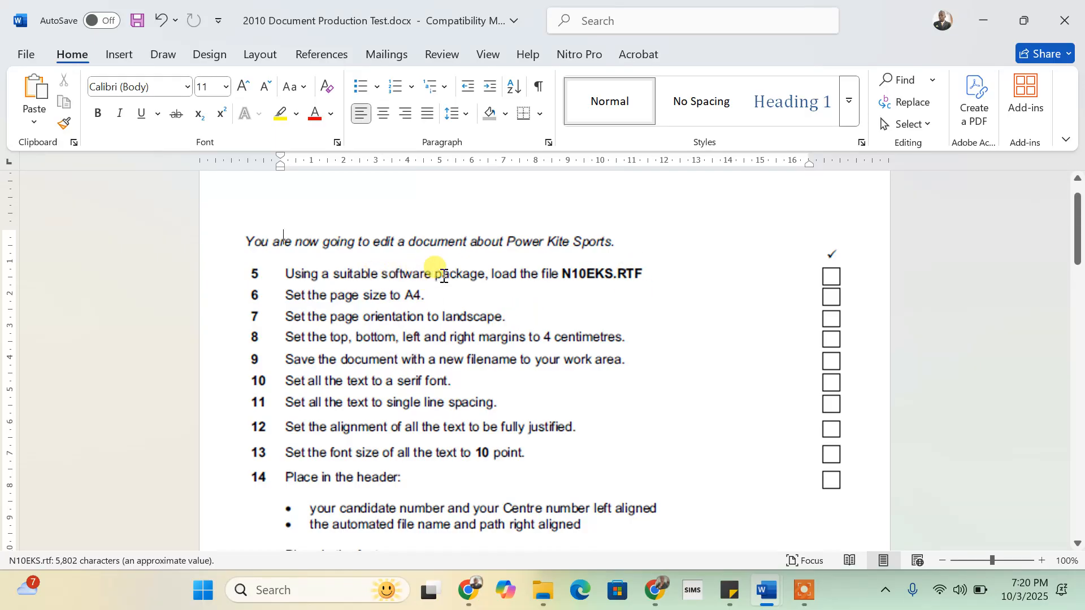
# - Search for 'word' in the taskbar search box and launch Microsoft Word
pyautogui.click(308, 591)
pyautogui.write('wo')
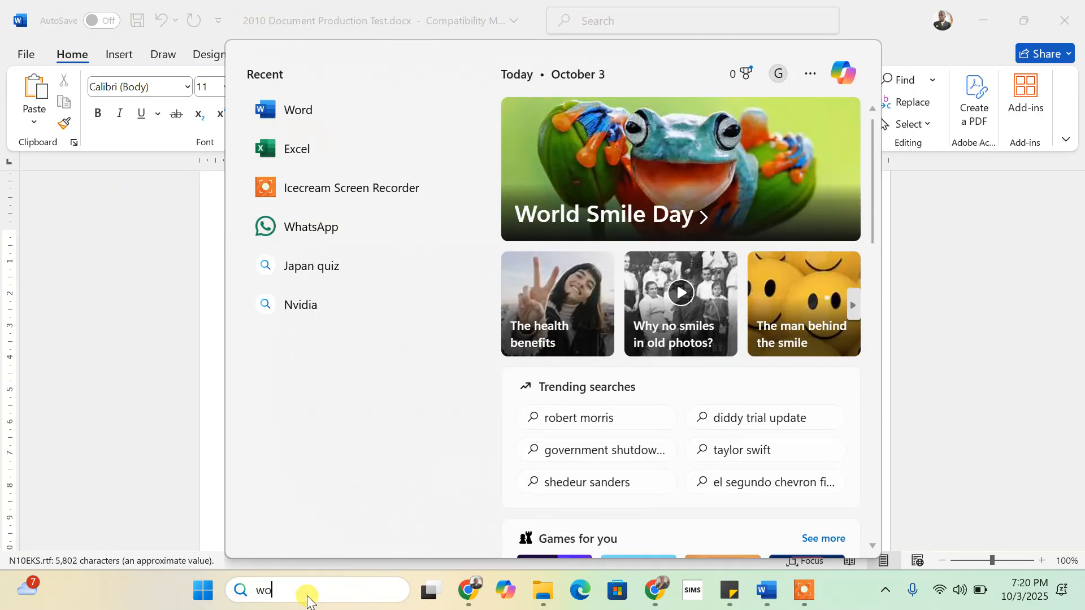
pyautogui.write('rd')
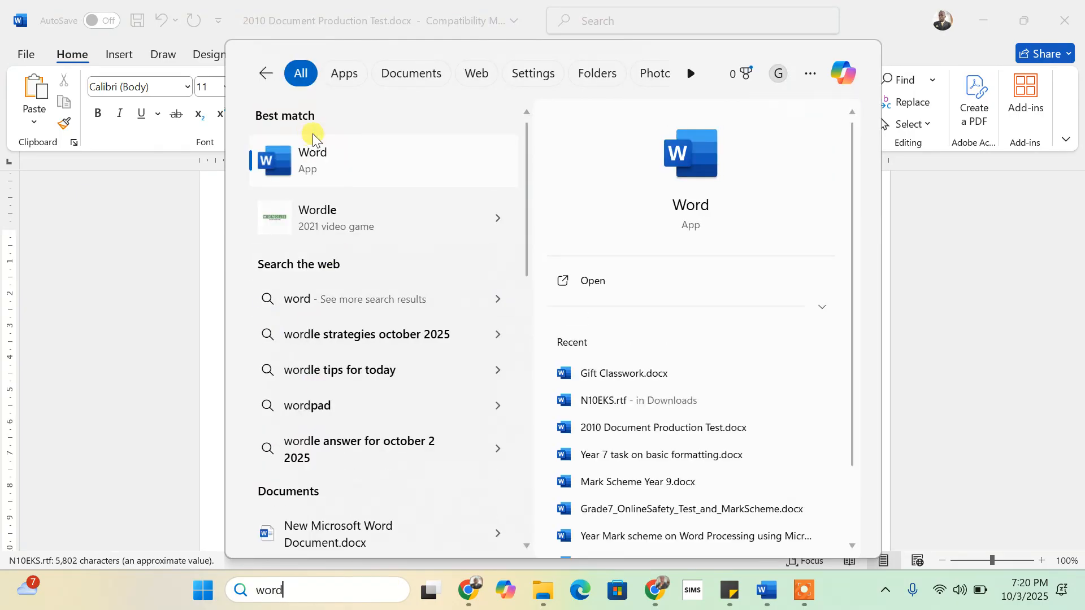
pyautogui.click(273, 161)
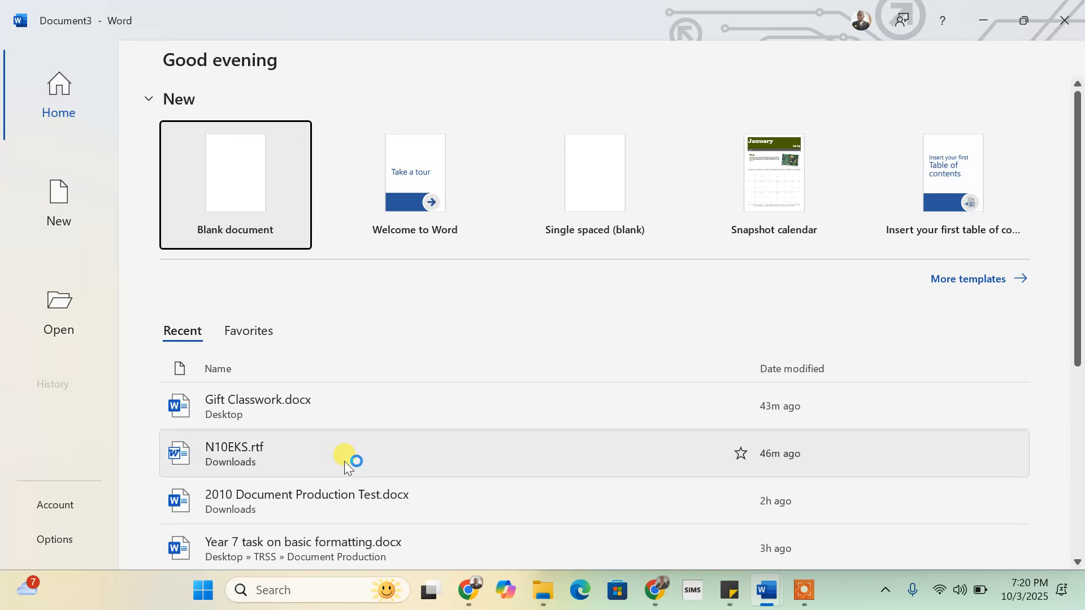
# - Open N10EKS.rtf from the Downloads folder
pyautogui.click(64, 312)
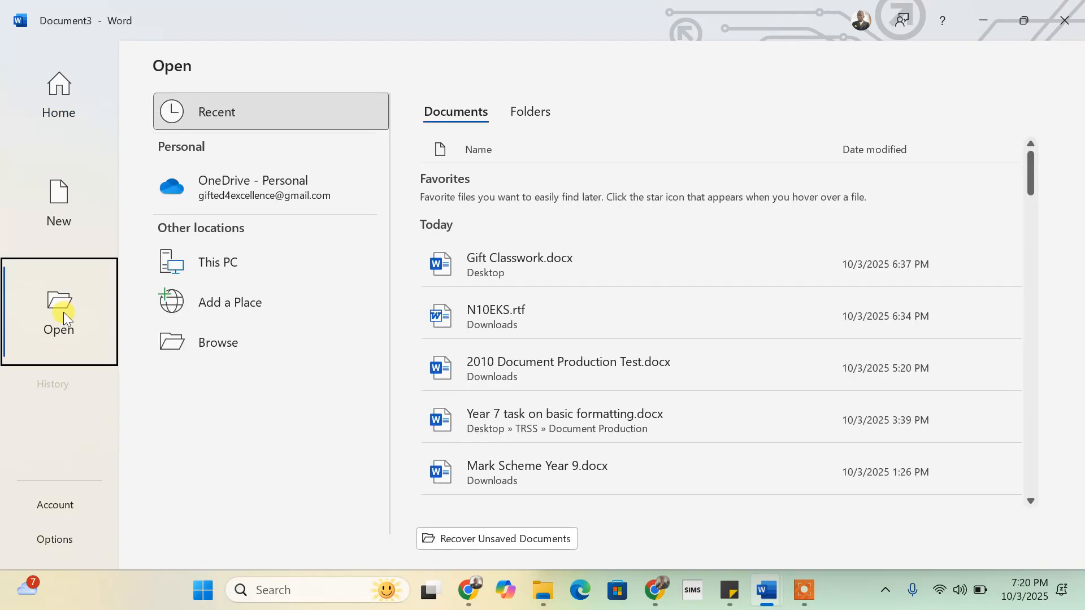
pyautogui.click(226, 346)
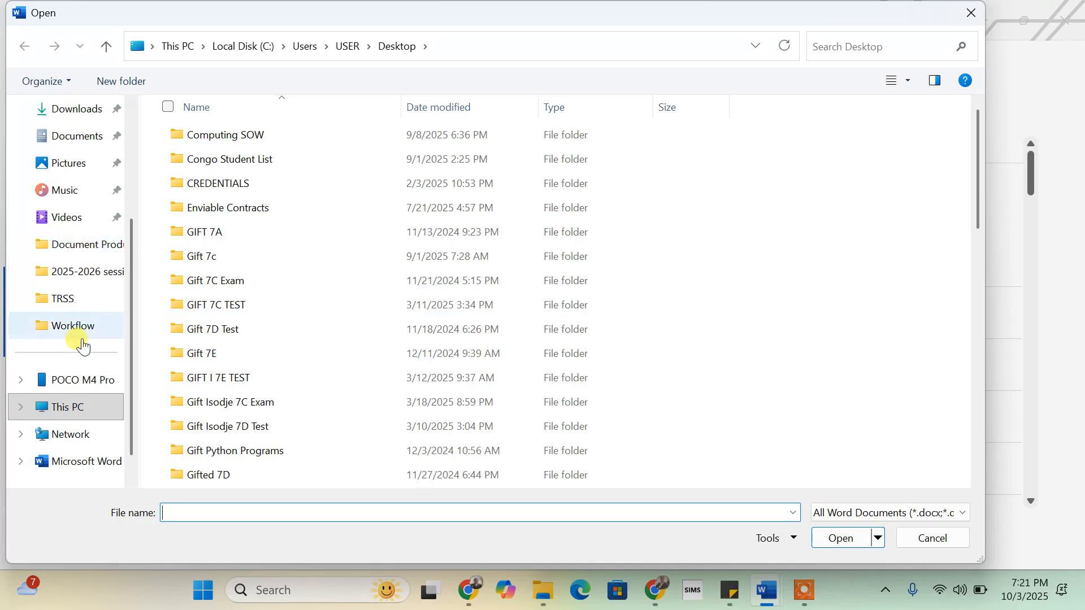
pyautogui.click(86, 109)
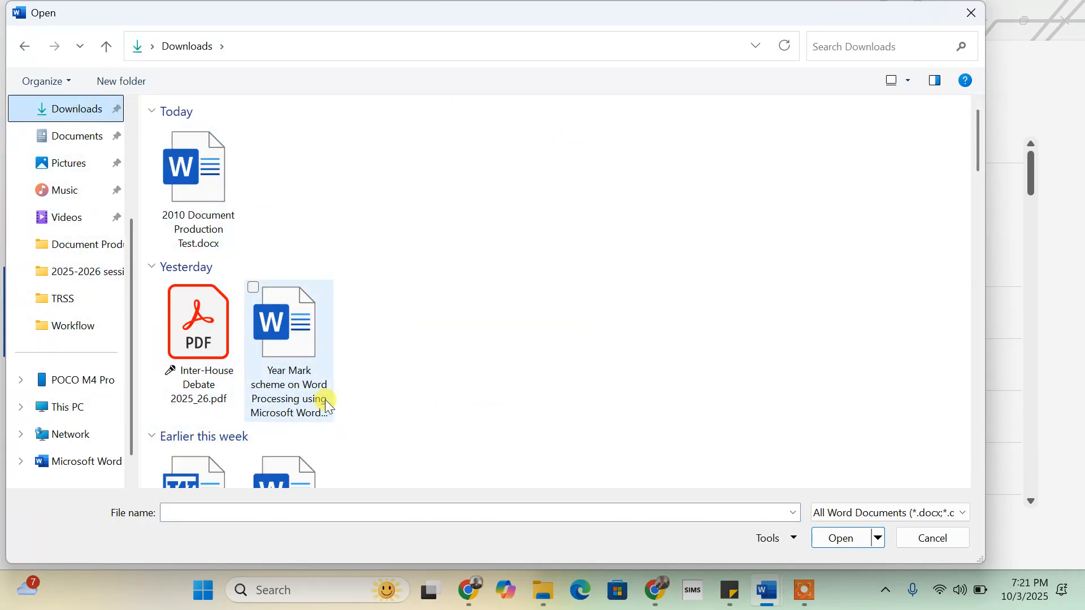
pyautogui.scroll(-3, 322, 401)
pyautogui.scroll(-2, 326, 404)
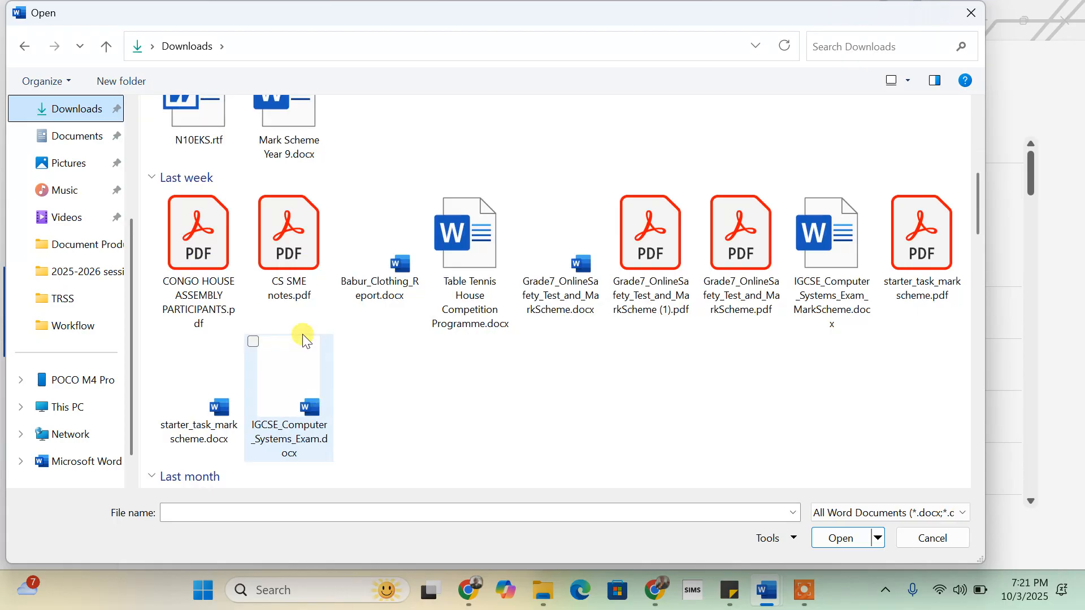
pyautogui.click(213, 139)
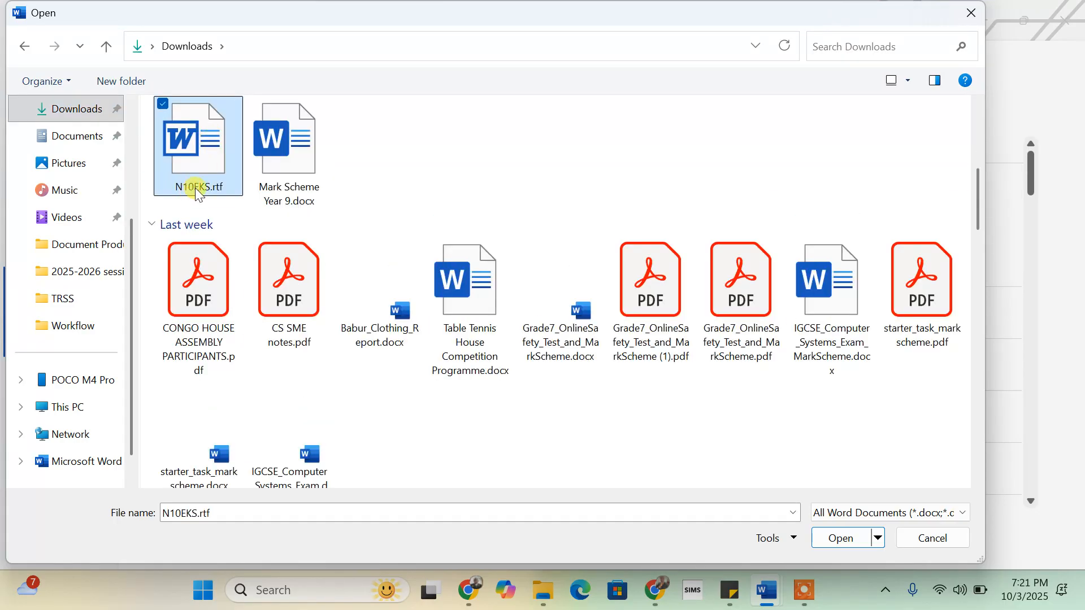
pyautogui.click(837, 539)
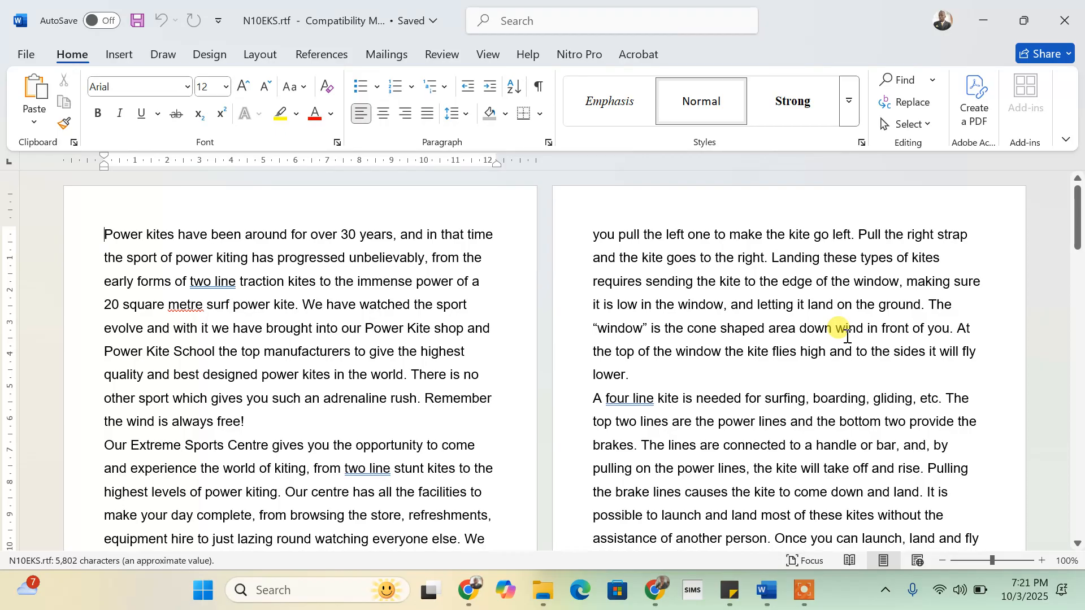
# - Snap Word to the left half and make the pages A4 landscape
pyautogui.moveTo(1024, 24)
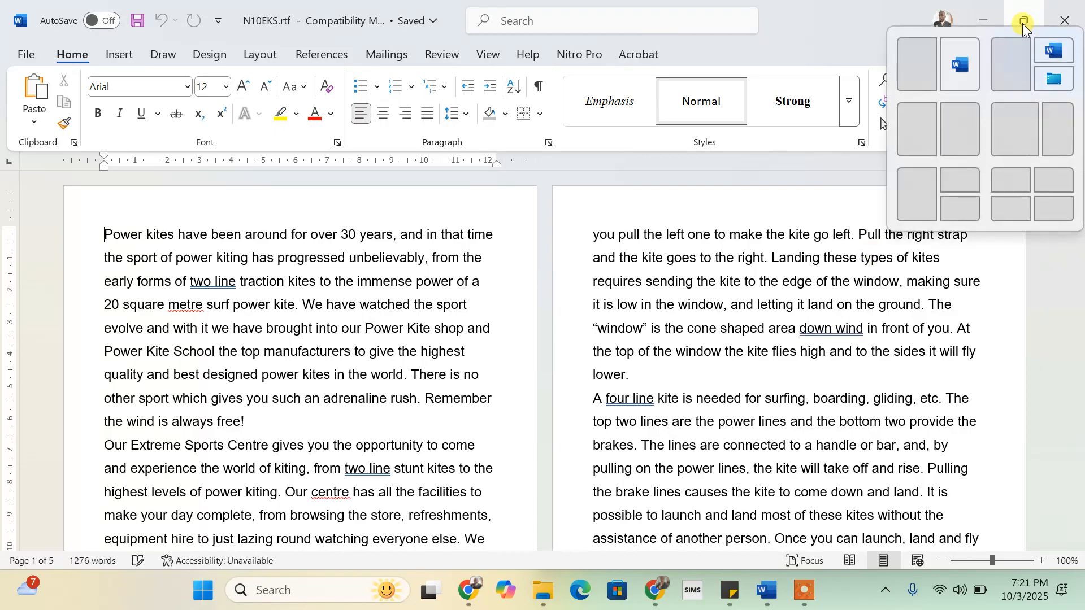
pyautogui.click(924, 69)
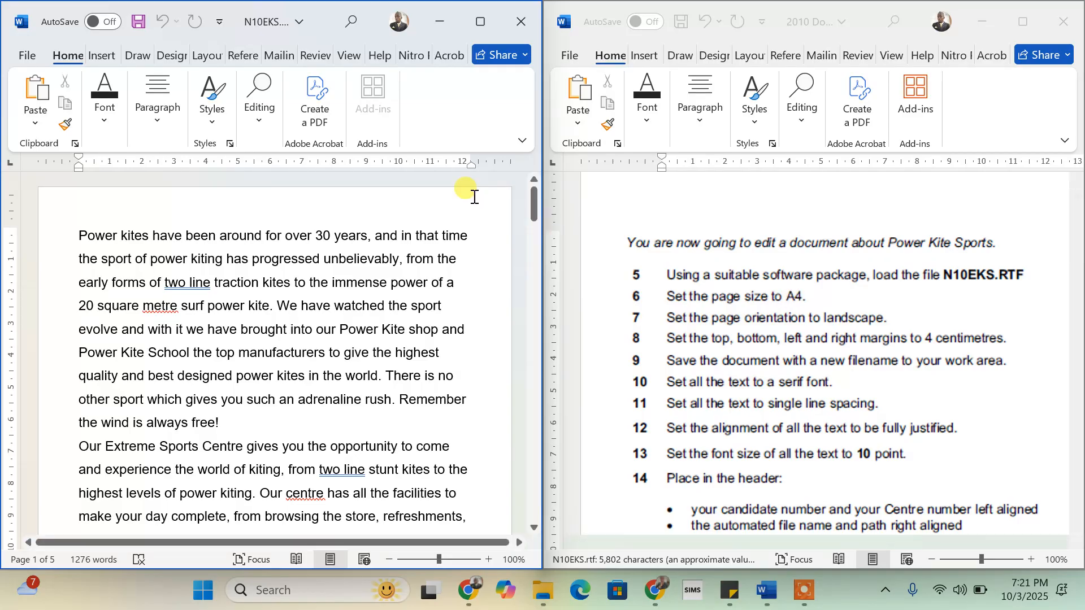
pyautogui.click(205, 53)
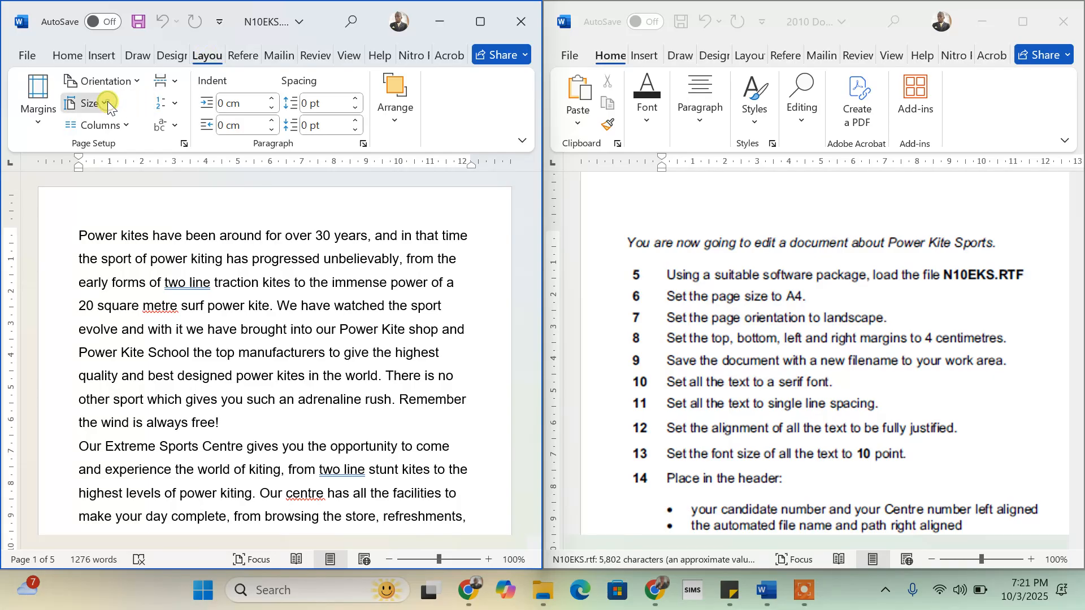
pyautogui.click(107, 102)
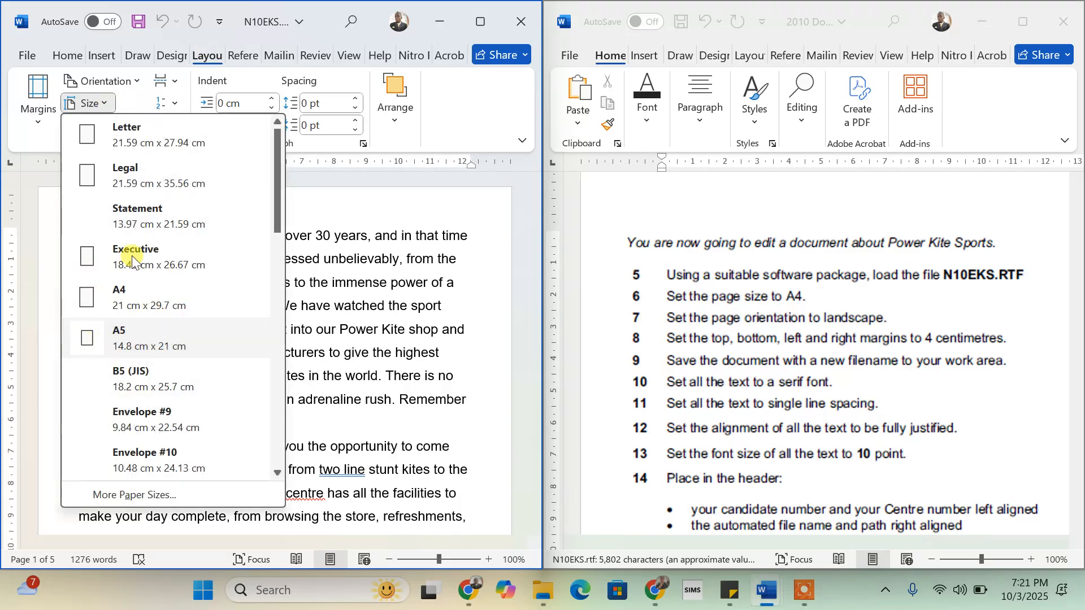
pyautogui.click(115, 298)
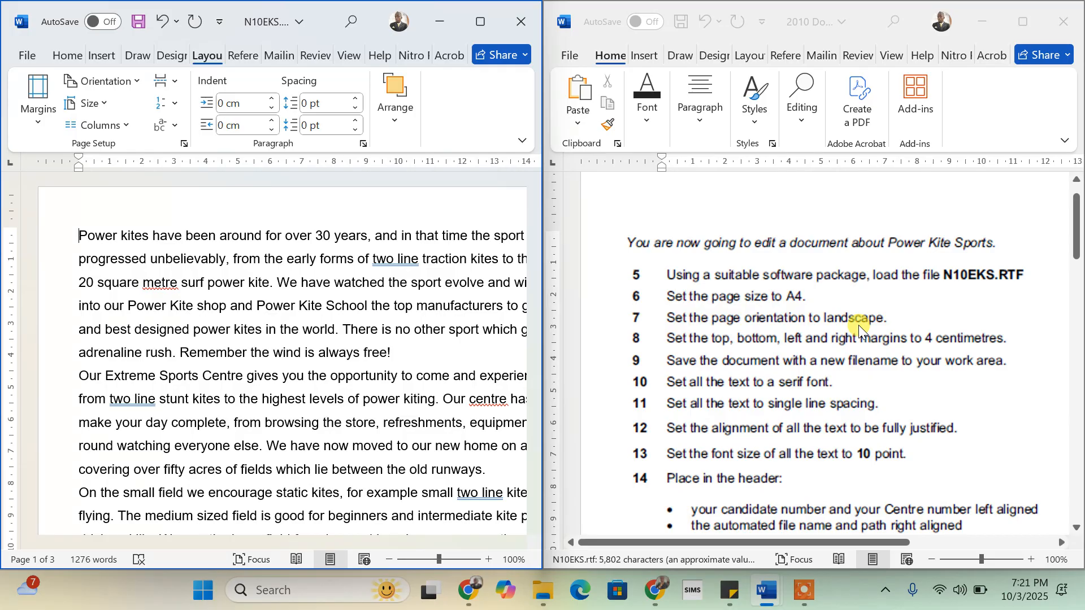
pyautogui.click(134, 82)
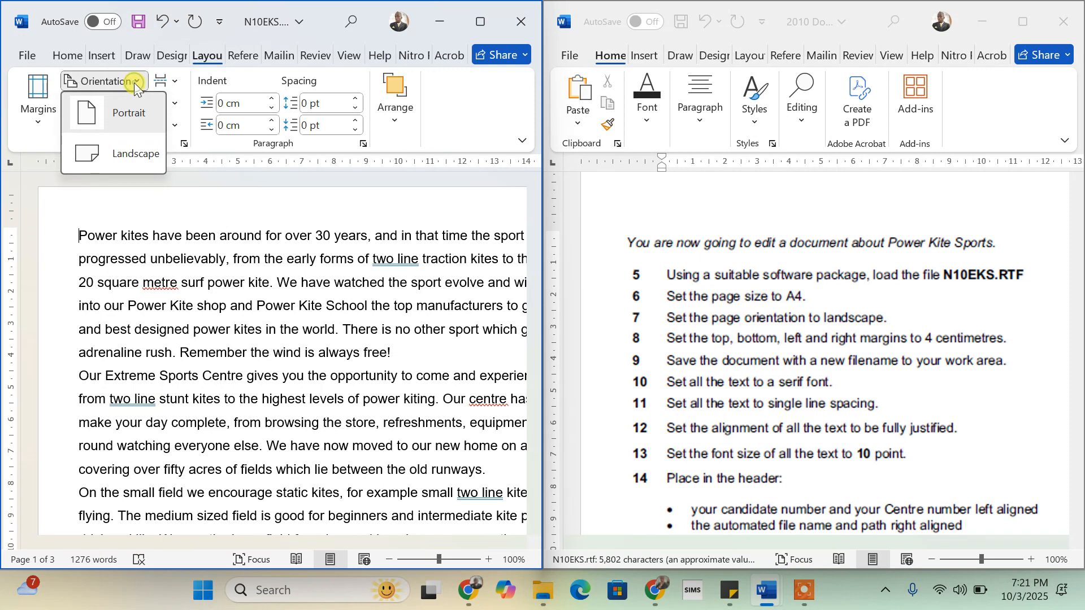
pyautogui.click(130, 154)
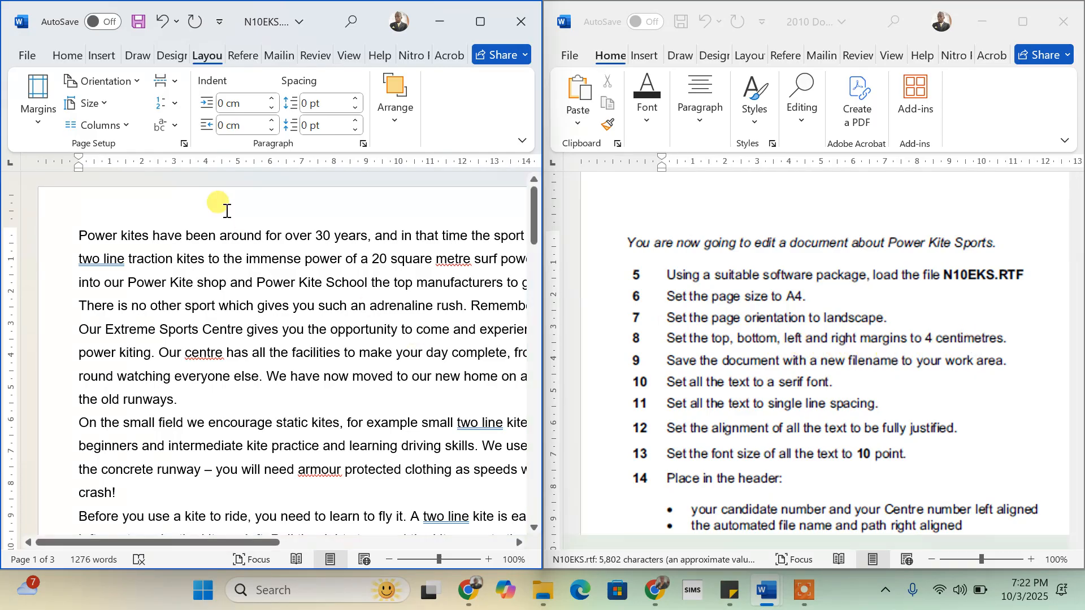
# - Set the top, left, bottom and right margins to 4 cm through Custom Margins
pyautogui.click(38, 122)
pyautogui.click(77, 474)
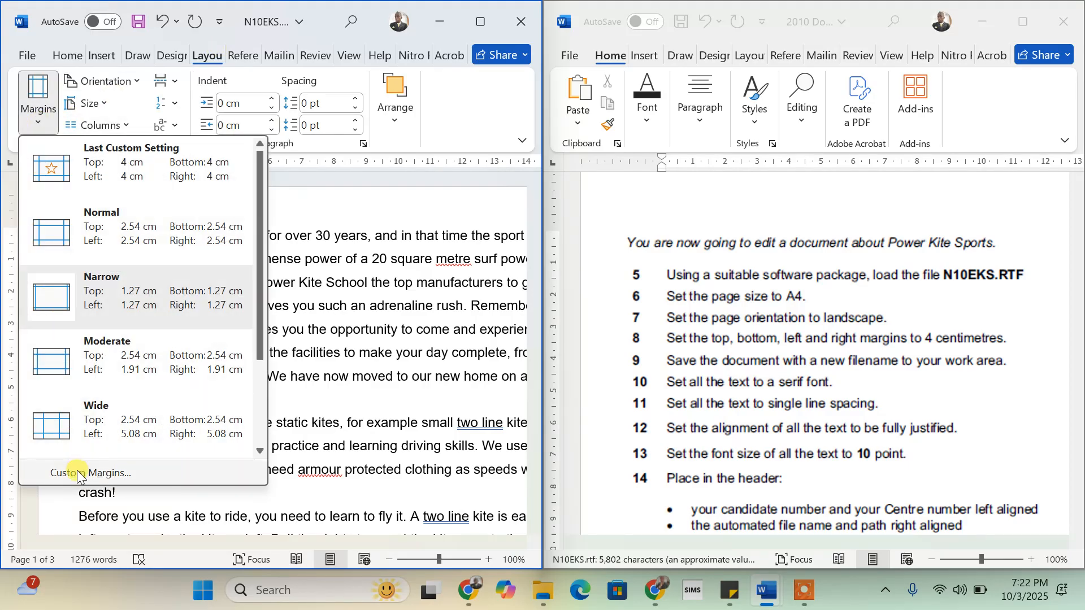
pyautogui.click(77, 473)
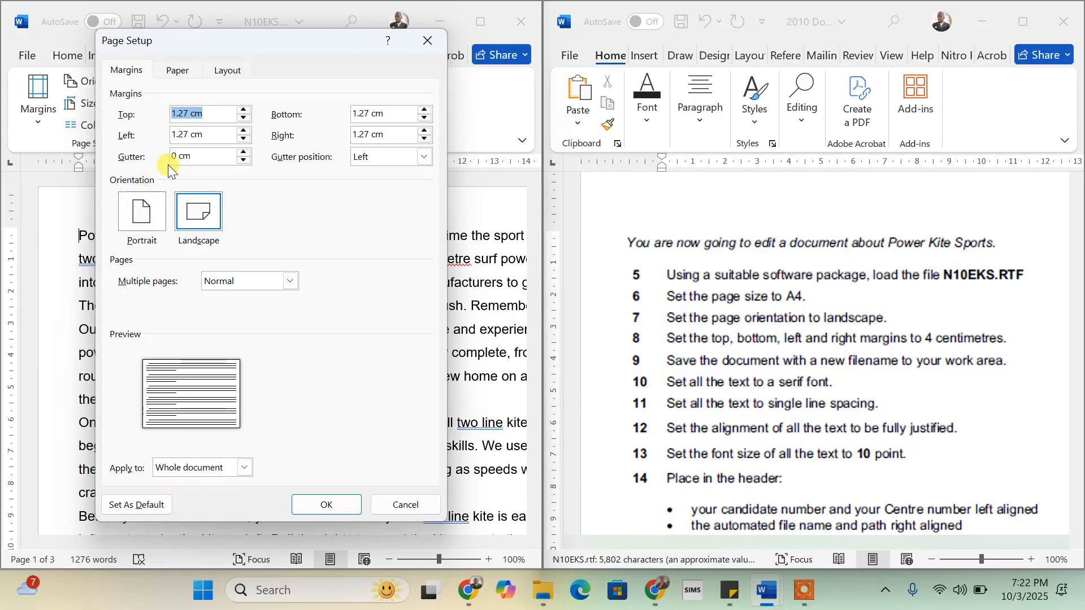
pyautogui.click(195, 113)
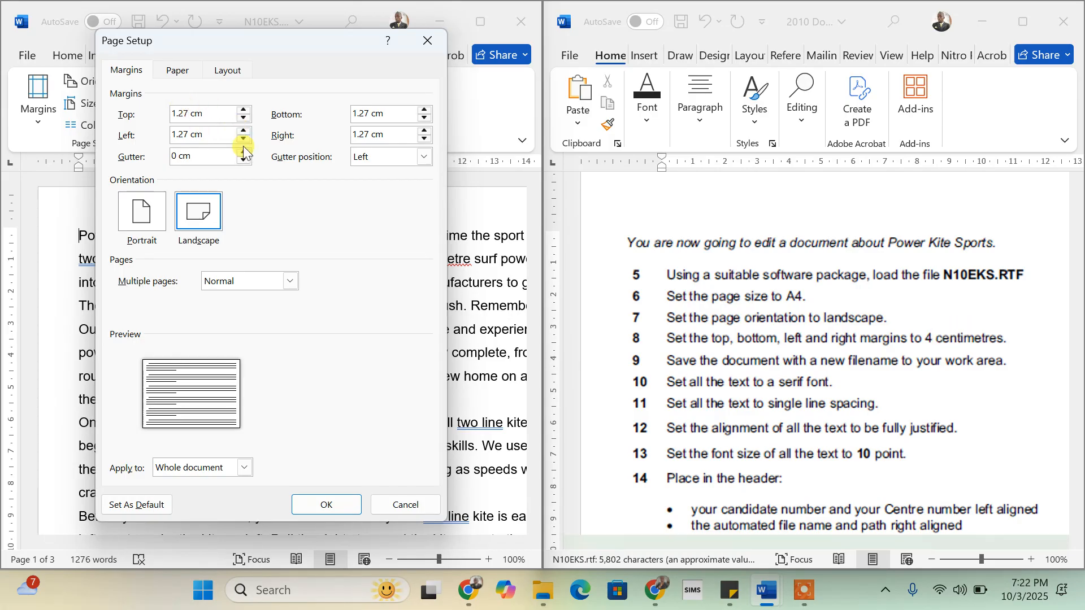
pyautogui.press('BackSpace')
pyautogui.press('BackSpace')
pyautogui.press('BackSpace')
pyautogui.press('BackSpace')
pyautogui.click(189, 135)
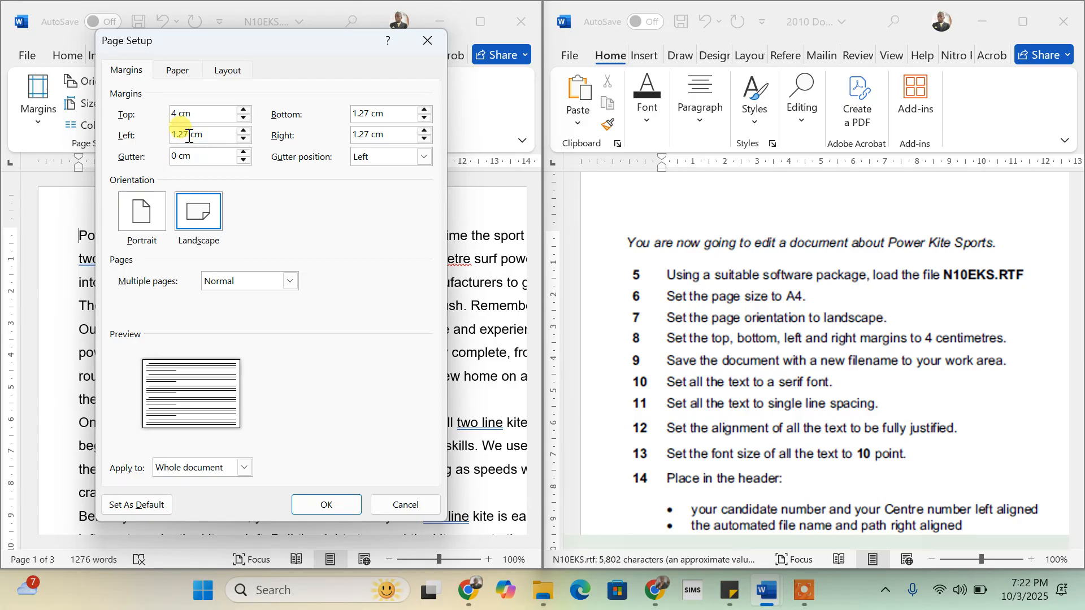
pyautogui.press('BackSpace')
pyautogui.press('BackSpace')
pyautogui.press('BackSpace')
pyautogui.press('BackSpace')
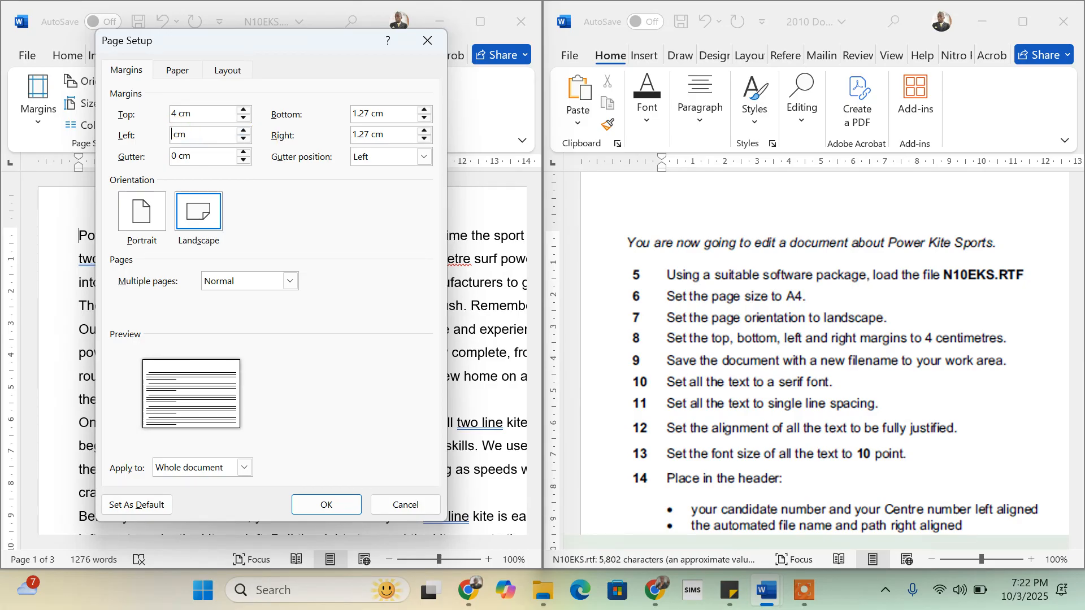
pyautogui.write('4')
pyautogui.click(370, 113)
pyautogui.press('BackSpace')
pyautogui.press('BackSpace')
pyautogui.press('BackSpace')
pyautogui.press('BackSpace')
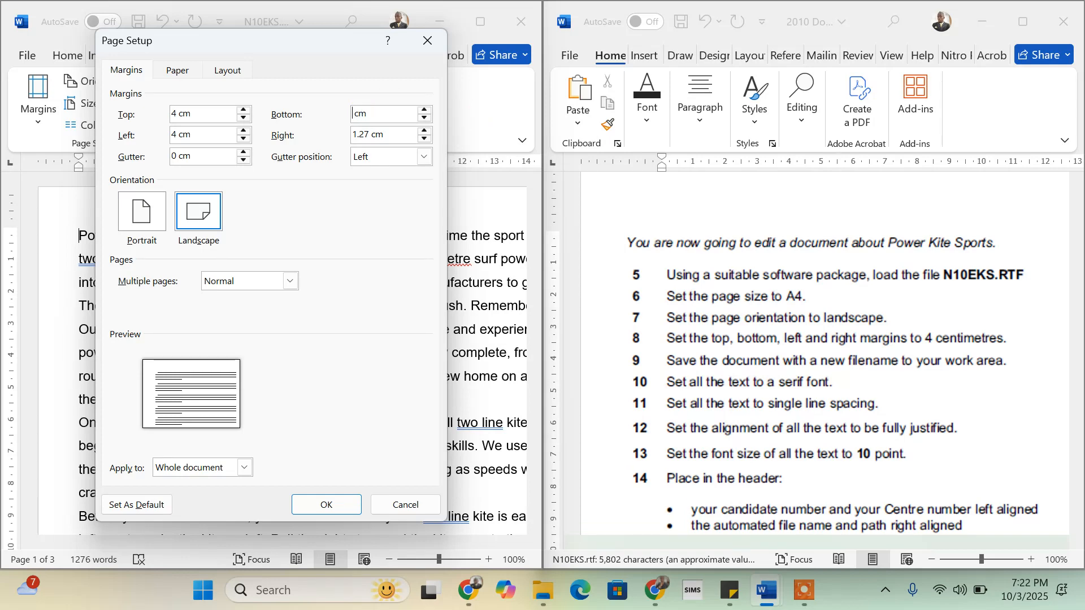
pyautogui.write('4')
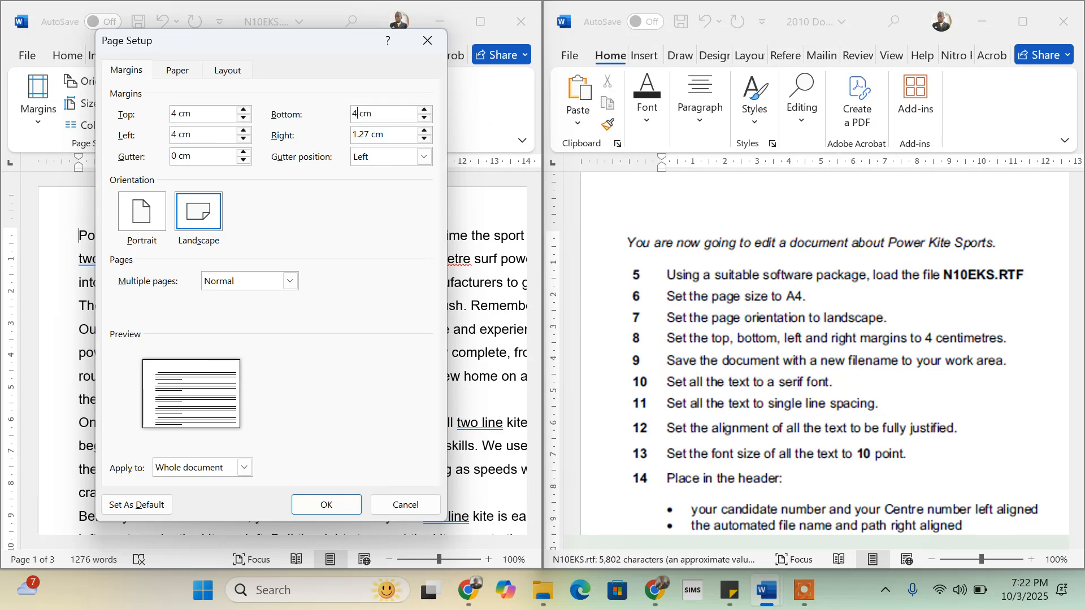
pyautogui.click(369, 135)
pyautogui.press('BackSpace')
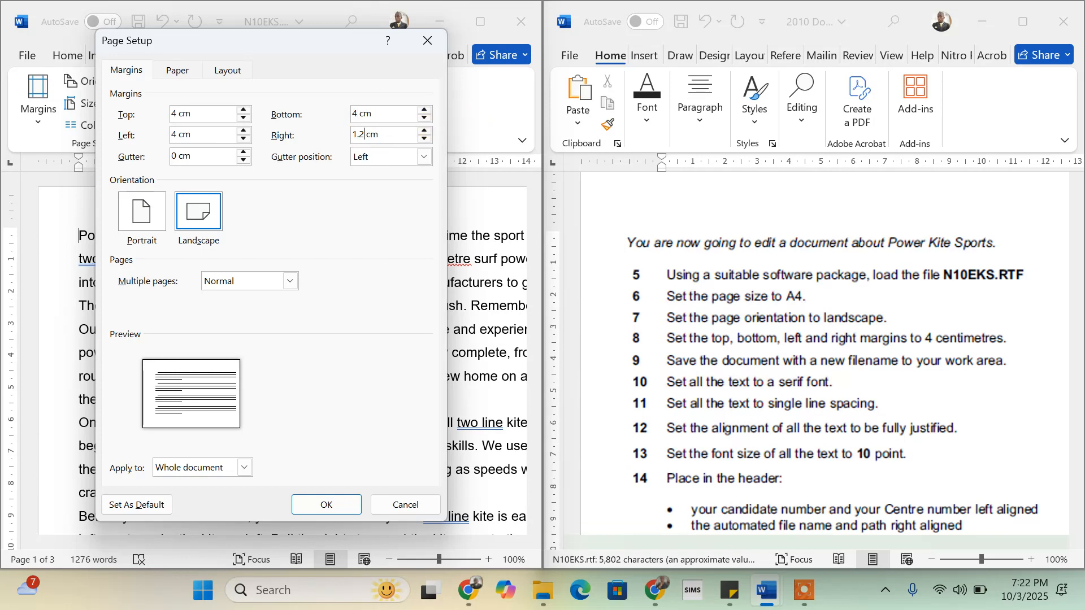
pyautogui.press('BackSpace')
pyautogui.press('BackSpace')
pyautogui.press('BackSpace')
pyautogui.click(334, 506)
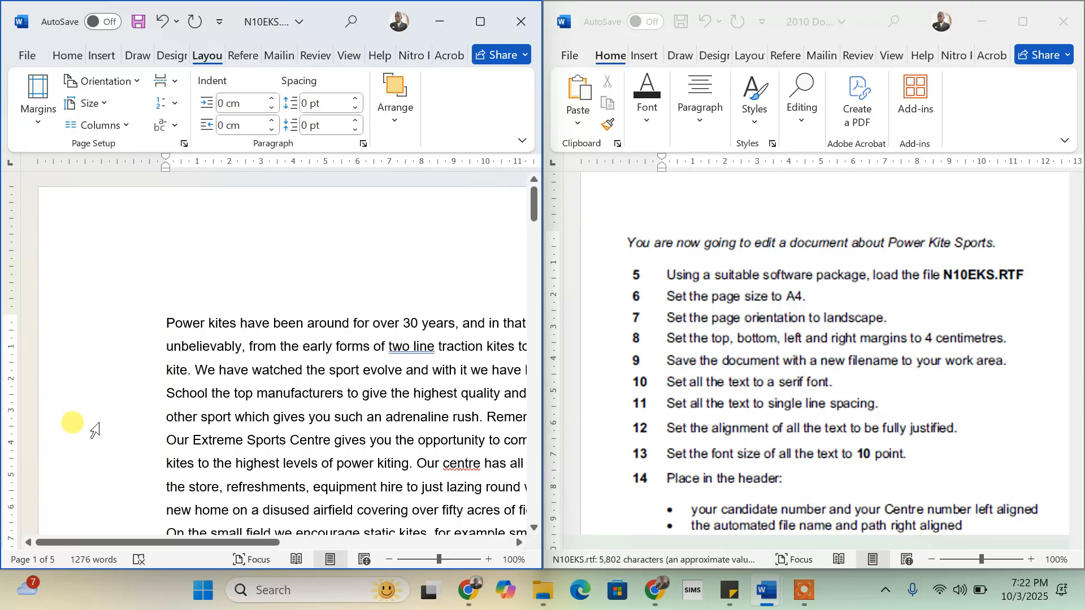
pyautogui.hscroll(5, 333, 401)
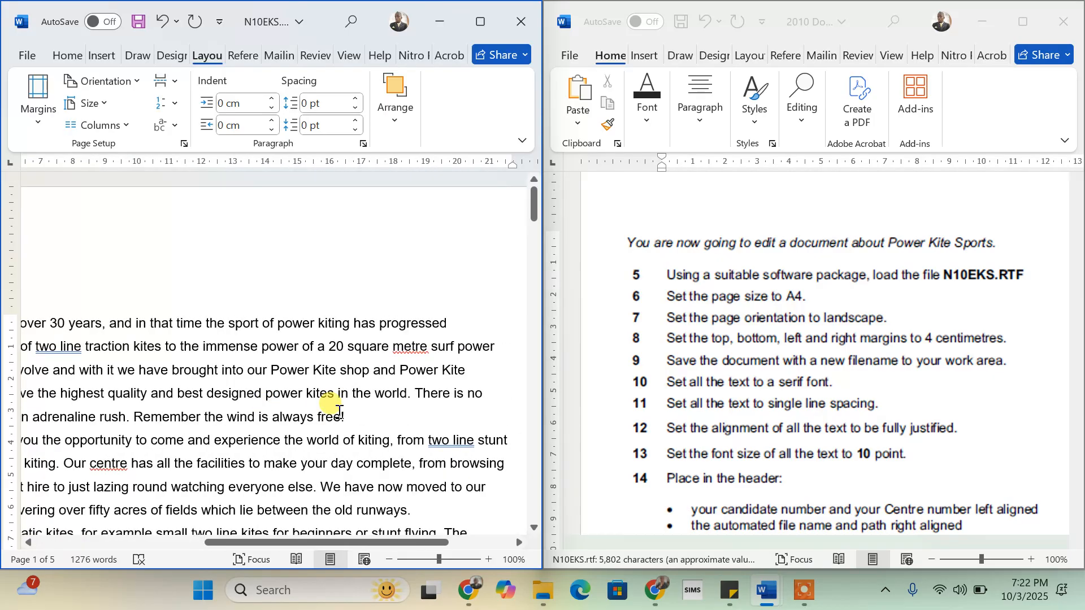
pyautogui.hscroll(1, 339, 413)
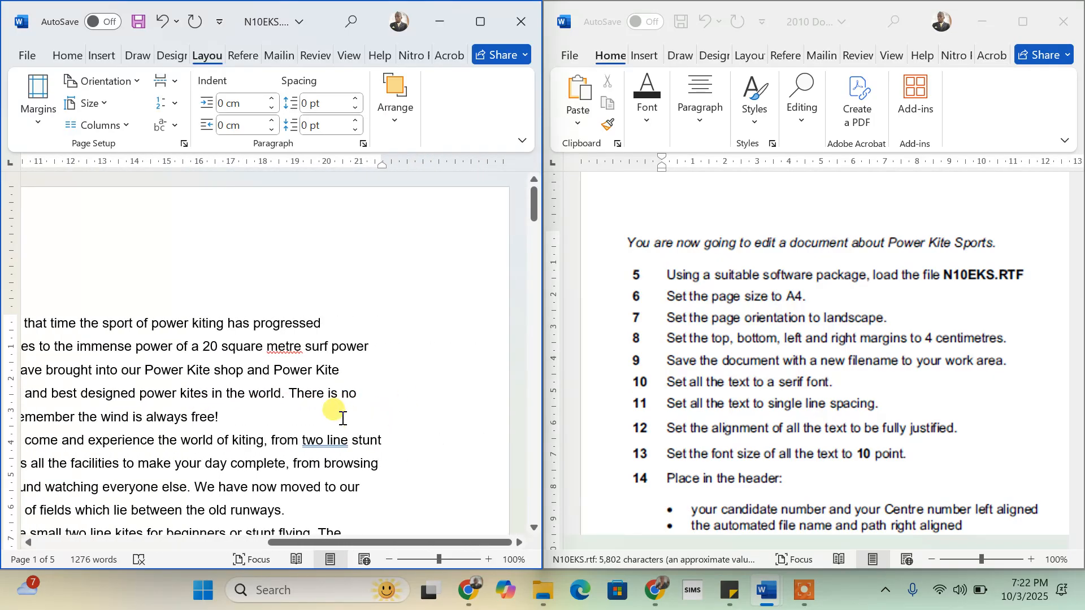
pyautogui.scroll(-5, 342, 419)
pyautogui.scroll(-3, 339, 418)
pyautogui.scroll(9, 316, 288)
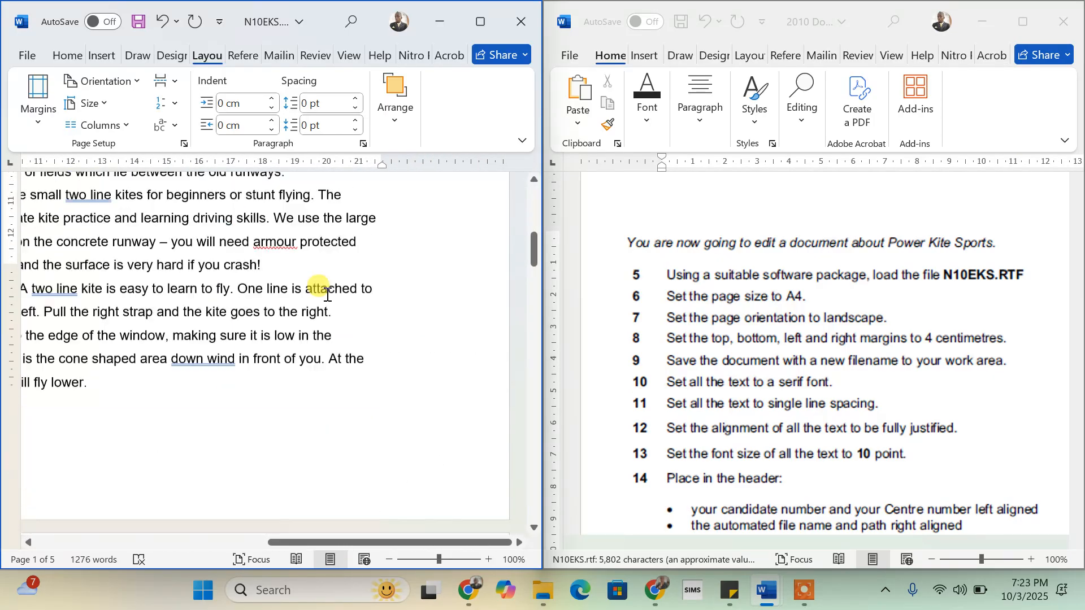
pyautogui.hscroll(-5, 165, 388)
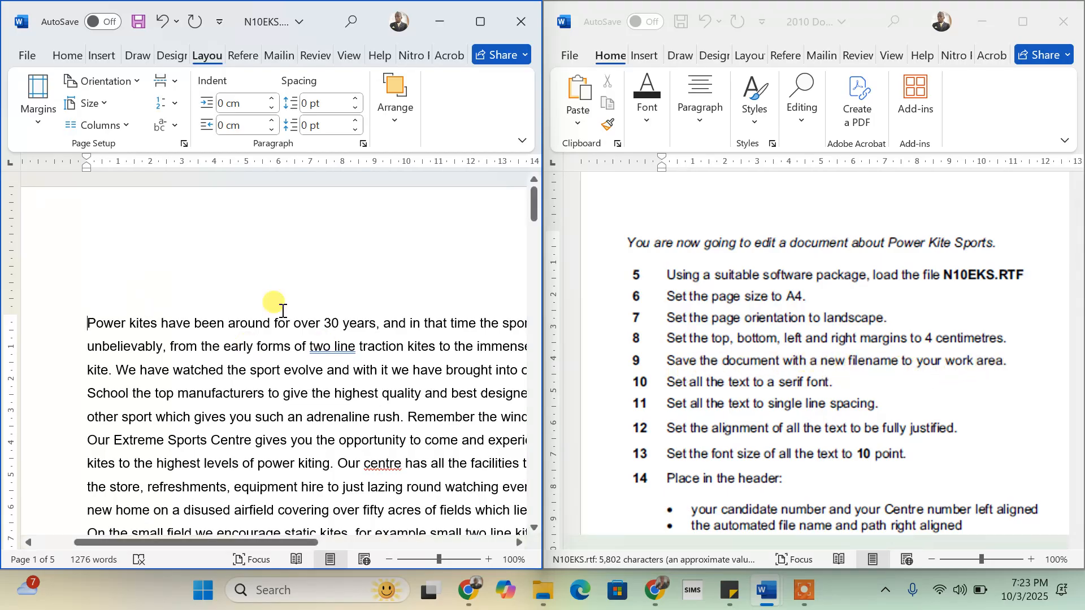
# - Start Save As on the Desktop and name the file 'Gift 9 Test'
pyautogui.click(30, 52)
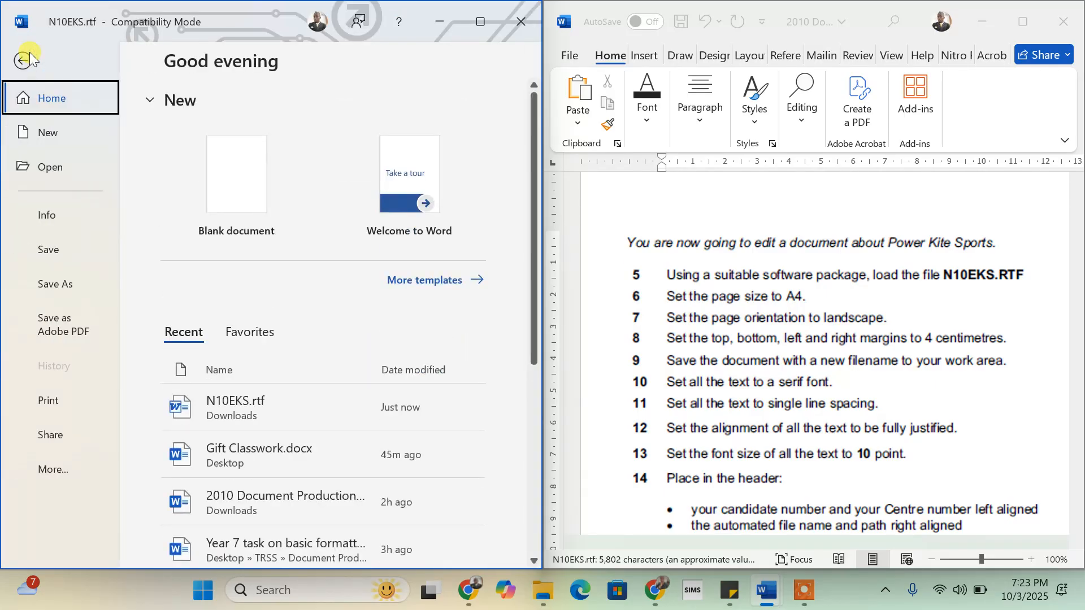
pyautogui.click(62, 283)
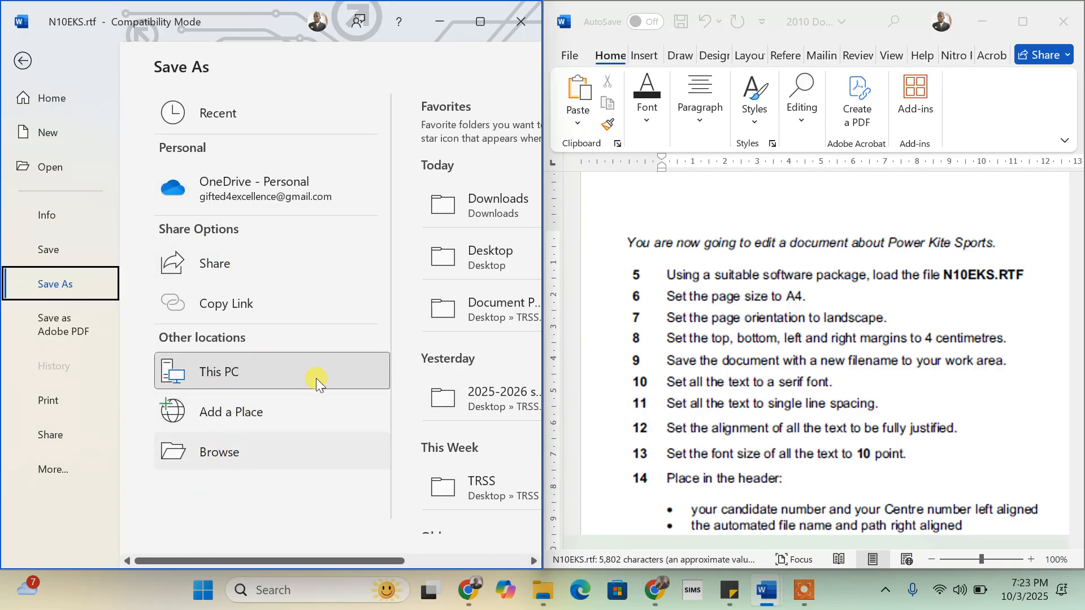
pyautogui.click(209, 450)
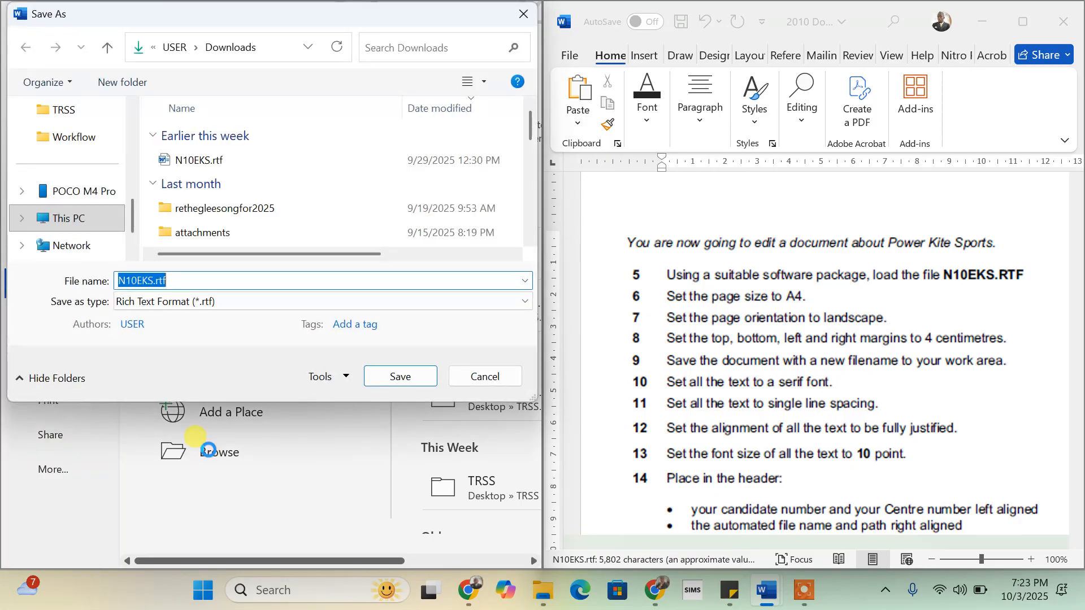
pyautogui.scroll(5, 97, 180)
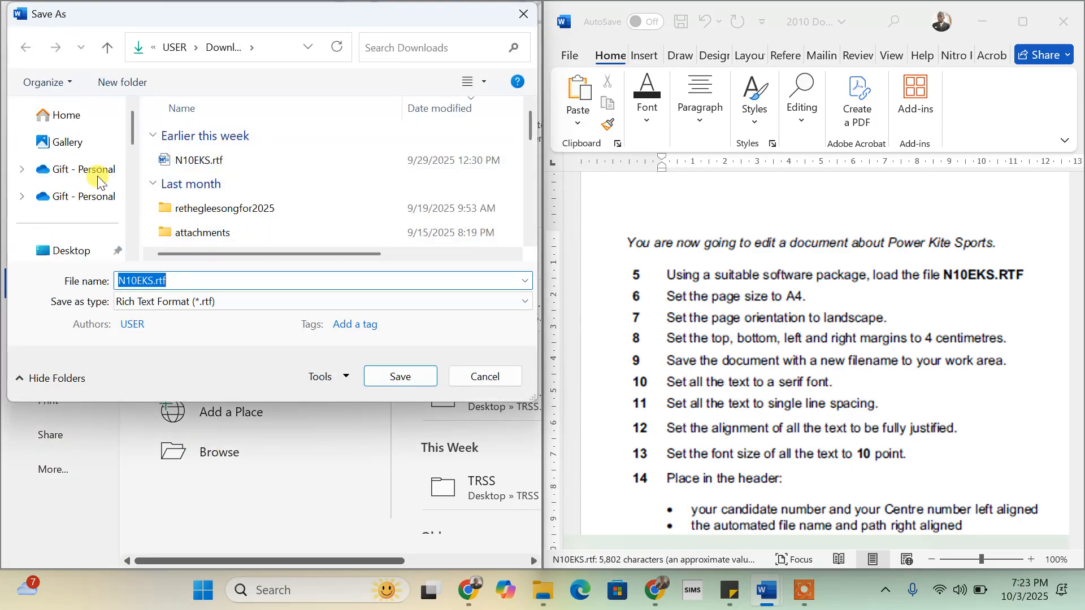
pyautogui.click(67, 251)
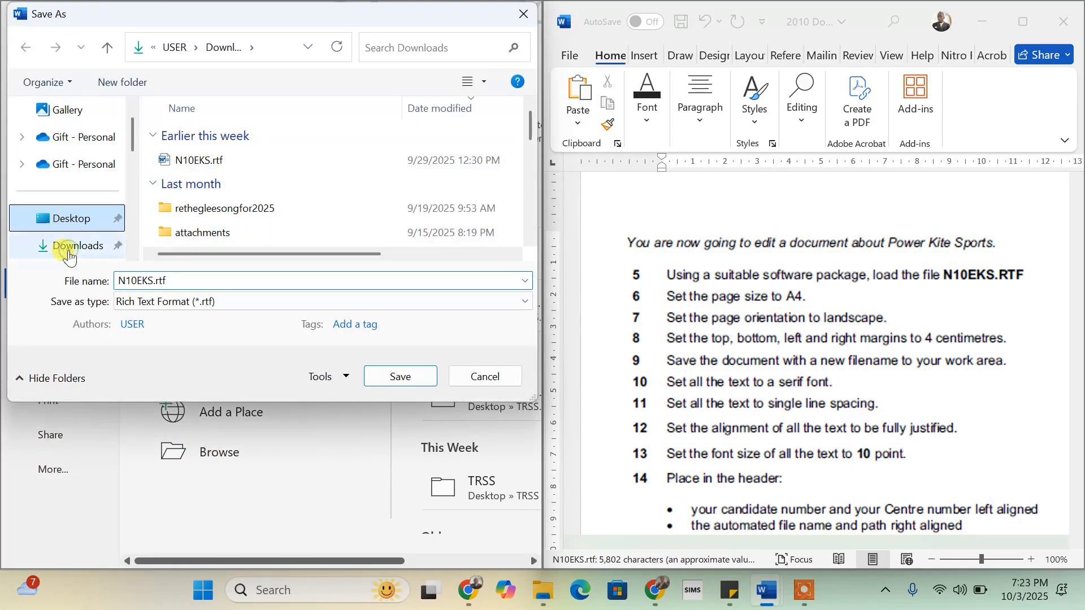
pyautogui.click(175, 280)
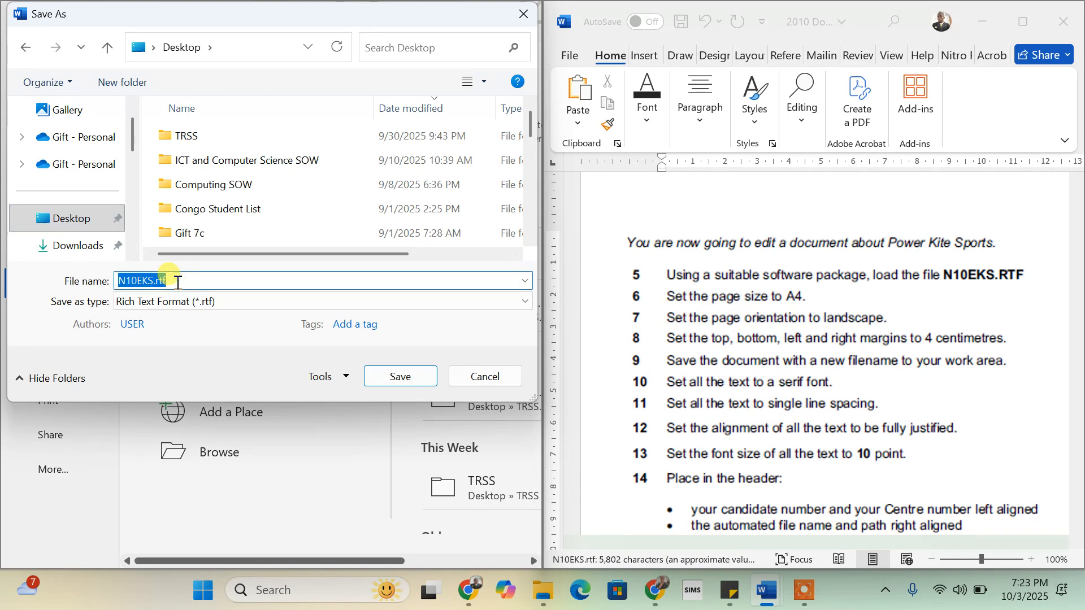
pyautogui.write('Gift')
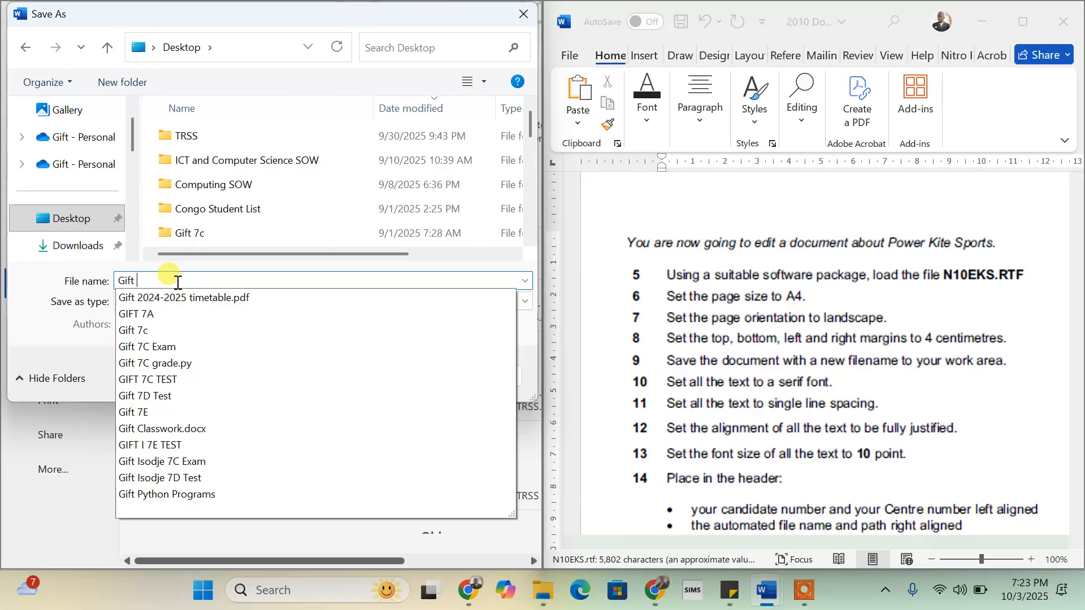
pyautogui.write('(')
pyautogui.press('BackSpace')
pyautogui.write('9')
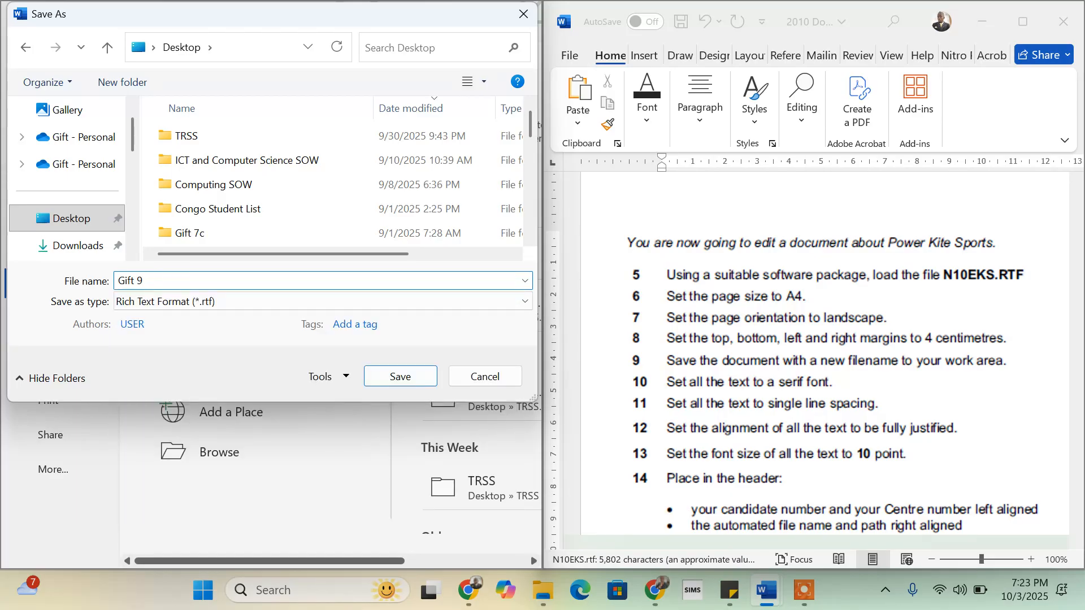
pyautogui.write(' Class')
pyautogui.press('BackSpace')
pyautogui.press('BackSpace')
pyautogui.press('BackSpace')
pyautogui.press('BackSpace')
pyautogui.press('BackSpace')
pyautogui.write('Test')
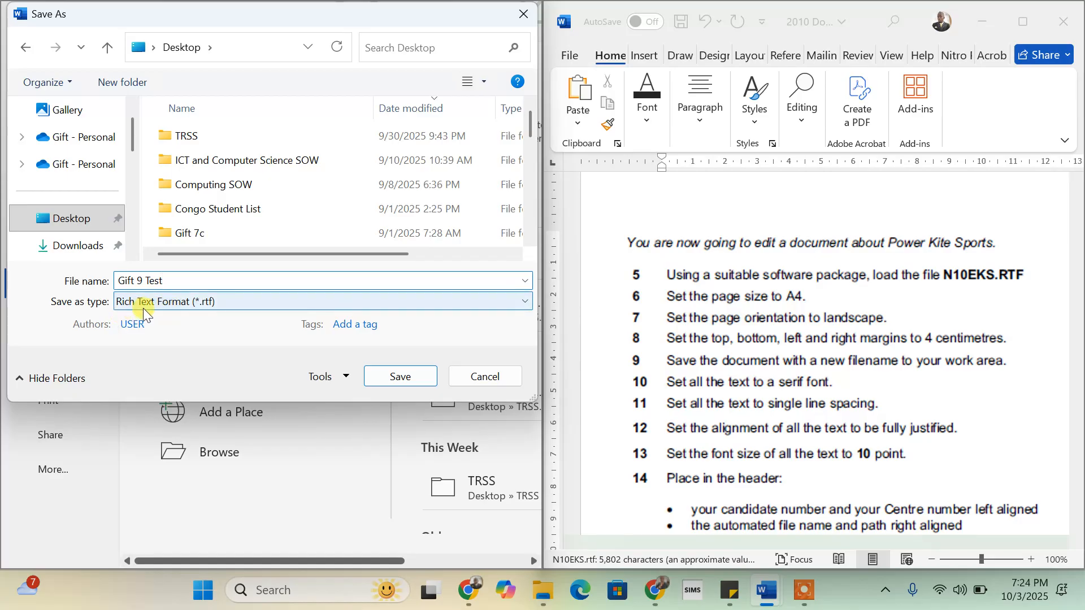
# - Set the file type to Word Document (*.docx) and save
pyautogui.click(242, 303)
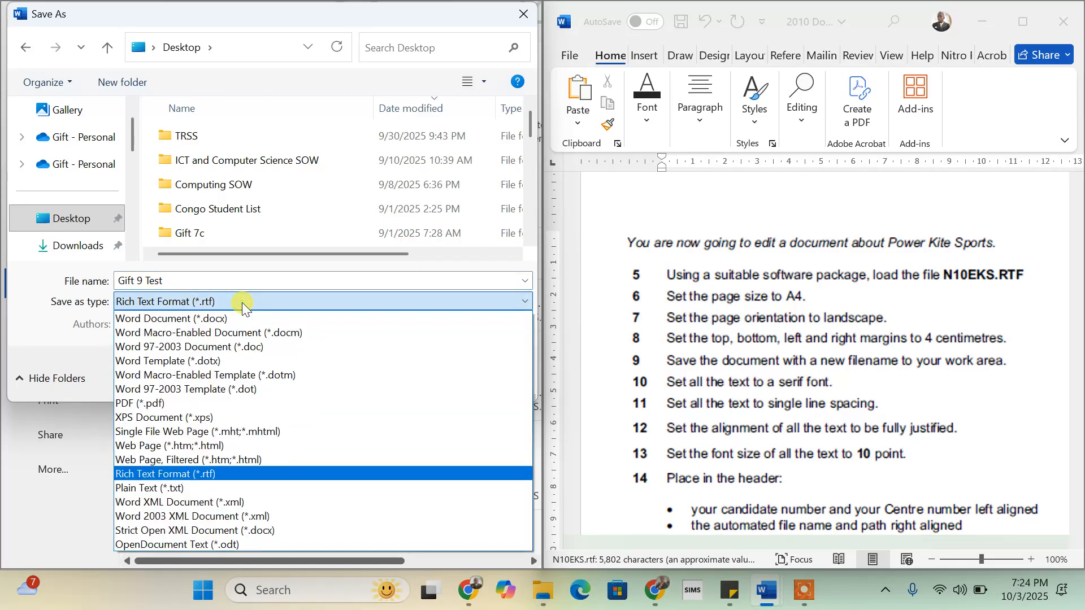
pyautogui.click(209, 320)
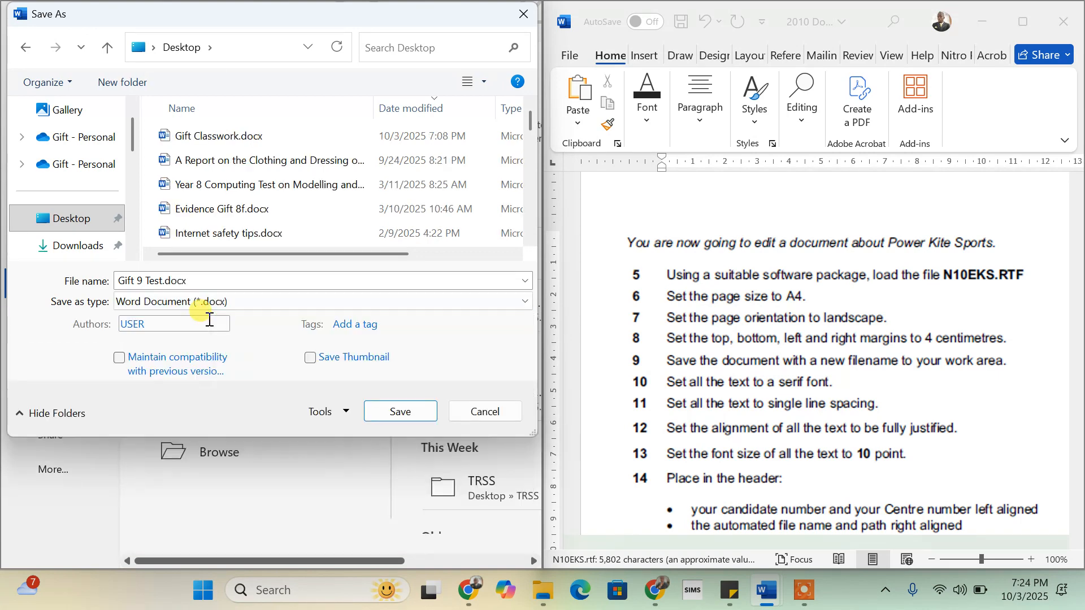
pyautogui.click(163, 302)
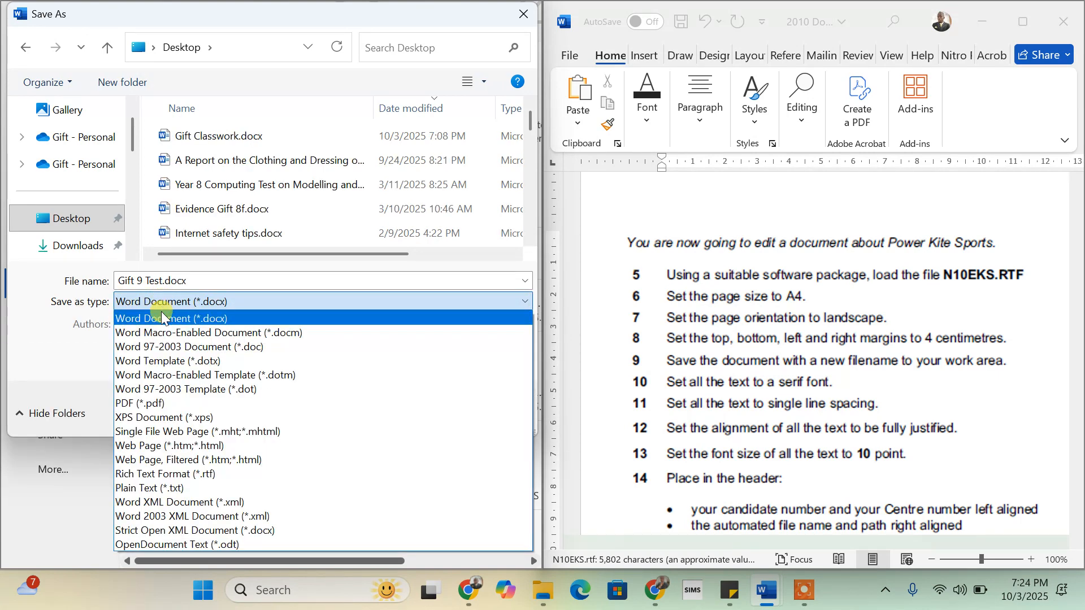
pyautogui.click(160, 316)
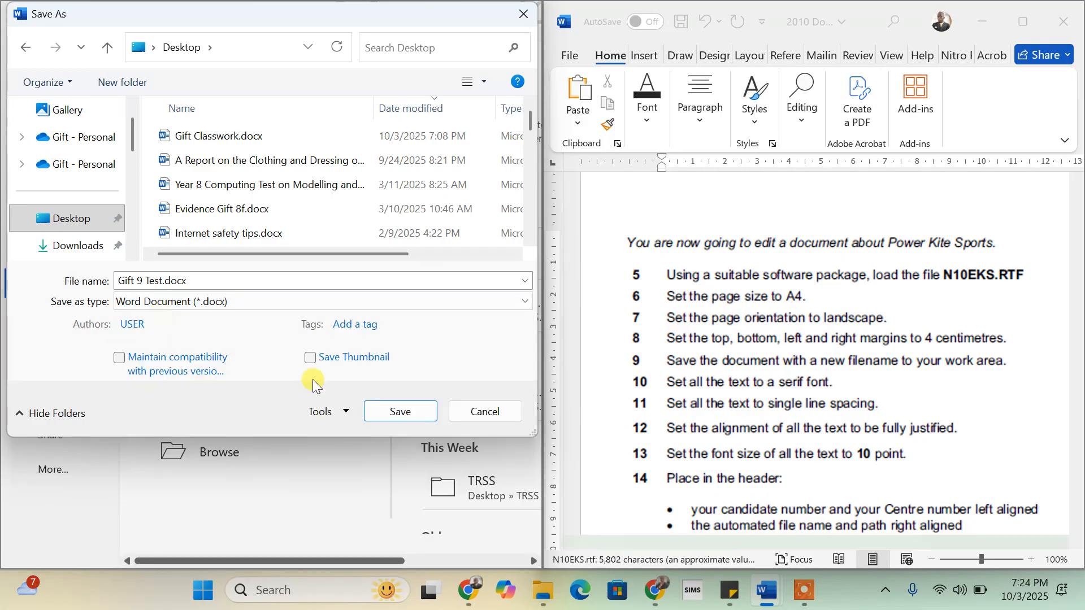
pyautogui.click(399, 408)
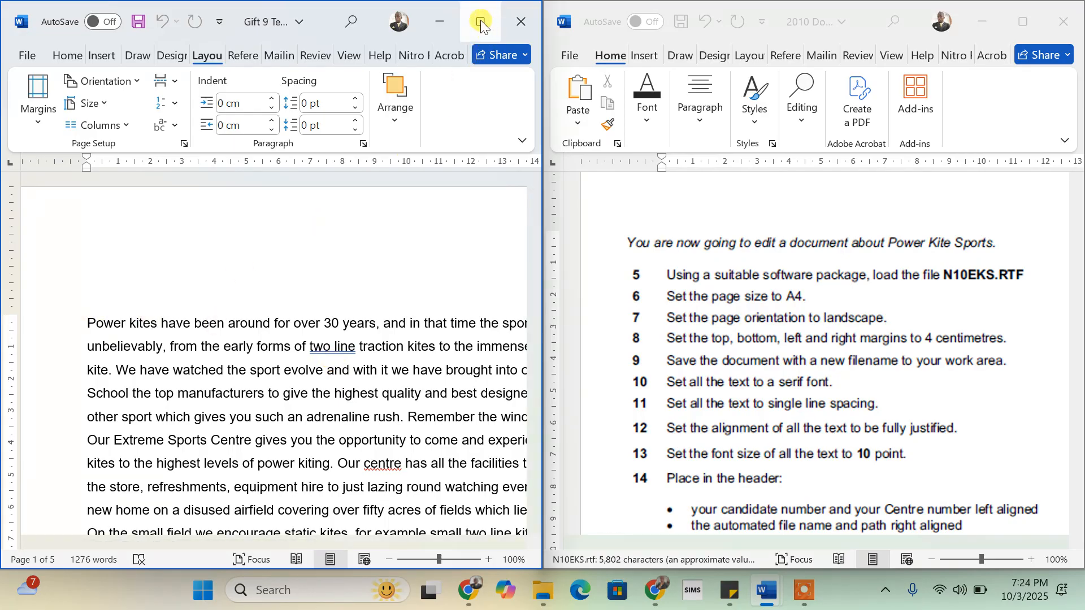
pyautogui.moveTo(480, 20)
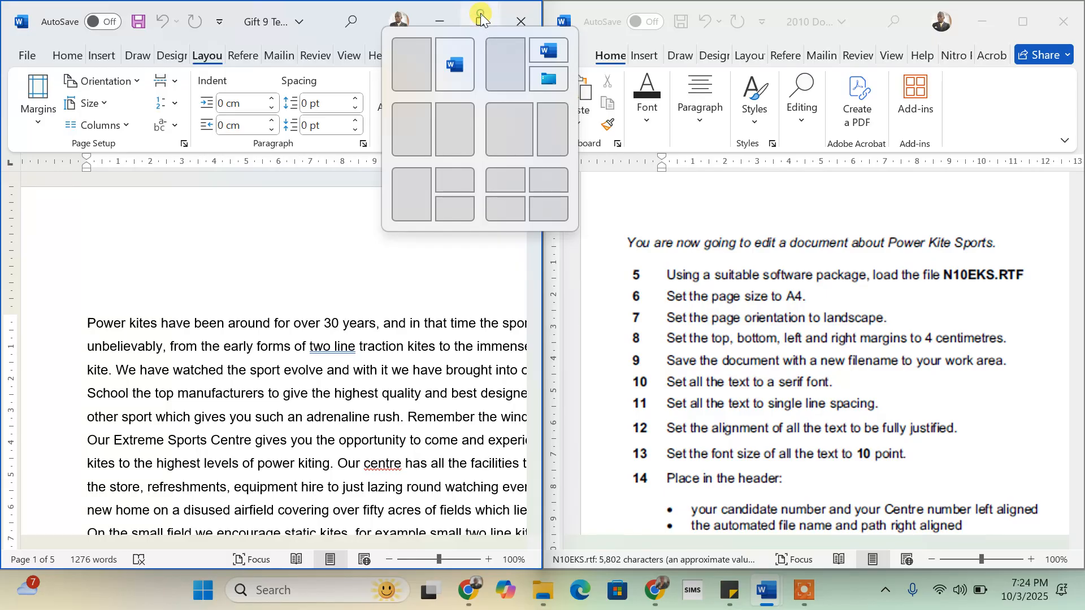
# - Maximize the window, select all text and set it in Times New Roman
pyautogui.click(481, 13)
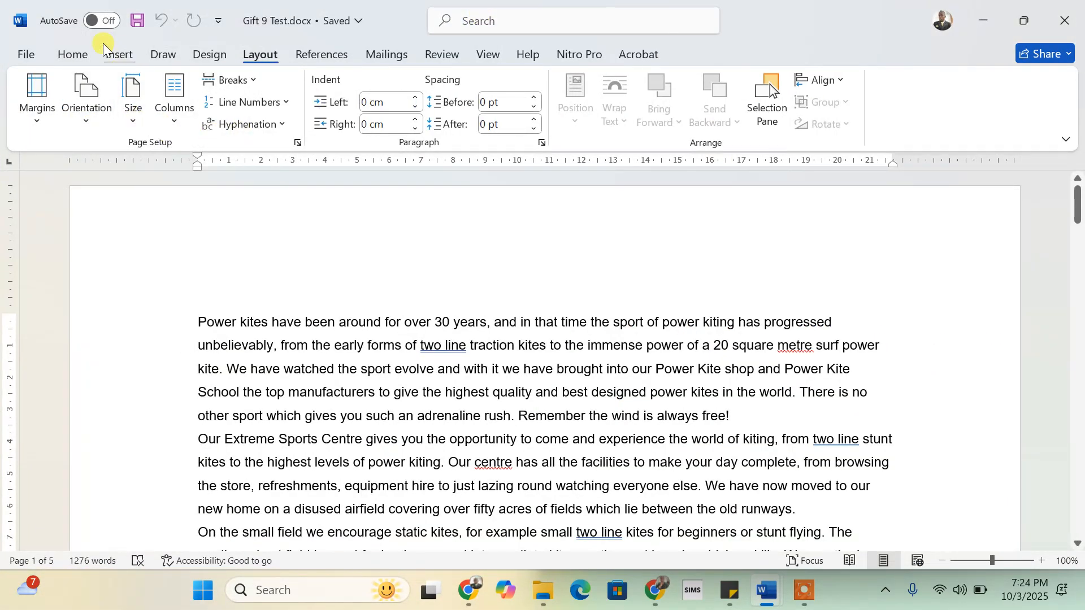
pyautogui.click(74, 54)
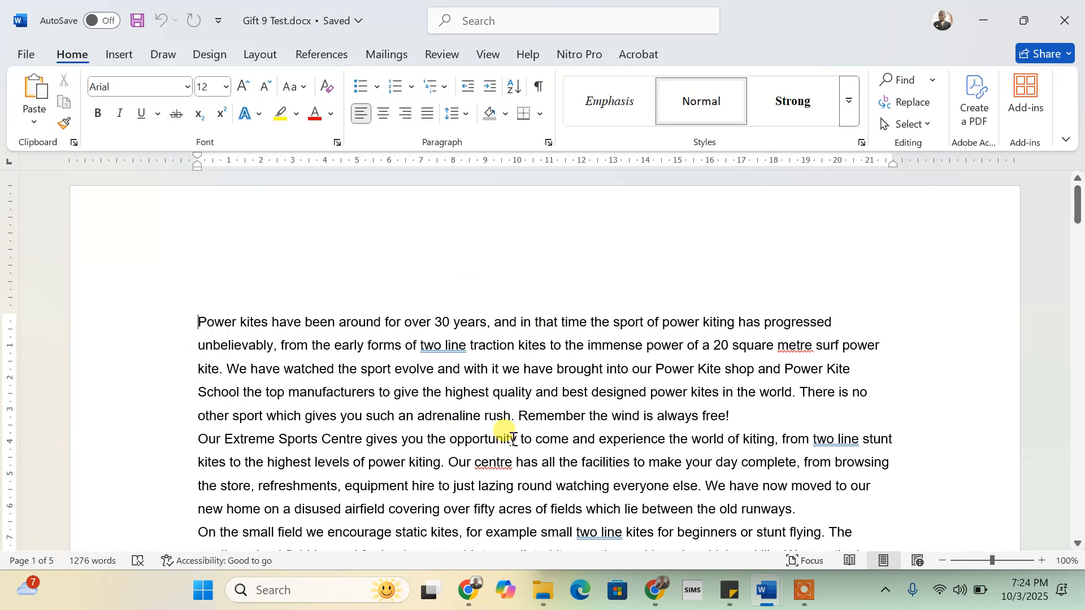
pyautogui.hotkey('ctrl', 'a')
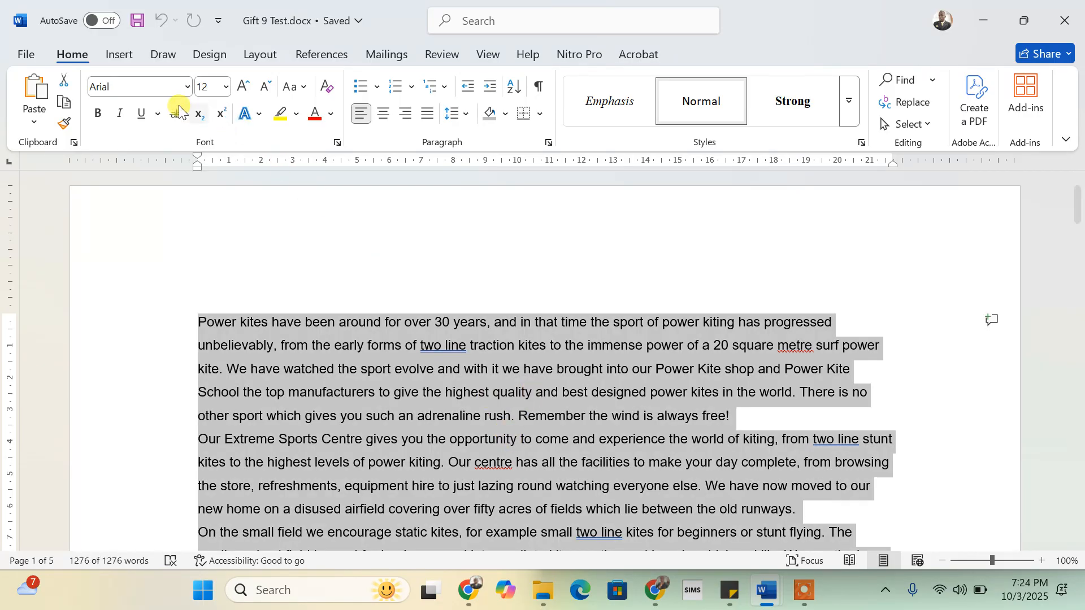
pyautogui.click(137, 87)
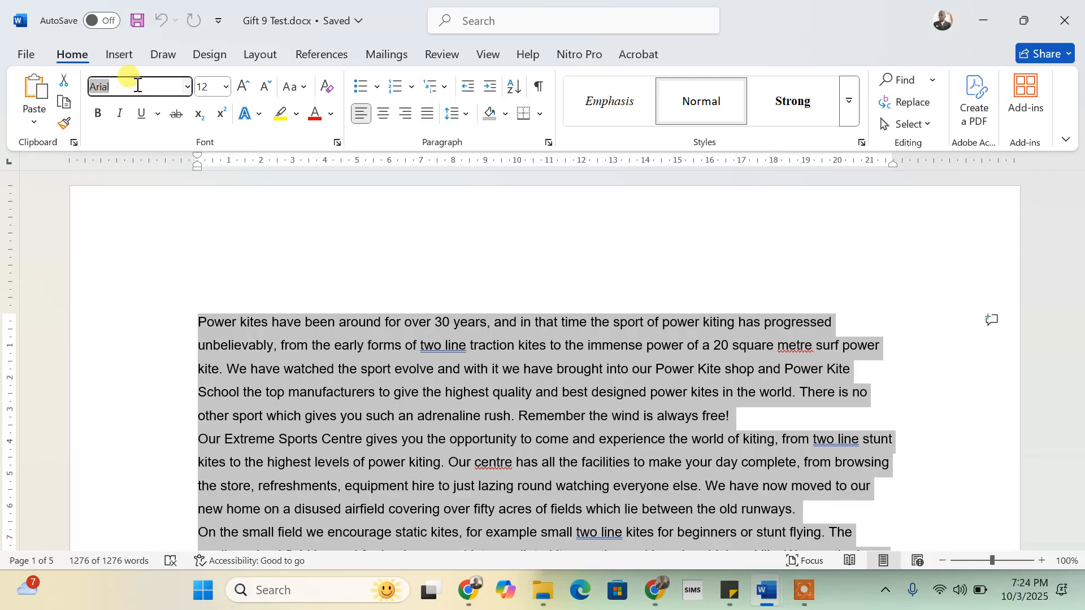
pyautogui.write('Times New Roman')
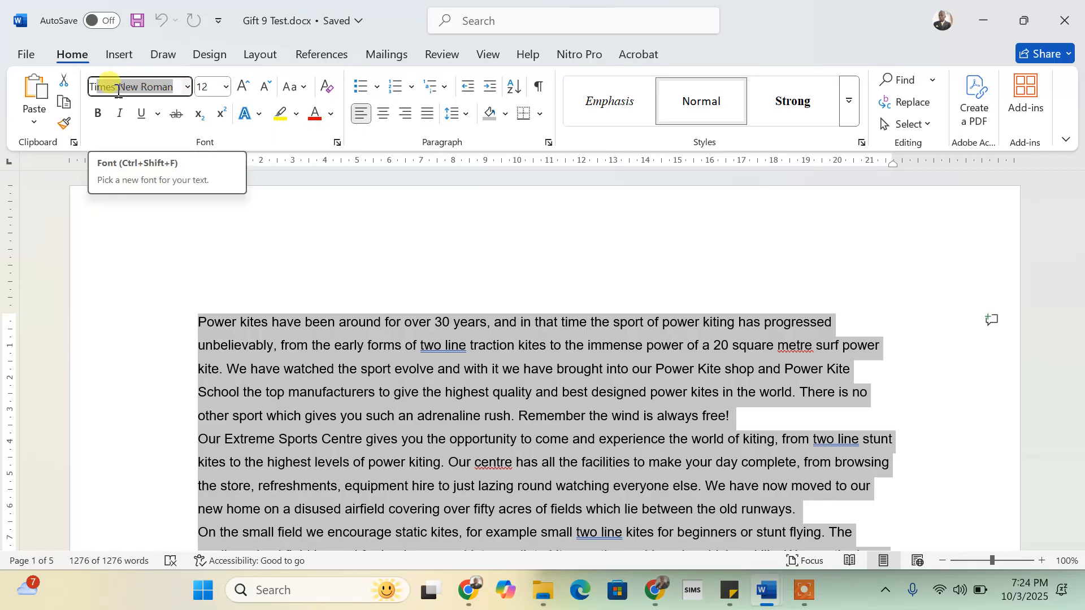
pyautogui.click(185, 86)
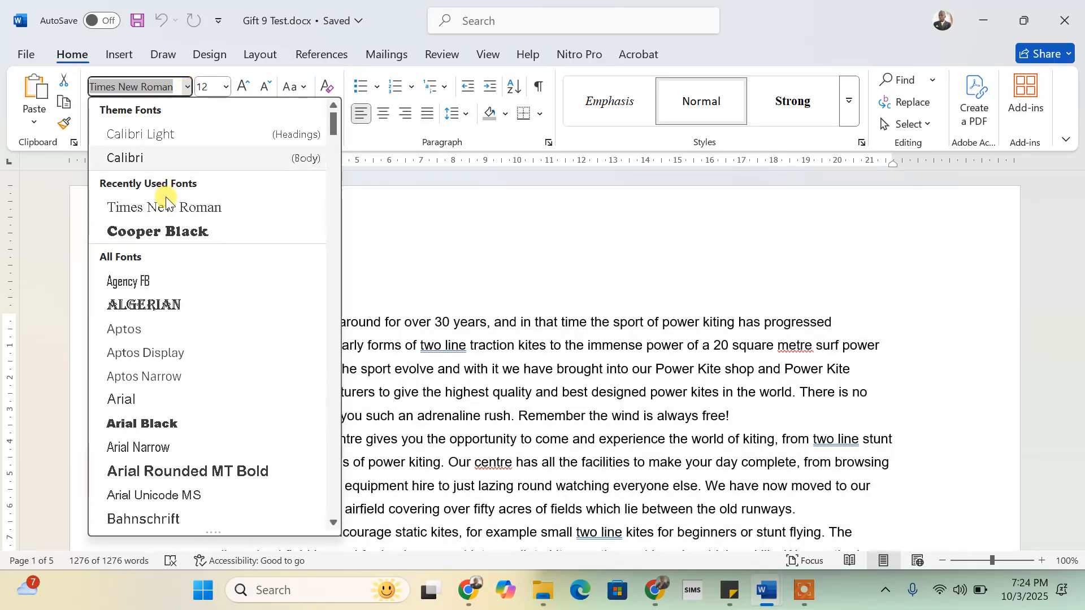
pyautogui.click(152, 208)
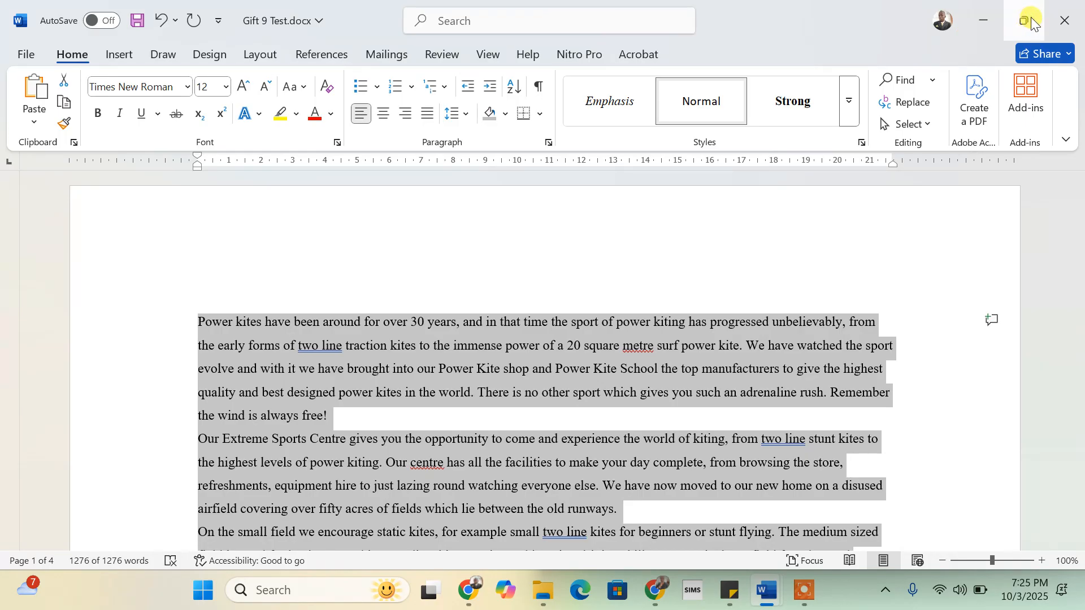
# - Apply 1.0 single line spacing to all the selected text
pyautogui.moveTo(1032, 21)
pyautogui.click(920, 70)
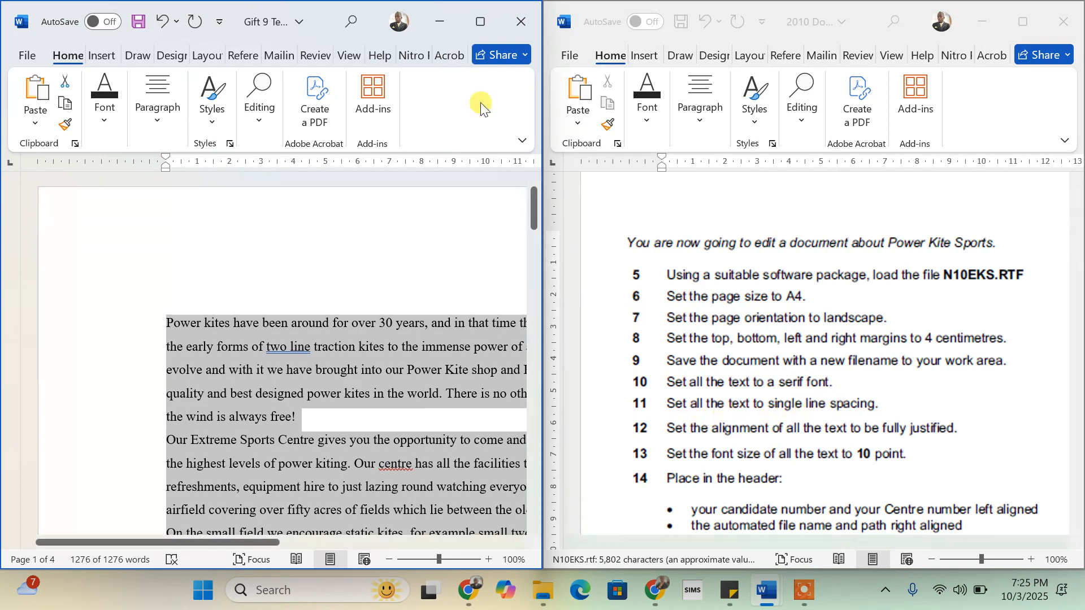
pyautogui.click(480, 26)
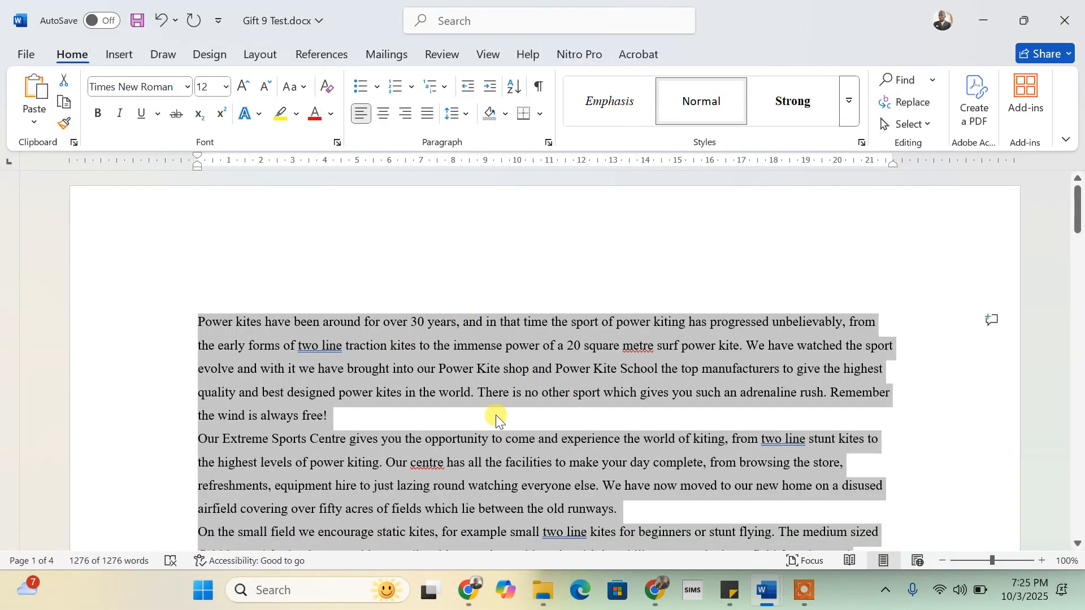
pyautogui.click(465, 116)
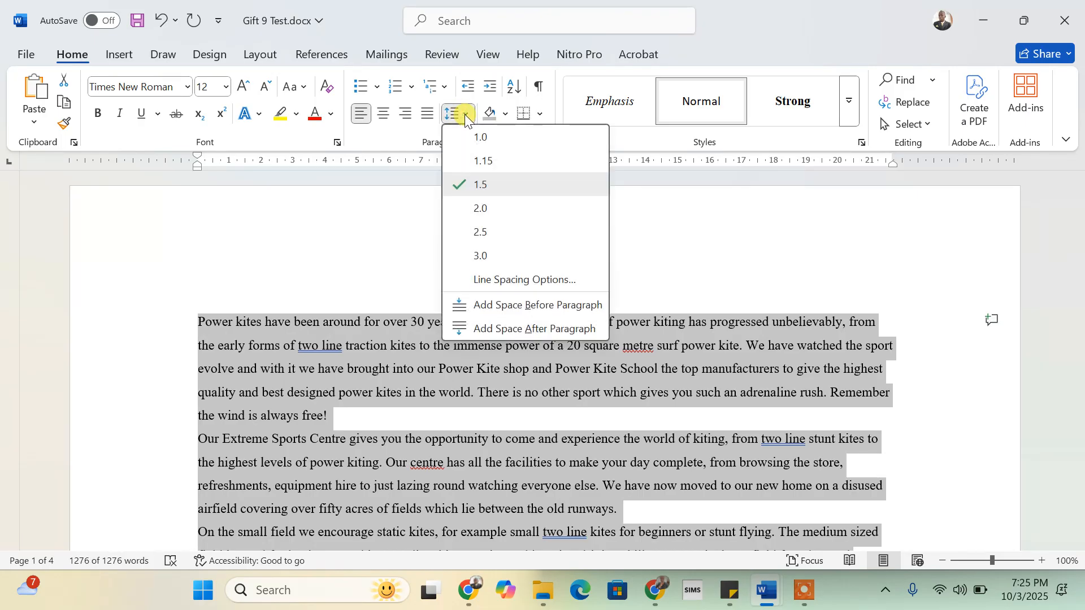
pyautogui.click(478, 142)
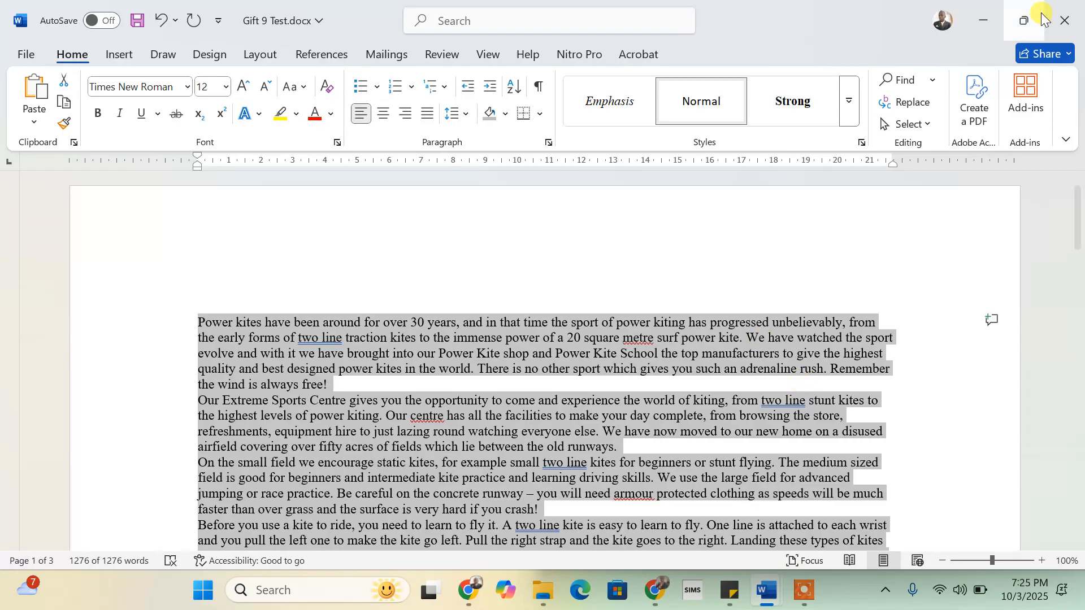
# - Fully justify all the text, then snap the window beside the task sheet
pyautogui.moveTo(1022, 21)
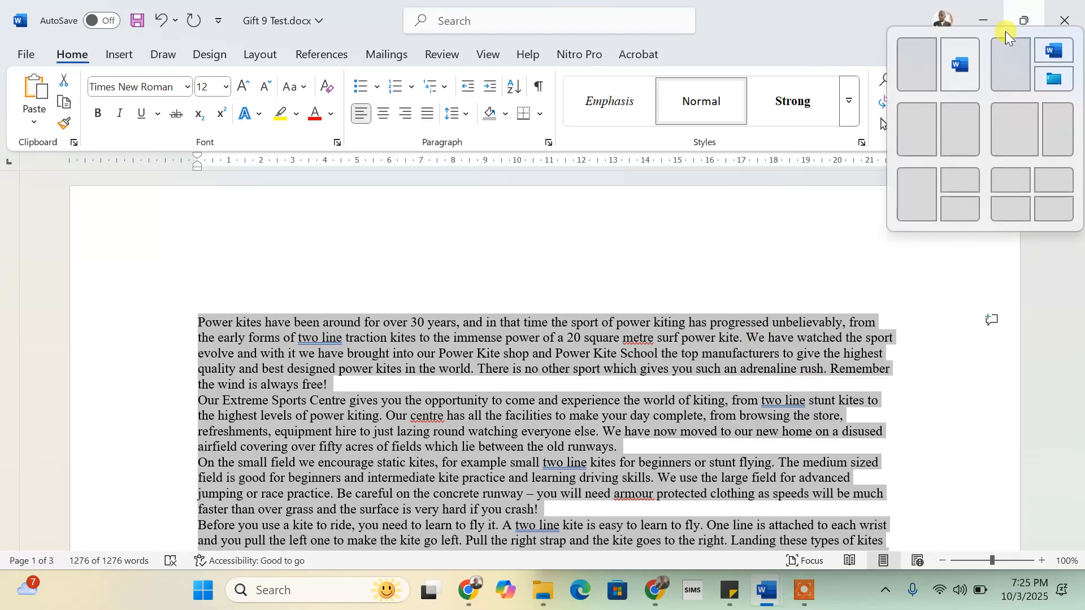
pyautogui.click(911, 69)
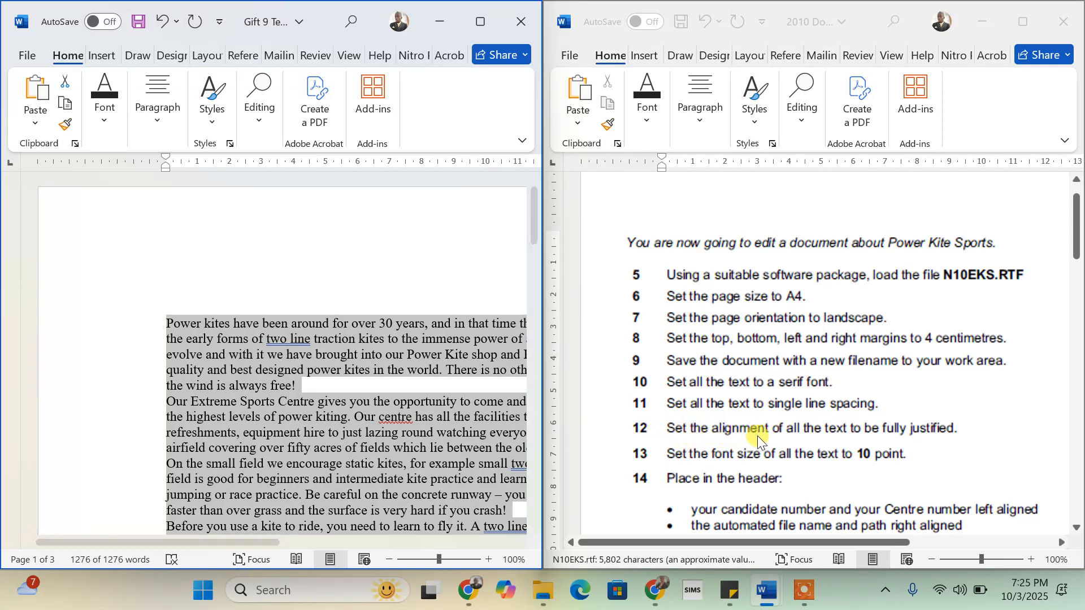
pyautogui.click(484, 23)
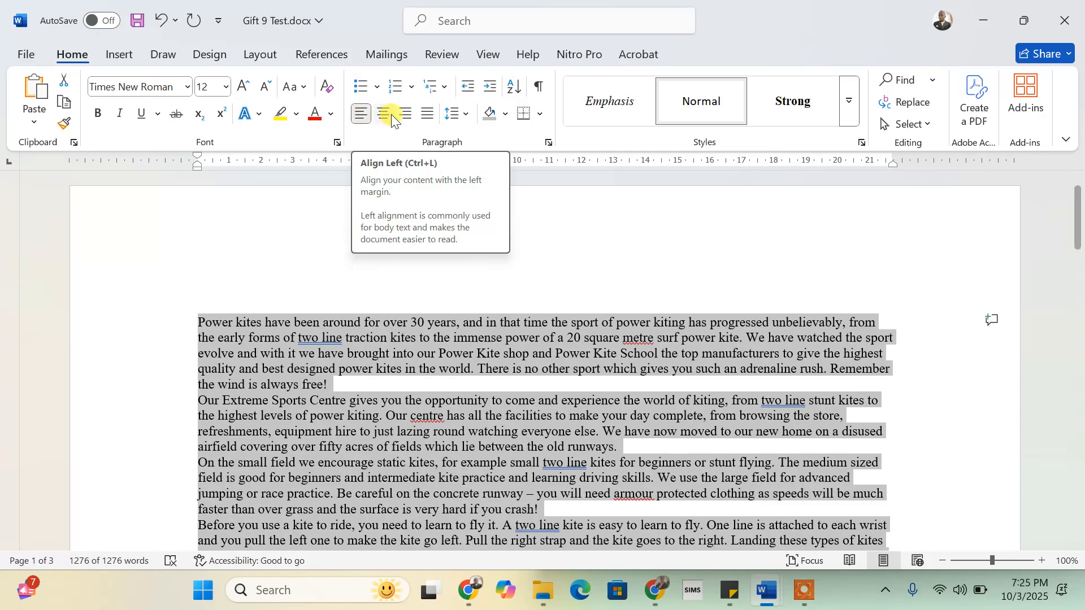
pyautogui.click(428, 115)
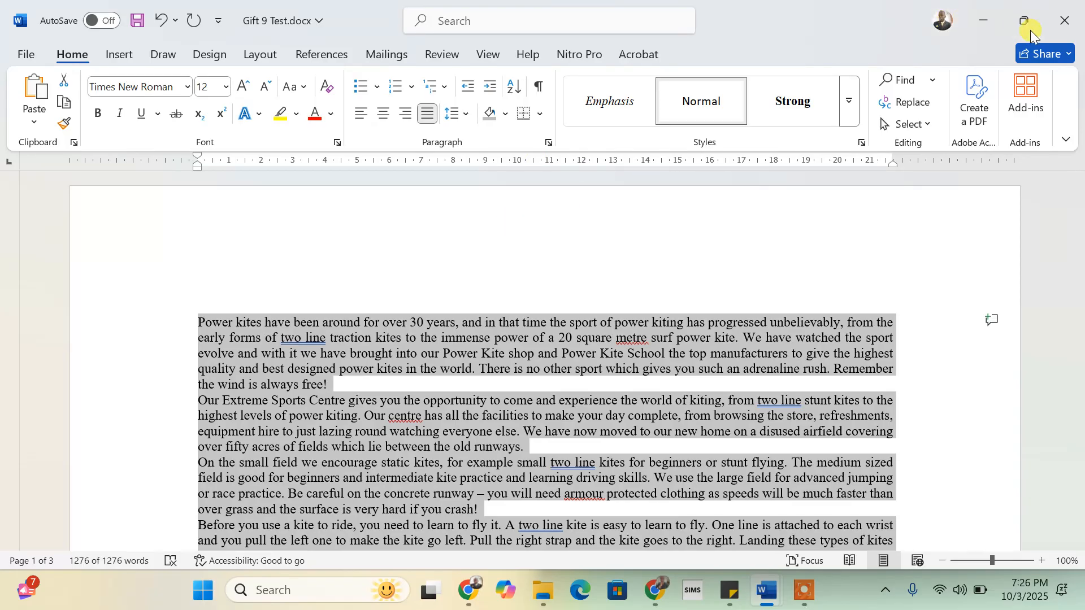
pyautogui.moveTo(1029, 29)
pyautogui.click(918, 72)
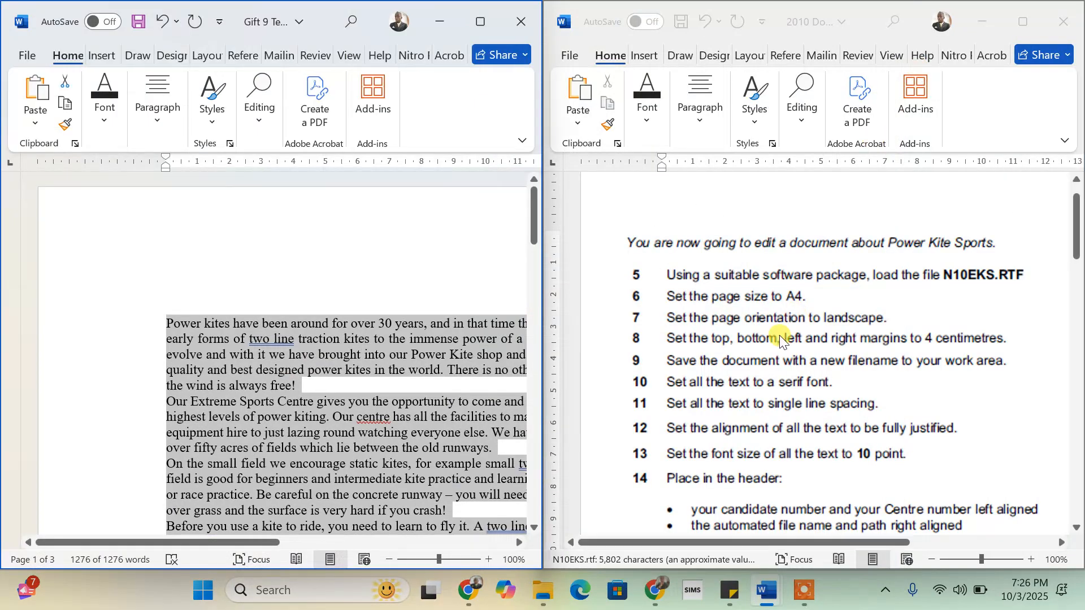
pyautogui.scroll(-2, 799, 452)
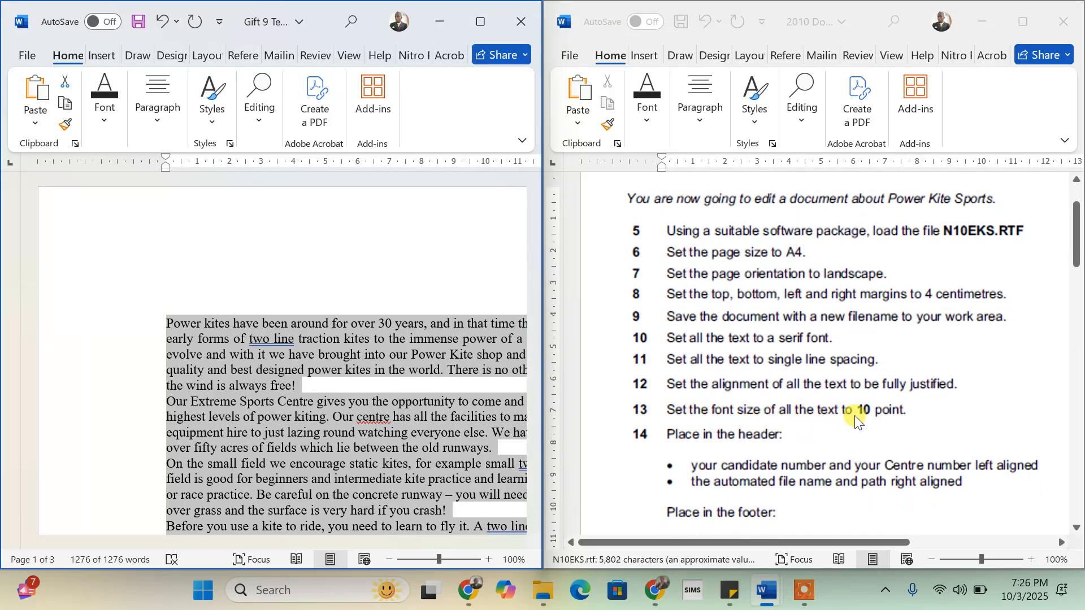
# - Set all text to 10 pt and snap the document beside the scrolled instructions
pyautogui.click(486, 22)
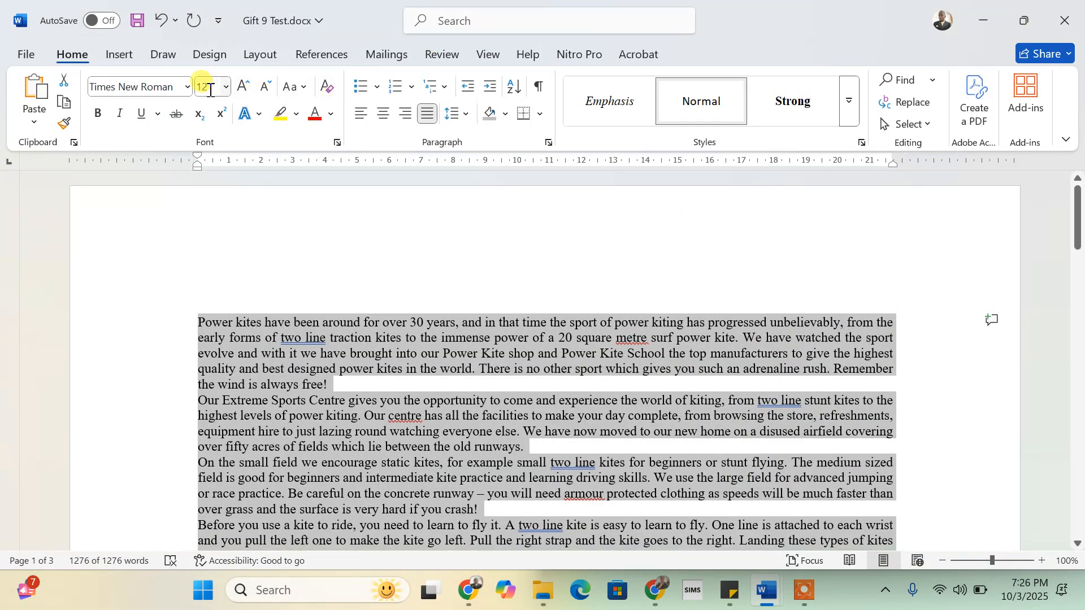
pyautogui.write('10')
pyautogui.press('Return')
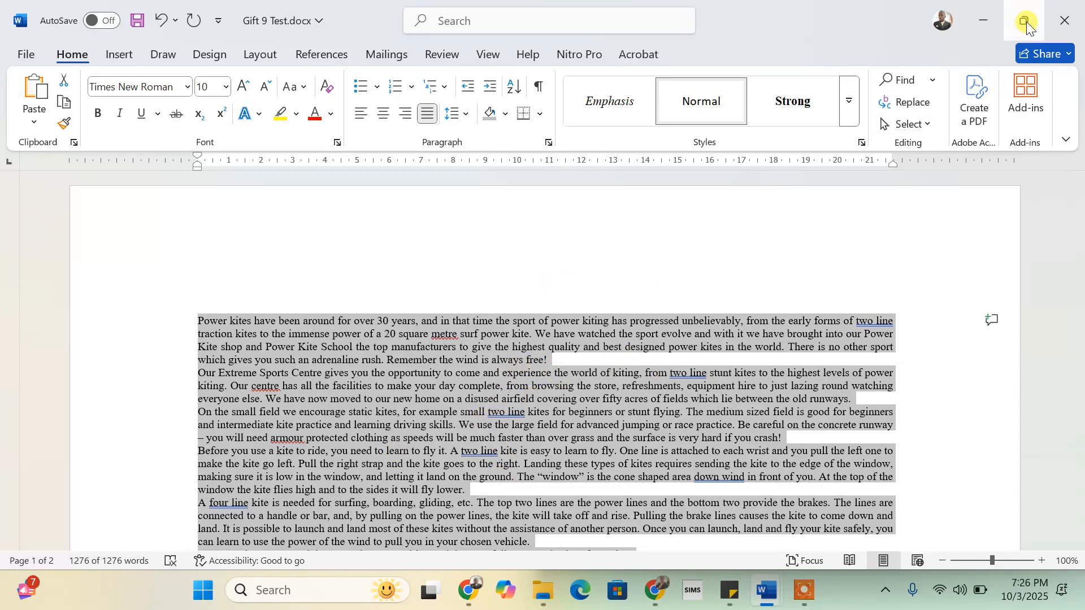
pyautogui.moveTo(1026, 21)
pyautogui.click(927, 66)
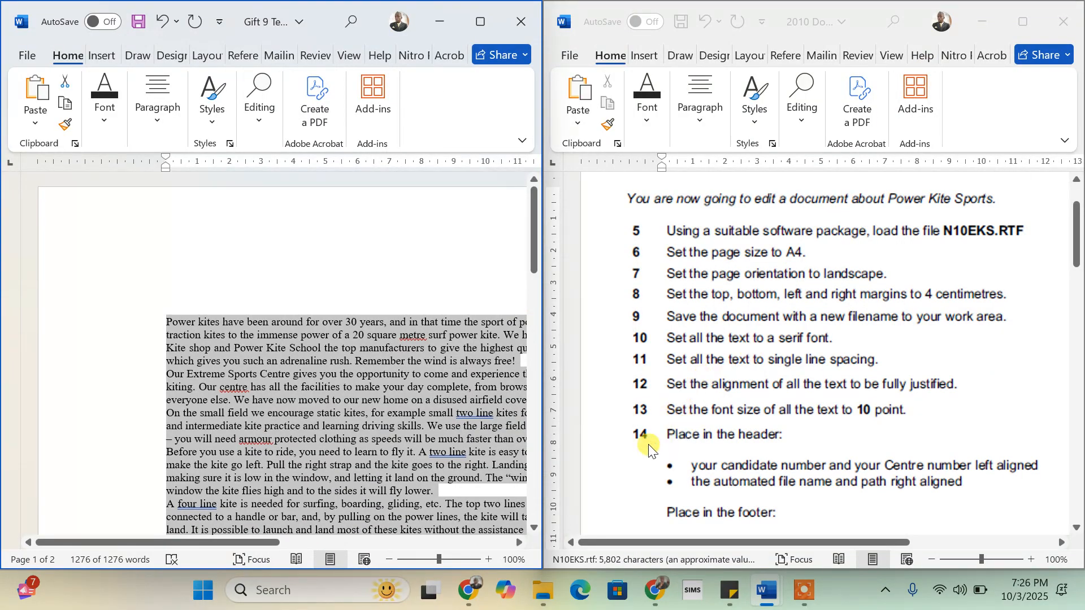
pyautogui.scroll(-2, 696, 436)
pyautogui.scroll(-3, 696, 436)
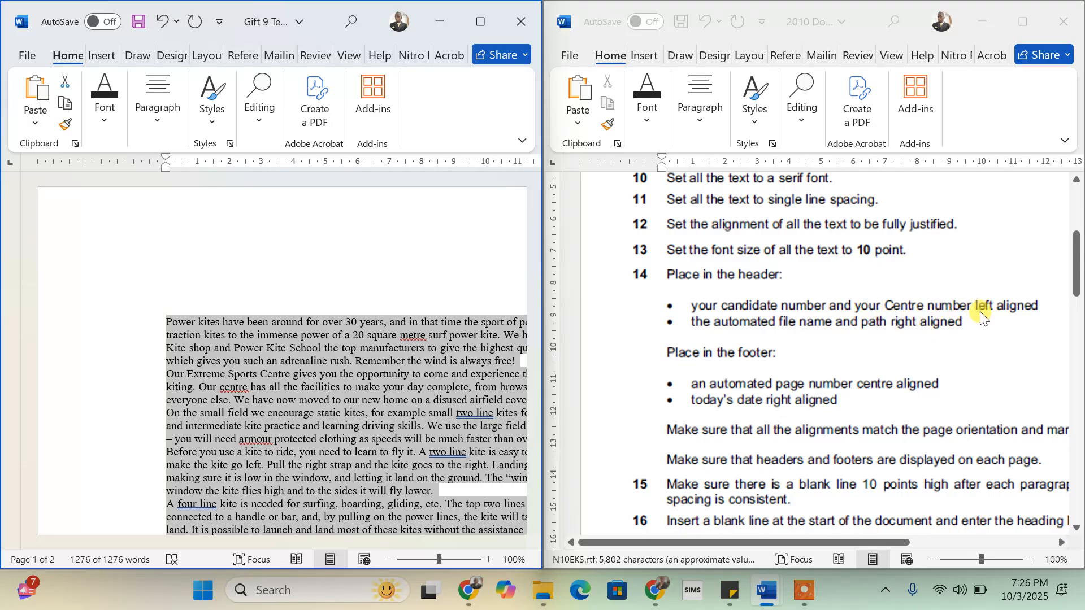
# - Insert a Blank (Three Columns) header and select its three [Type here] placeholders
pyautogui.click(486, 22)
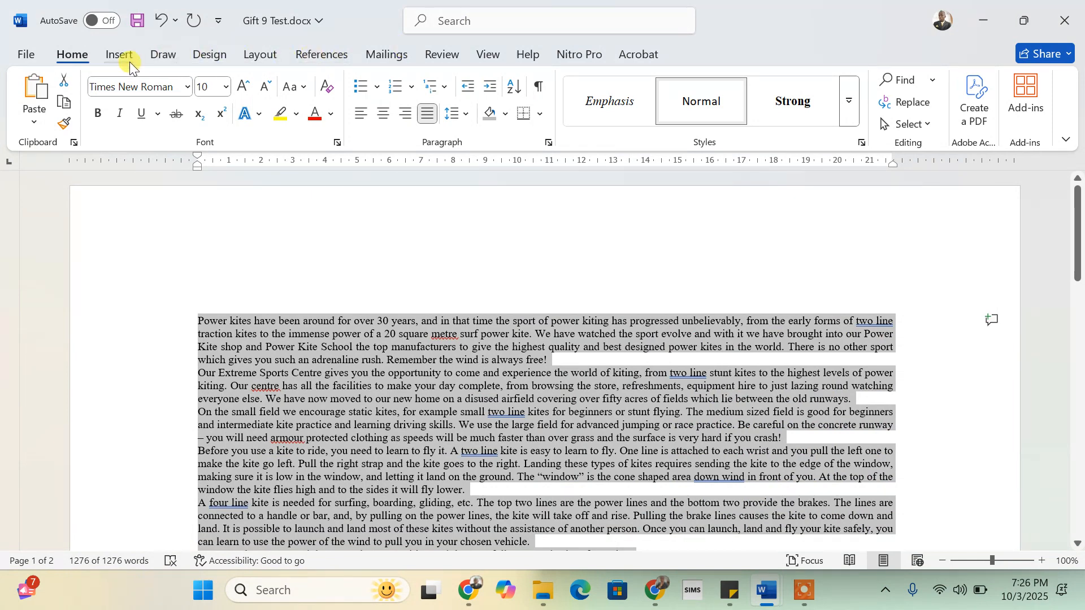
pyautogui.click(121, 55)
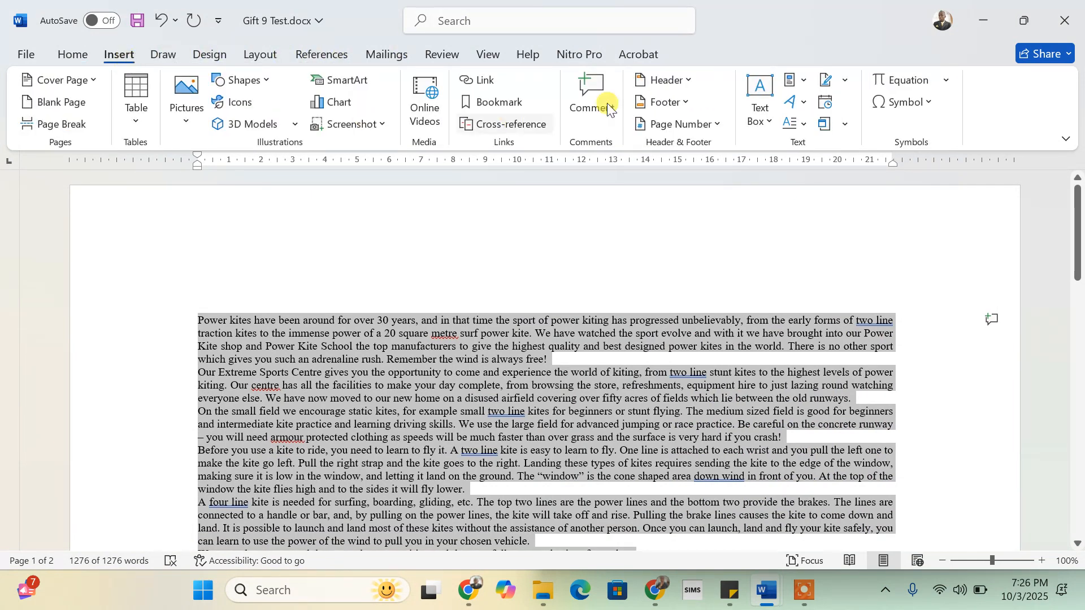
pyautogui.click(690, 80)
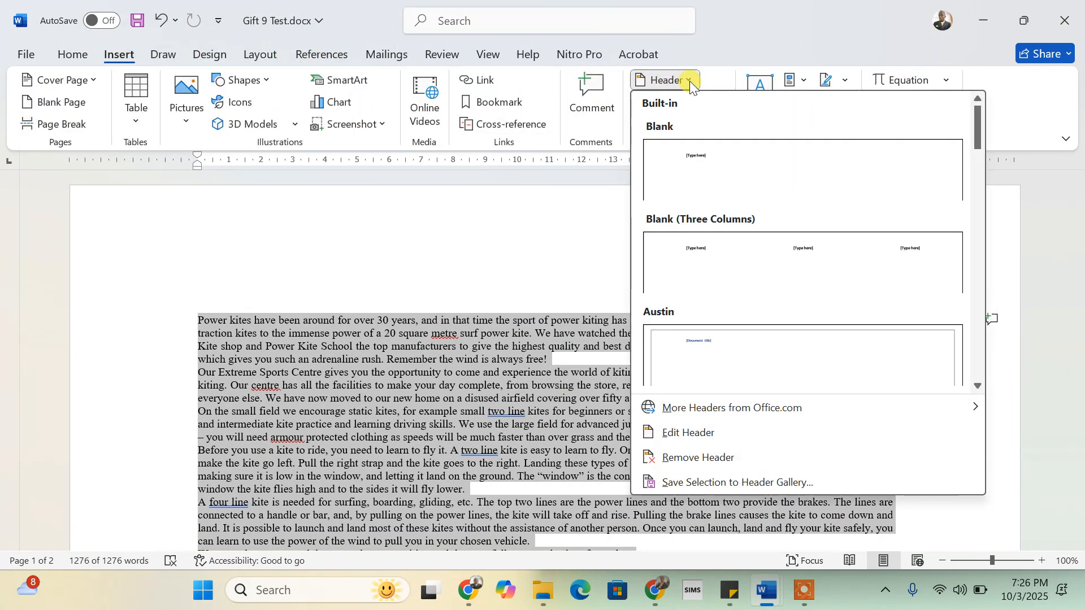
pyautogui.click(718, 272)
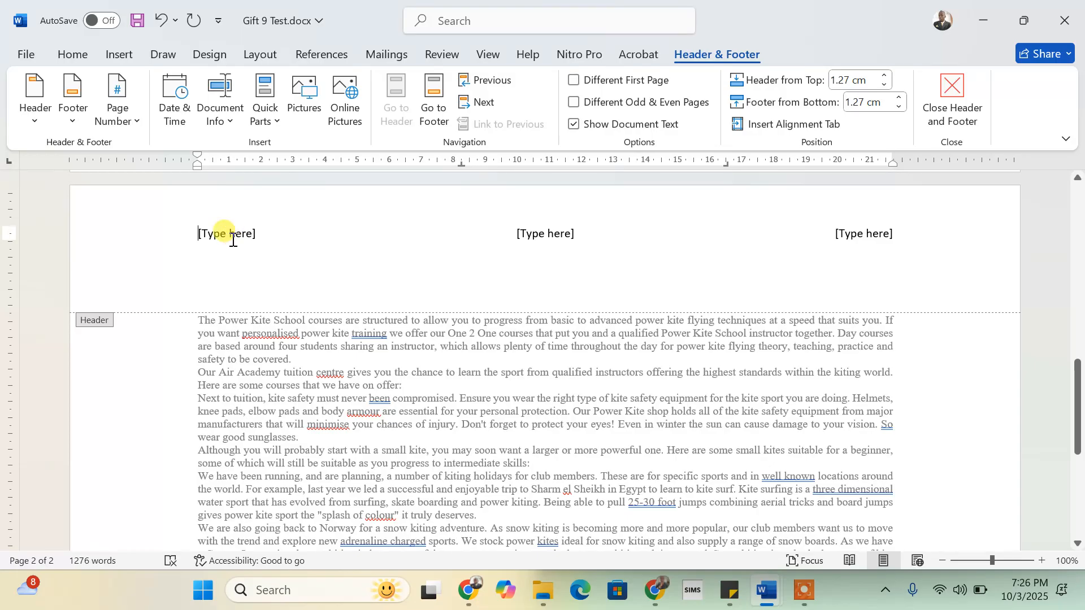
pyautogui.click(239, 243)
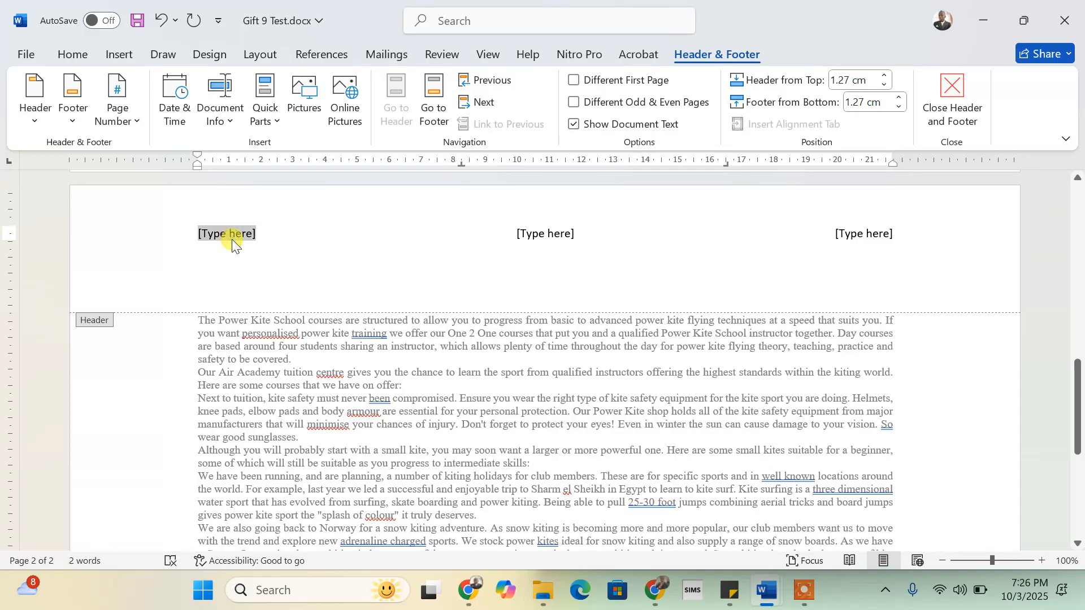
pyautogui.click(554, 237)
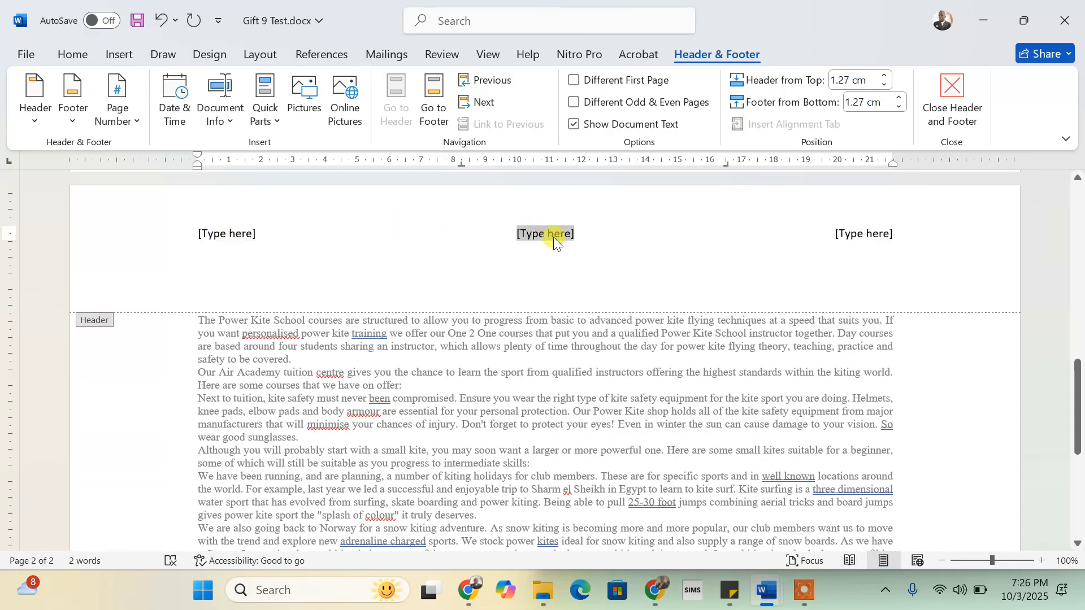
pyautogui.click(859, 238)
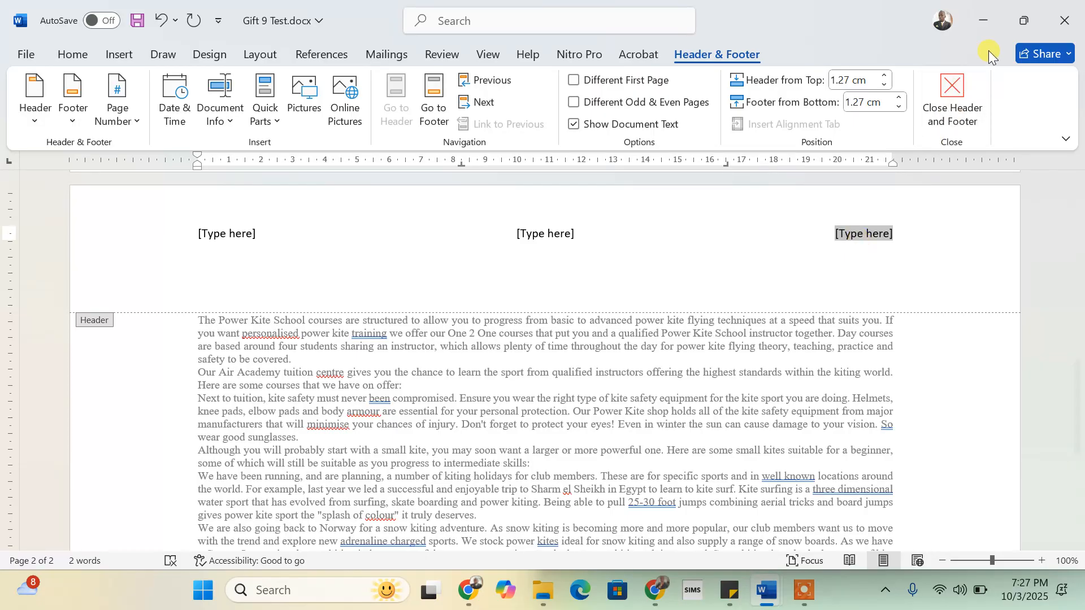
pyautogui.moveTo(1024, 26)
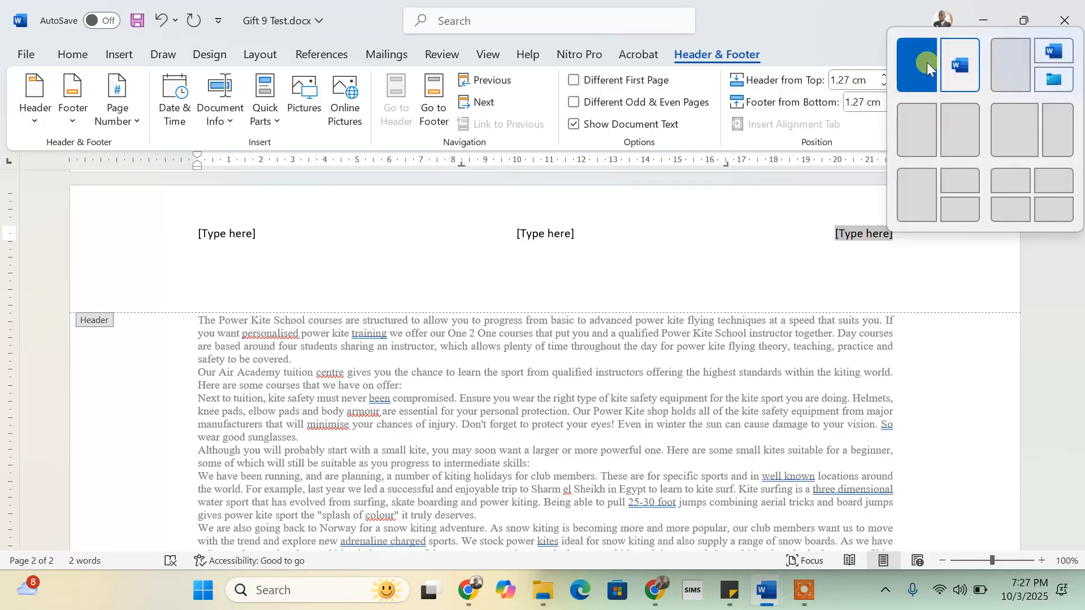
pyautogui.click(915, 75)
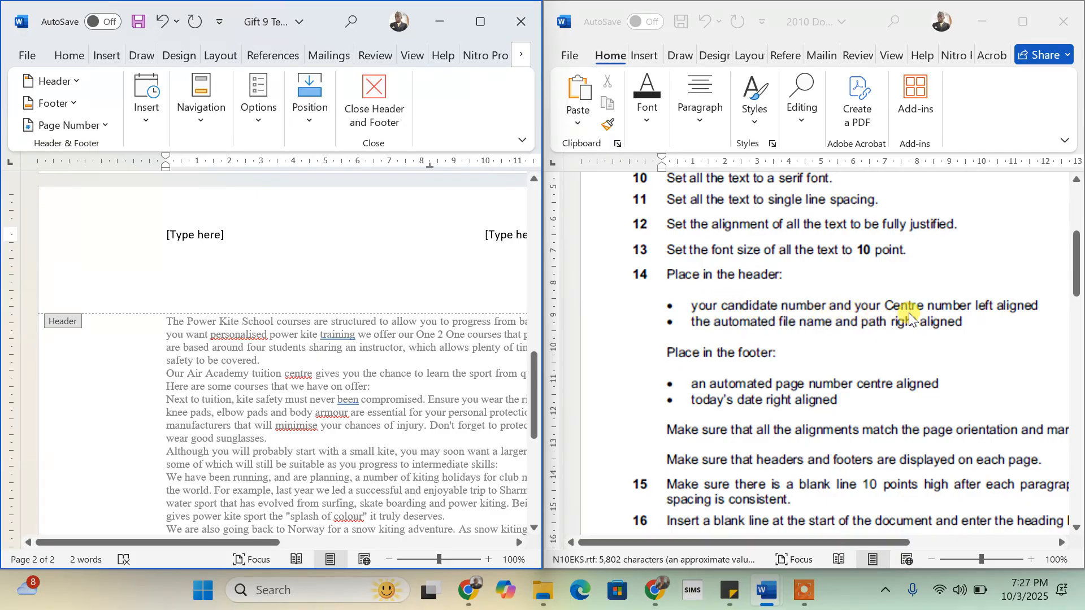
# - Replace the left header placeholder with Gift 001 and restore the window to full size
pyautogui.click(198, 235)
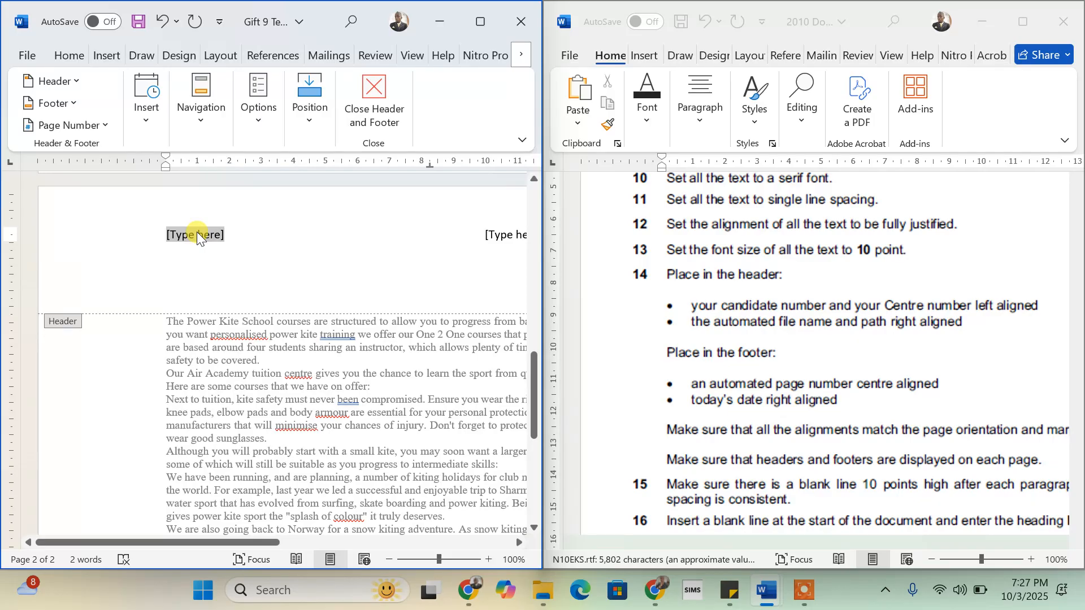
pyautogui.write('Gift')
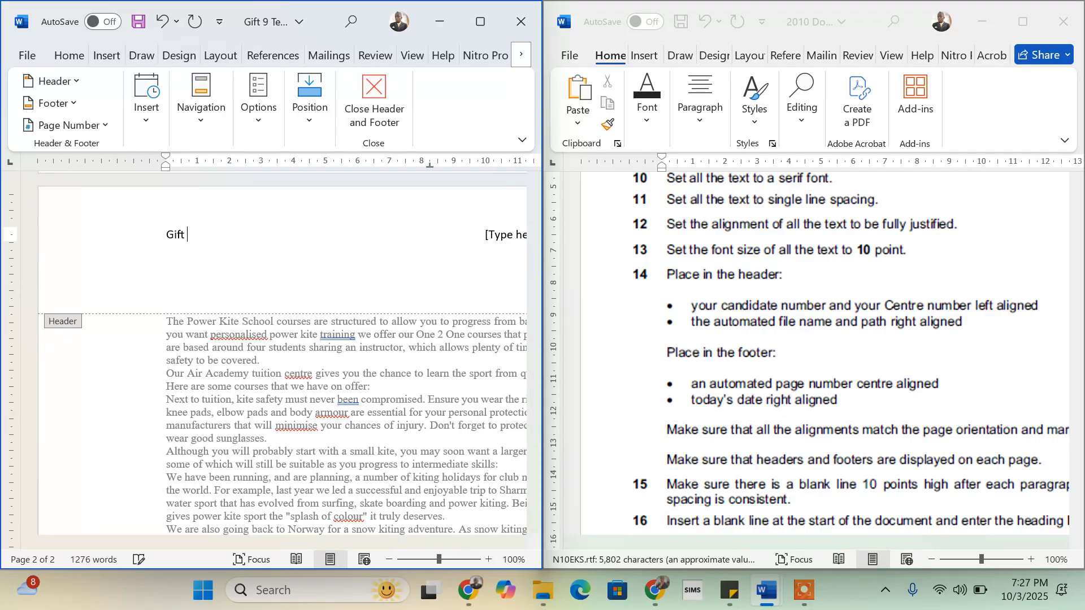
pyautogui.write(' 001')
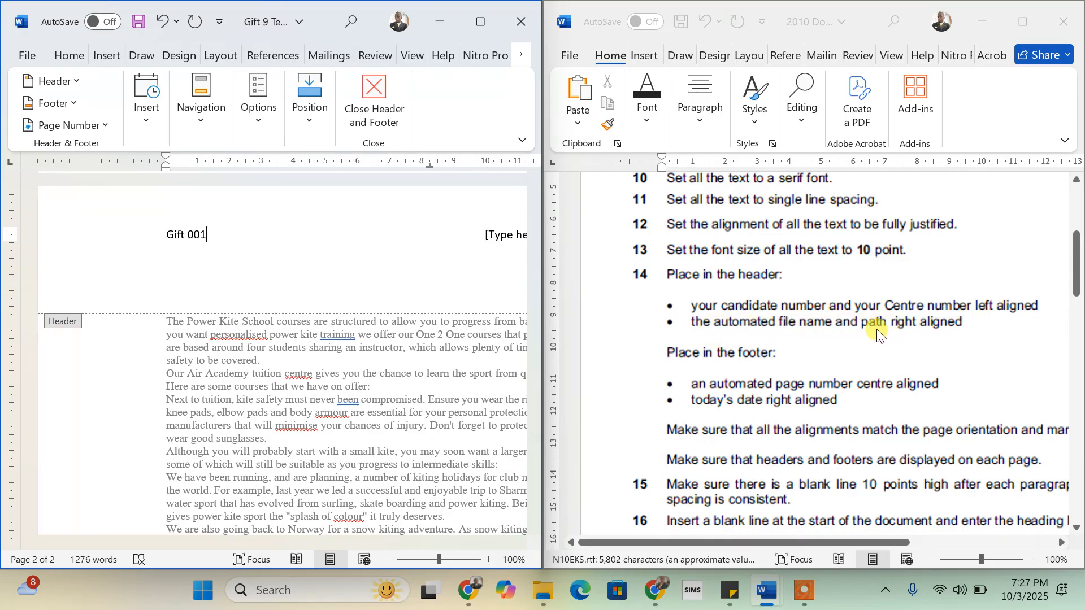
pyautogui.hscroll(10, 446, 243)
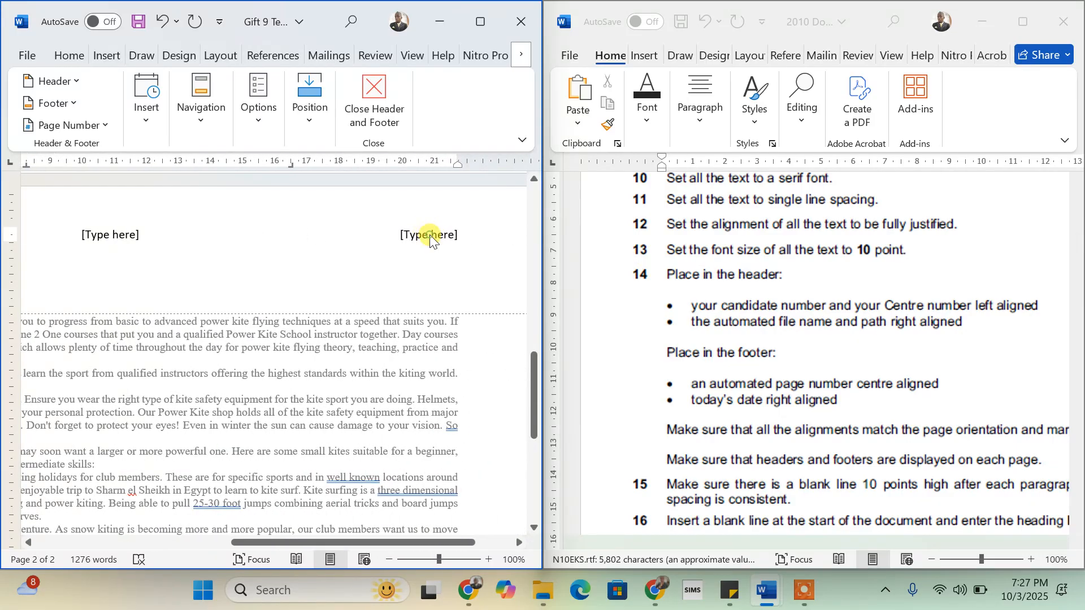
pyautogui.click(431, 235)
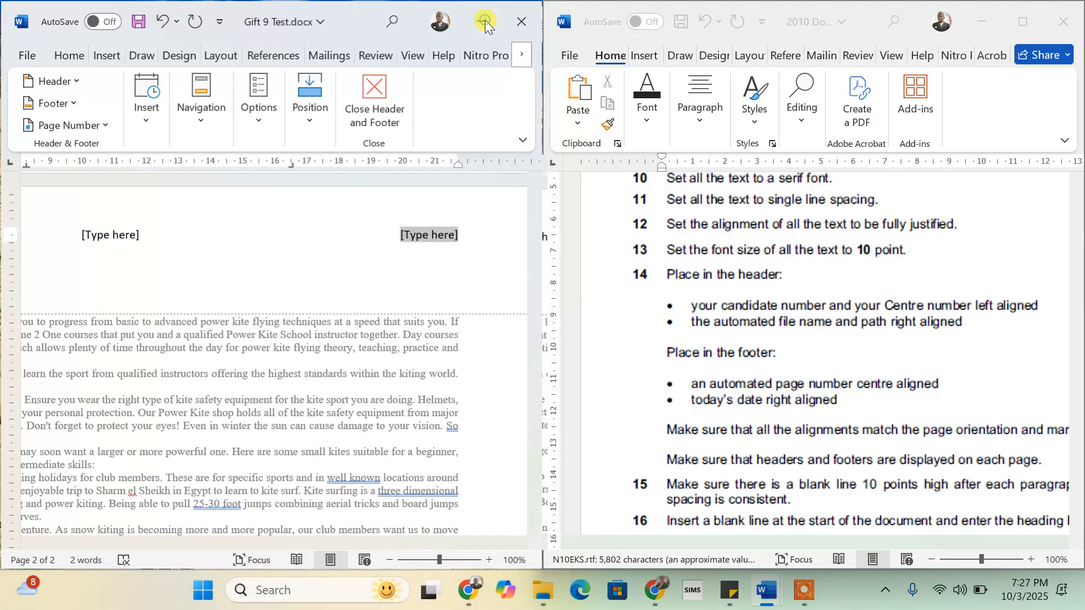
pyautogui.click(485, 19)
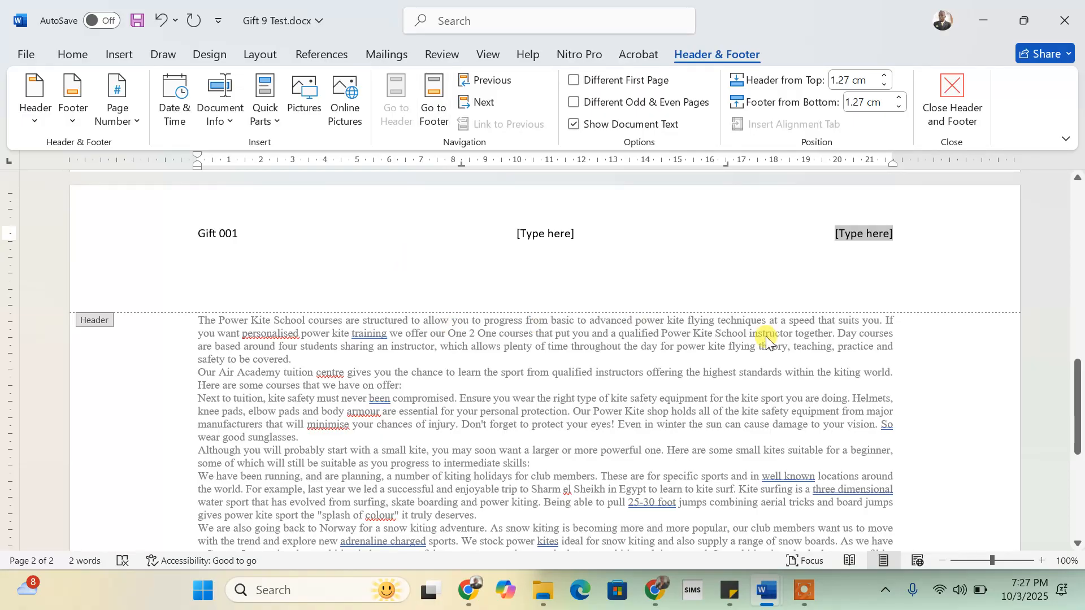
# - Try inserting the file name, then the file path, from Document Info, undoing each attempt
pyautogui.click(231, 120)
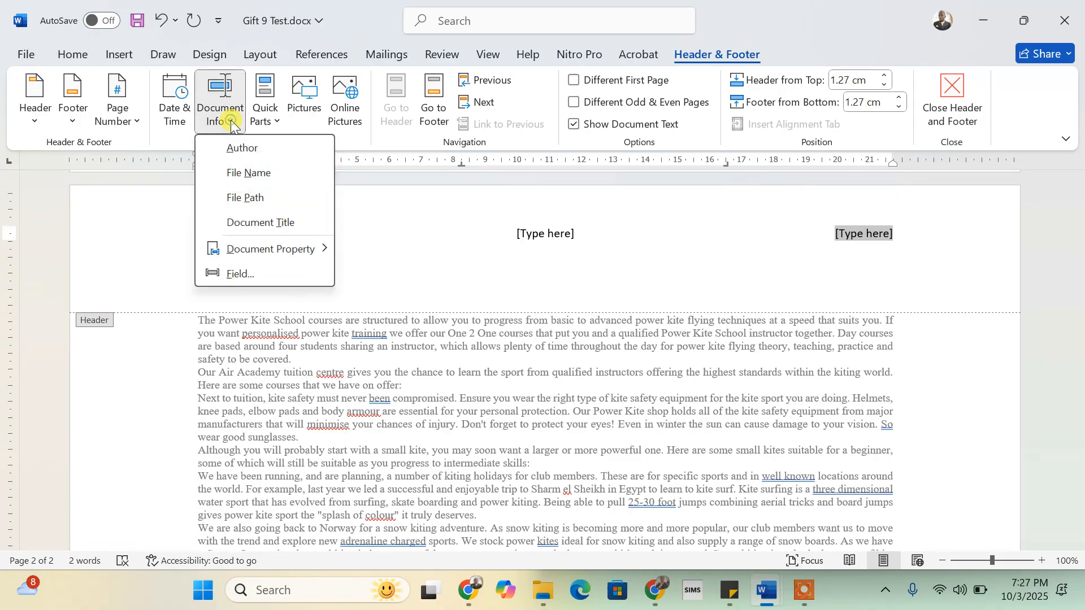
pyautogui.click(249, 173)
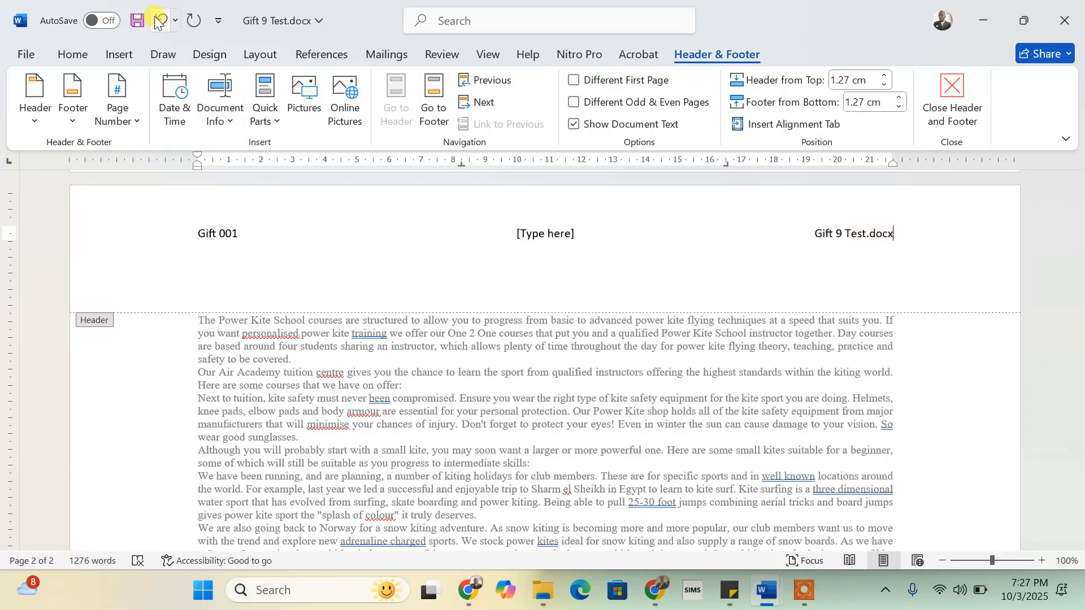
pyautogui.click(155, 18)
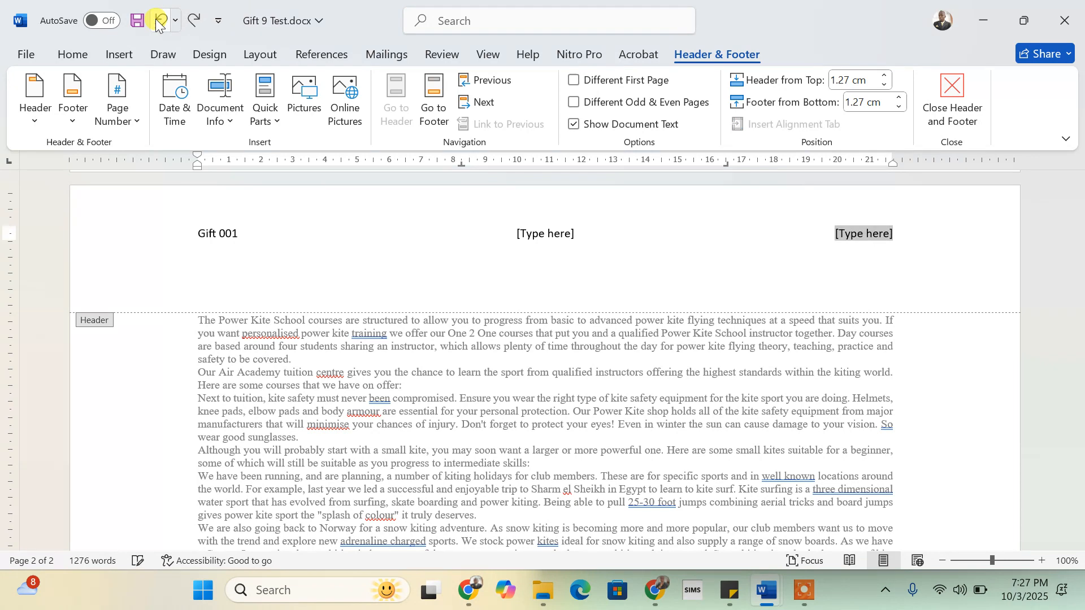
pyautogui.click(234, 121)
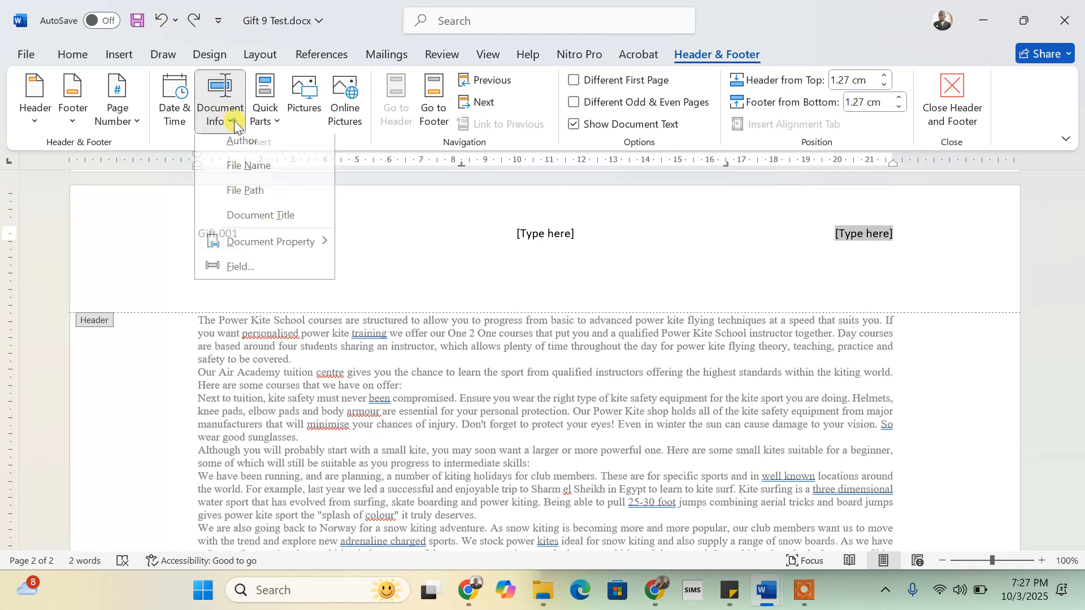
pyautogui.click(247, 199)
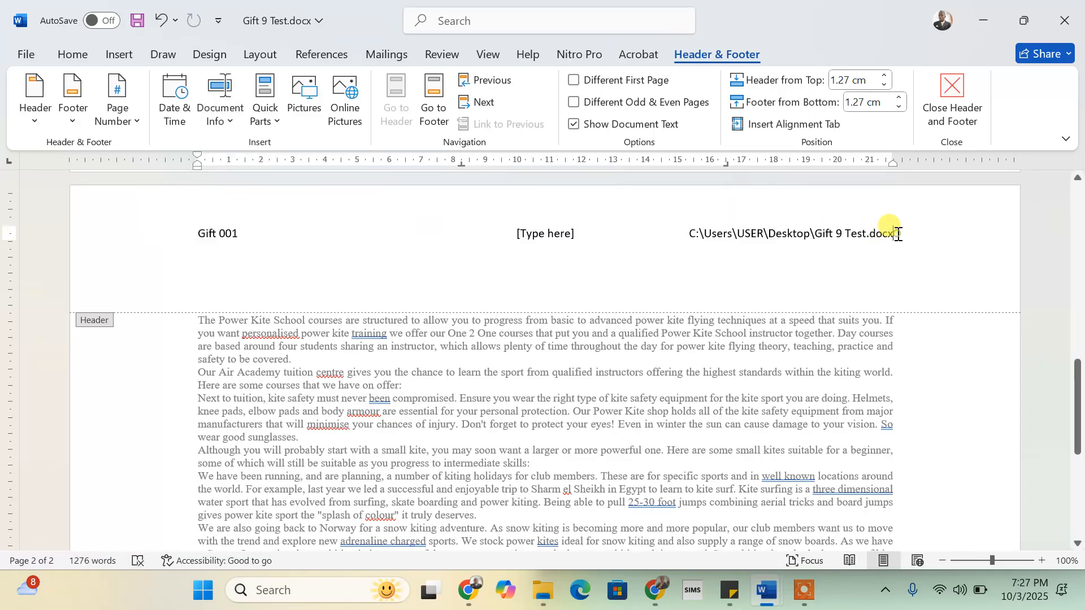
pyautogui.moveTo(898, 233)
pyautogui.mouseDown()
pyautogui.moveTo(820, 235)
pyautogui.moveTo(880, 237)
pyautogui.mouseUp()
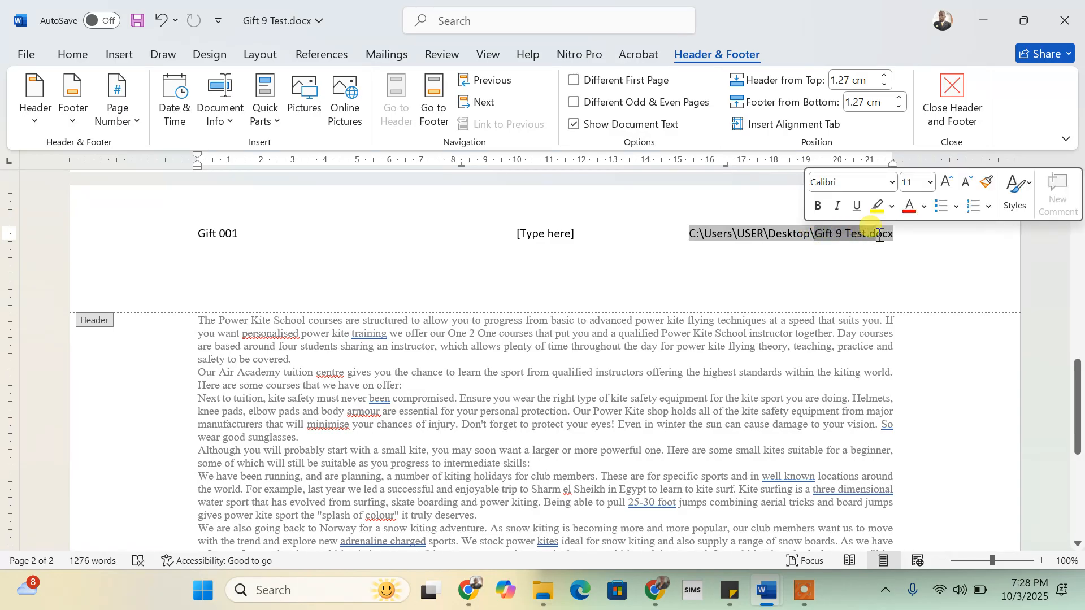
pyautogui.click(857, 234)
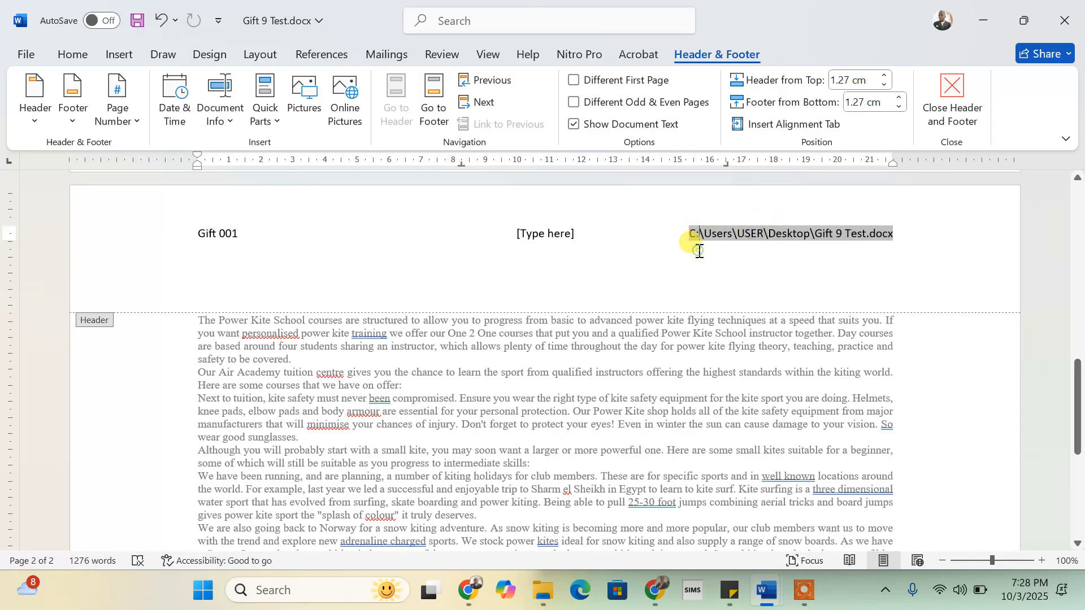
pyautogui.click(598, 240)
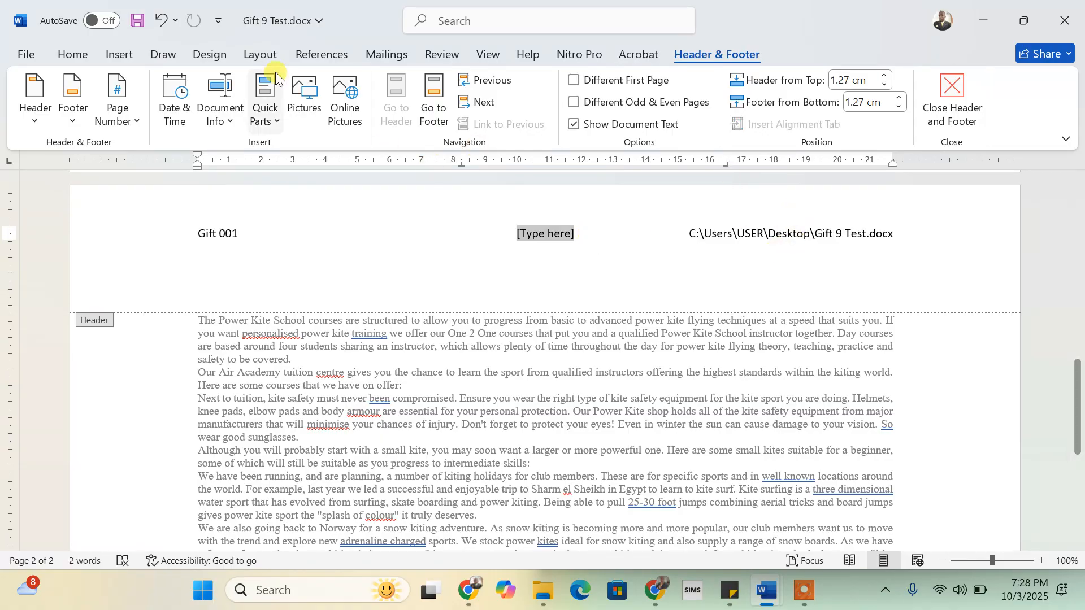
pyautogui.click(161, 20)
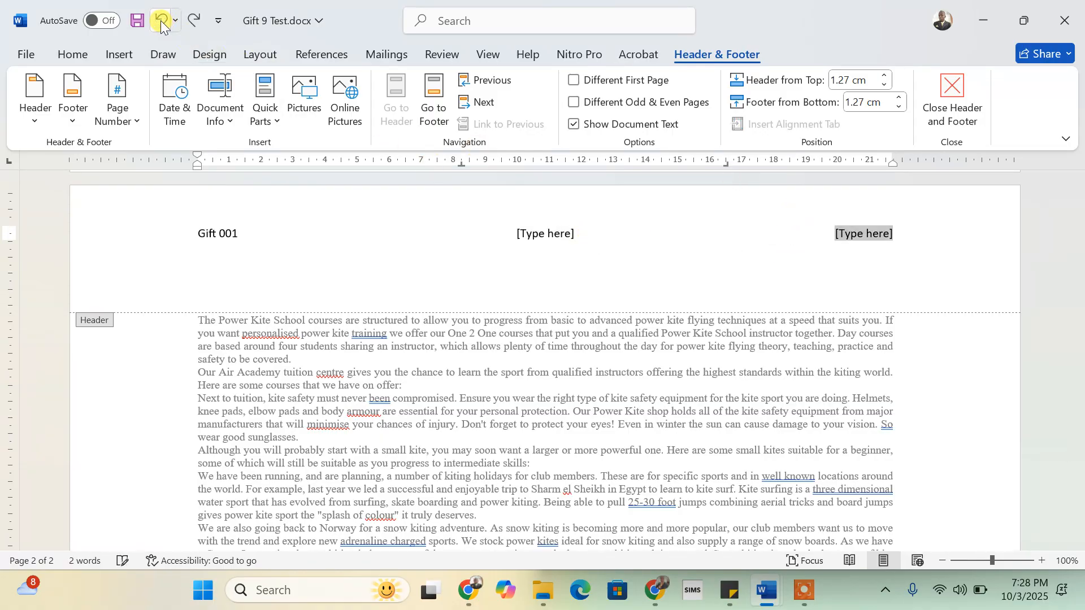
# - Insert a FileName field with 'Add path to filename' checked at the header's right
pyautogui.click(281, 122)
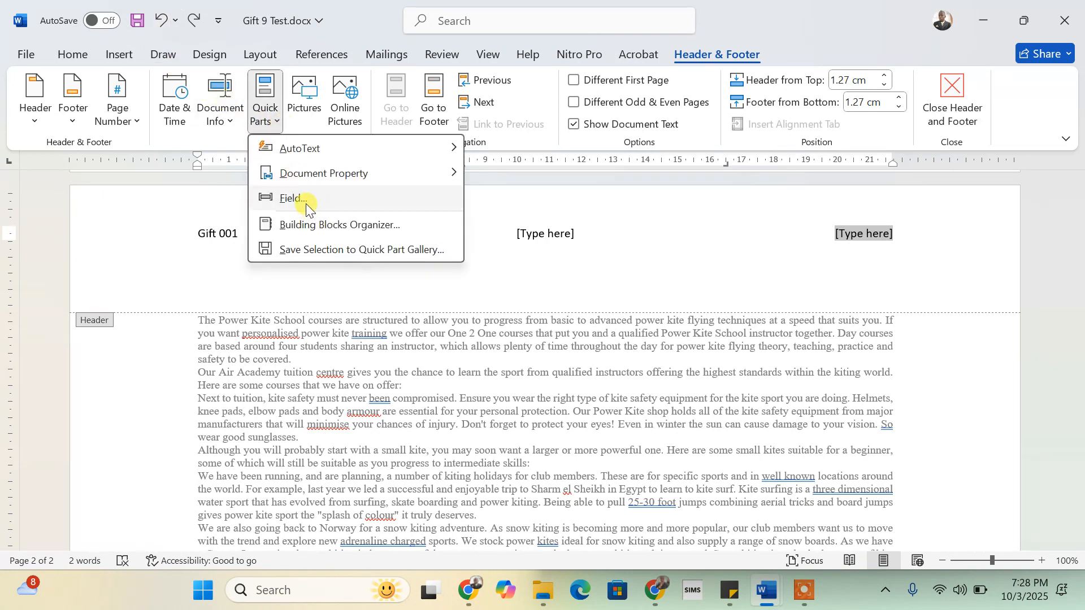
pyautogui.click(228, 130)
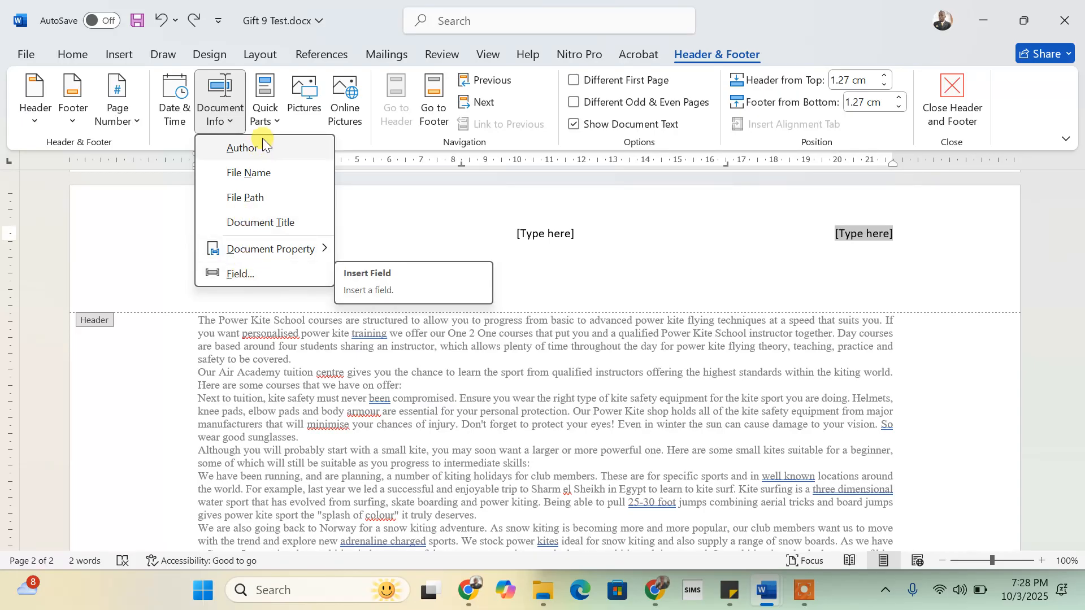
pyautogui.click(279, 120)
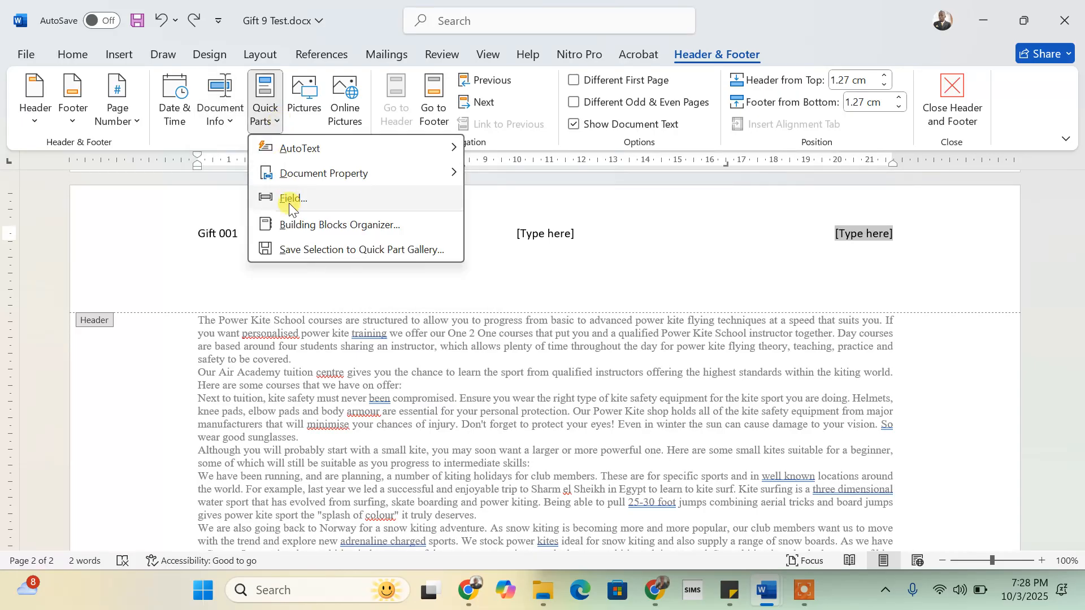
pyautogui.click(294, 198)
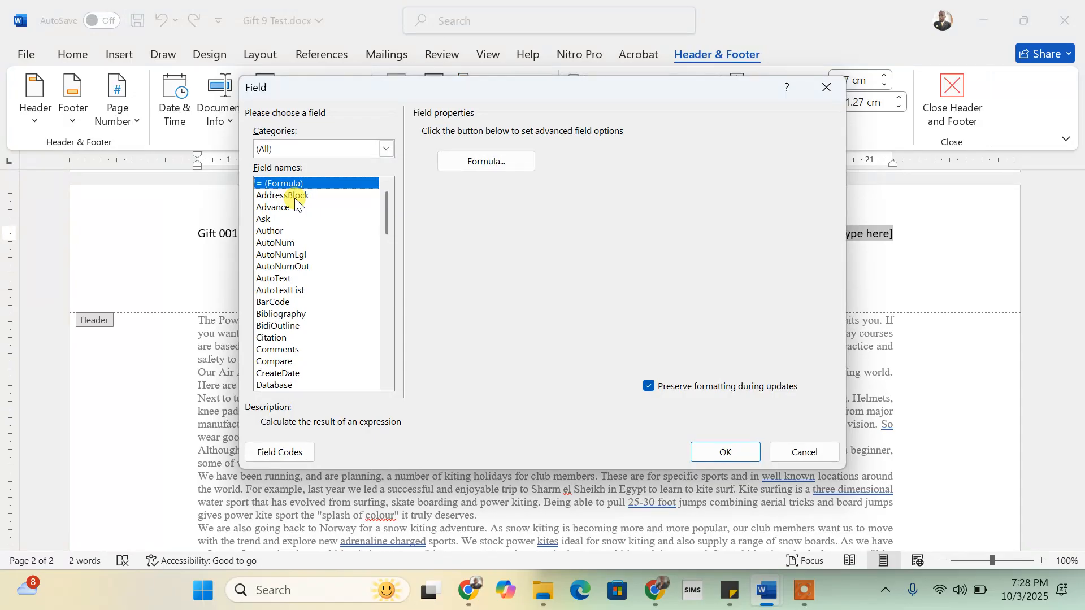
pyautogui.press('f')
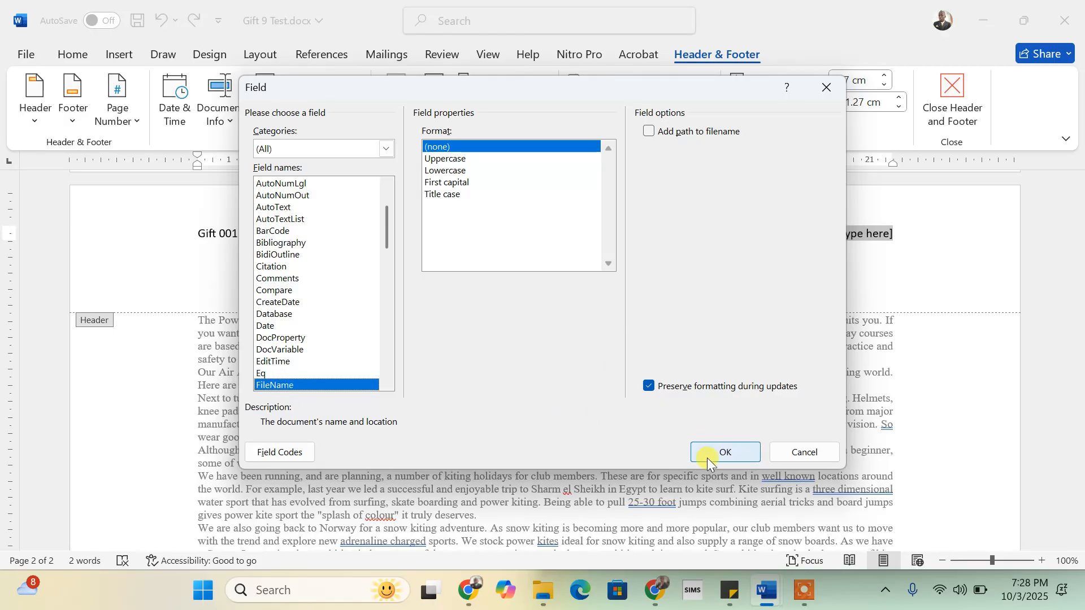
pyautogui.click(648, 134)
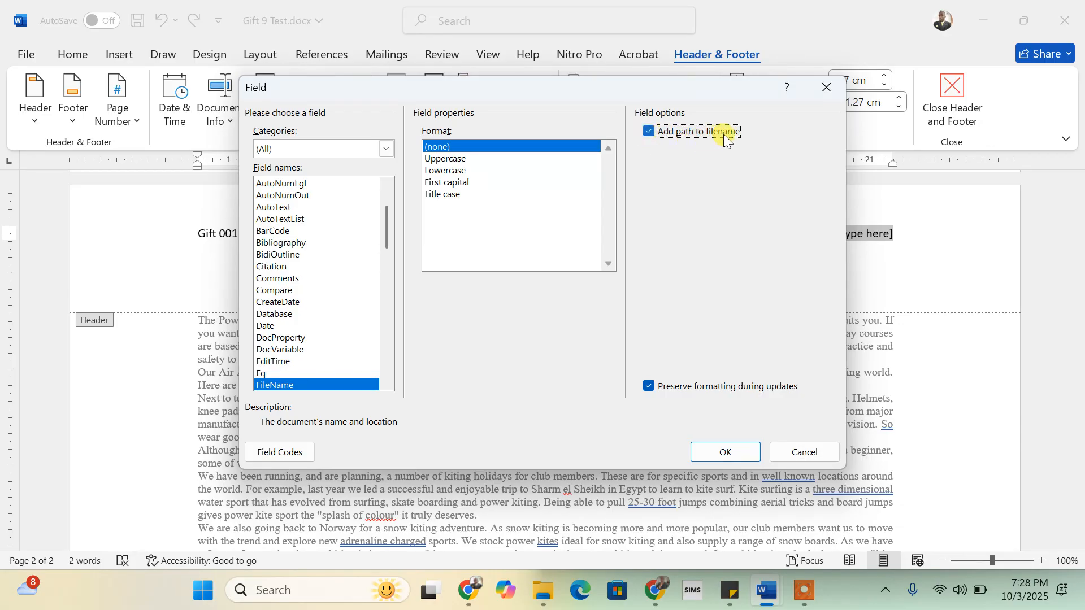
pyautogui.click(731, 454)
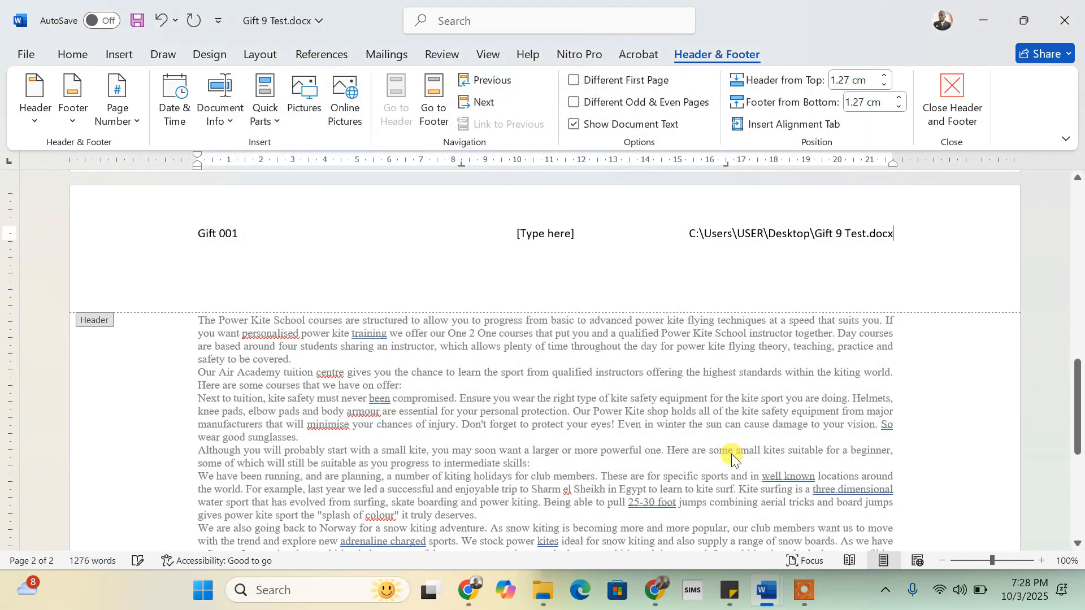
# - Delete the empty centre [Type here] placeholder from the header
pyautogui.click(226, 122)
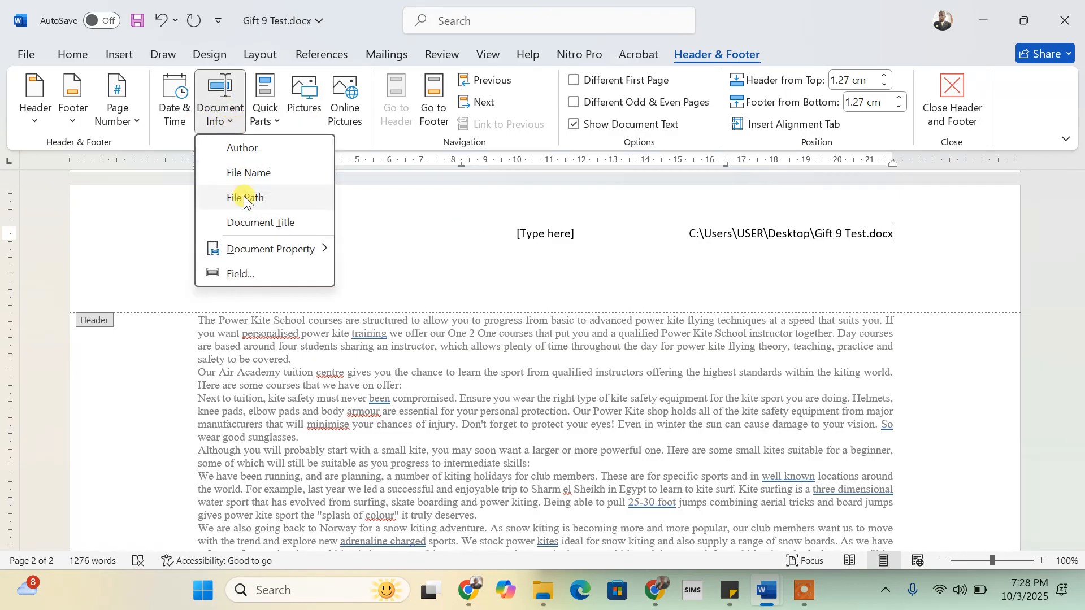
pyautogui.click(550, 237)
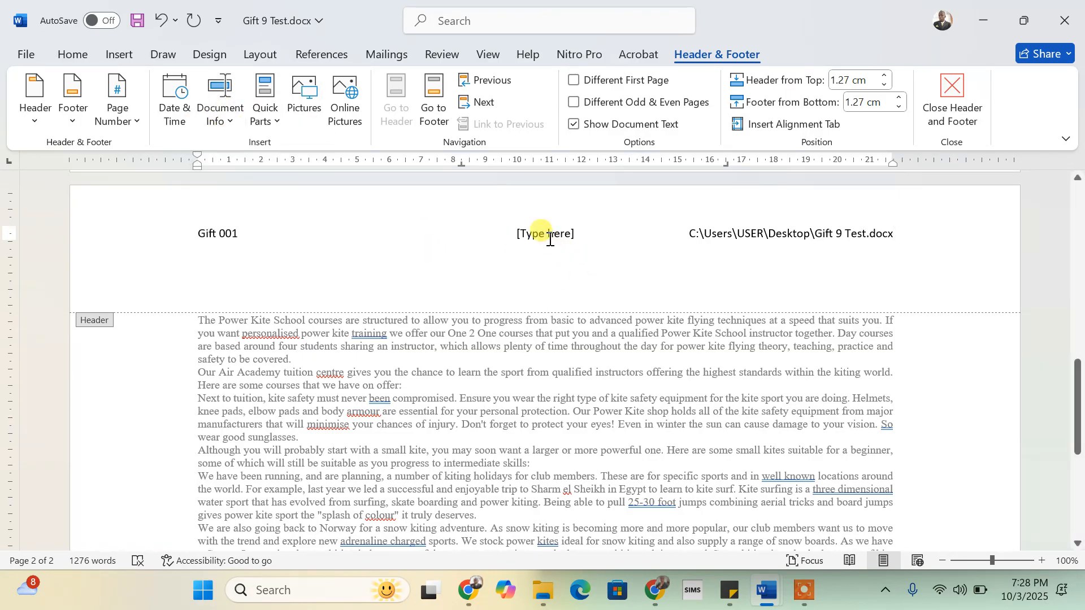
pyautogui.click(550, 237)
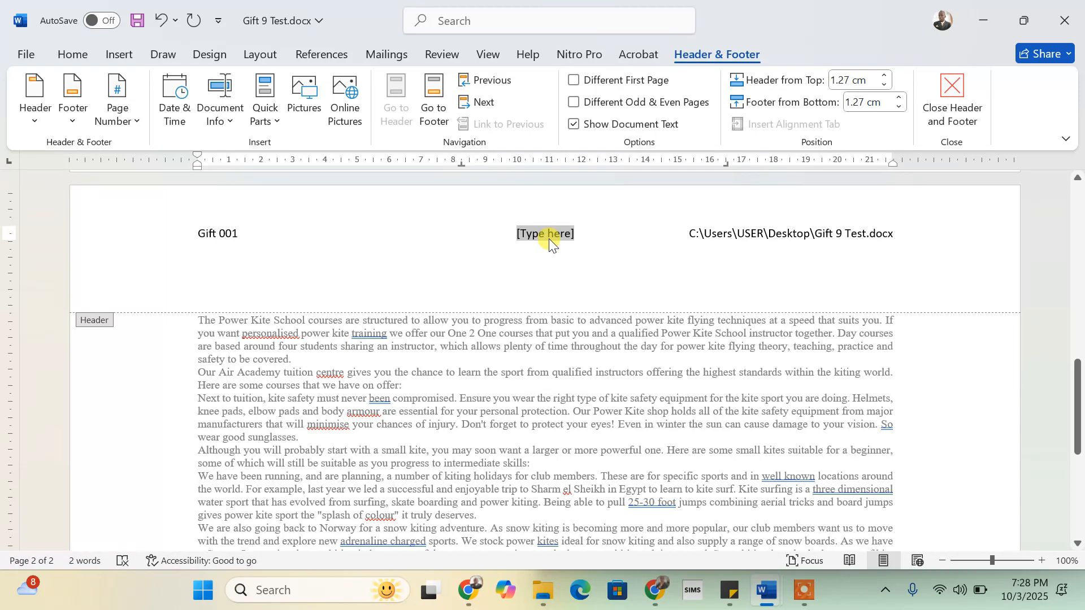
pyautogui.press('Delete')
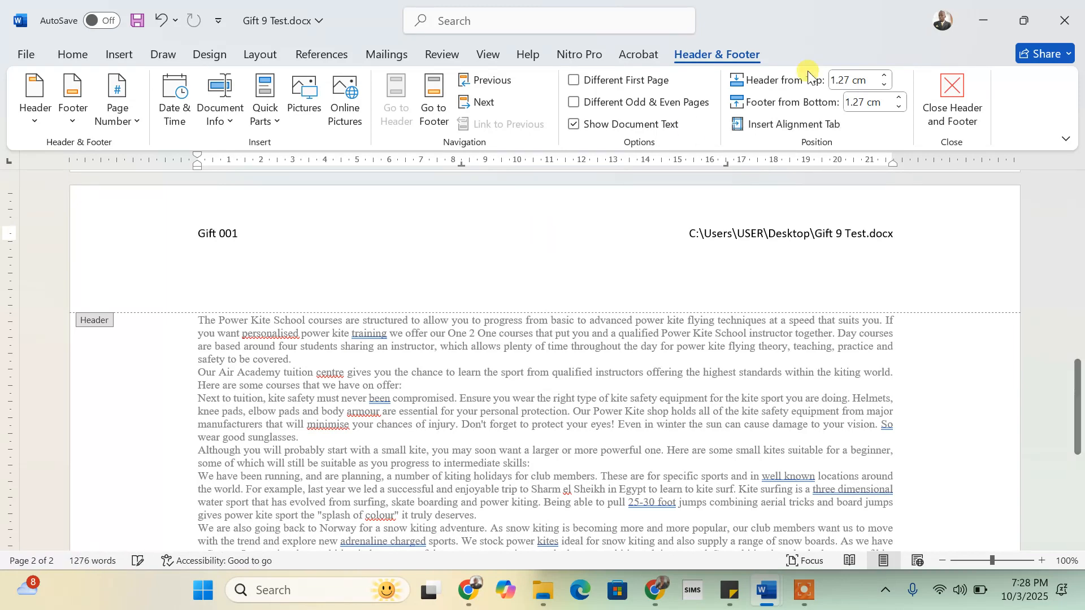
# - Close the header, read the footer steps with Word snapped beside the instructions, then re-maximize
pyautogui.click(952, 86)
pyautogui.hotkey('ctrl', 'a')
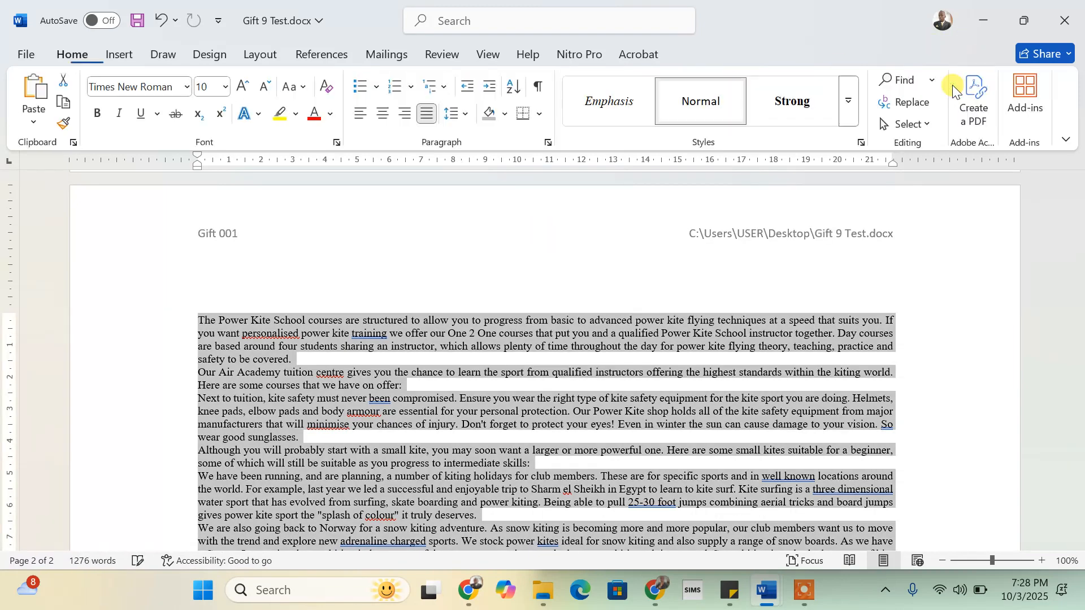
pyautogui.moveTo(1032, 22)
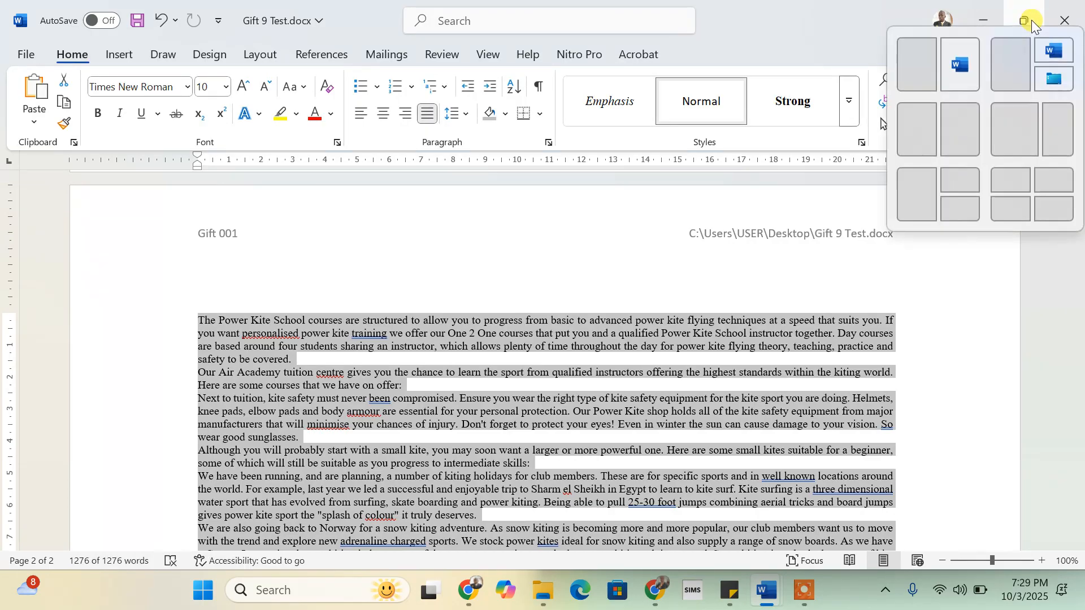
pyautogui.click(923, 66)
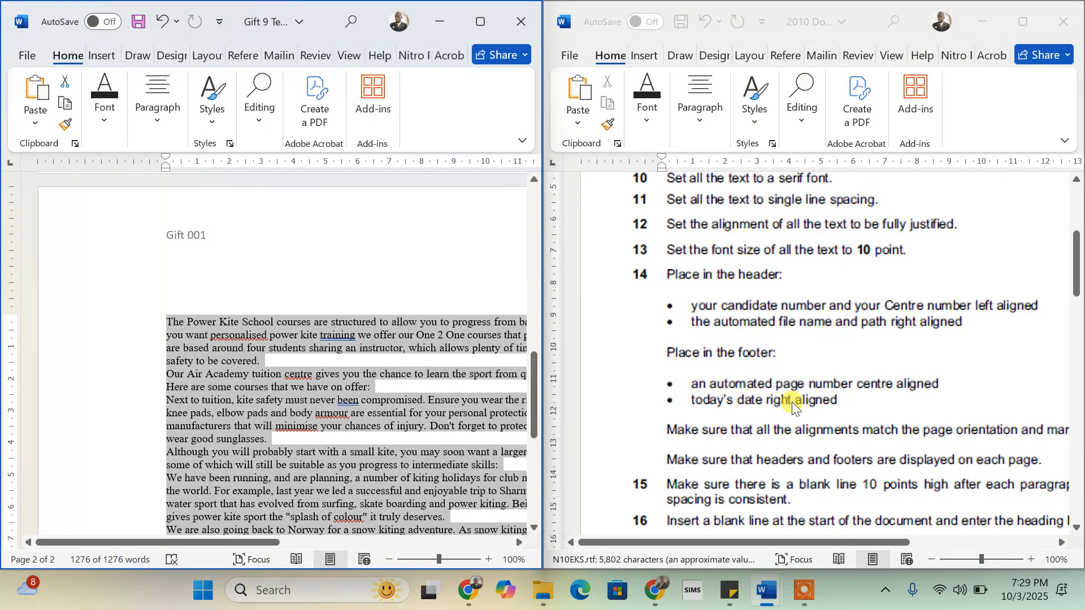
pyautogui.scroll(-3, 792, 402)
pyautogui.scroll(-2, 791, 401)
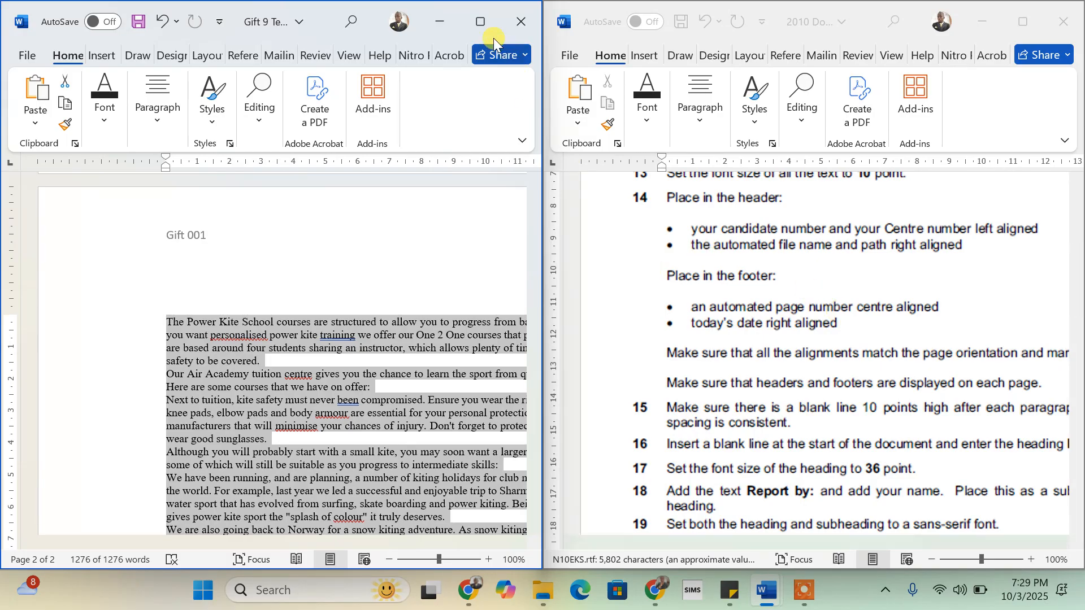
pyautogui.click(484, 22)
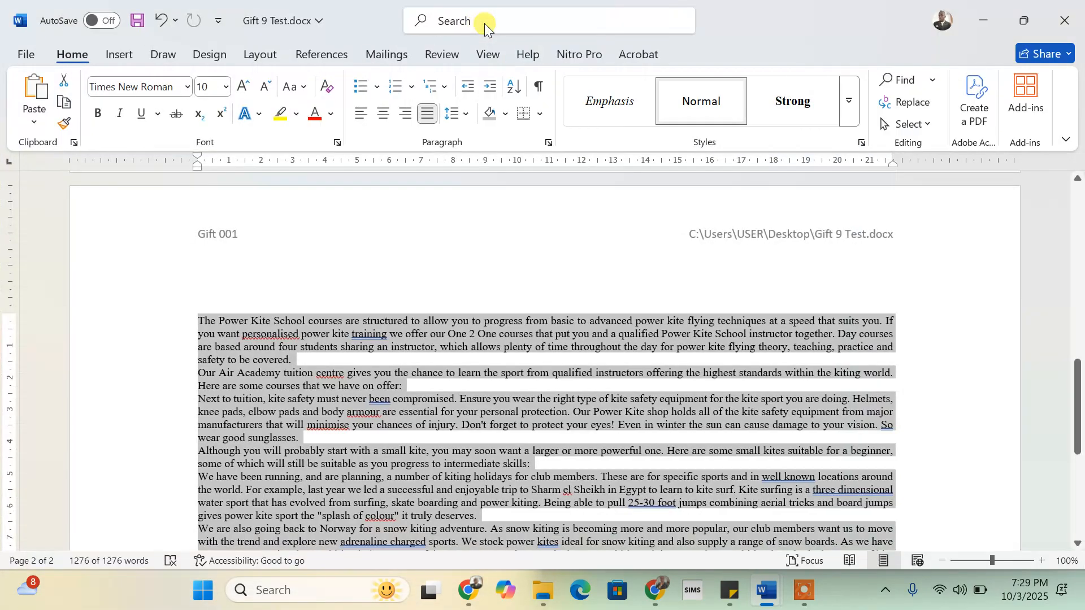
# - Add a Blank (Three Columns) footer to the document
pyautogui.click(117, 63)
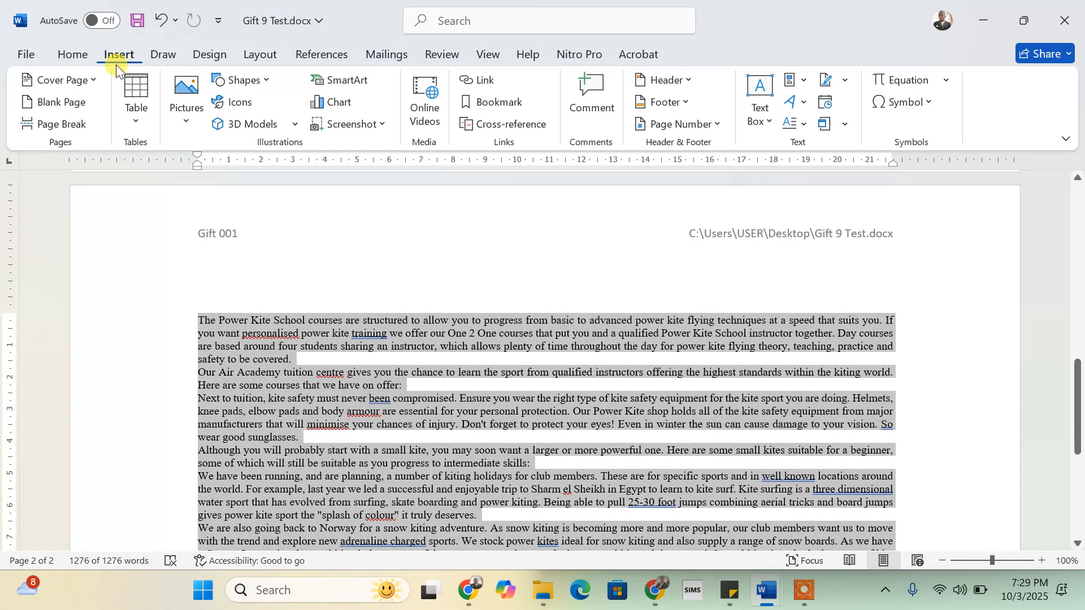
pyautogui.click(689, 101)
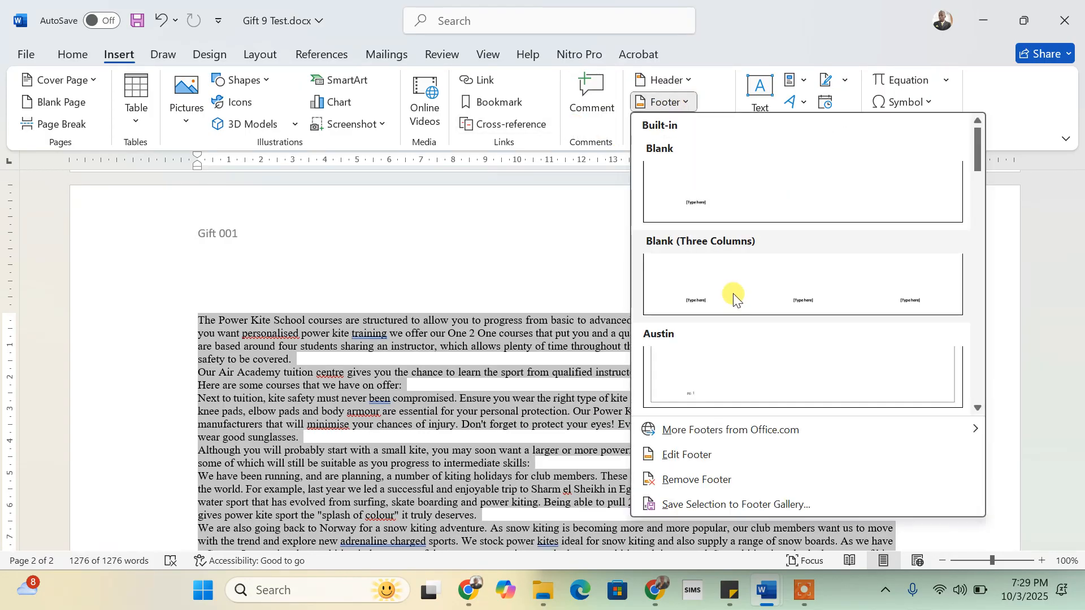
pyautogui.click(738, 287)
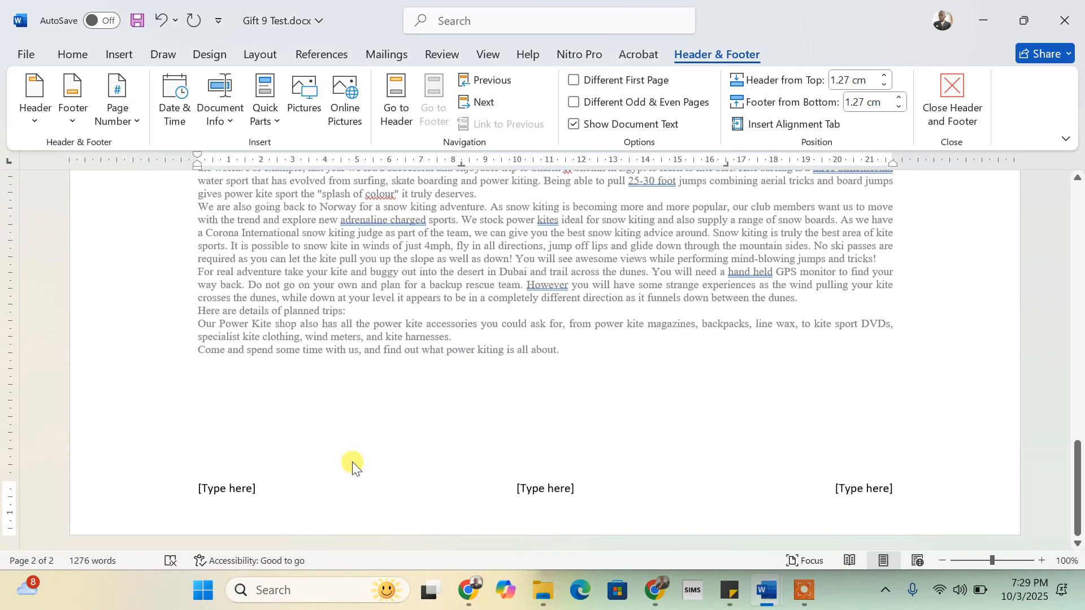
# - Put a Plain Number page number at the centre of the footer
pyautogui.click(552, 497)
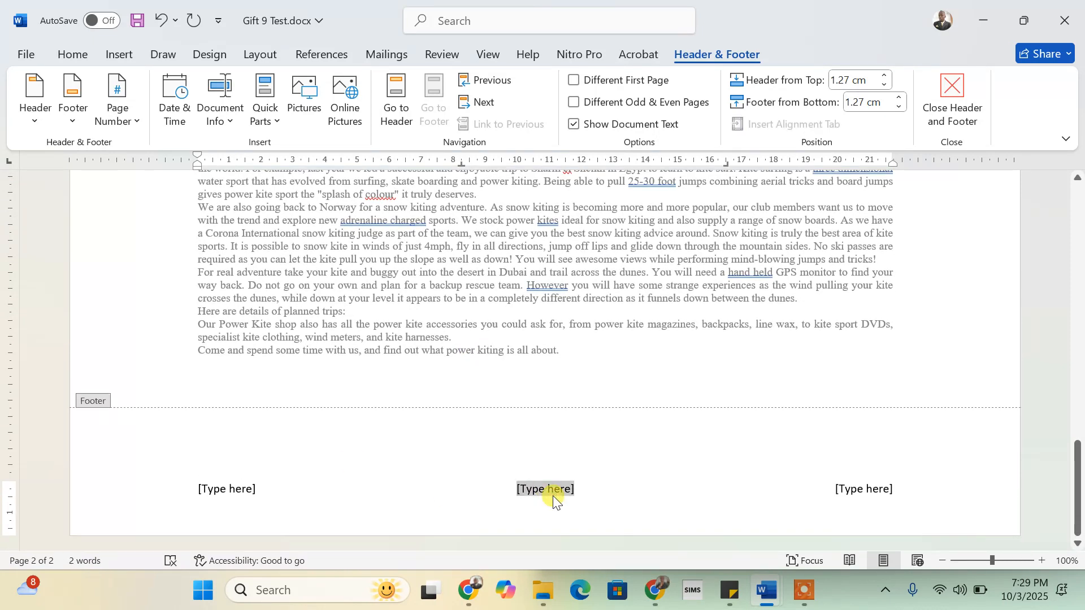
pyautogui.click(140, 120)
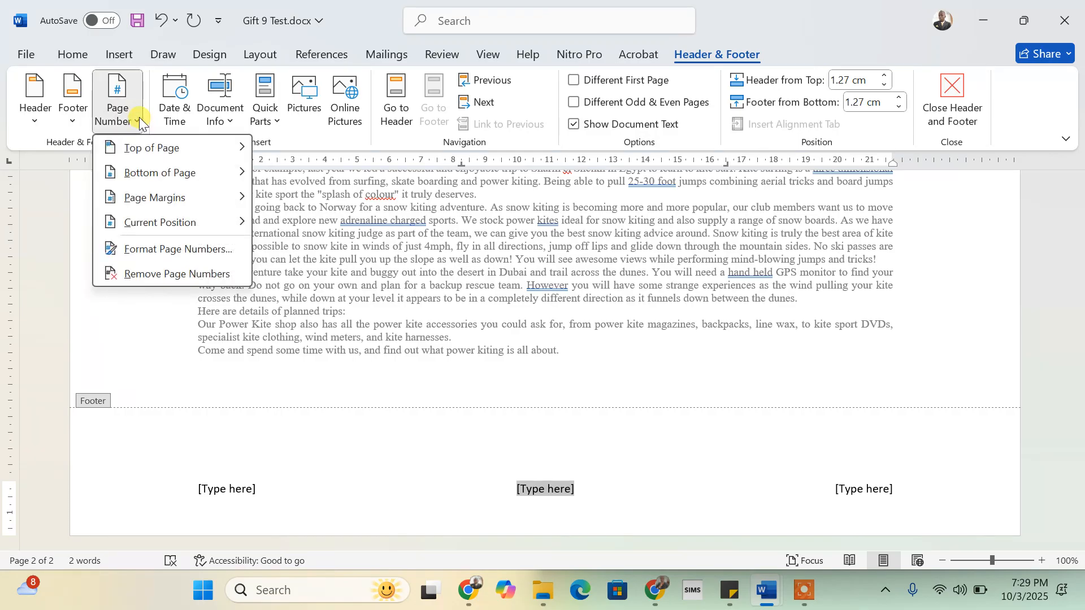
pyautogui.moveTo(150, 220)
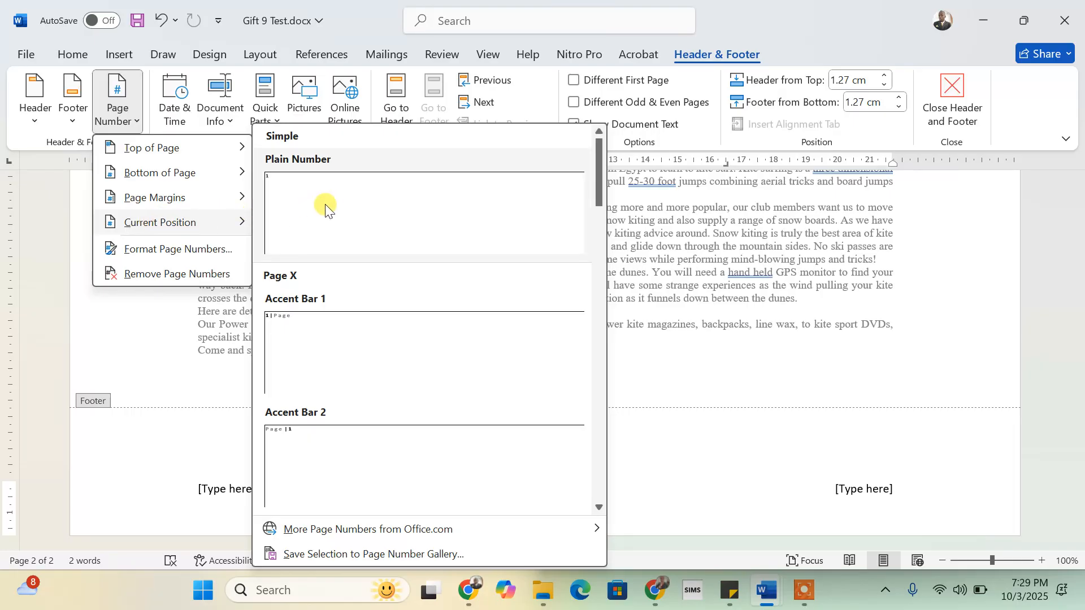
pyautogui.click(338, 236)
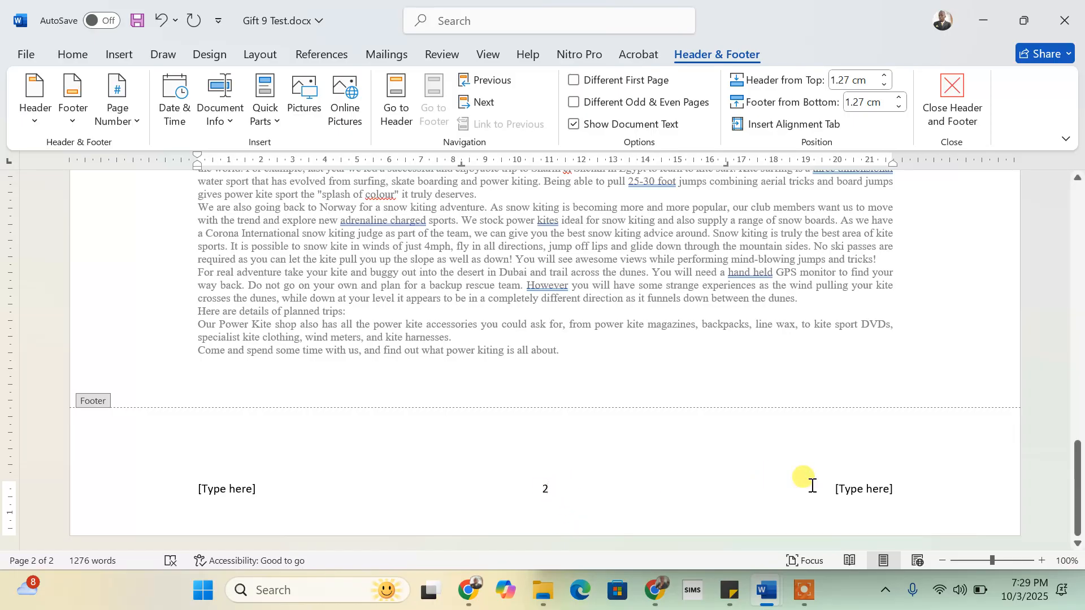
pyautogui.click(874, 490)
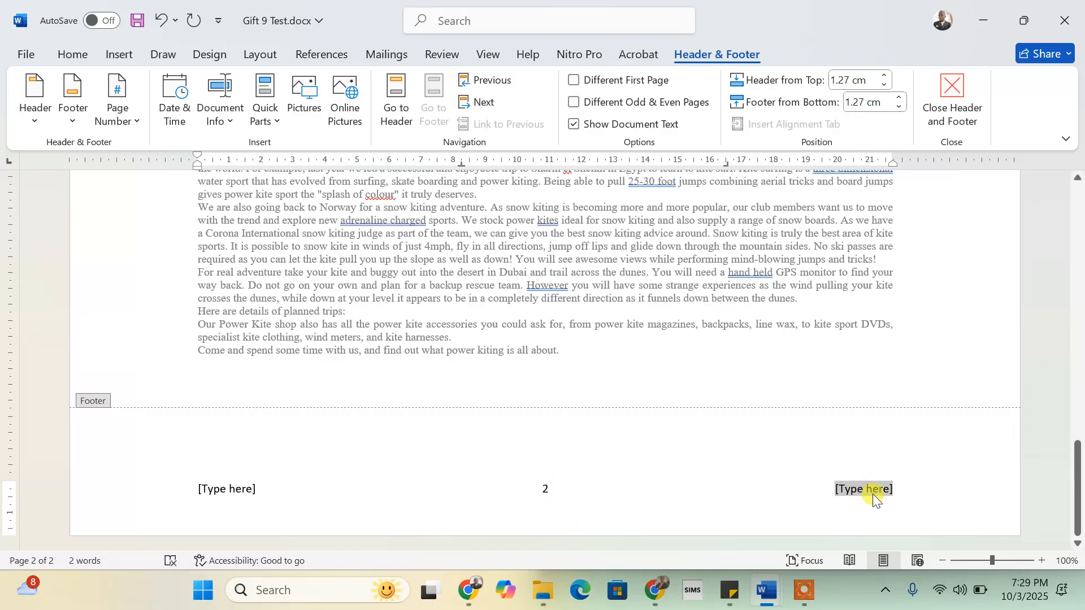
# - Insert date 10/3/2025 at the footer's right, delete the left placeholder, and close the footer
pyautogui.click(179, 101)
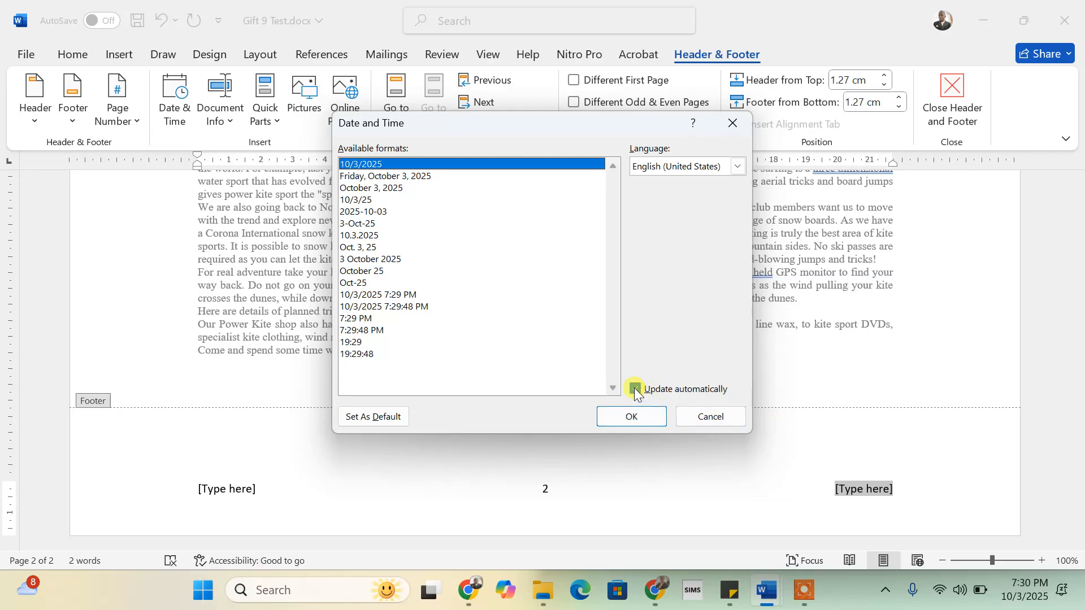
pyautogui.click(634, 416)
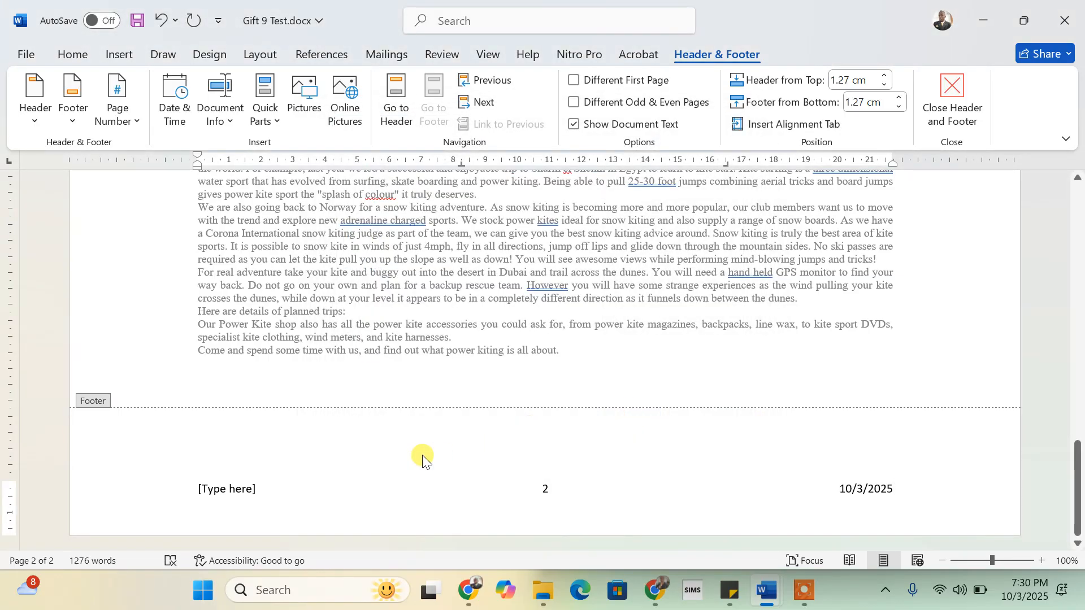
pyautogui.click(237, 490)
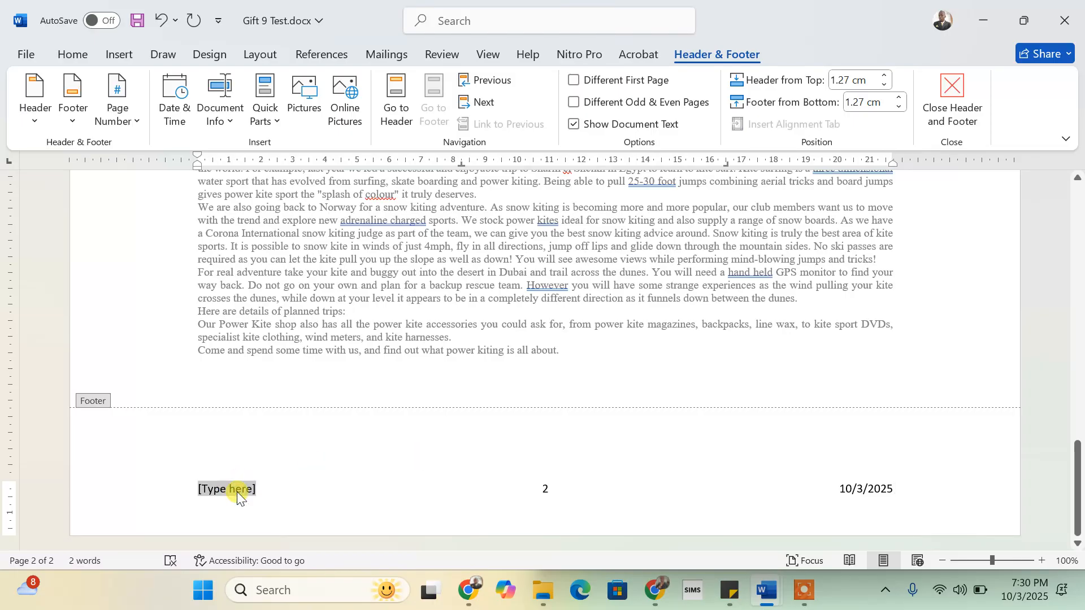
pyautogui.press('Delete')
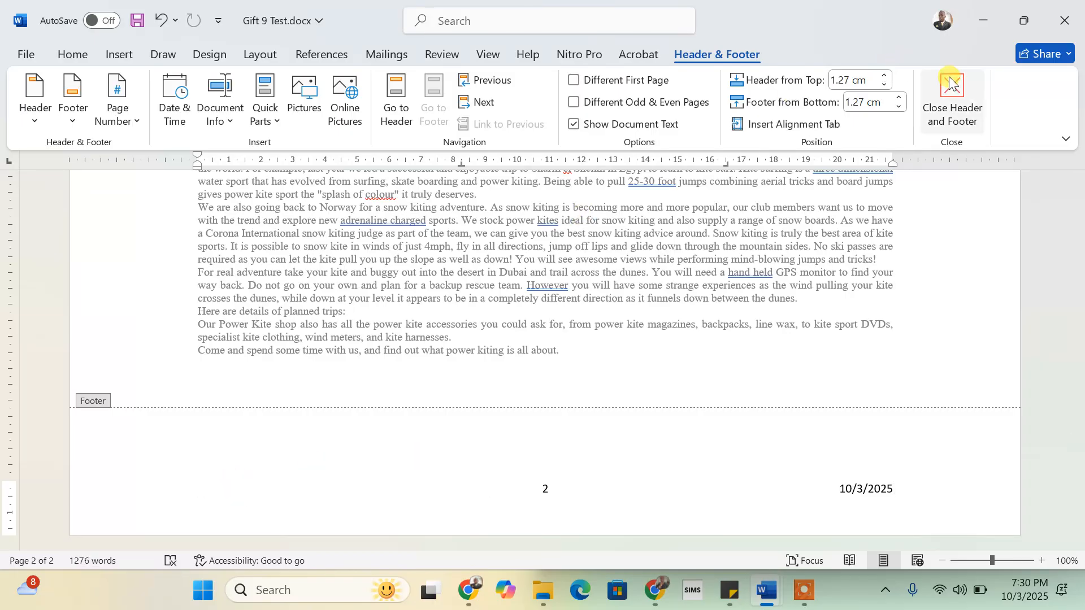
pyautogui.click(959, 86)
pyautogui.hotkey('ctrl', 'a')
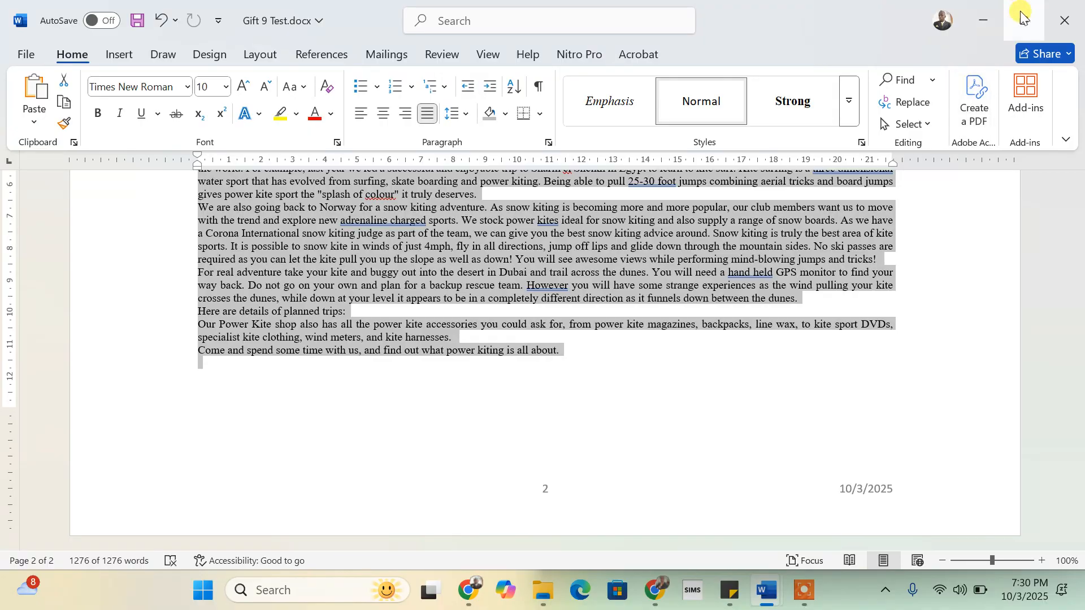
# - Snap the test document beside the instructions, scroll through them, then re-maximize
pyautogui.moveTo(1027, 20)
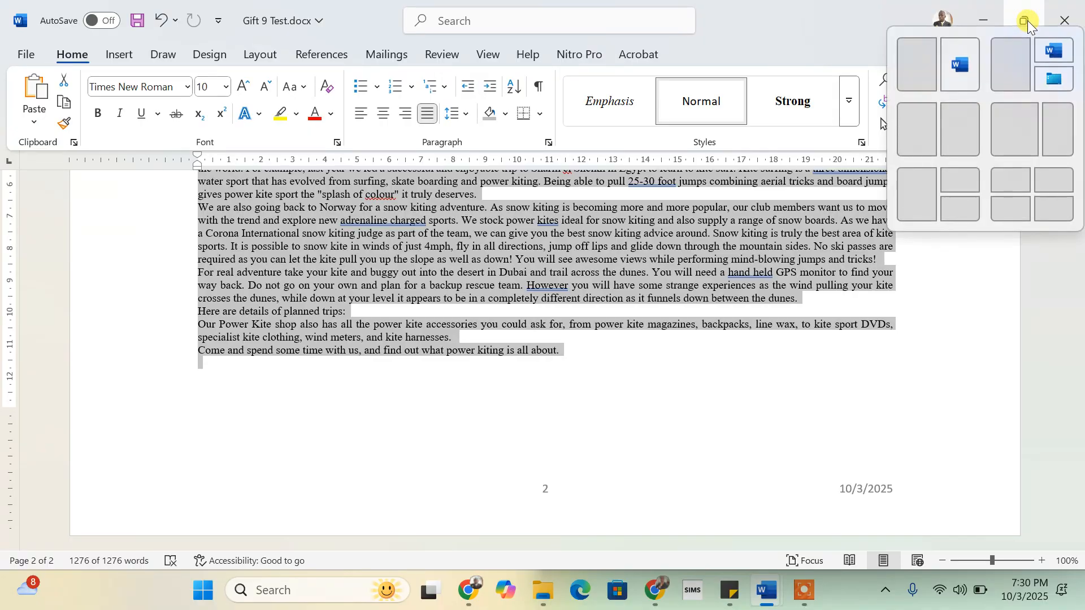
pyautogui.click(910, 67)
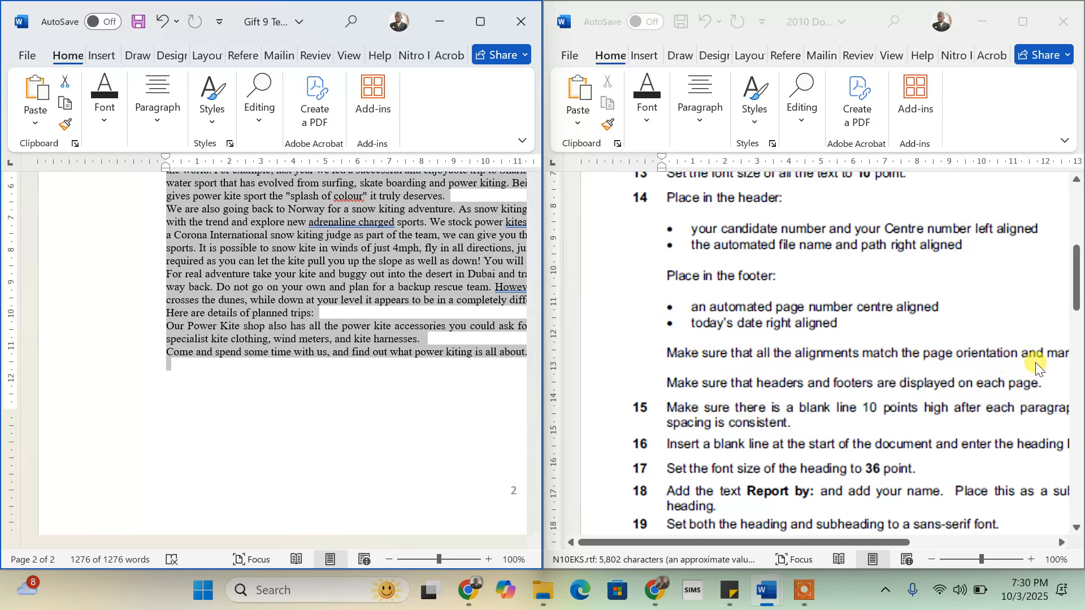
pyautogui.hscroll(2, 1036, 367)
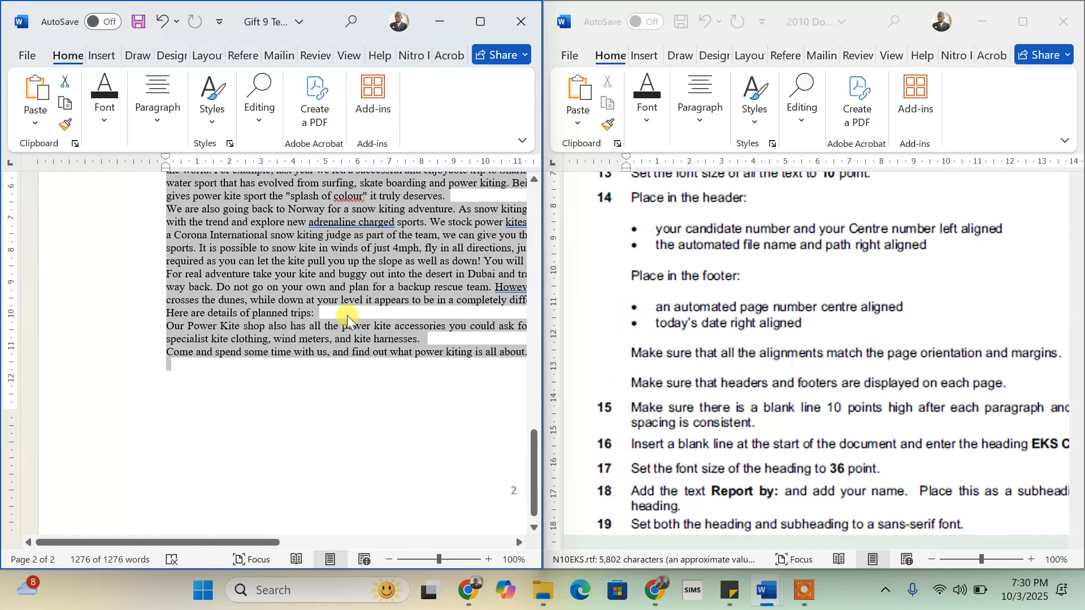
pyautogui.scroll(8, 344, 318)
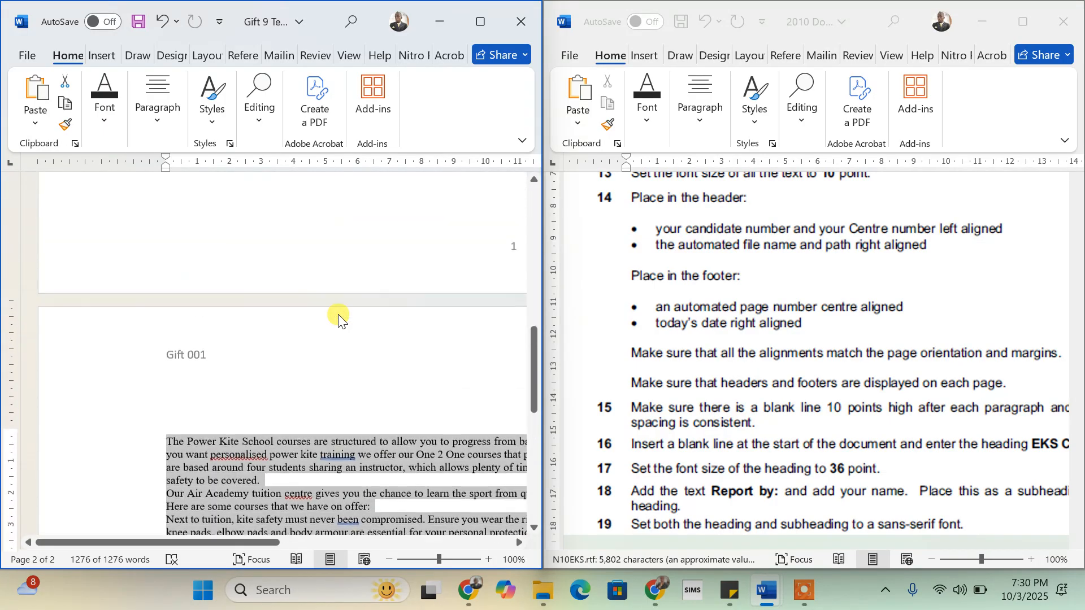
pyautogui.scroll(10, 338, 316)
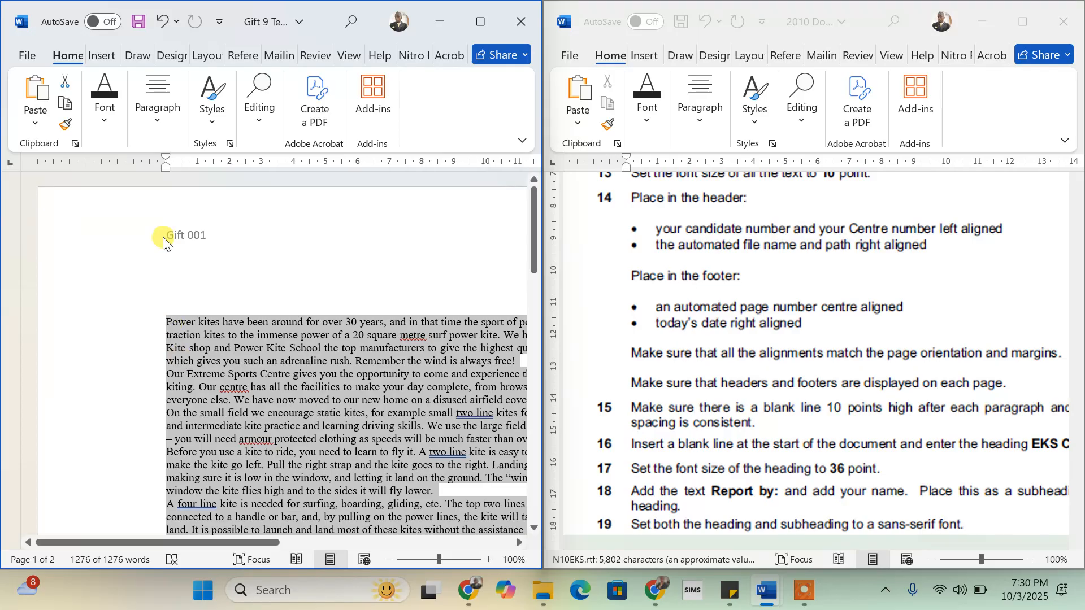
pyautogui.scroll(-7, 253, 414)
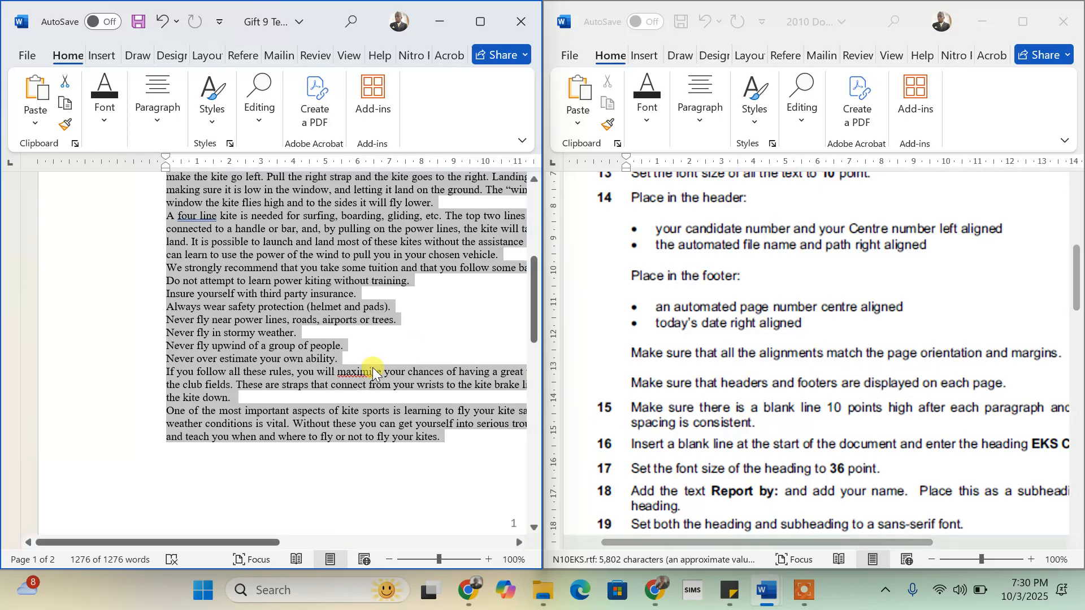
pyautogui.scroll(-20, 353, 389)
pyautogui.scroll(3, 353, 390)
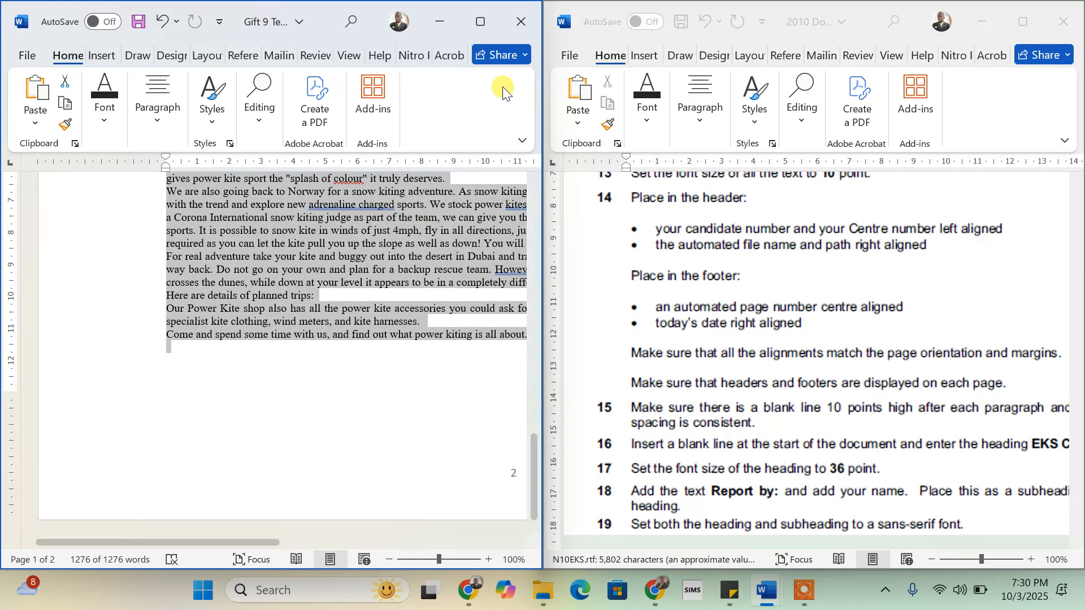
pyautogui.click(484, 21)
# - Snap the document to the left half again and bring instruction items 15–20 into view
pyautogui.scroll(20, 885, 476)
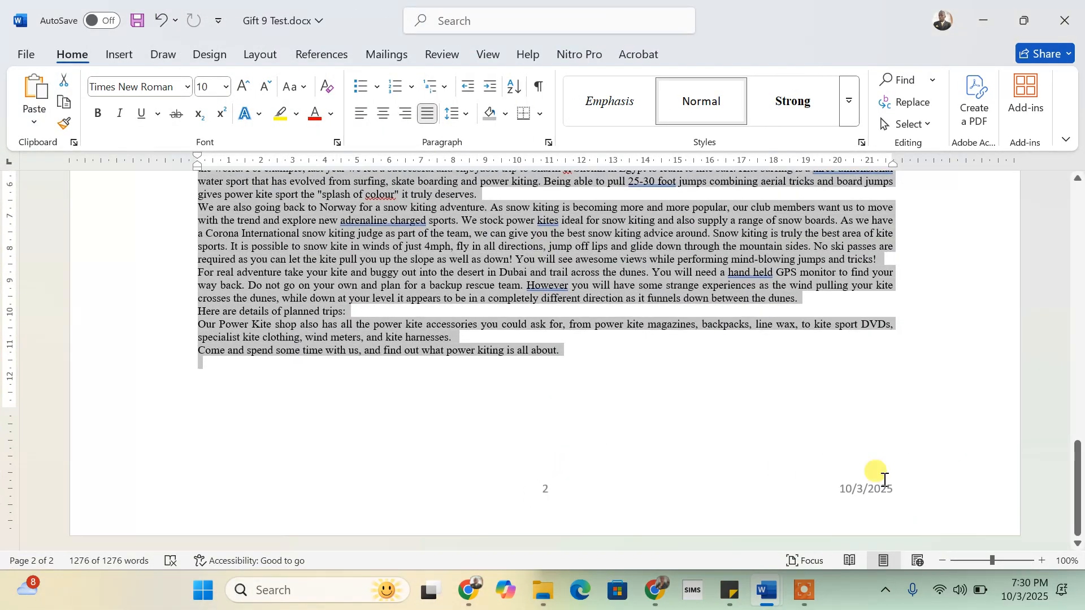
pyautogui.scroll(6, 885, 472)
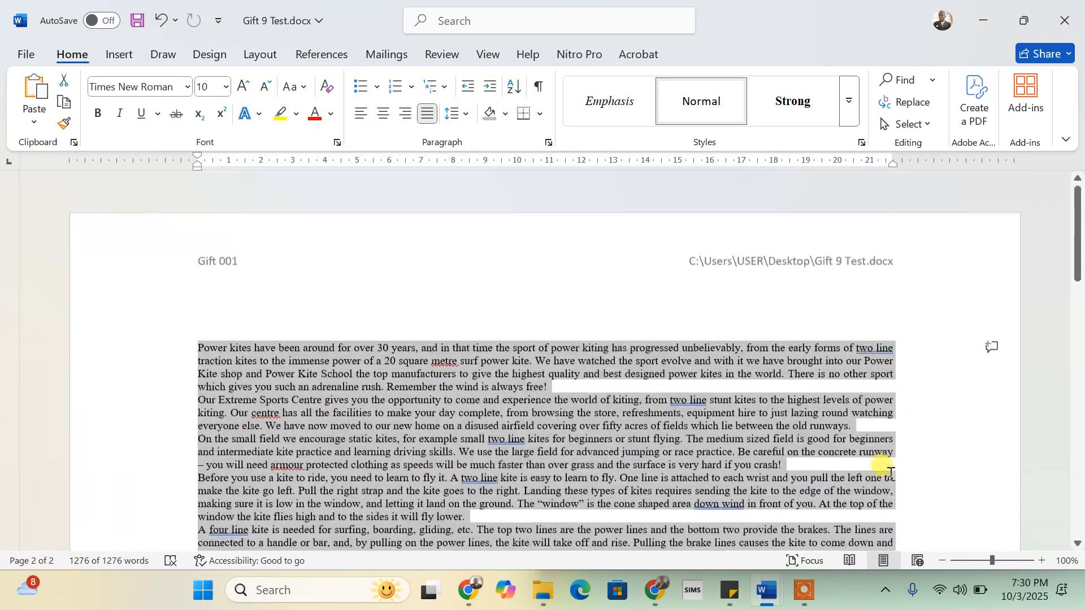
pyautogui.scroll(-20, 889, 475)
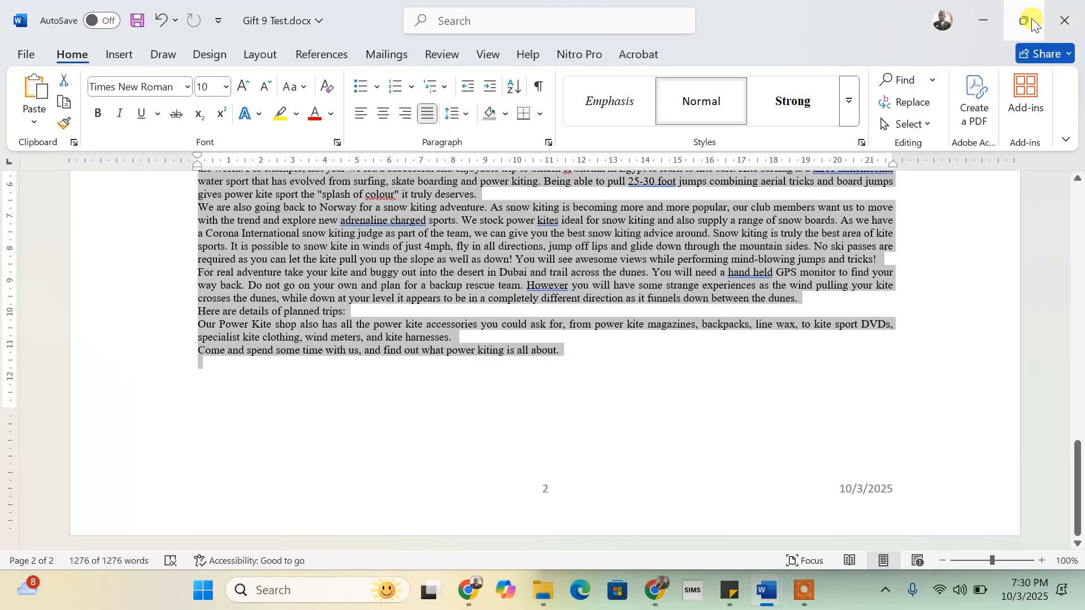
pyautogui.moveTo(1028, 20)
pyautogui.click(911, 56)
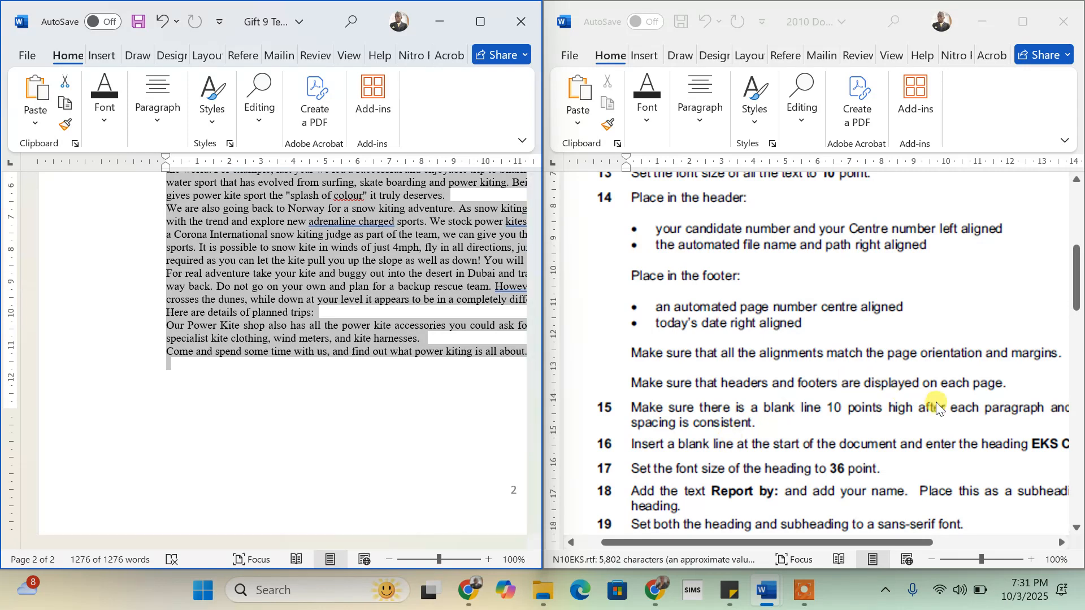
pyautogui.hscroll(2, 939, 418)
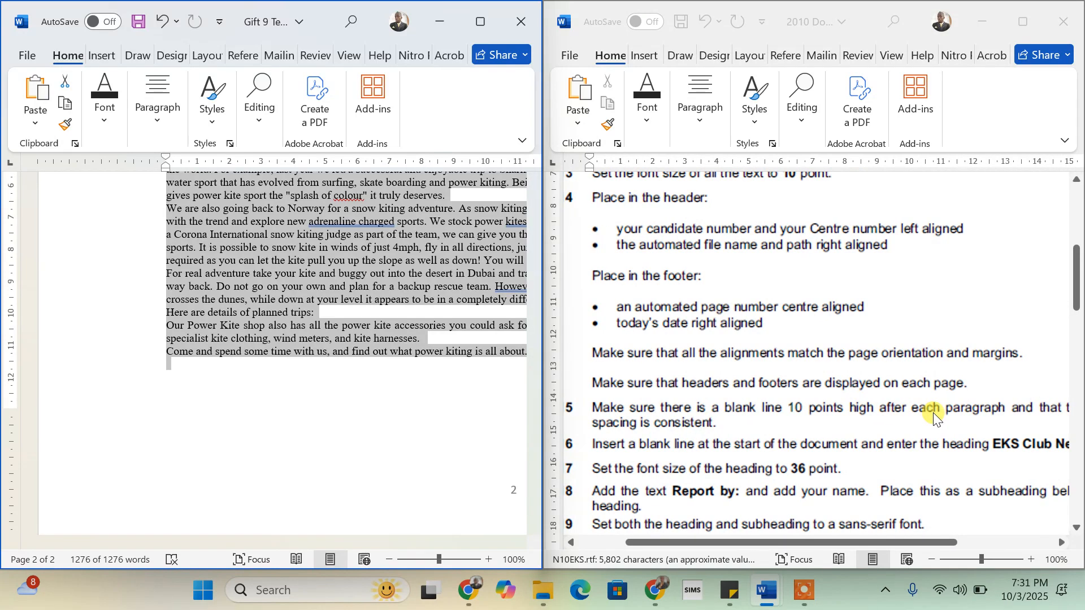
pyautogui.hscroll(2, 982, 413)
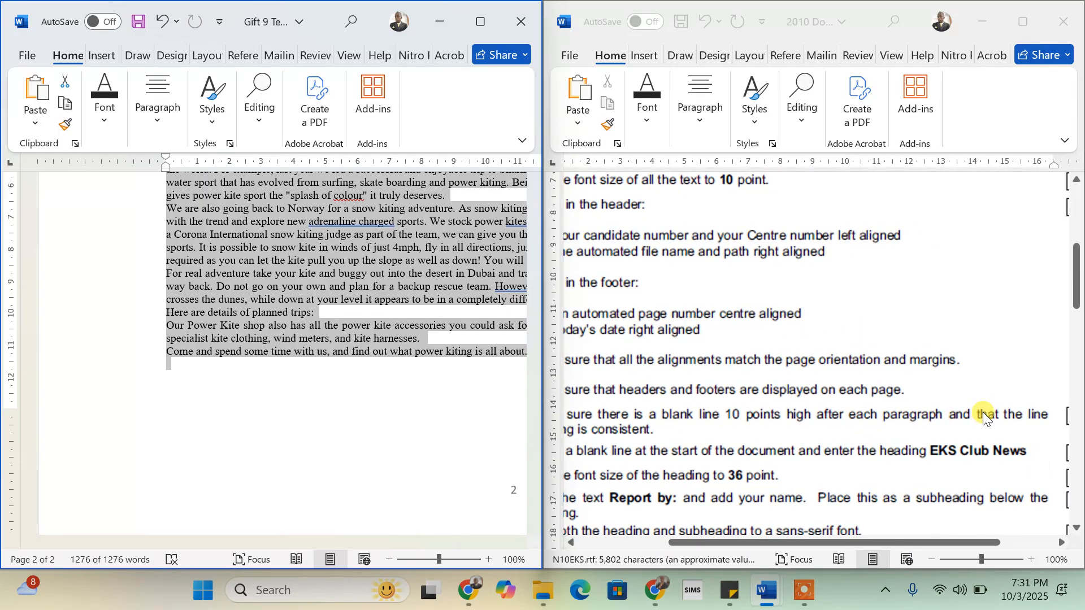
pyautogui.hscroll(-5, 982, 413)
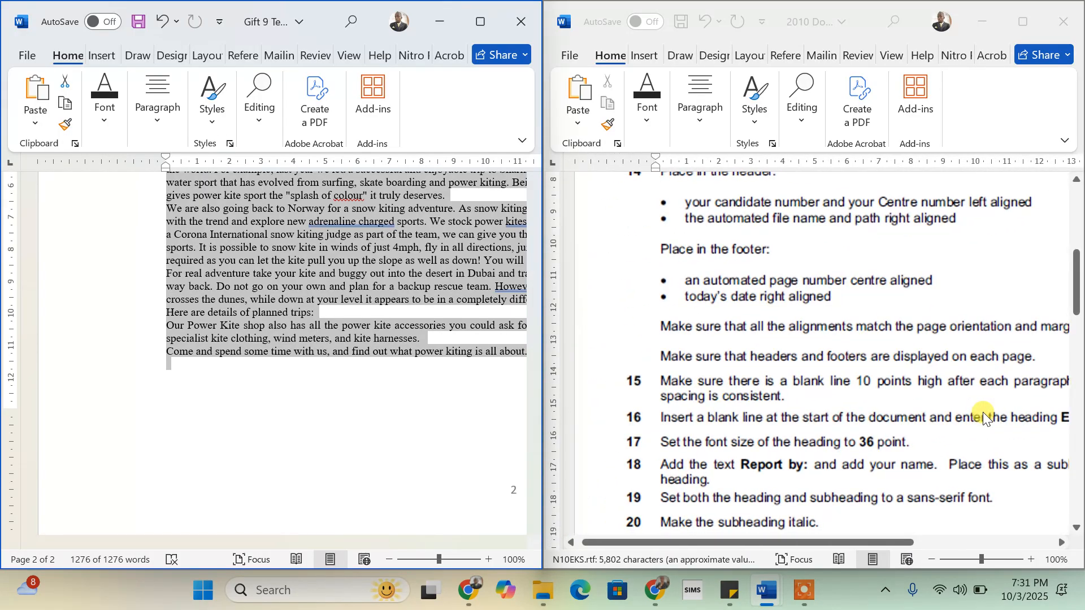
# - Open Line Spacing Options for the whole body text and enter 10 pt spacing after
pyautogui.click(480, 23)
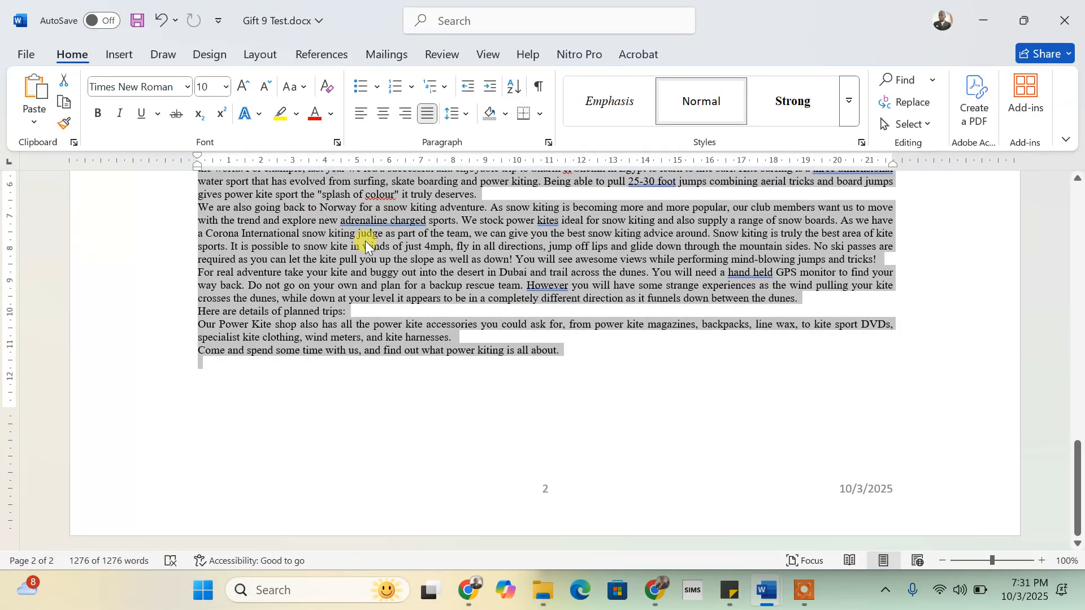
pyautogui.click(467, 117)
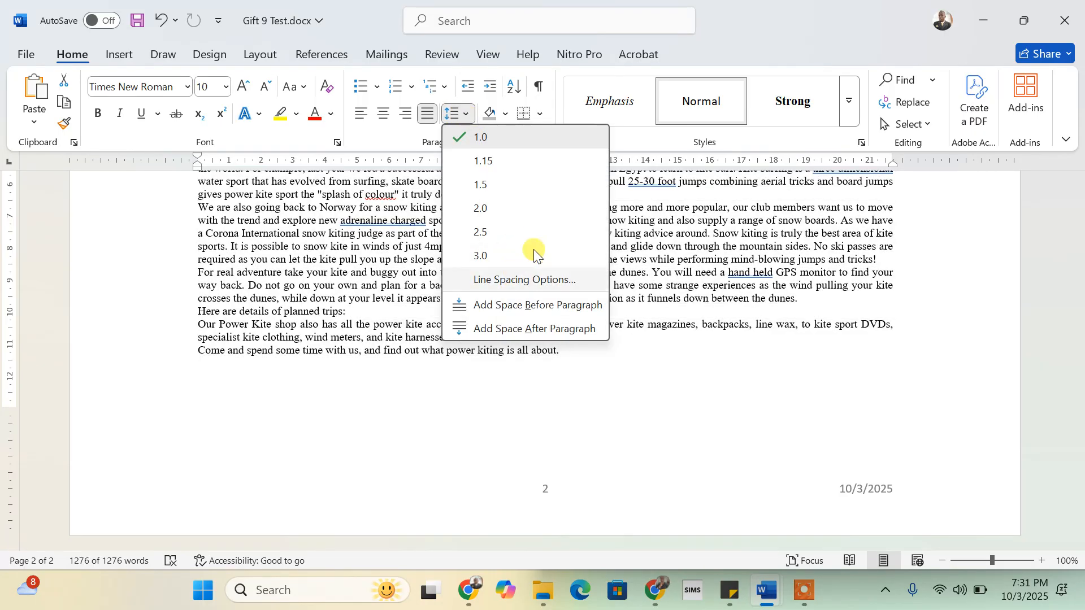
pyautogui.click(514, 280)
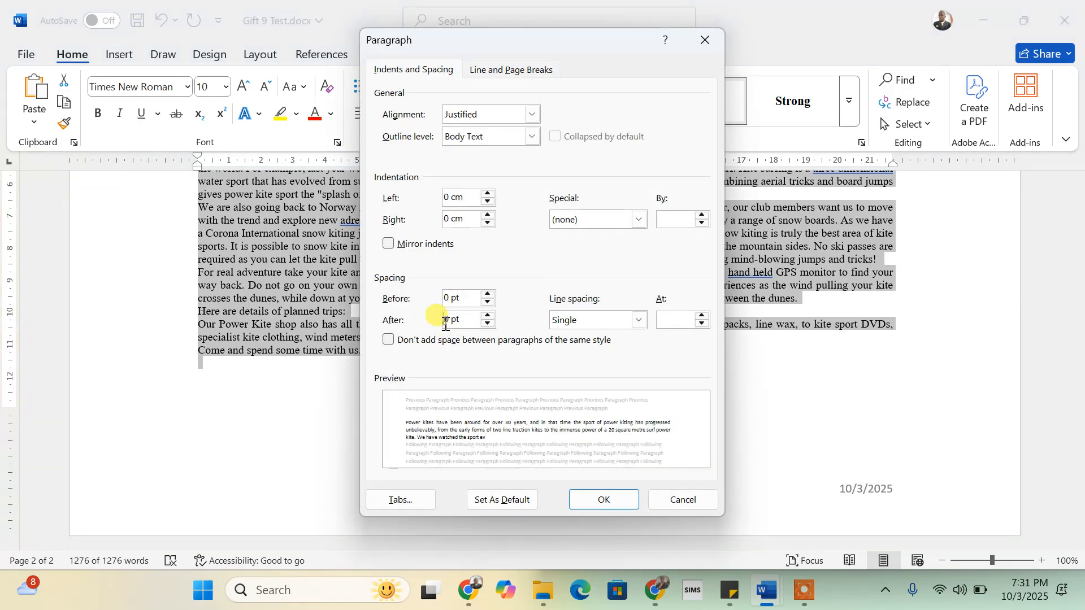
pyautogui.write('1')
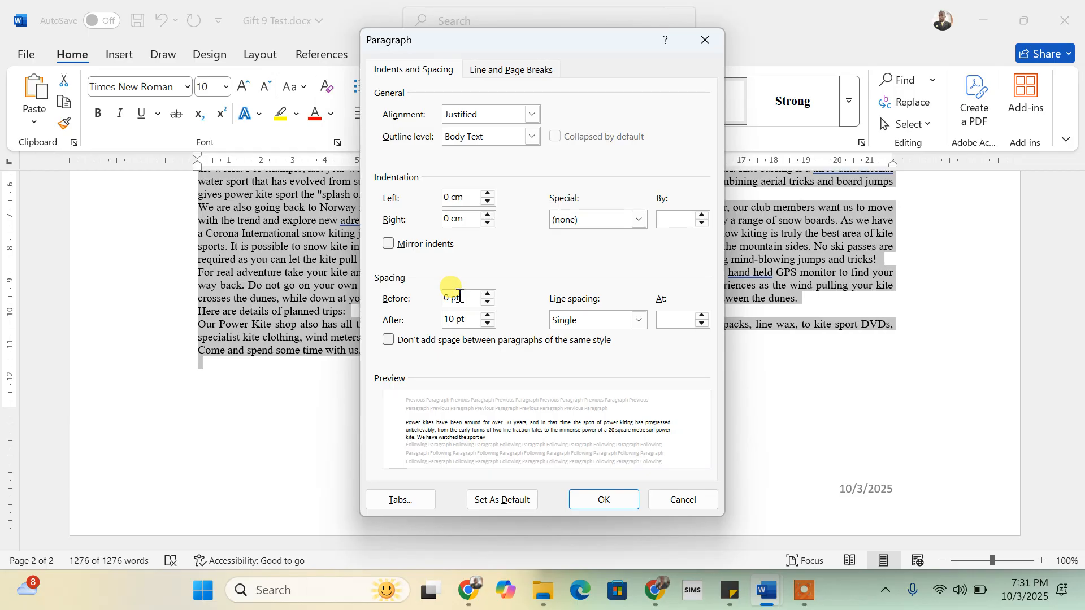
# - Apply the 10 pt space after paragraphs and clear the whole-document selection
pyautogui.click(606, 498)
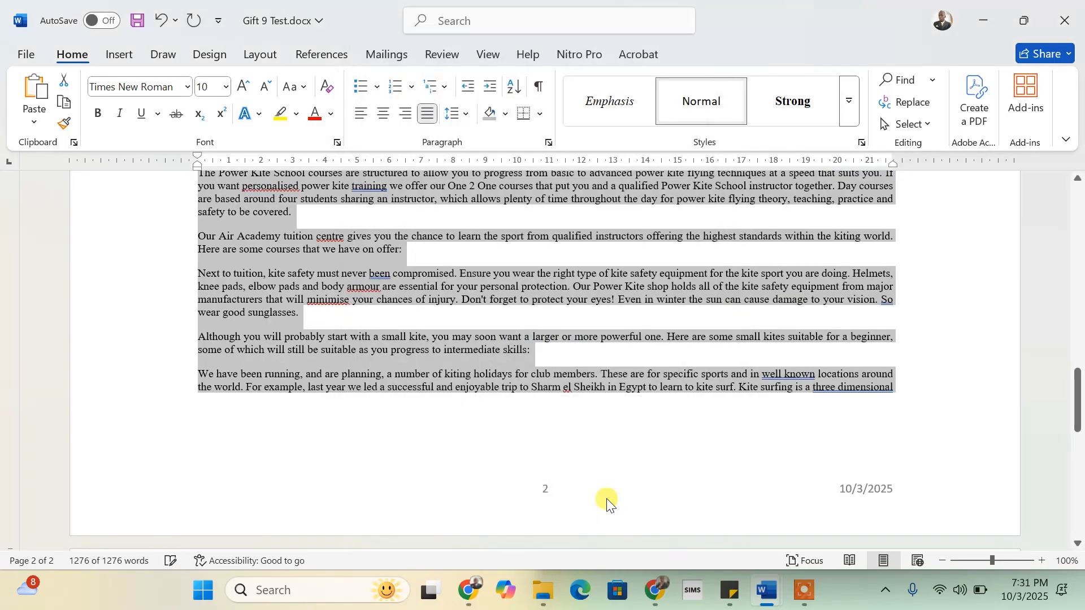
pyautogui.scroll(3, 609, 424)
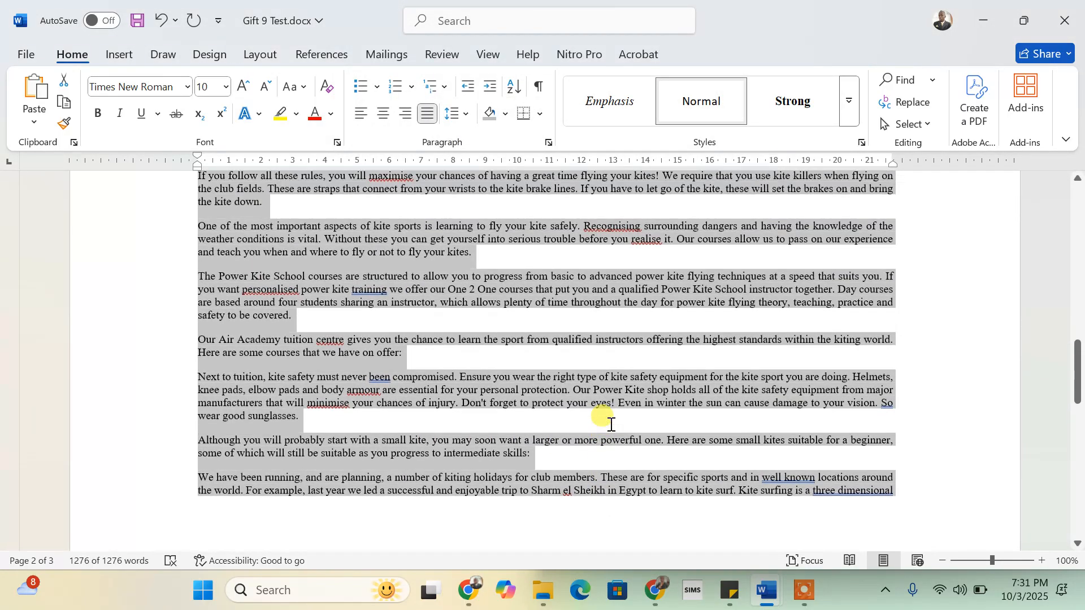
pyautogui.click(359, 277)
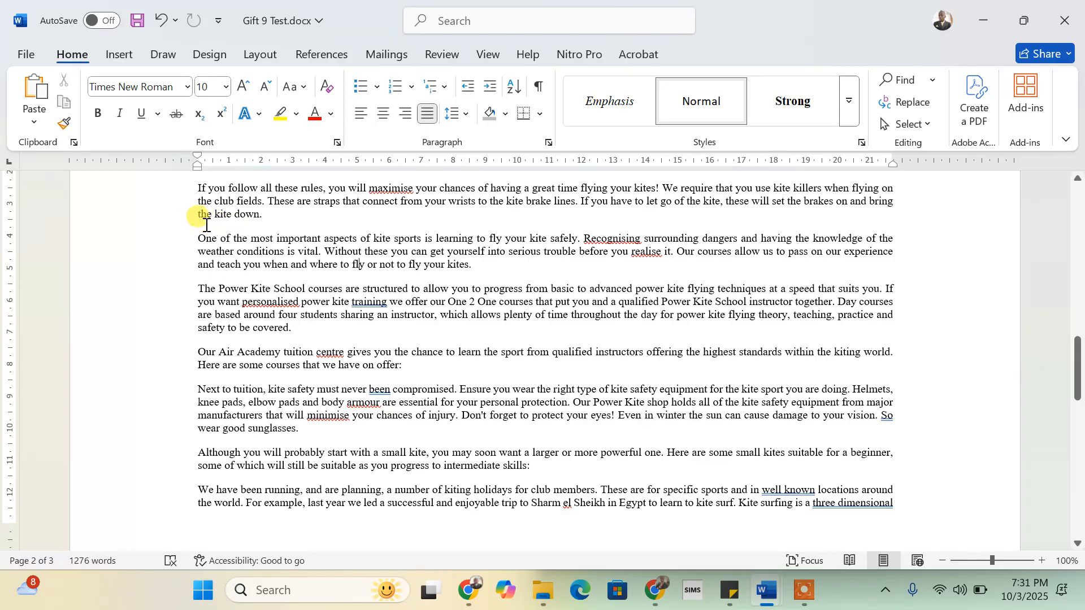
pyautogui.scroll(5, 207, 225)
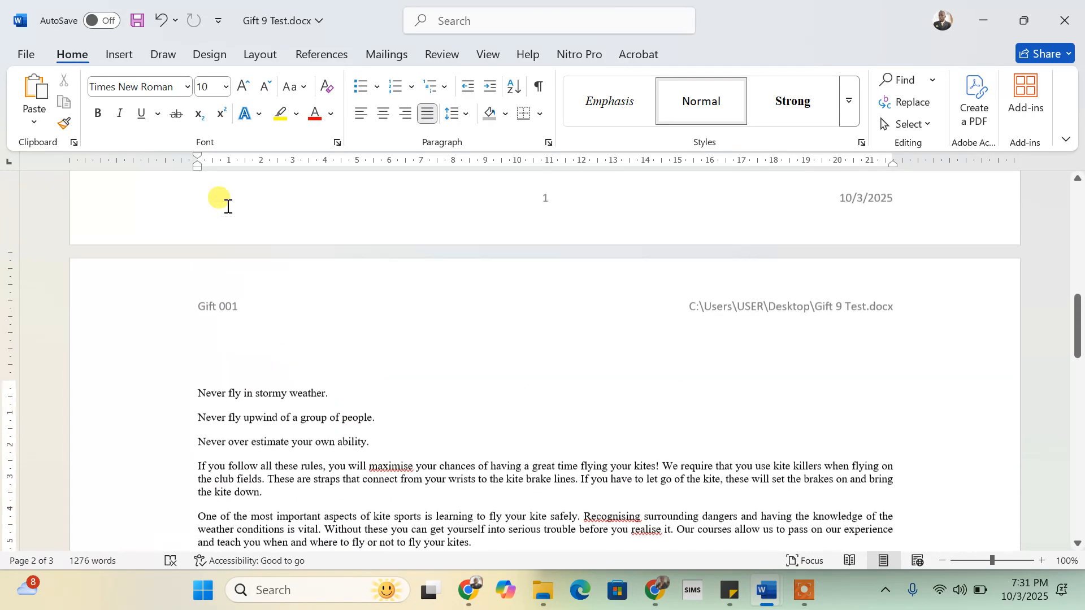
pyautogui.scroll(10, 363, 416)
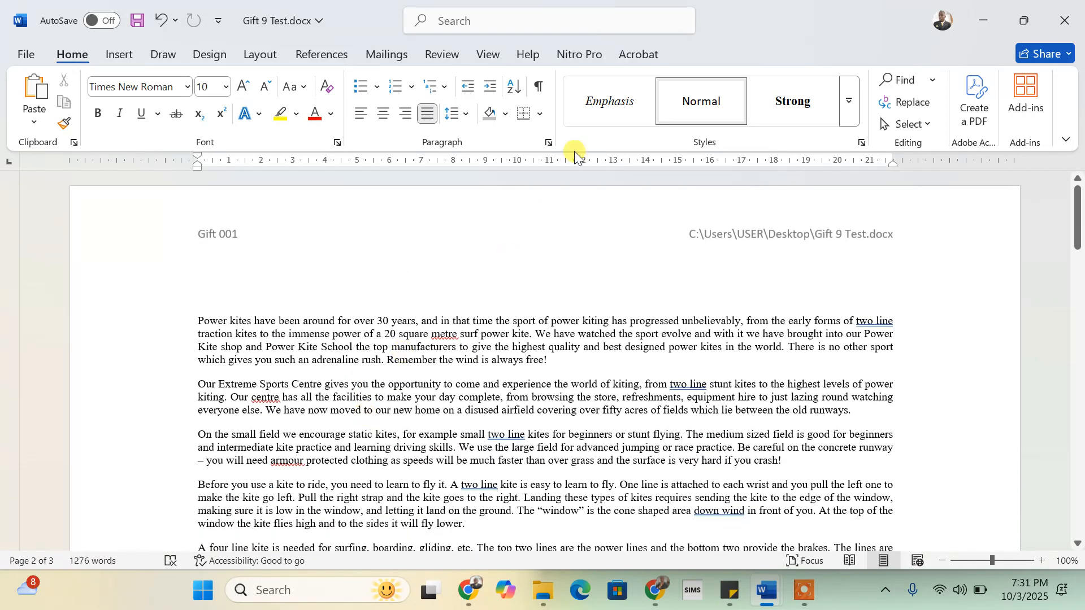
# - Snap Word to the left half beside the instructions, showing the steps through step 23
pyautogui.moveTo(1025, 20)
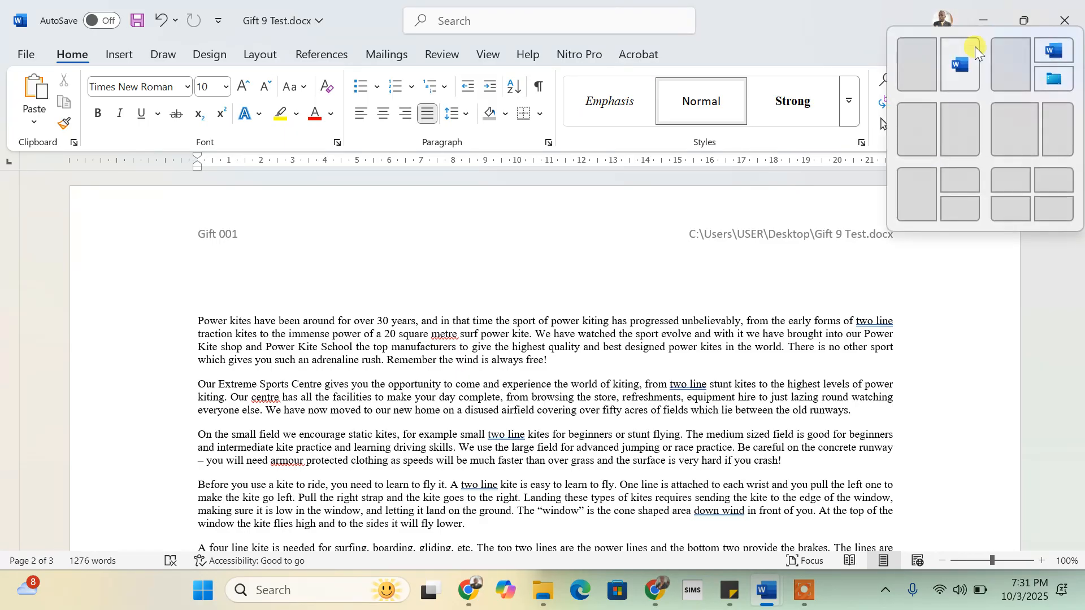
pyautogui.click(920, 64)
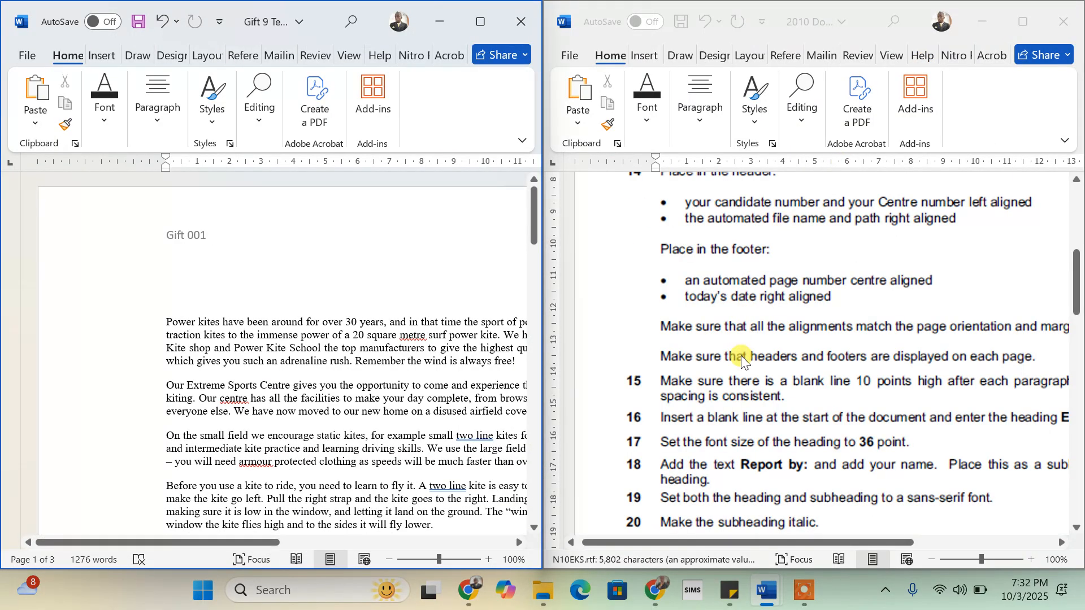
pyautogui.scroll(-3, 741, 355)
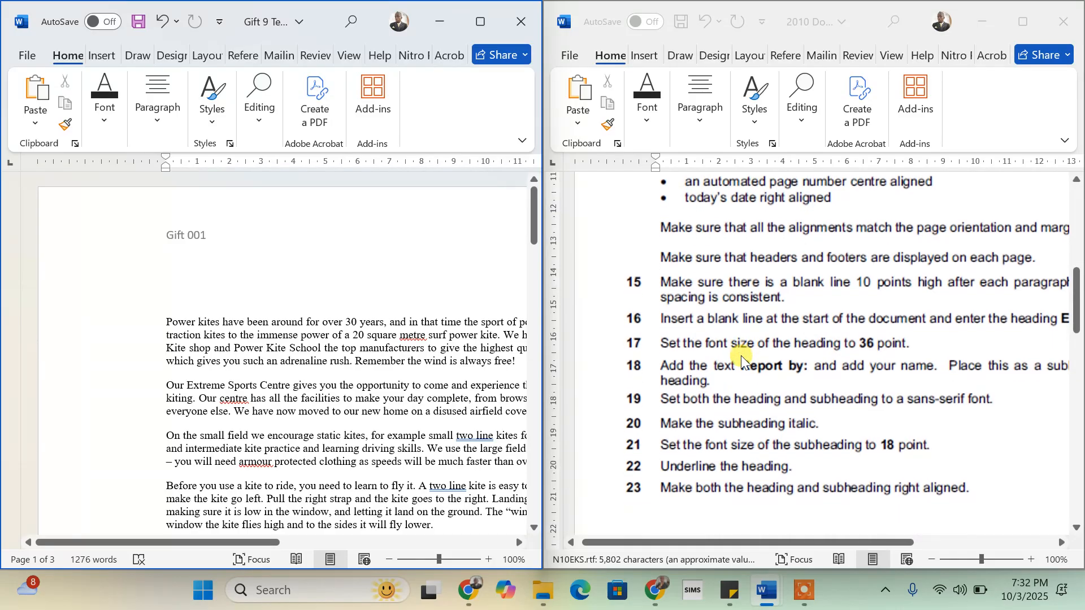
pyautogui.hscroll(3, 741, 355)
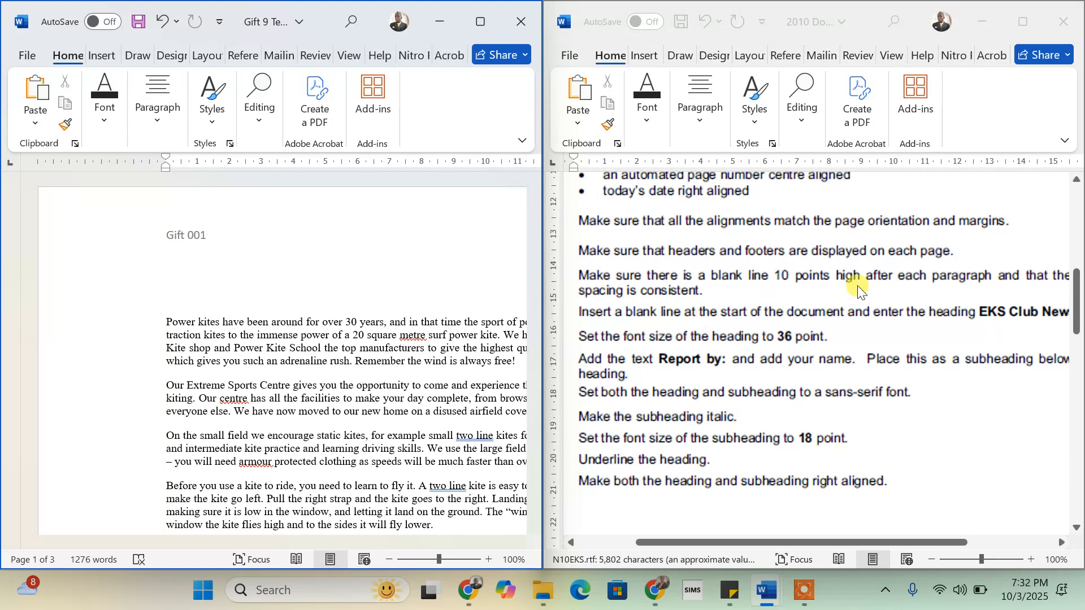
pyautogui.hscroll(1, 977, 317)
pyautogui.hscroll(1, 978, 317)
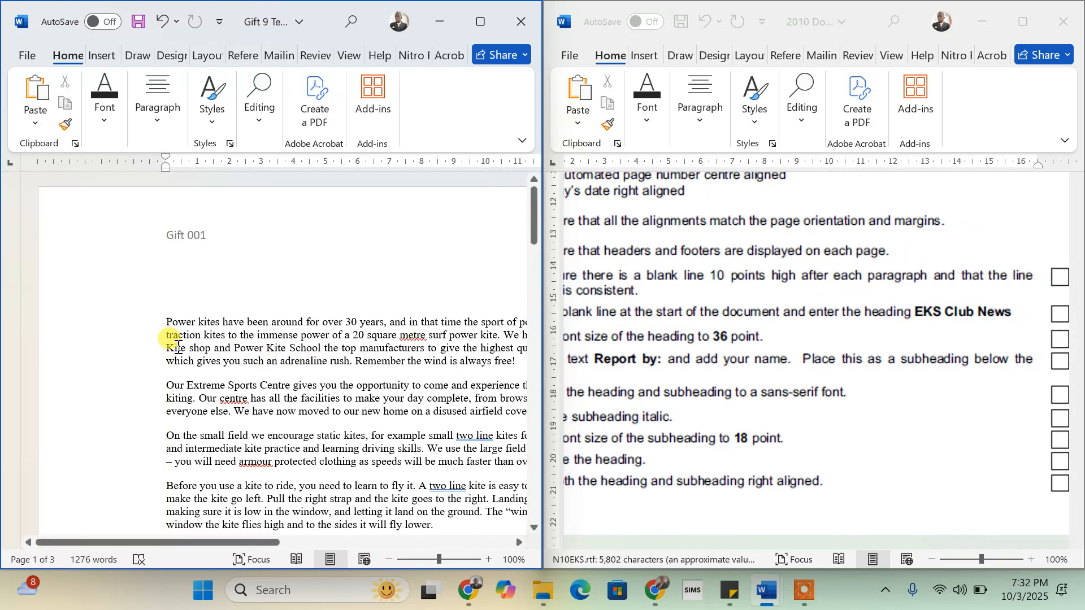
# - Insert a new first line above 'Power kites' reading EKS Club News
pyautogui.click(184, 305)
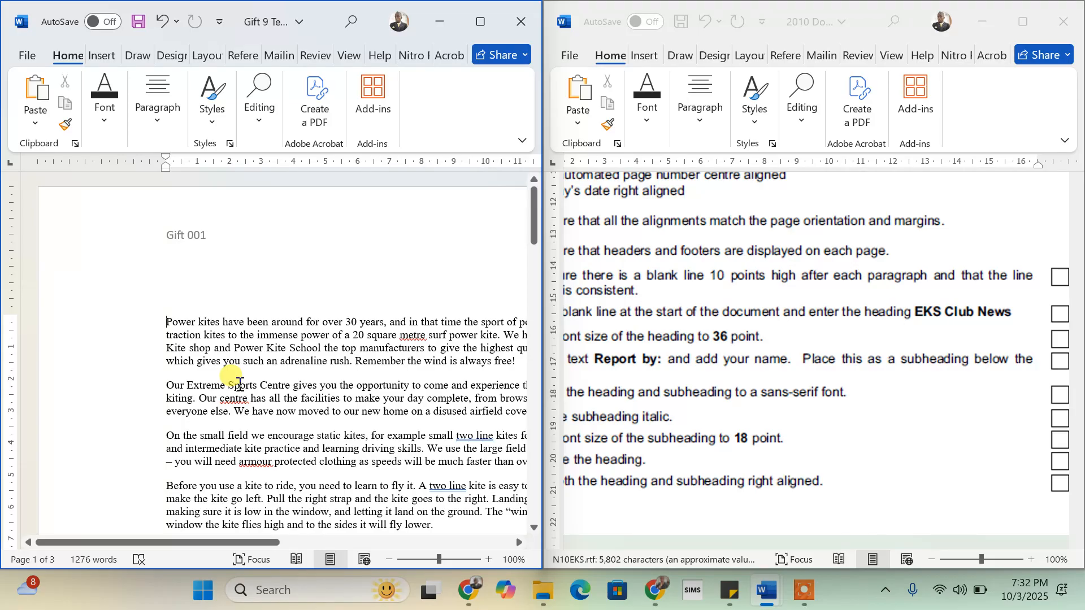
pyautogui.press('Return')
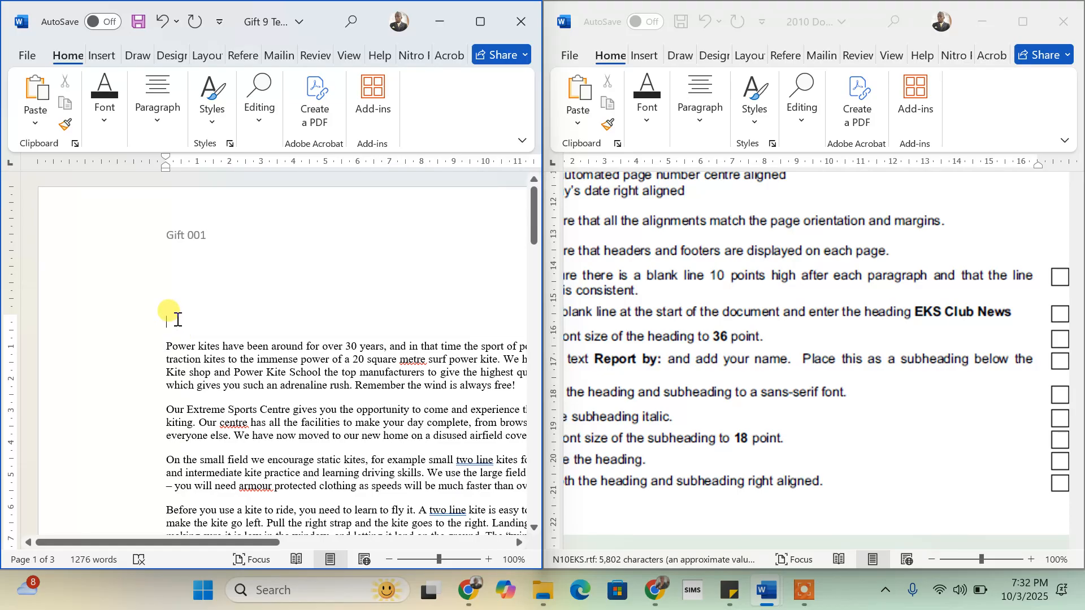
pyautogui.write('EKS')
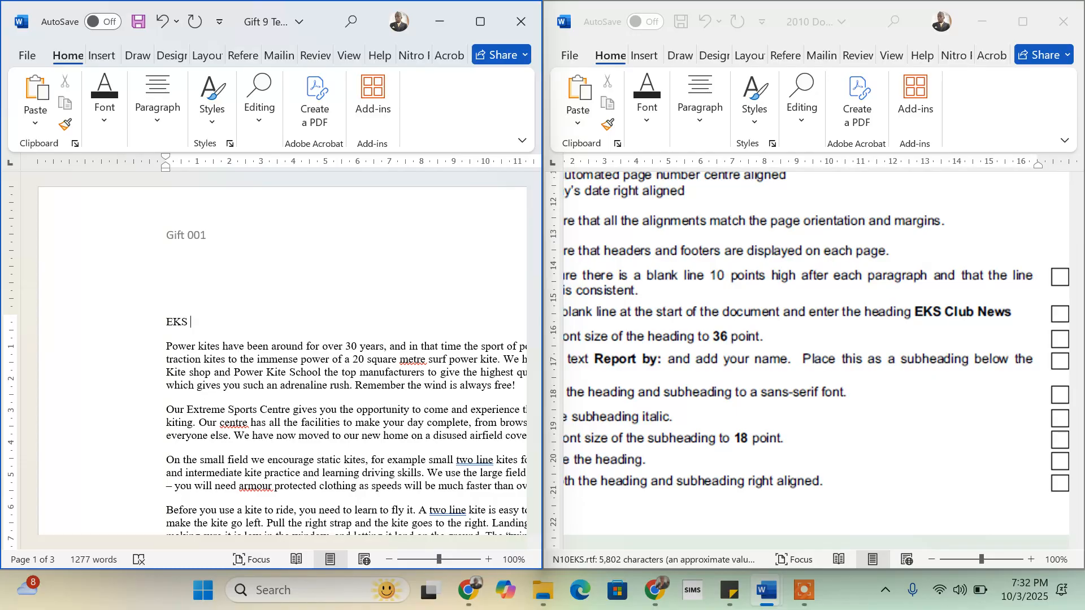
pyautogui.write(' Club News')
pyautogui.hscroll(-3, 626, 412)
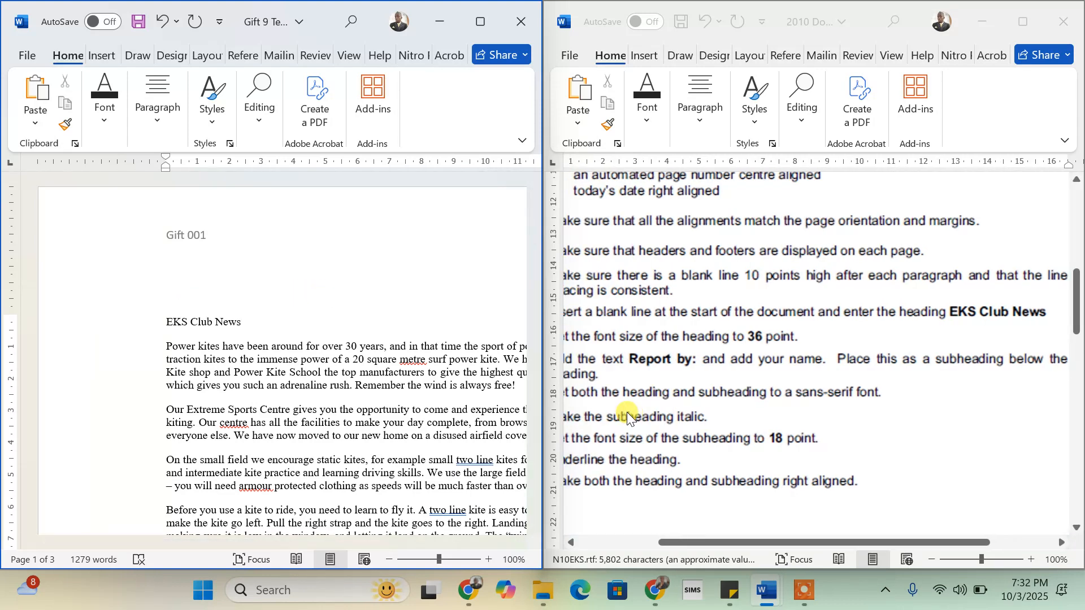
pyautogui.hscroll(-1, 626, 412)
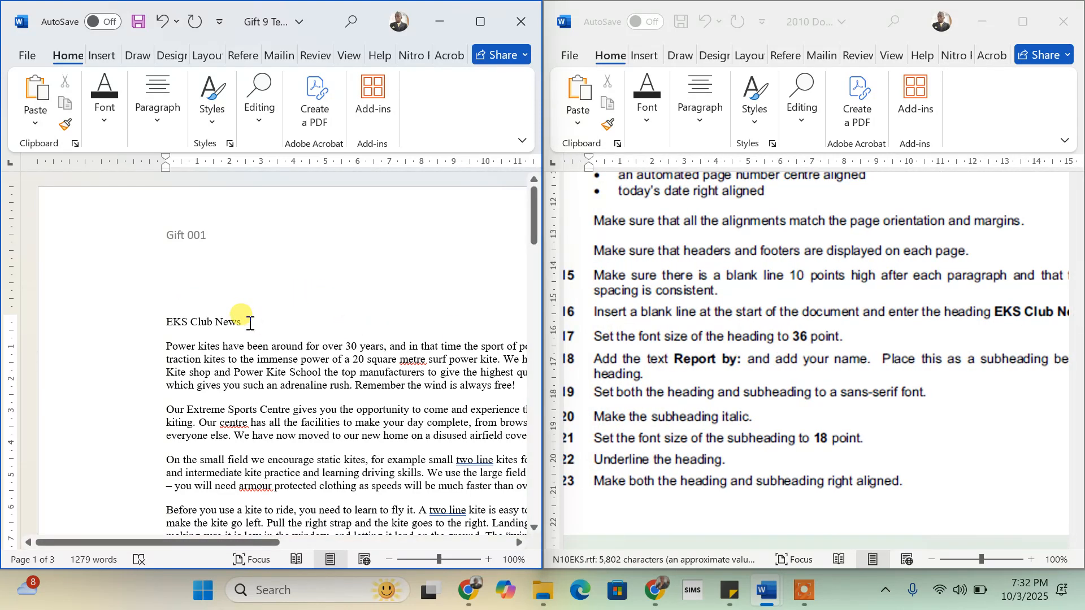
# - Set the EKS Club News heading to 36 point font size
pyautogui.moveTo(250, 323); pyautogui.dragTo(169, 321)
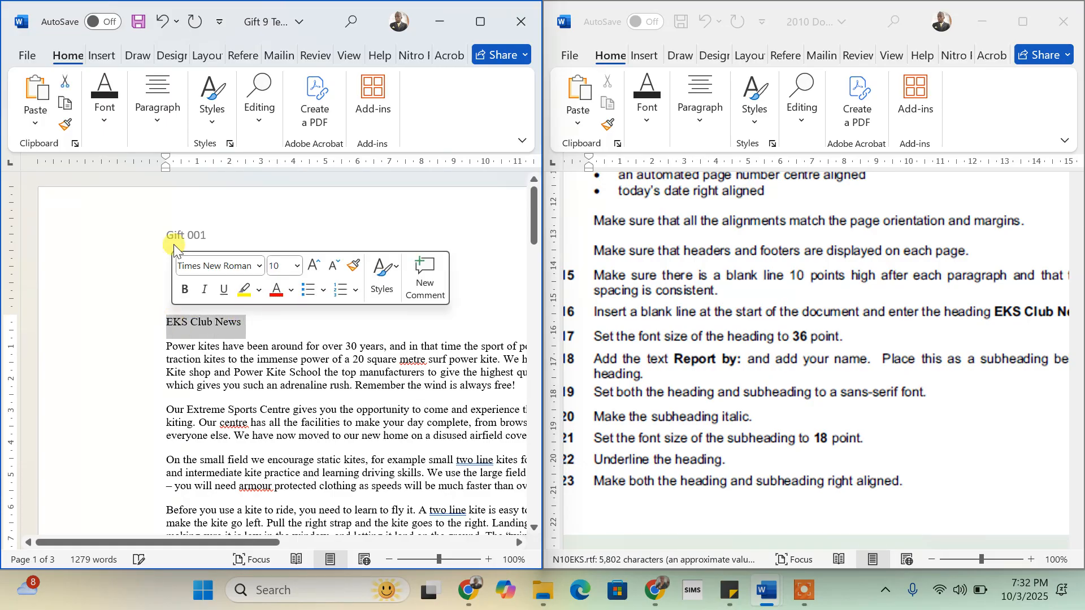
pyautogui.click(482, 21)
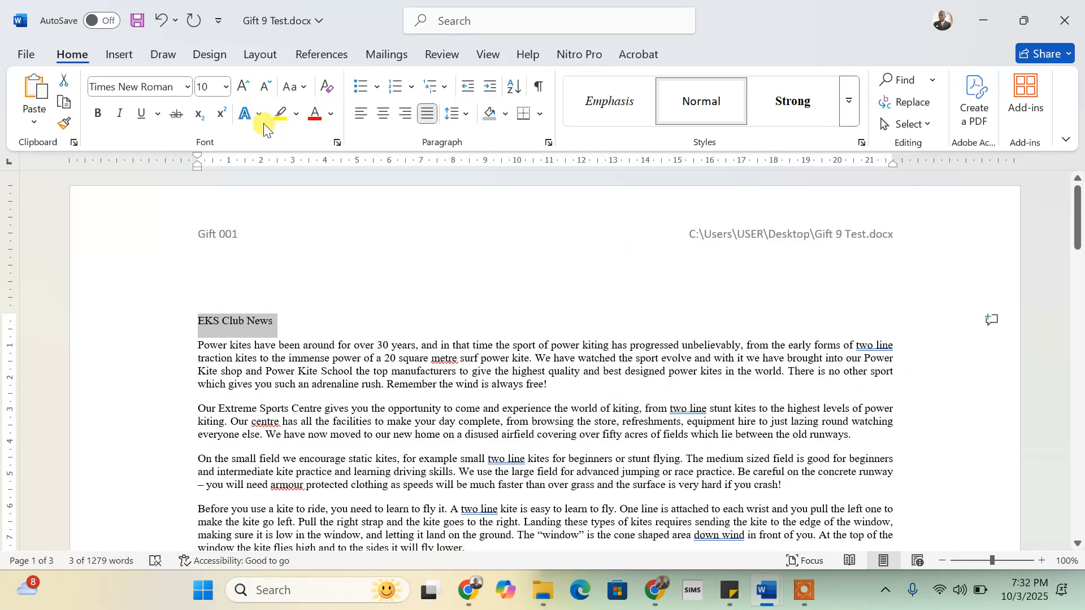
pyautogui.click(213, 87)
pyautogui.write('3')
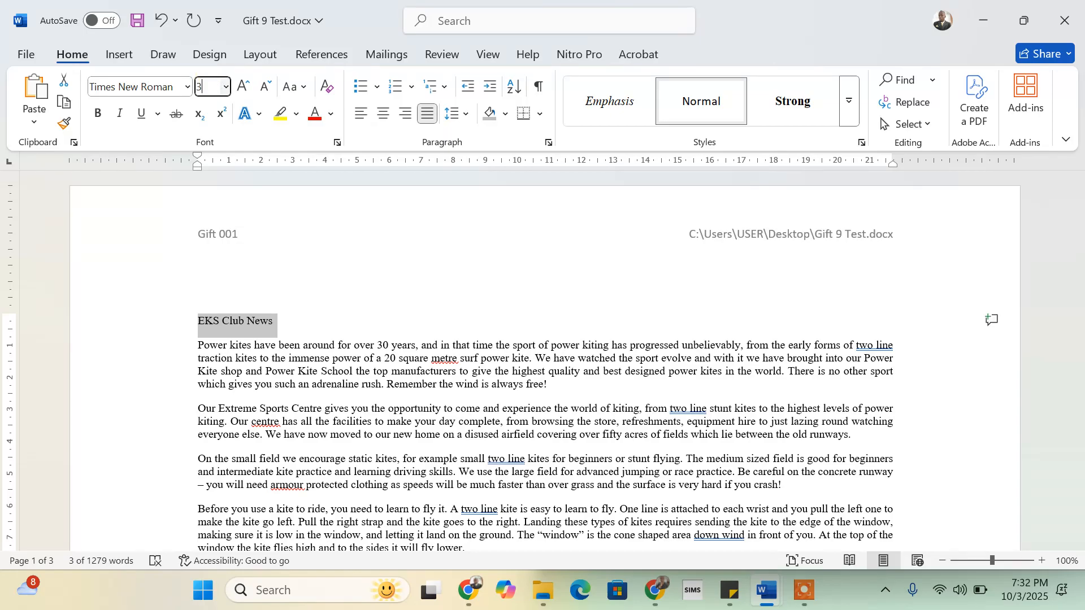
pyautogui.write('6')
pyautogui.press('Return')
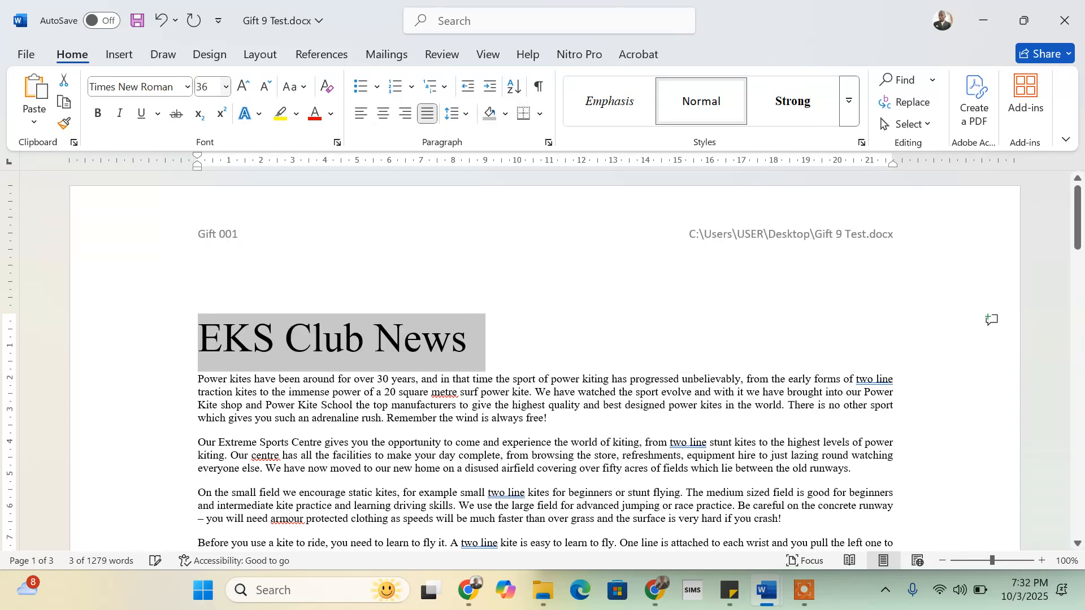
pyautogui.click(477, 337)
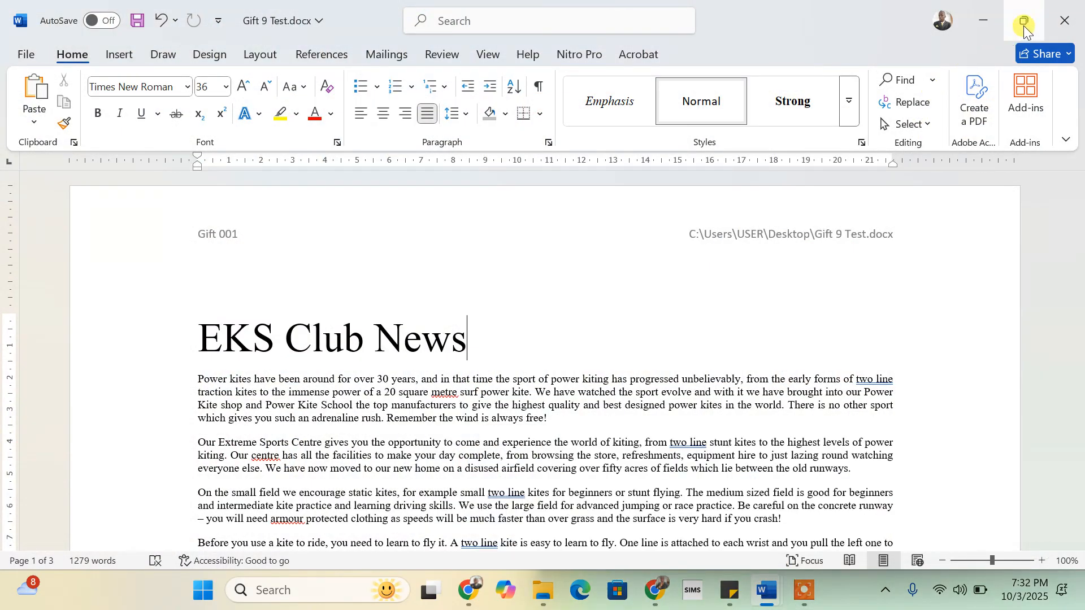
# - Snap the test document back to the left half beside the instruction sheet
pyautogui.moveTo(1023, 26)
pyautogui.click(920, 52)
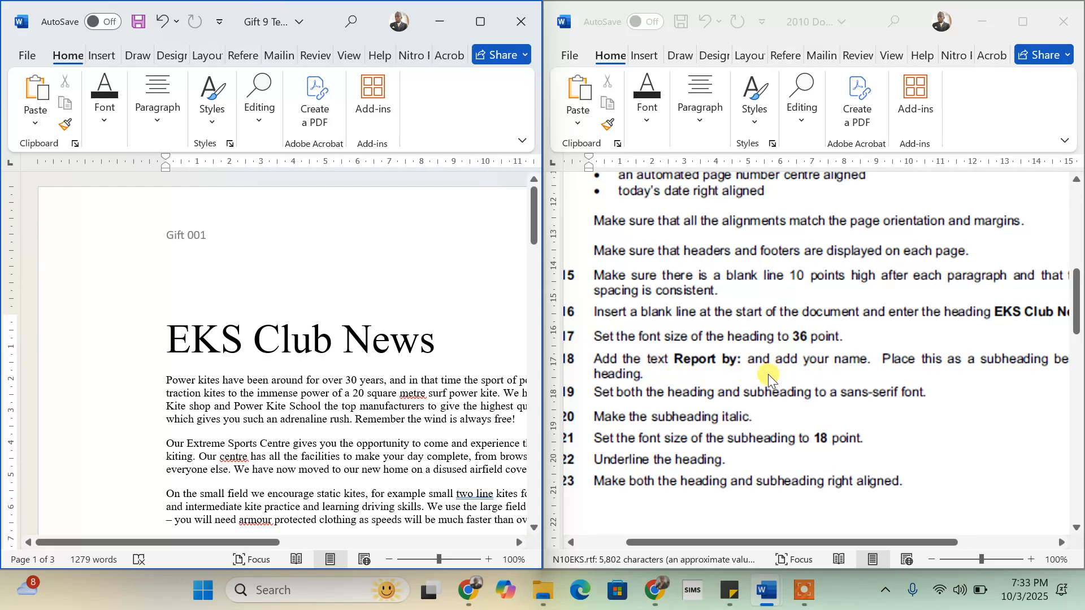
pyautogui.hscroll(3, 927, 385)
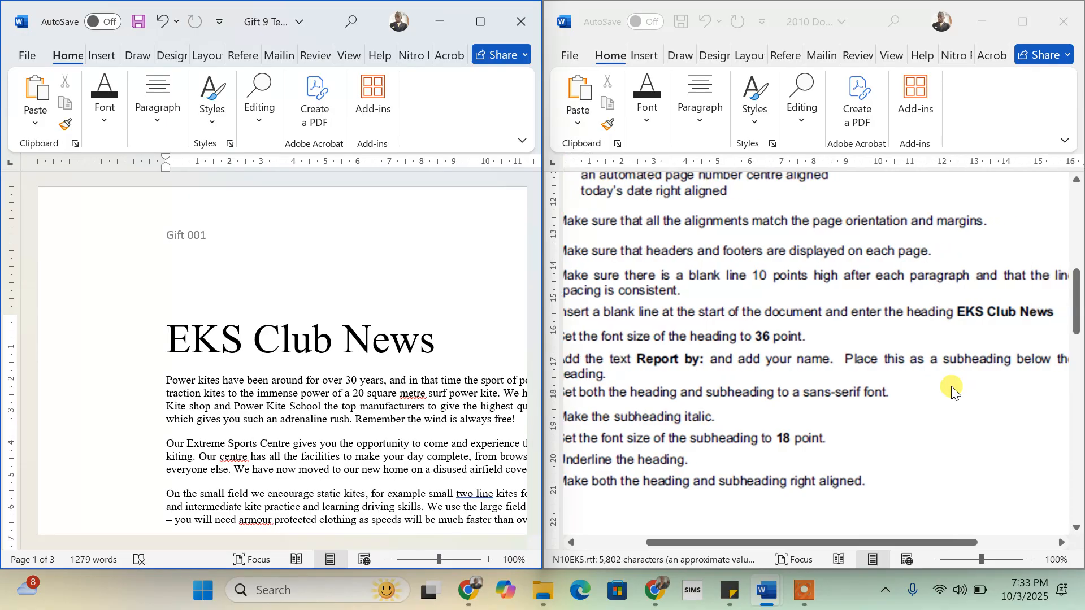
pyautogui.hscroll(-3, 953, 390)
pyautogui.hscroll(-2, 952, 390)
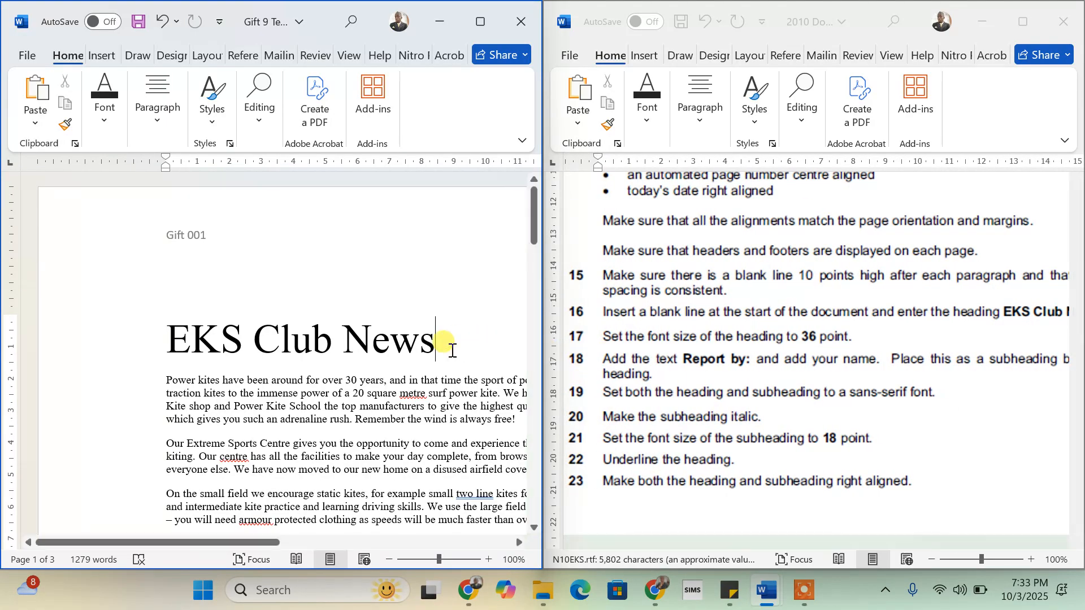
# - Type 'Report by:' and the candidate's name on a new line under the heading, then select both lines
pyautogui.press('Return')
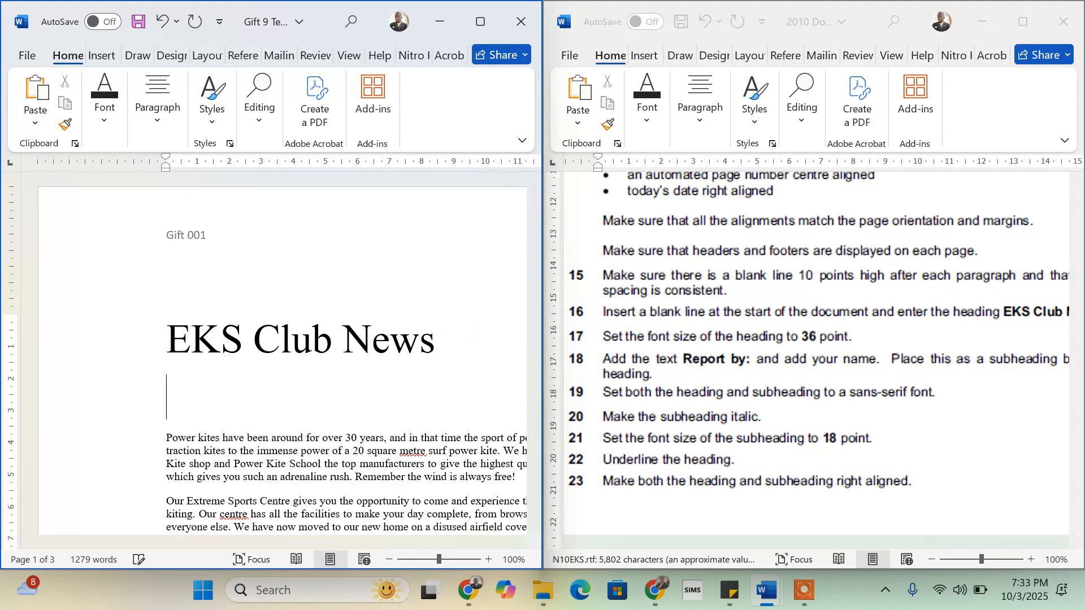
pyautogui.write('Repo')
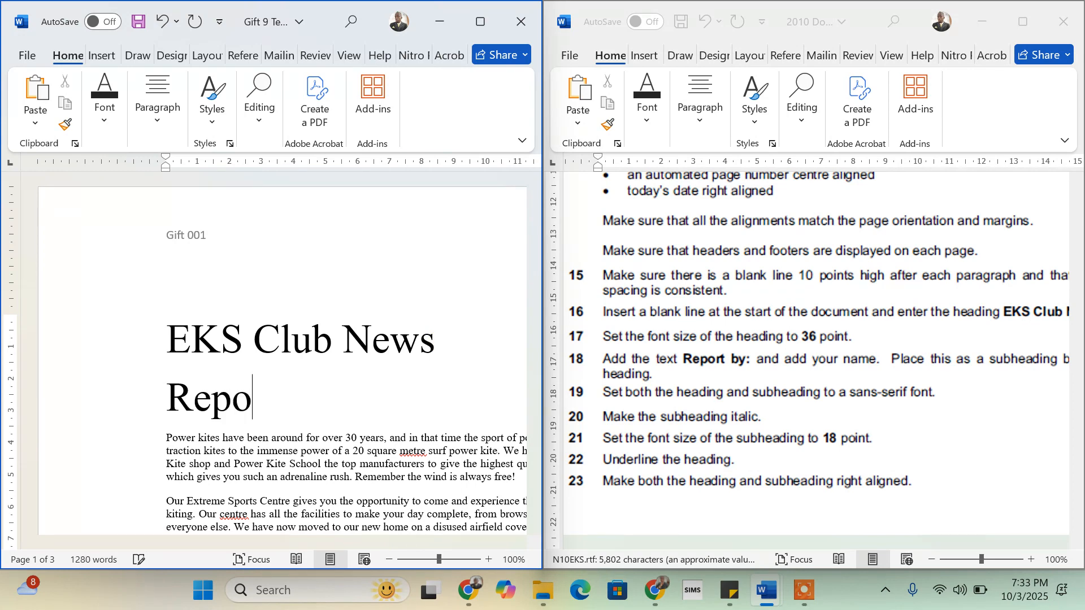
pyautogui.write('rt by')
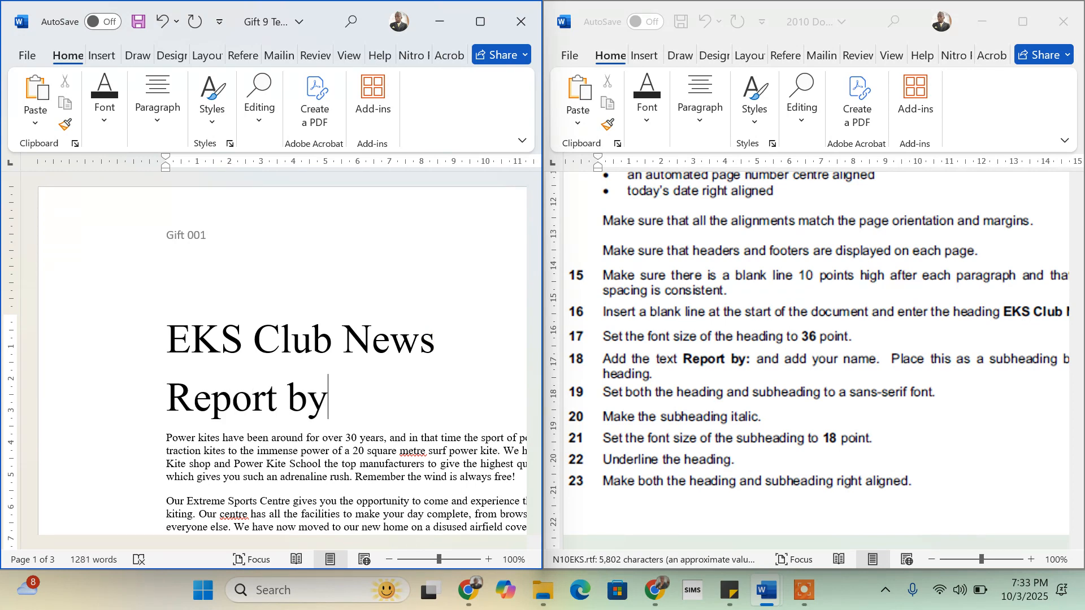
pyautogui.write(': Gift')
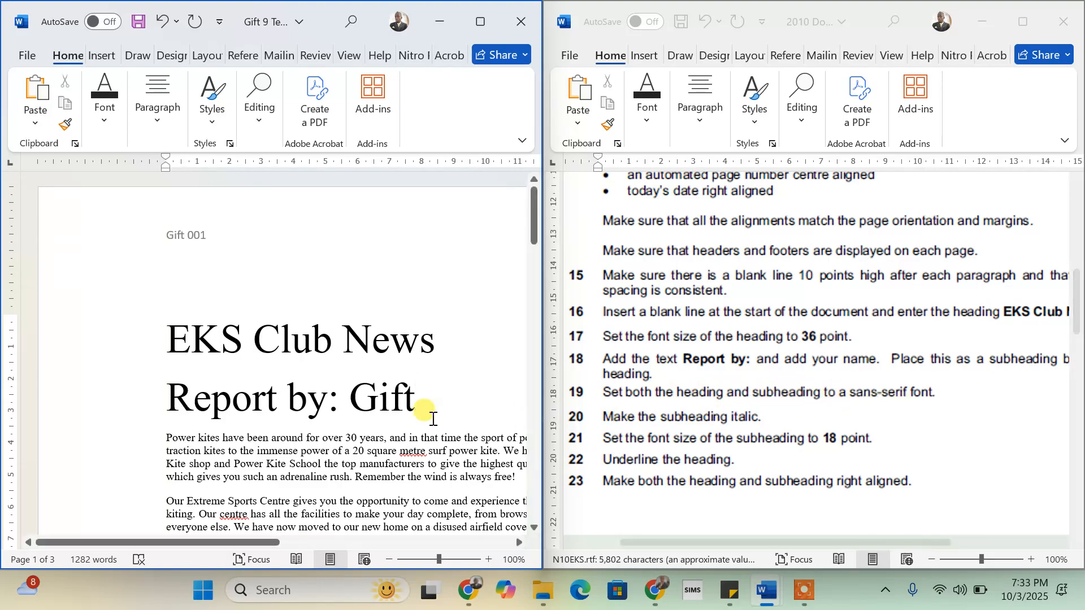
pyautogui.moveTo(425, 400); pyautogui.dragTo(181, 340)
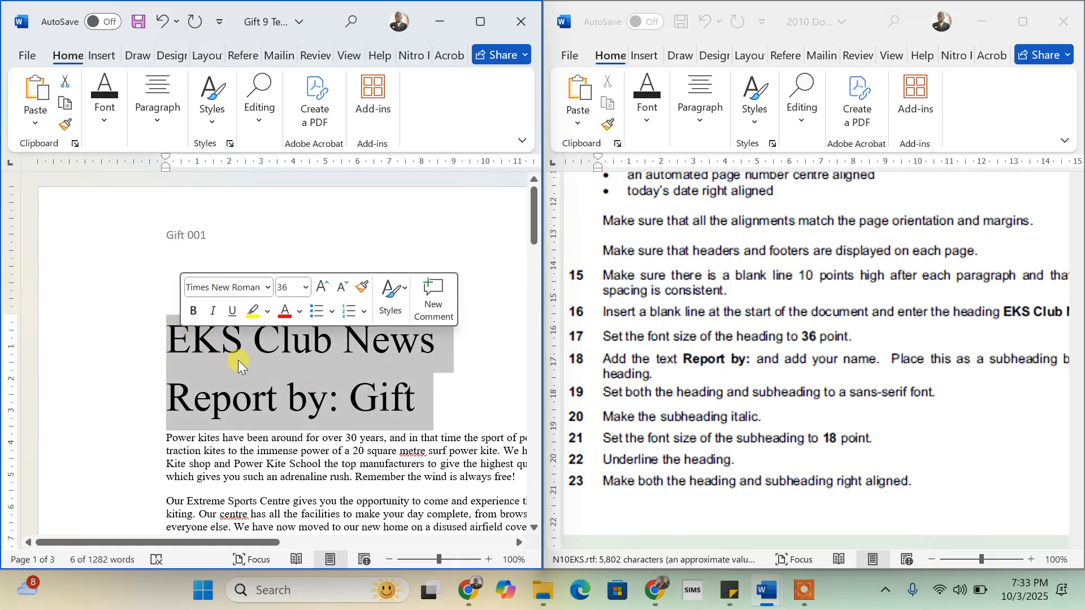
# - Apply the Calibri font to the EKS Club News heading and the Report by line
pyautogui.click(247, 288)
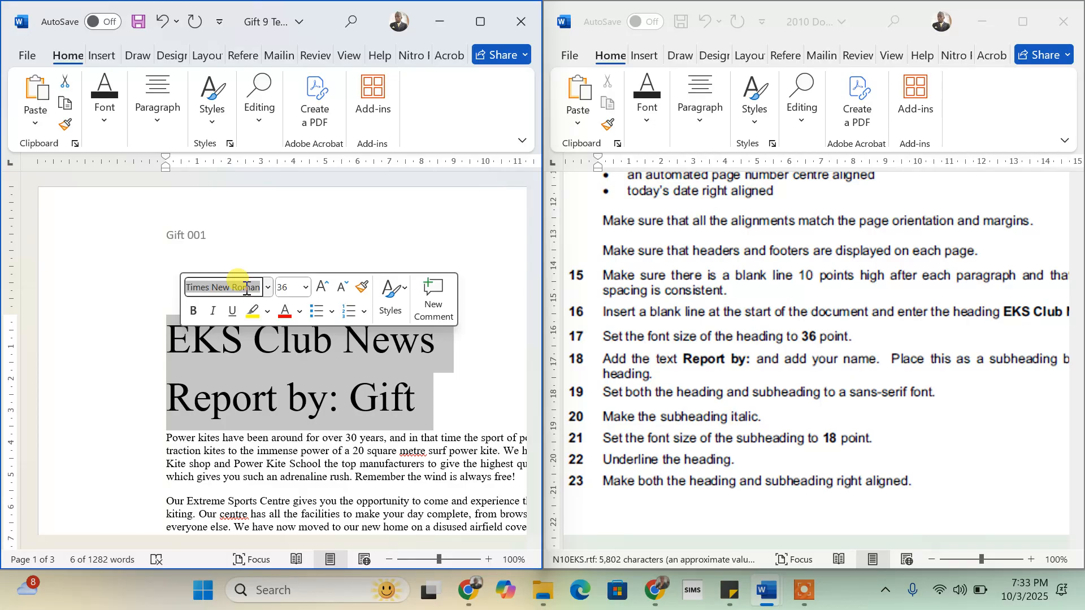
pyautogui.write('C')
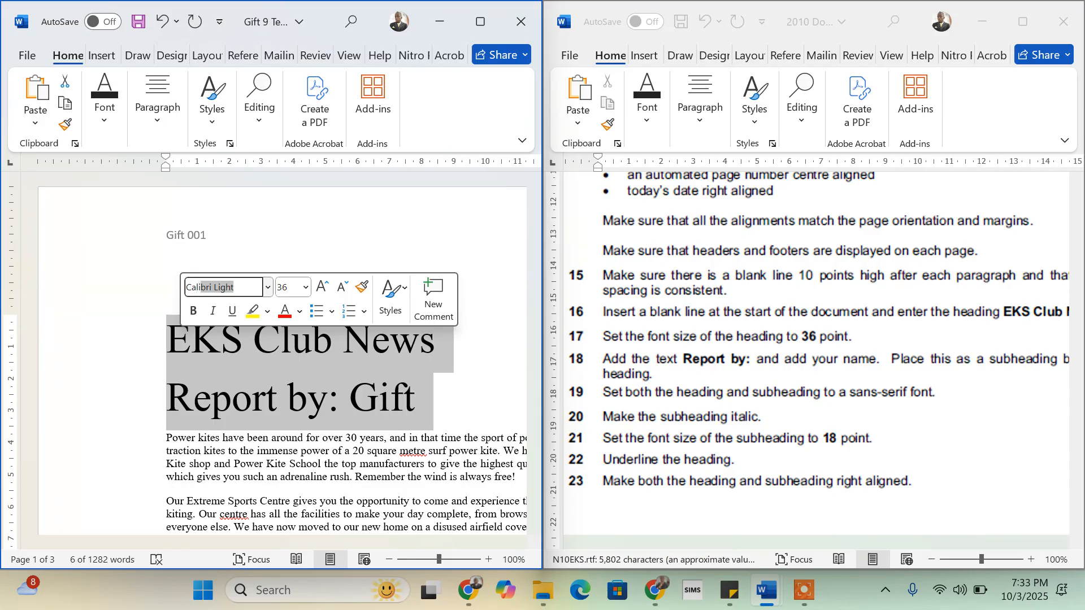
pyautogui.write('alibri')
pyautogui.press('BackSpace')
pyautogui.press('Return')
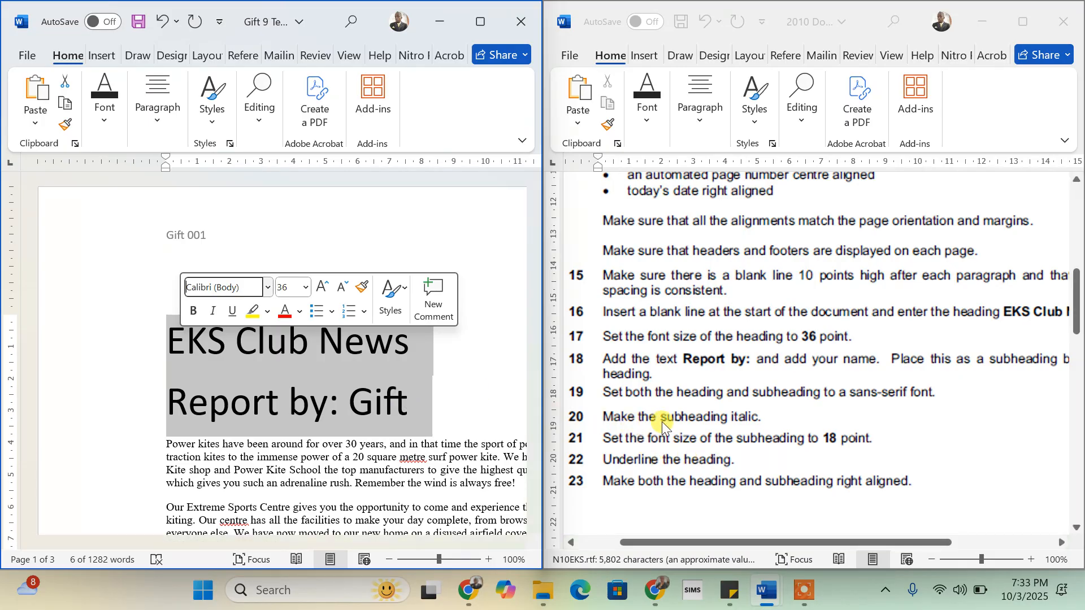
pyautogui.click(410, 403)
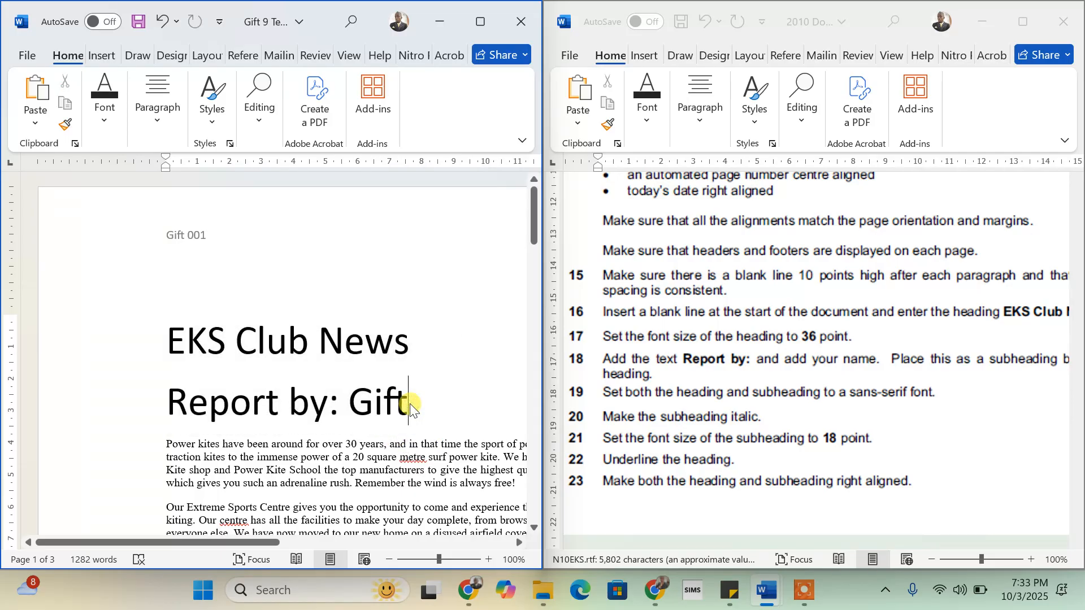
# - Make the Report by subheading line italic
pyautogui.tripleClick(320, 408)
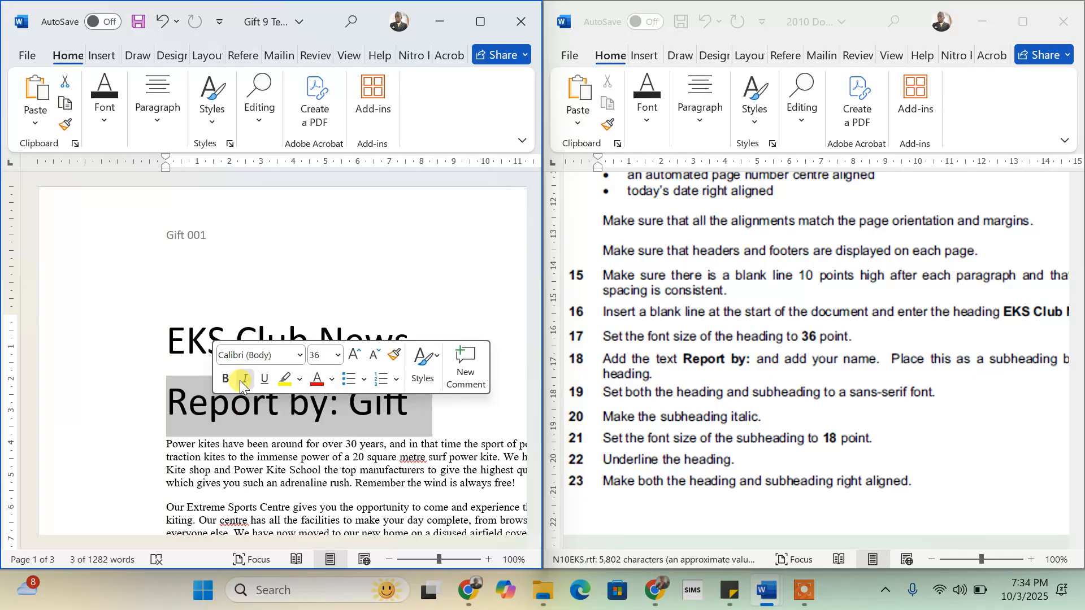
pyautogui.click(240, 381)
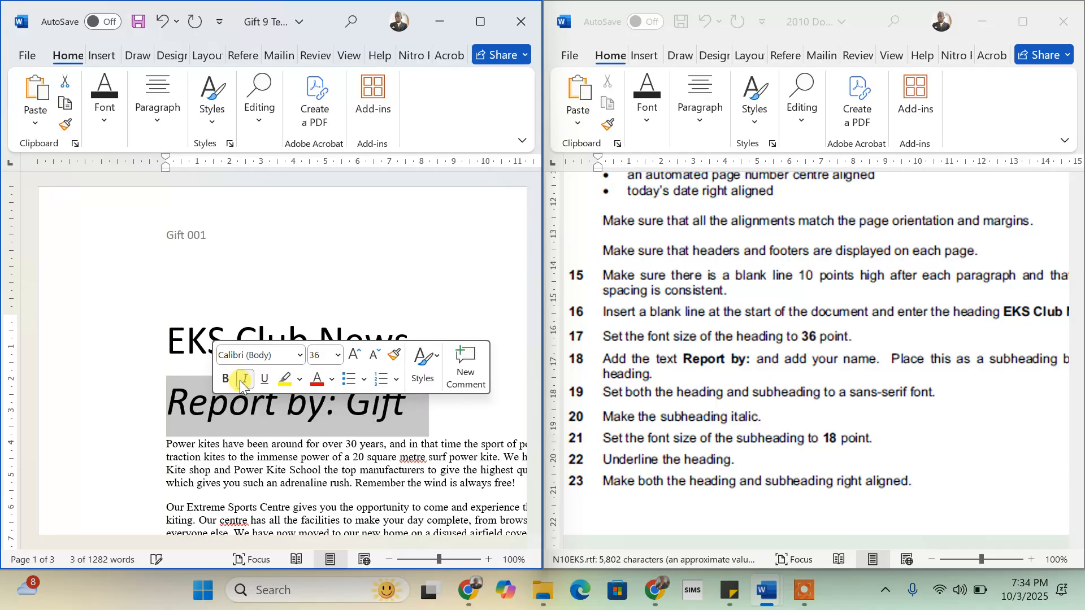
pyautogui.click(409, 408)
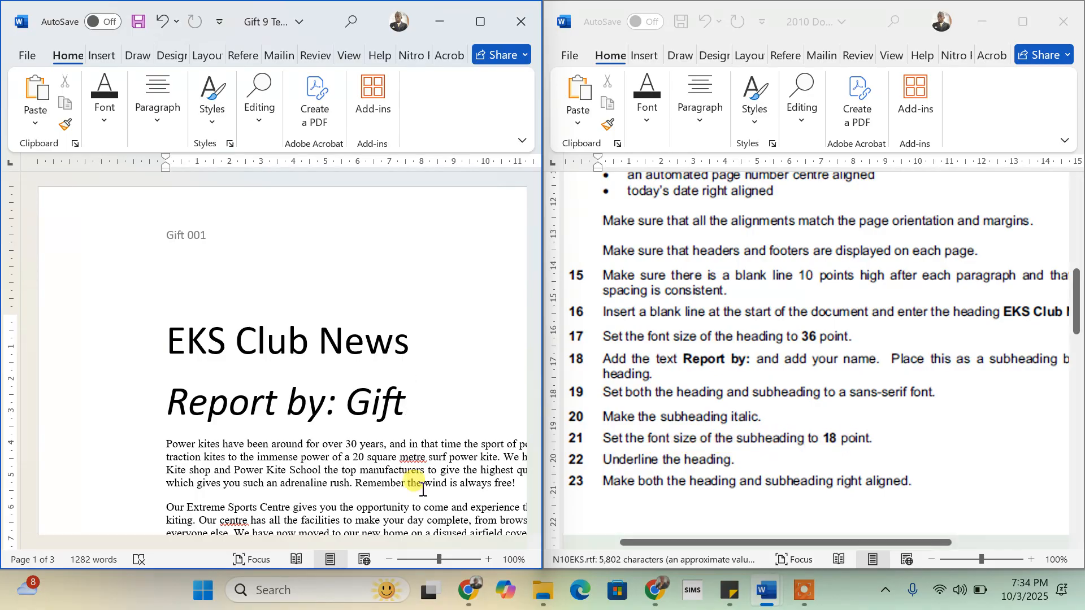
# - Set the Report by subheading's font size to 18 point
pyautogui.moveTo(408, 406); pyautogui.dragTo(168, 407)
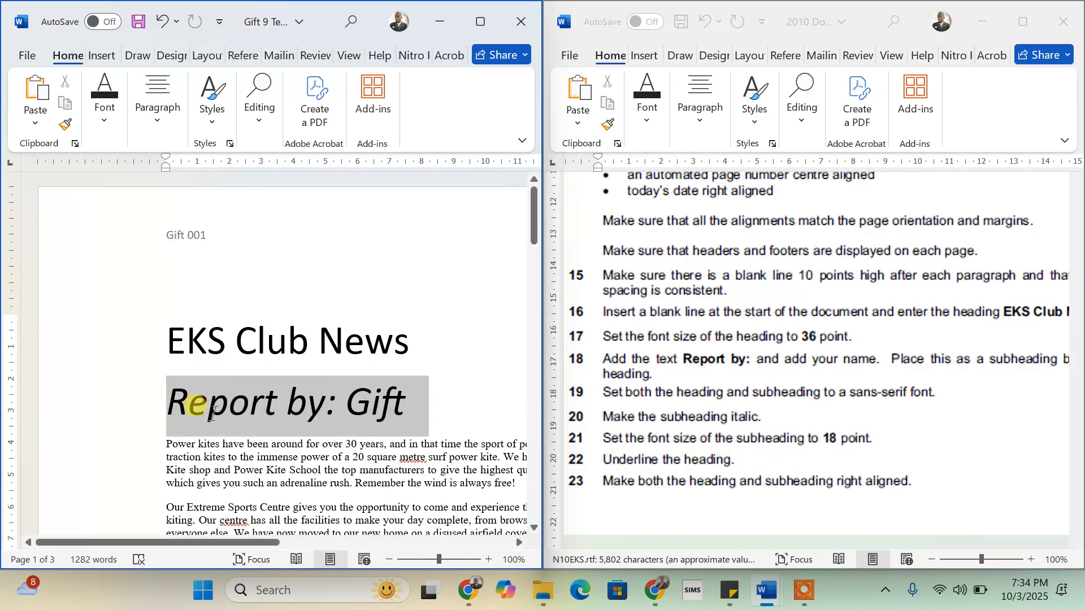
pyautogui.click(321, 360)
pyautogui.write('18')
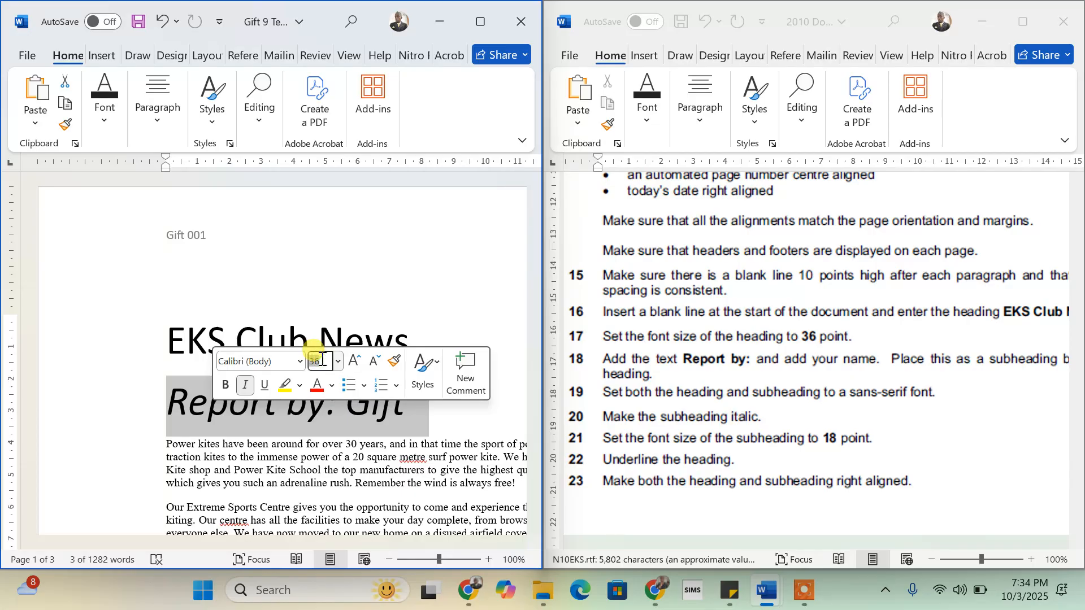
pyautogui.press('BackSpace')
pyautogui.write('8')
pyautogui.press('Return')
pyautogui.click(333, 419)
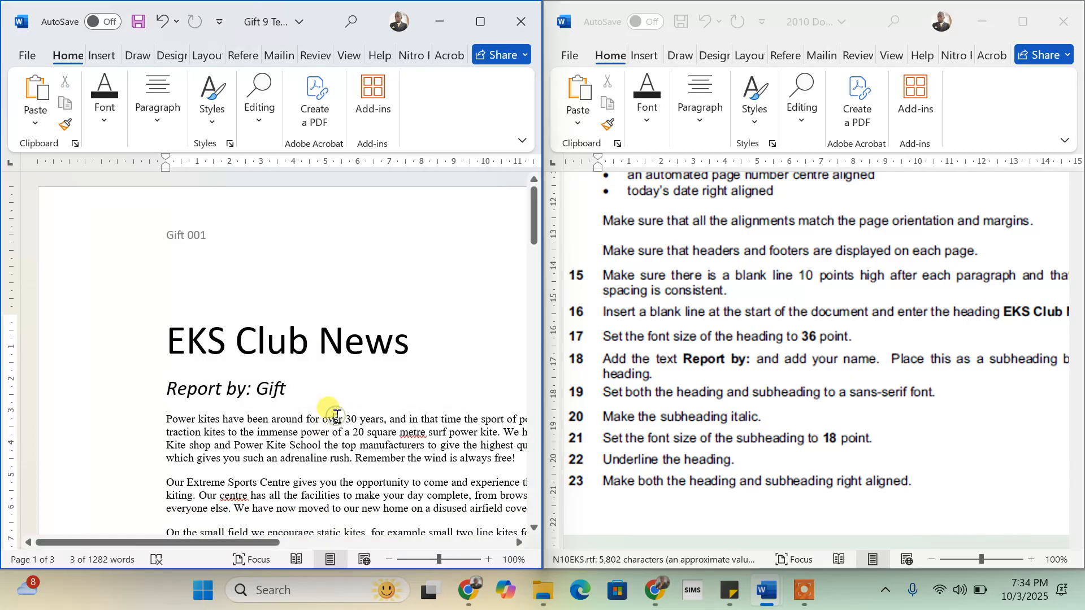
# - Apply underline to the EKS Club News heading text from the mini toolbar
pyautogui.scroll(-1, 721, 462)
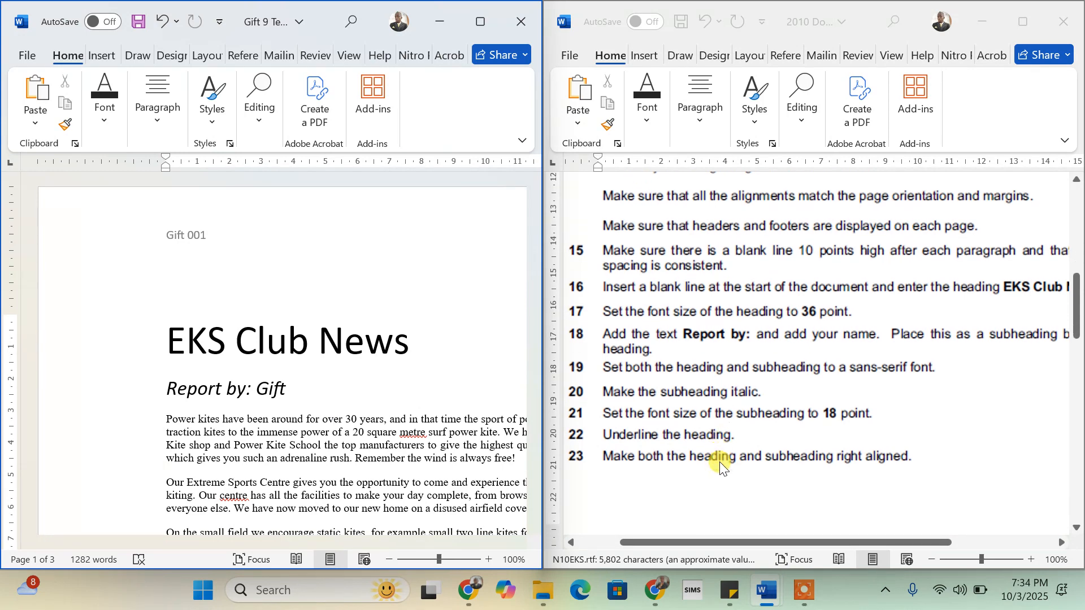
pyautogui.moveTo(418, 347); pyautogui.dragTo(191, 354)
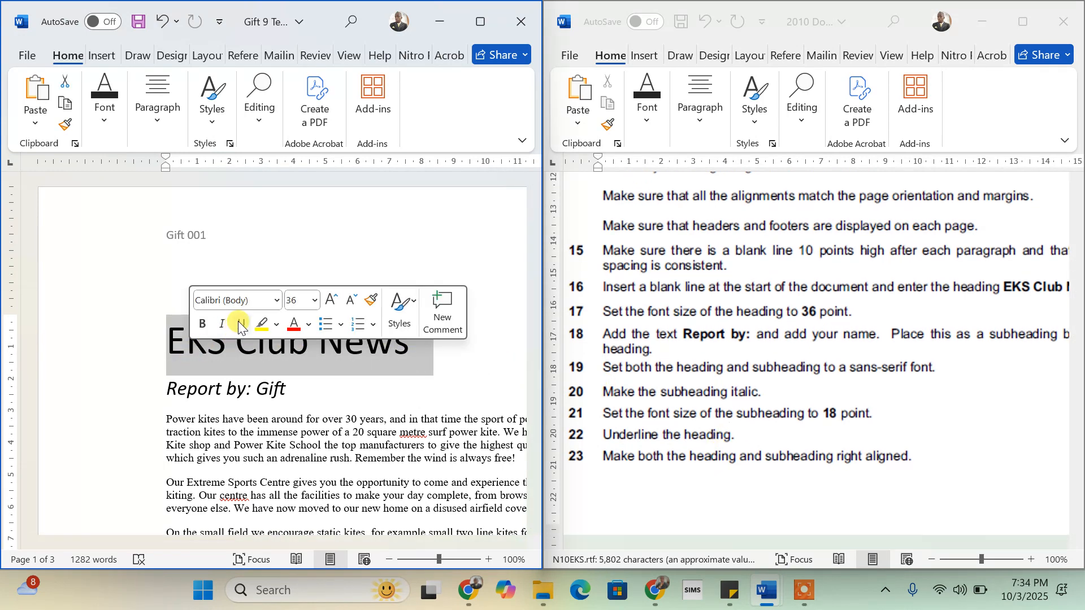
pyautogui.click(240, 326)
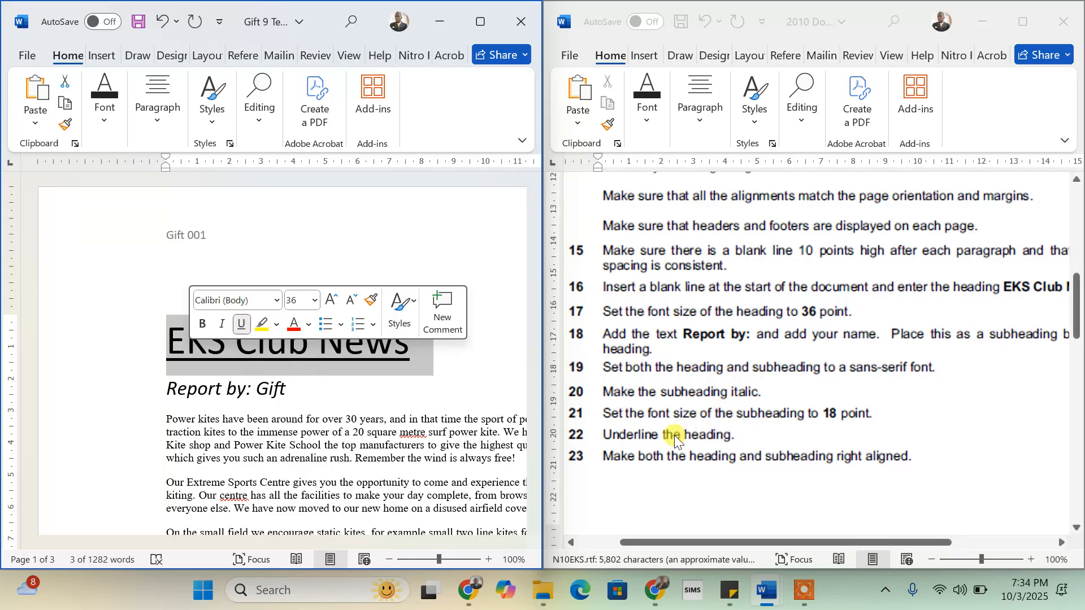
pyautogui.scroll(-3, 735, 452)
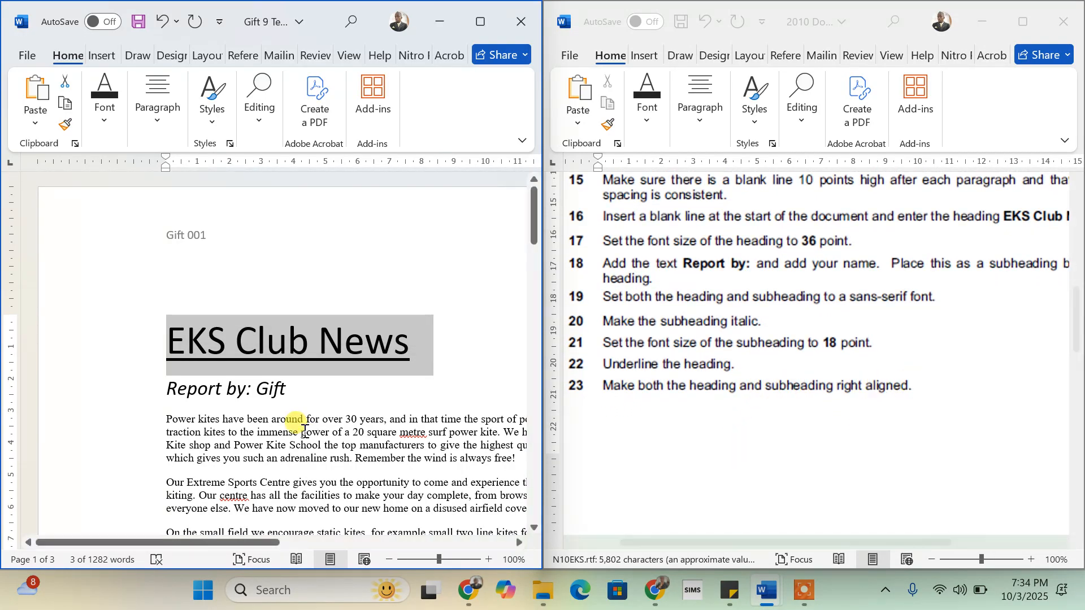
pyautogui.click(288, 385)
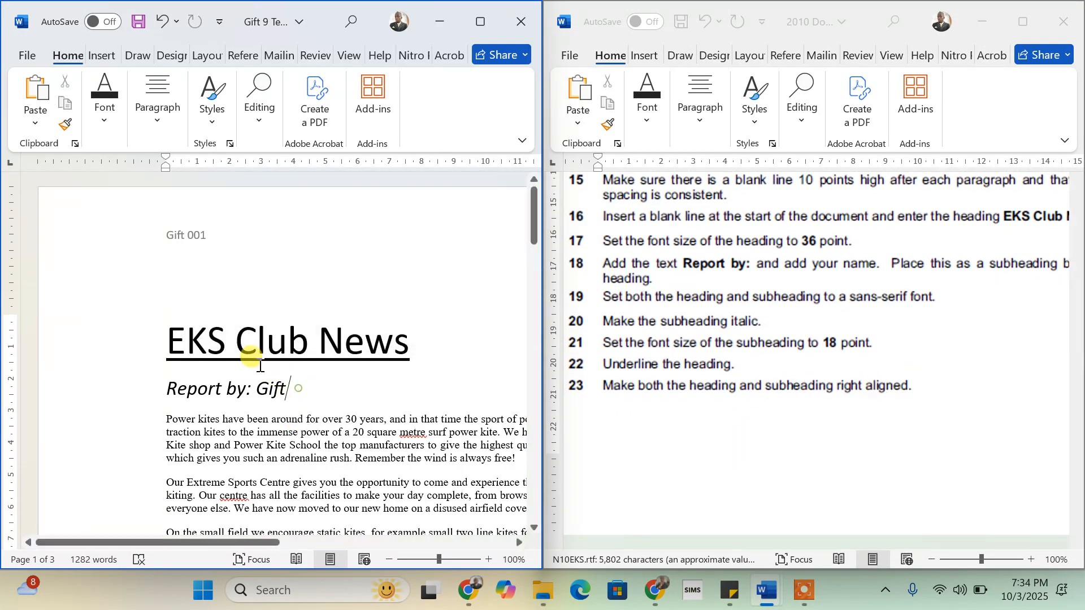
# - Right-align the heading and subheading, then snap the Word window to the left half
pyautogui.keyDown('shift'); pyautogui.click(180, 338); pyautogui.keyUp('shift')
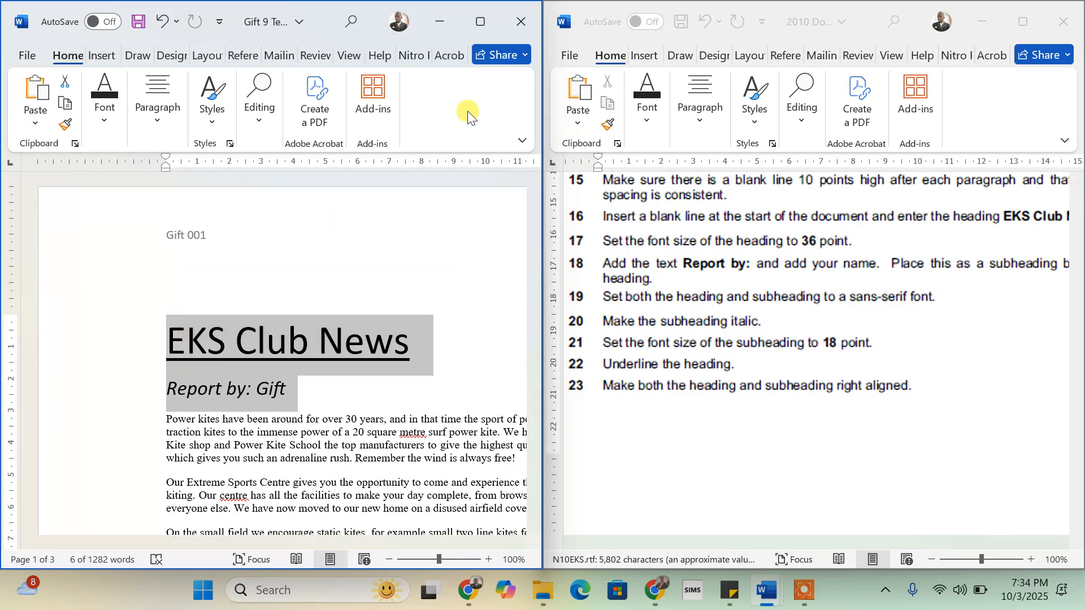
pyautogui.click(482, 24)
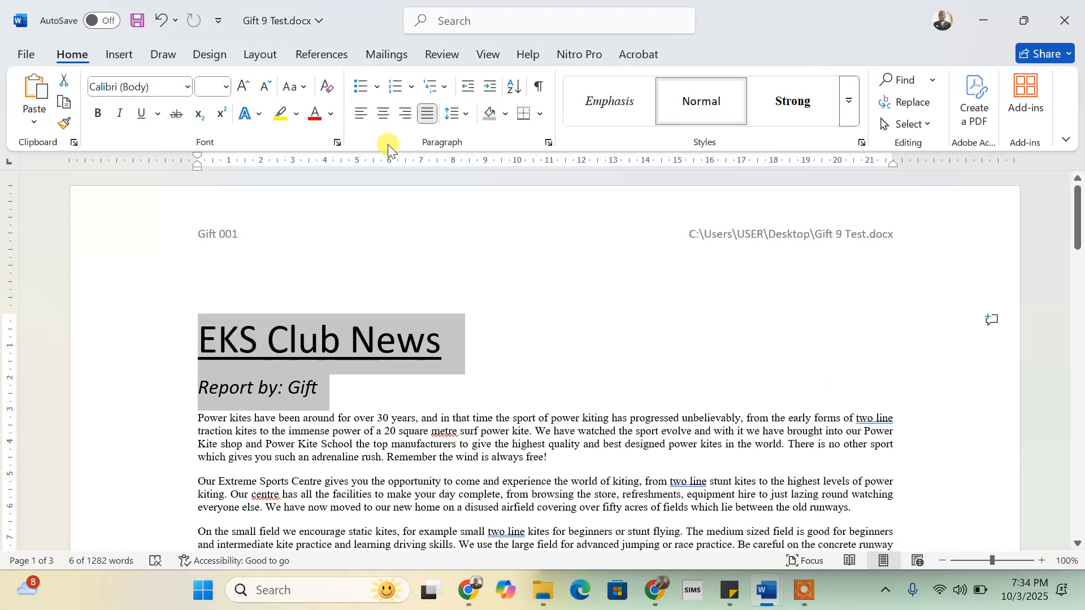
pyautogui.click(402, 113)
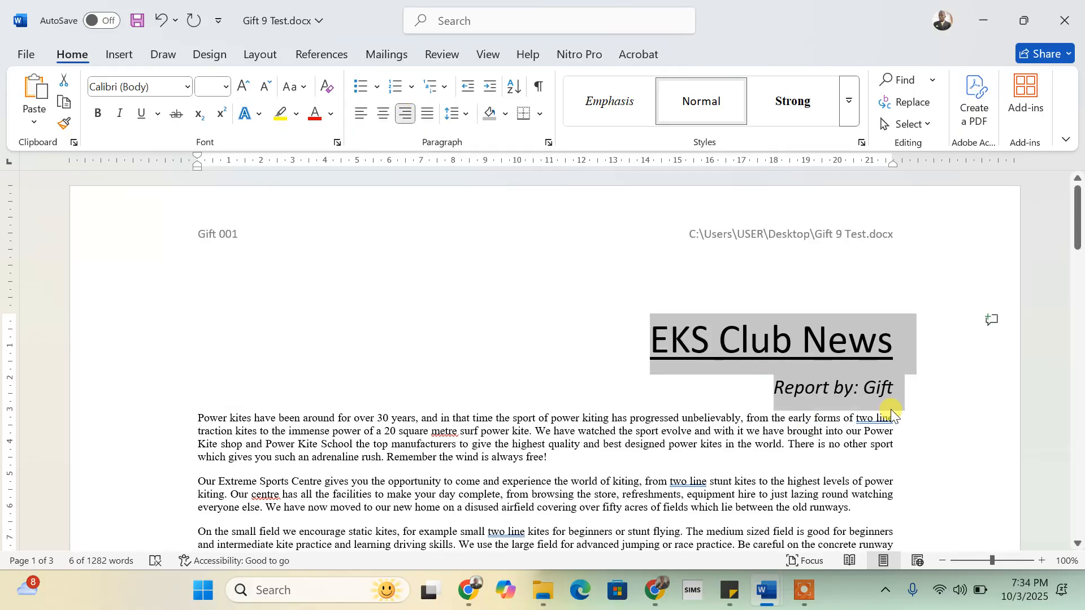
pyautogui.click(896, 395)
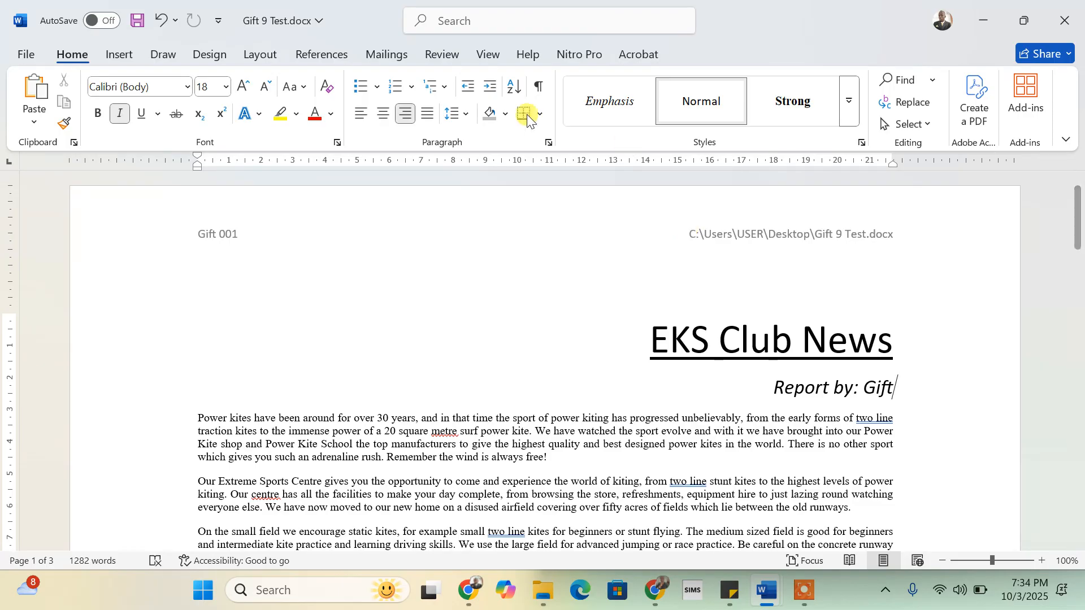
pyautogui.moveTo(1024, 23)
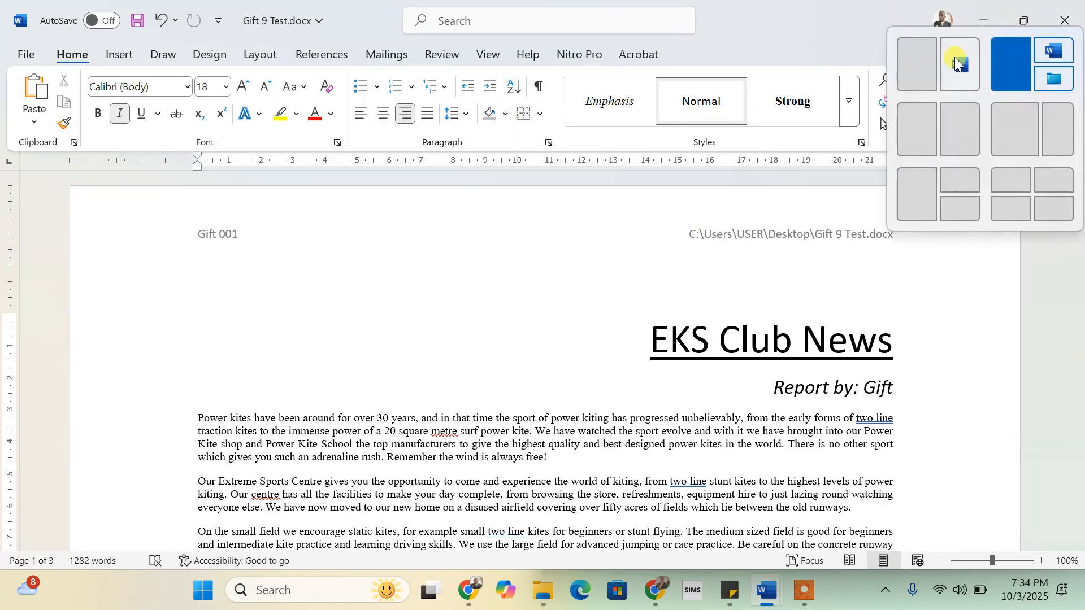
pyautogui.click(916, 70)
# - Scroll the instructions to items 24–27, then maximize the Gift 9 Test window
pyautogui.click(748, 363)
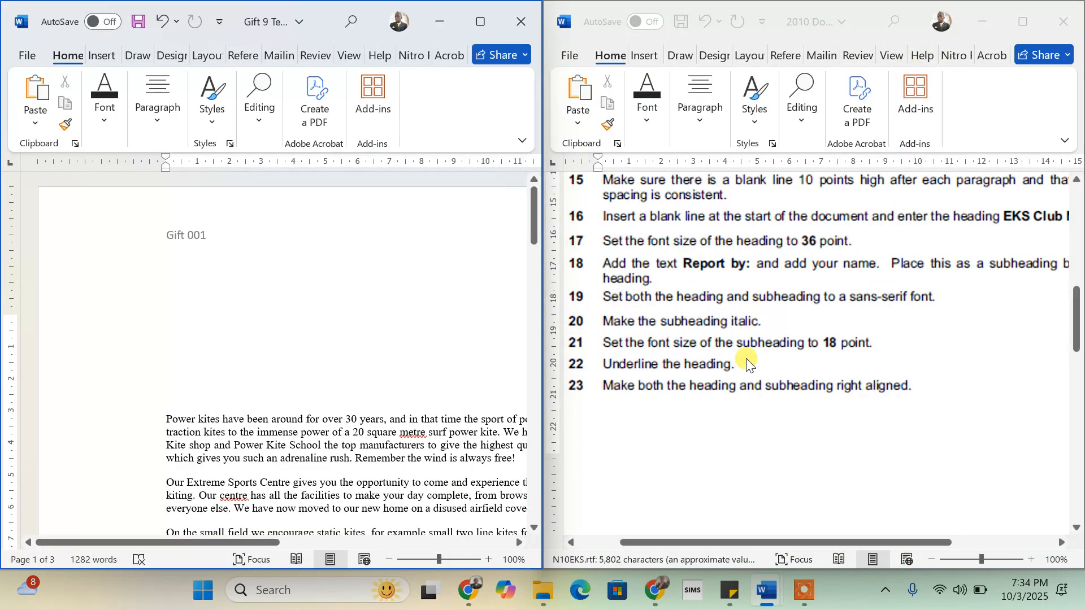
pyautogui.scroll(-5, 746, 361)
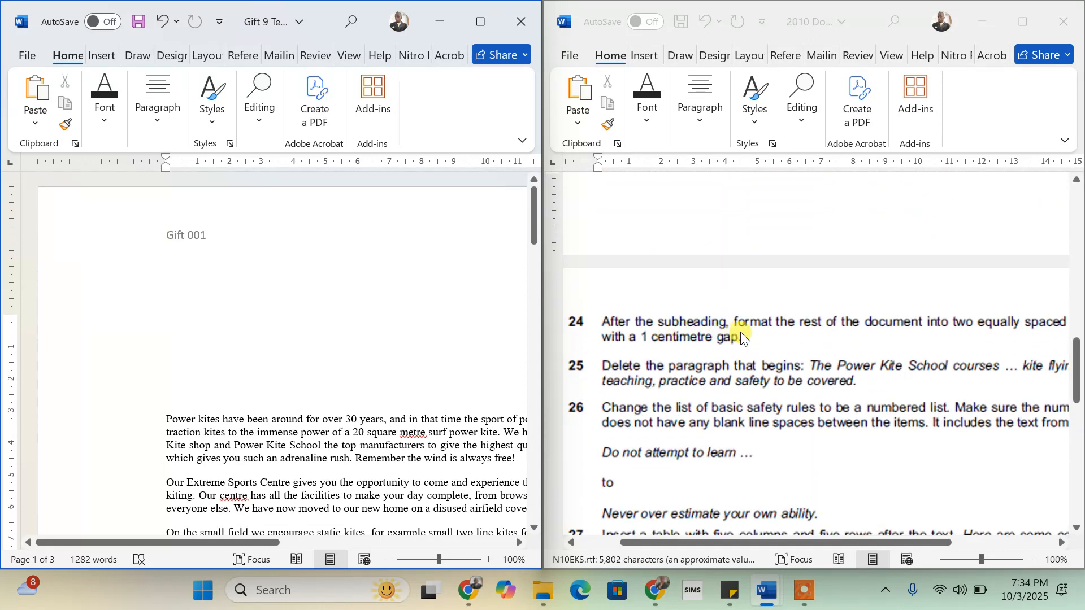
pyautogui.hscroll(1, 937, 323)
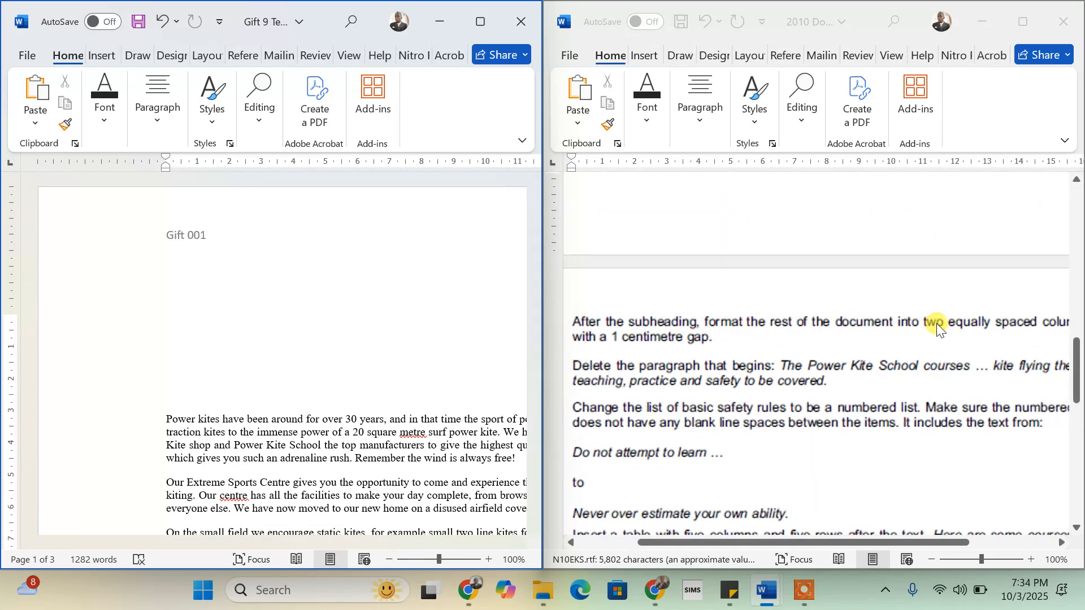
pyautogui.hscroll(2, 937, 324)
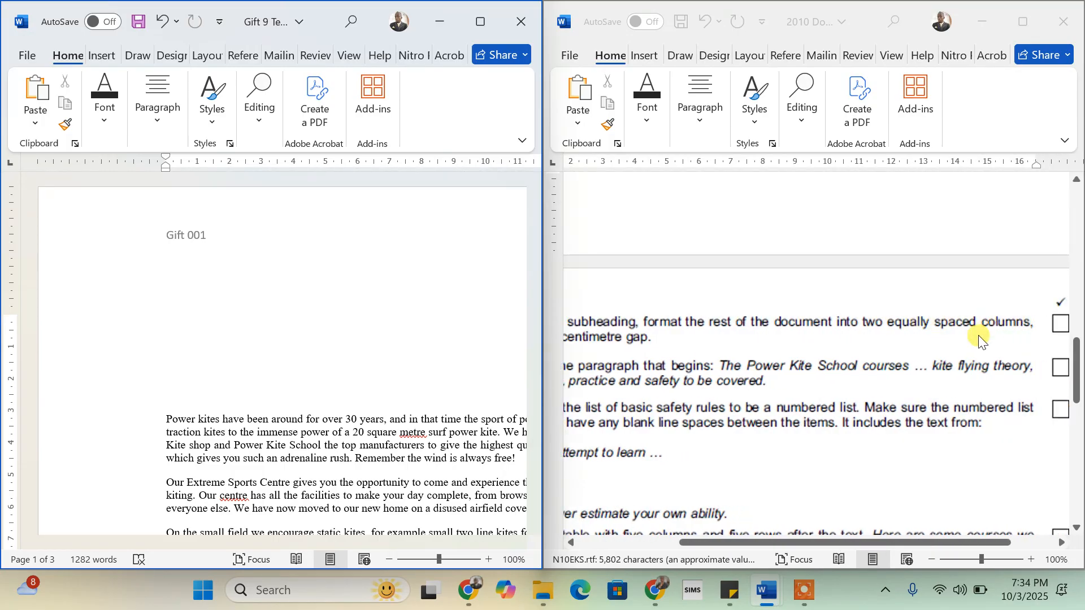
pyautogui.hscroll(-2, 979, 338)
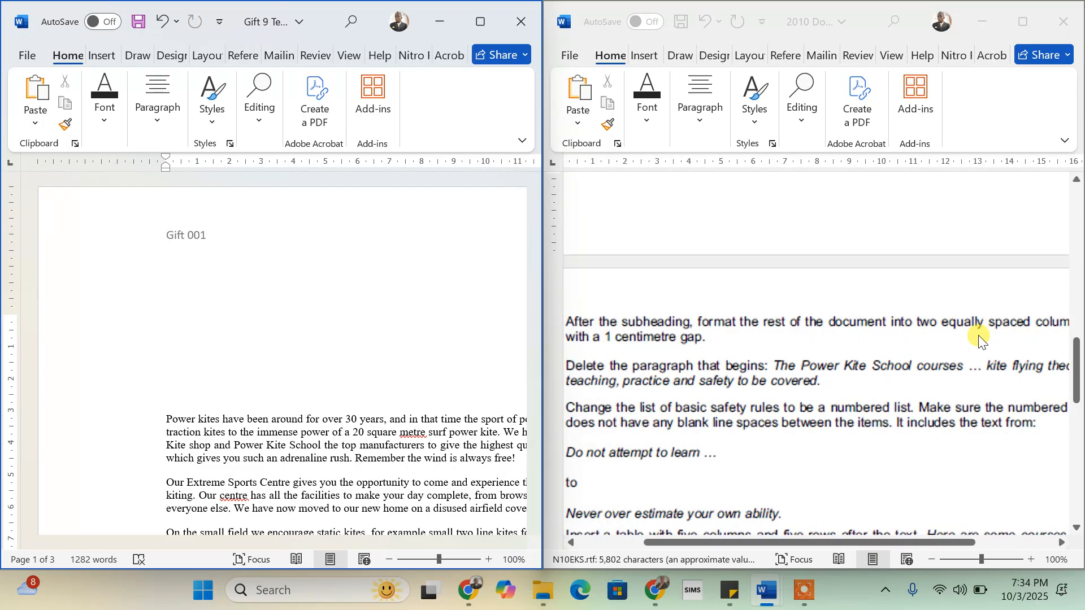
pyautogui.hscroll(-2, 823, 354)
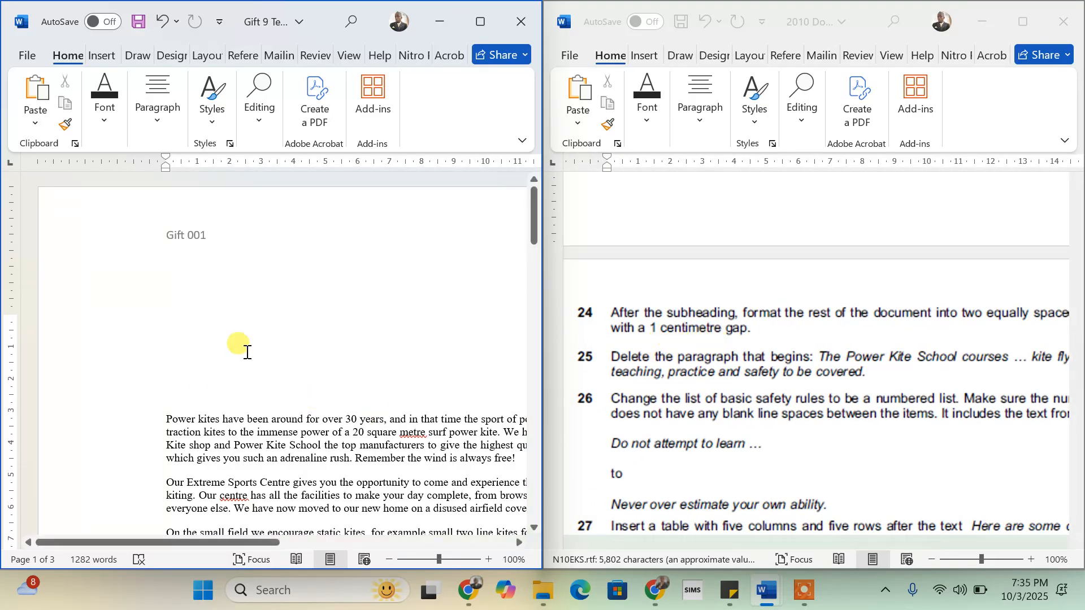
pyautogui.click(483, 23)
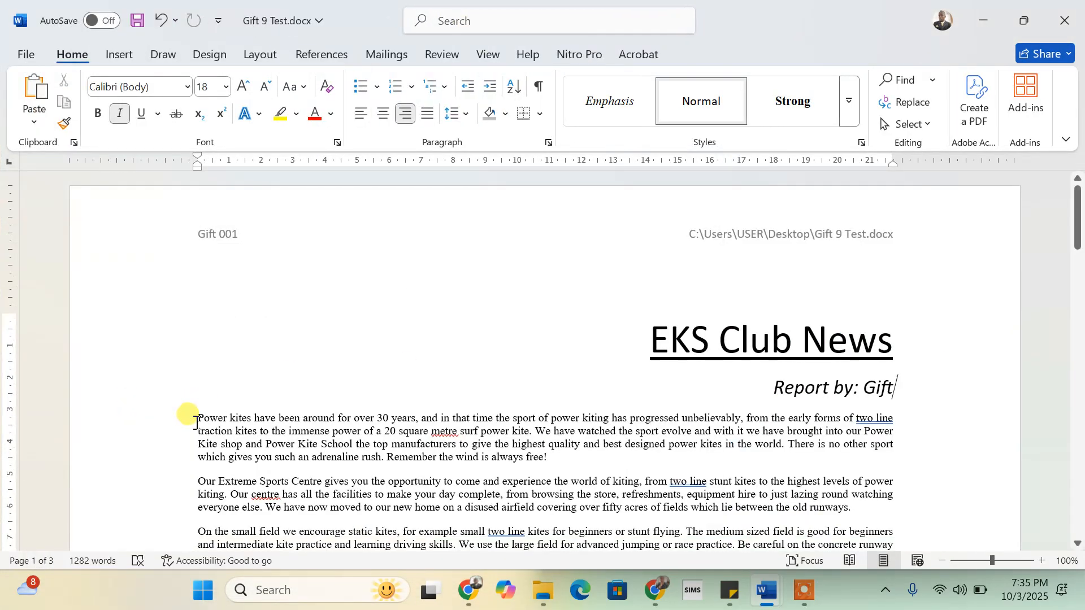
# - Format the selected body text as Two columns with 1 cm spacing via Layout > Columns > More Columns
pyautogui.moveTo(197, 421); pyautogui.dragTo(809, 531)
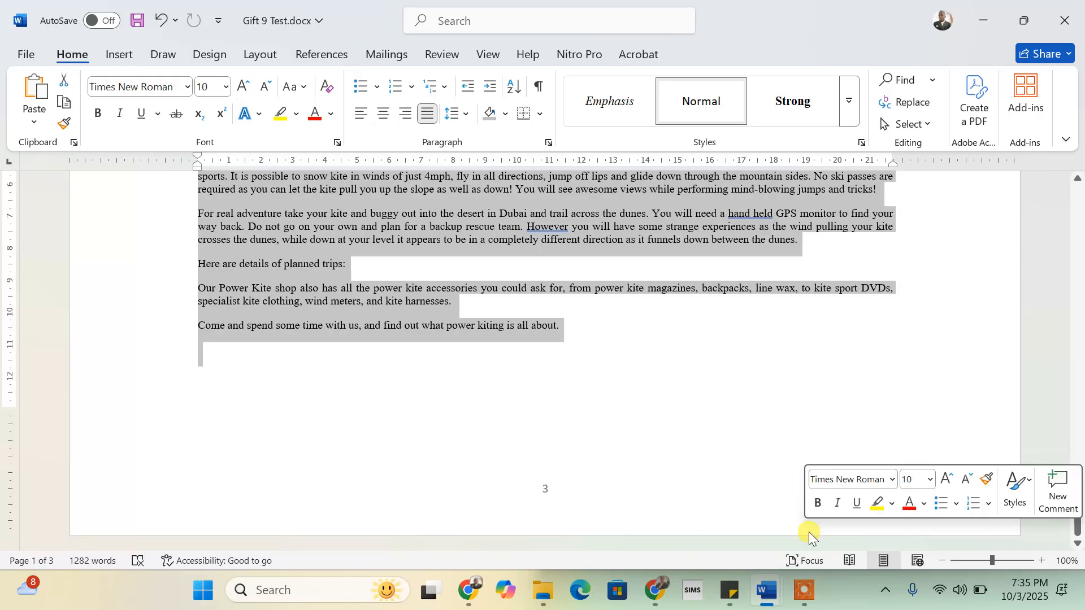
pyautogui.click(265, 59)
pyautogui.click(176, 130)
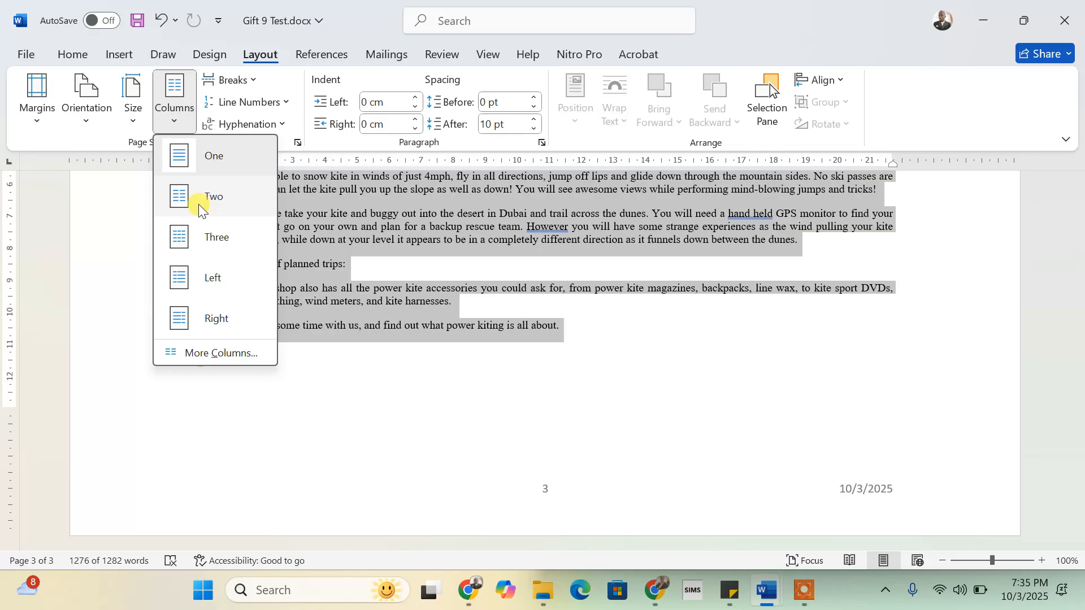
pyautogui.click(205, 357)
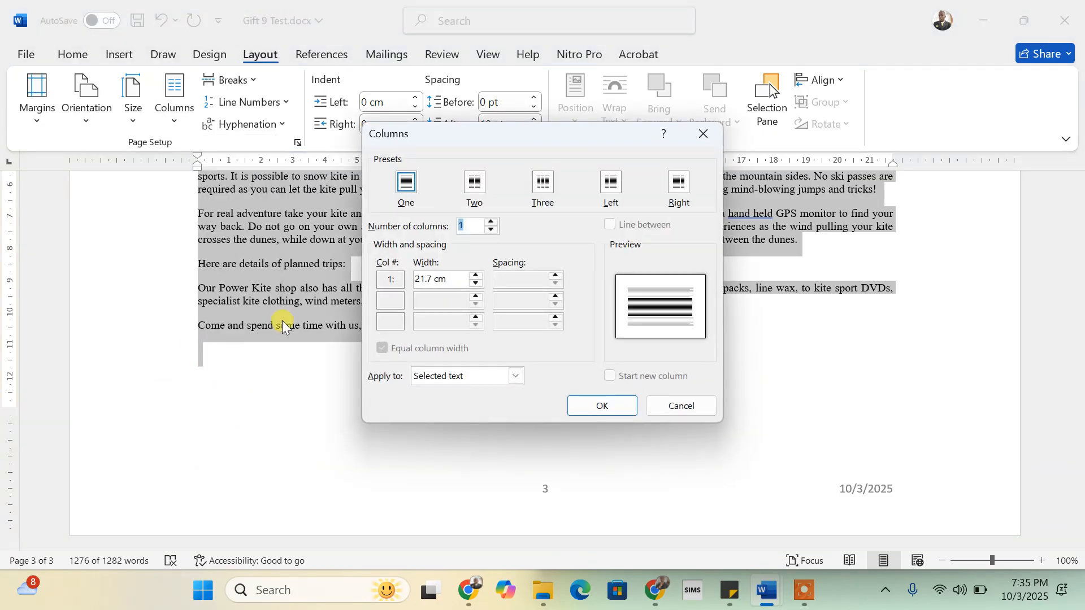
pyautogui.click(474, 182)
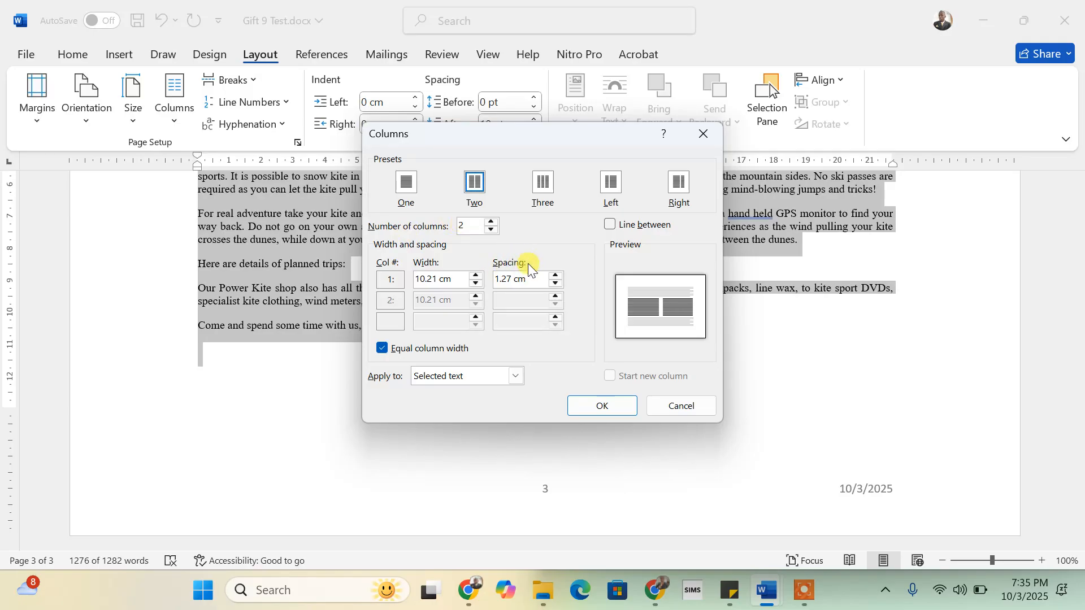
pyautogui.click(554, 284)
pyautogui.click(512, 279)
pyautogui.press('BackSpace')
pyautogui.press('BackSpace')
pyautogui.press('BackSpace')
pyautogui.click(599, 406)
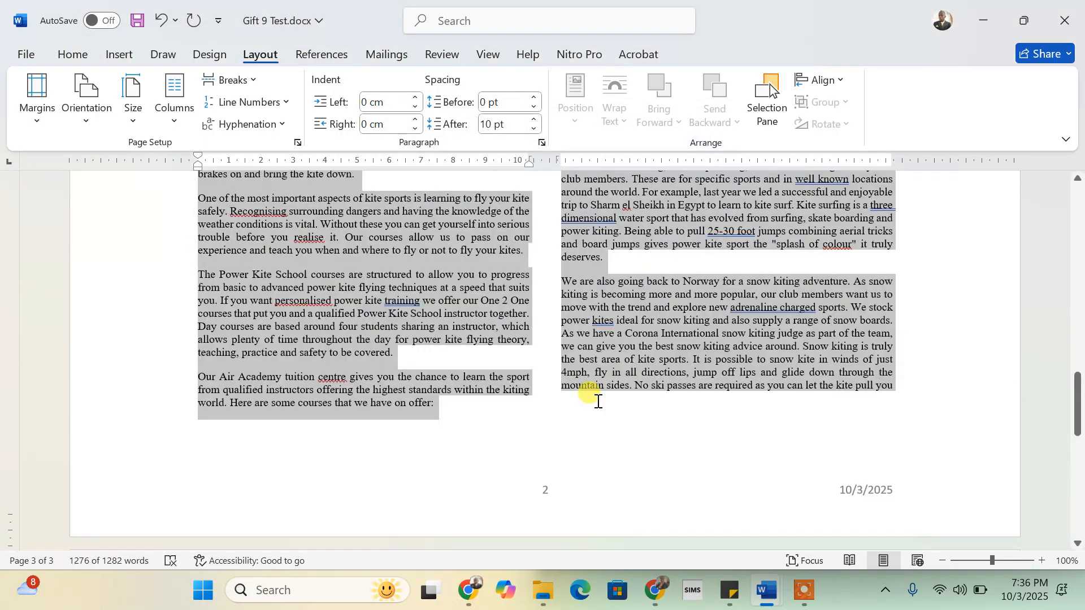
pyautogui.scroll(20, 599, 401)
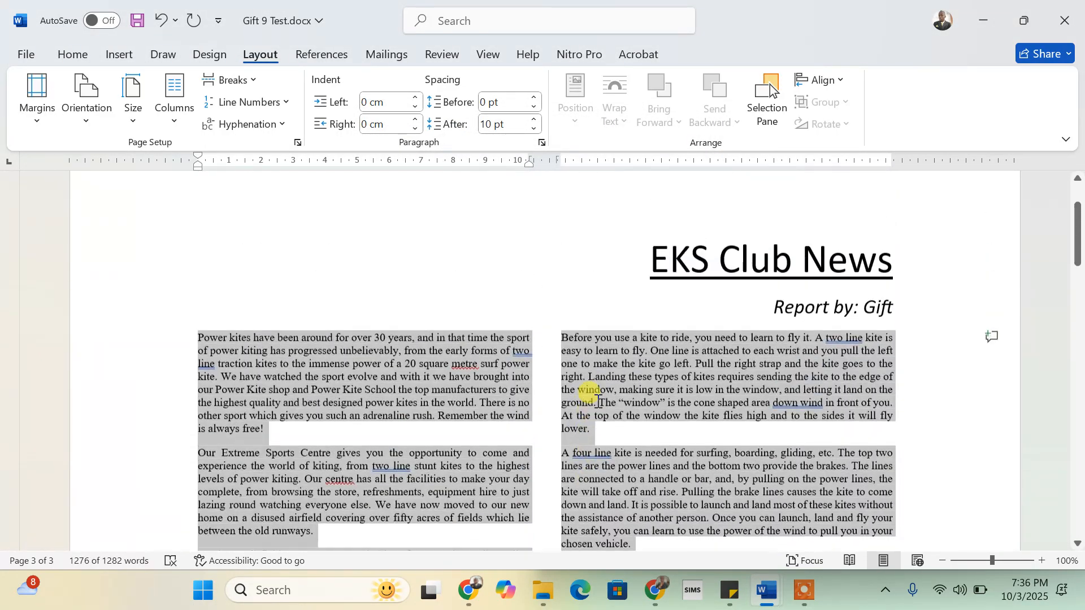
pyautogui.scroll(2, 544, 399)
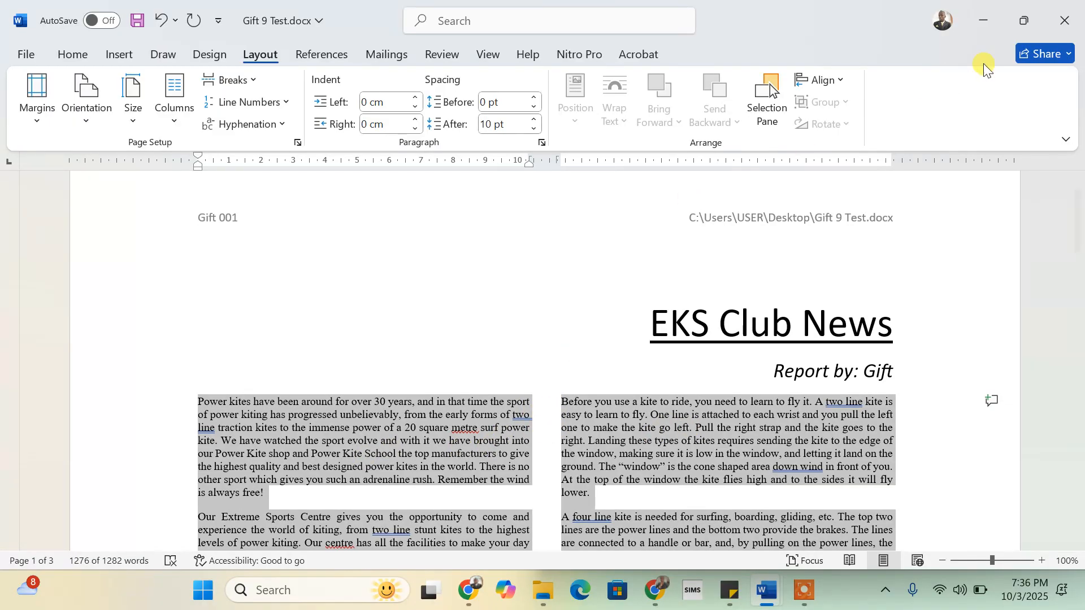
pyautogui.moveTo(1024, 21)
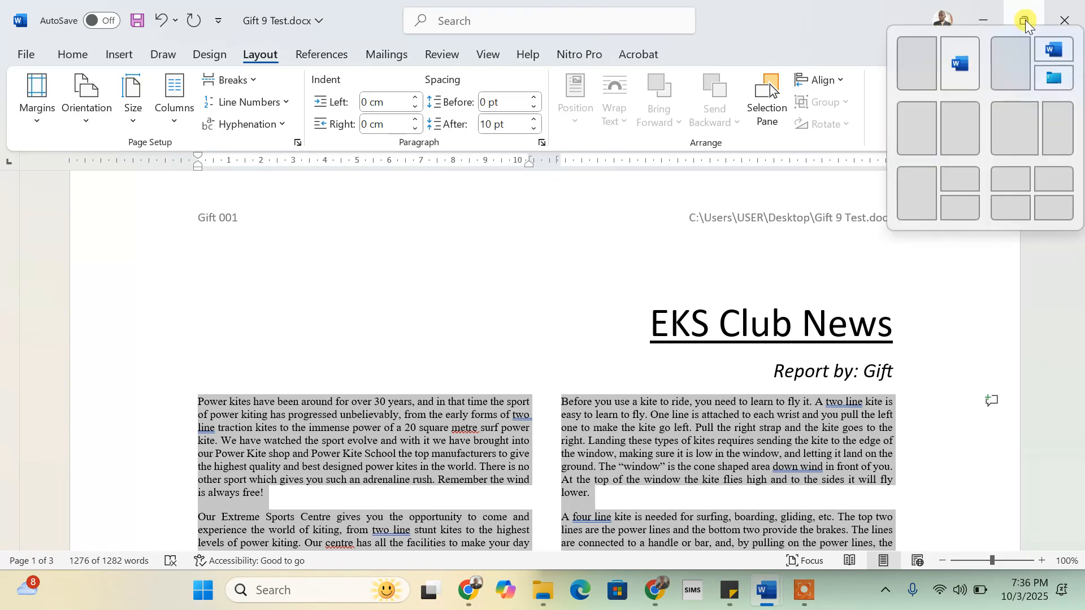
pyautogui.click(911, 63)
pyautogui.scroll(-1, 801, 346)
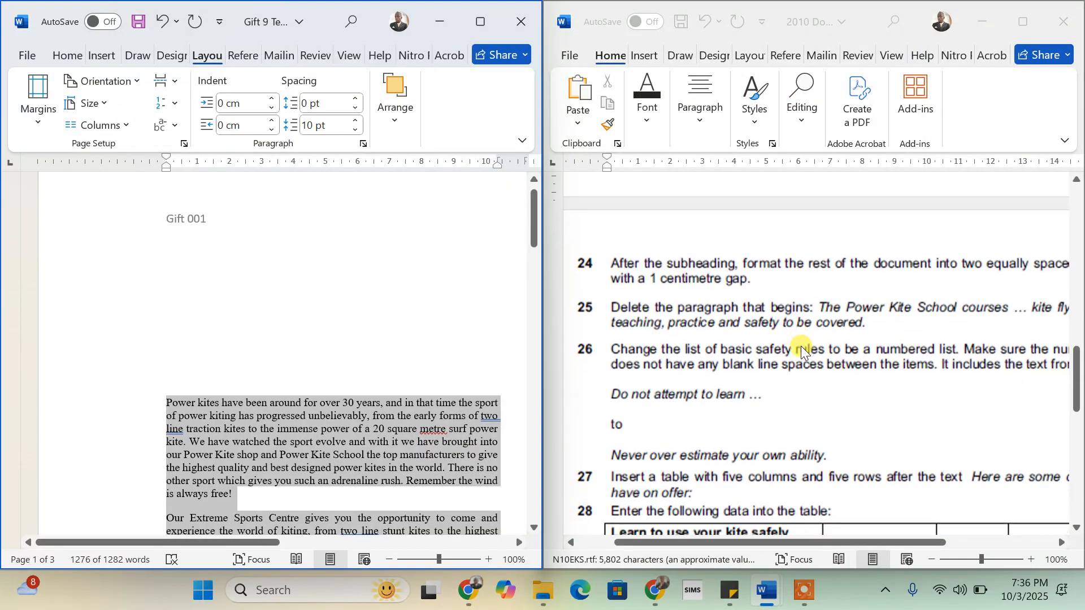
pyautogui.scroll(-2, 801, 346)
pyautogui.scroll(1, 799, 347)
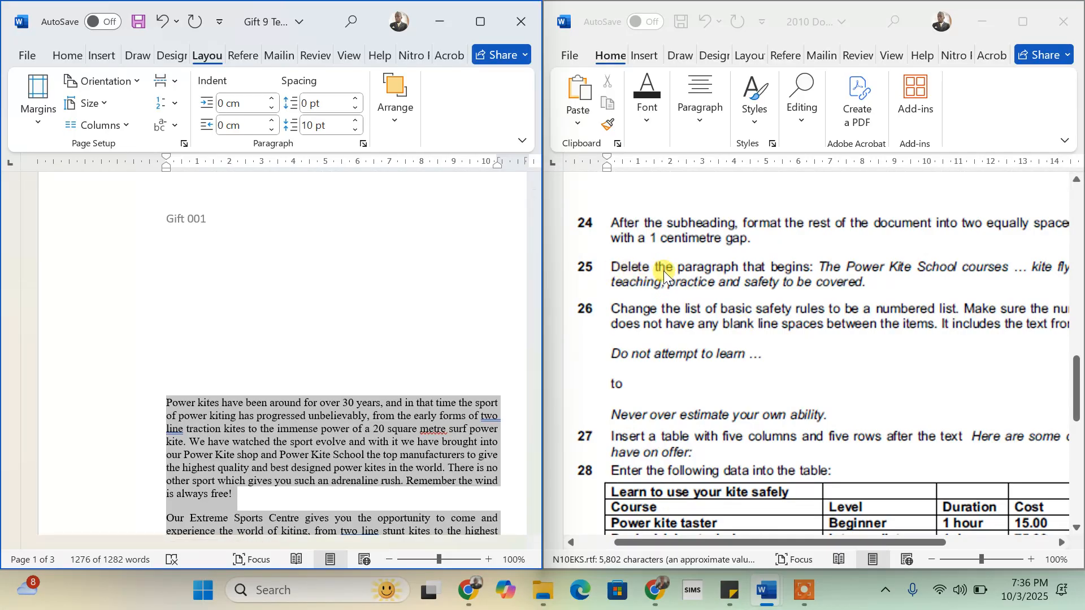
pyautogui.hscroll(2, 741, 276)
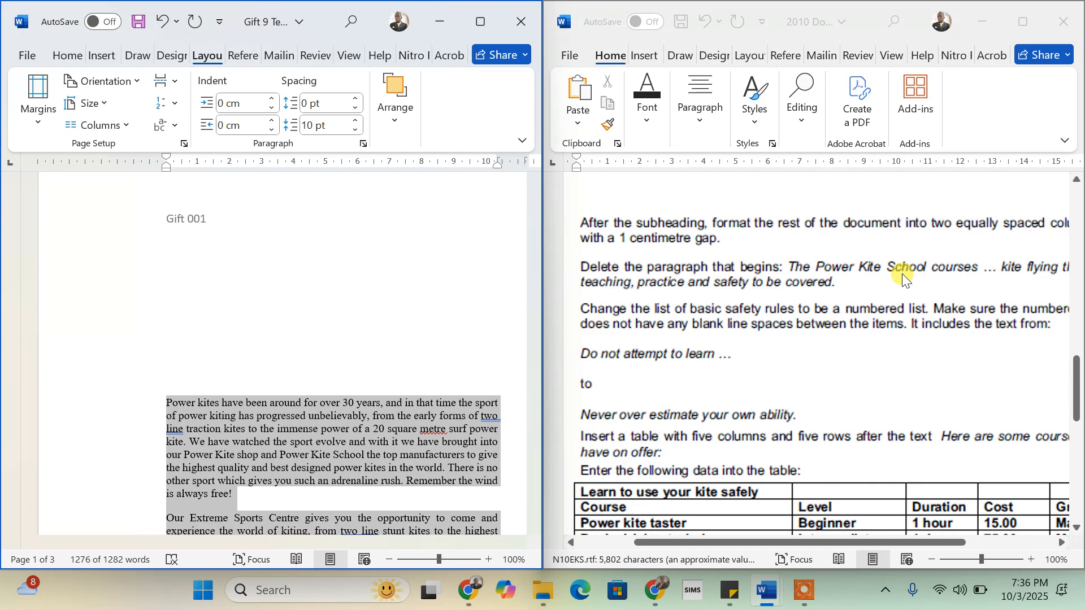
pyautogui.hscroll(3, 903, 277)
pyautogui.hscroll(-2, 791, 306)
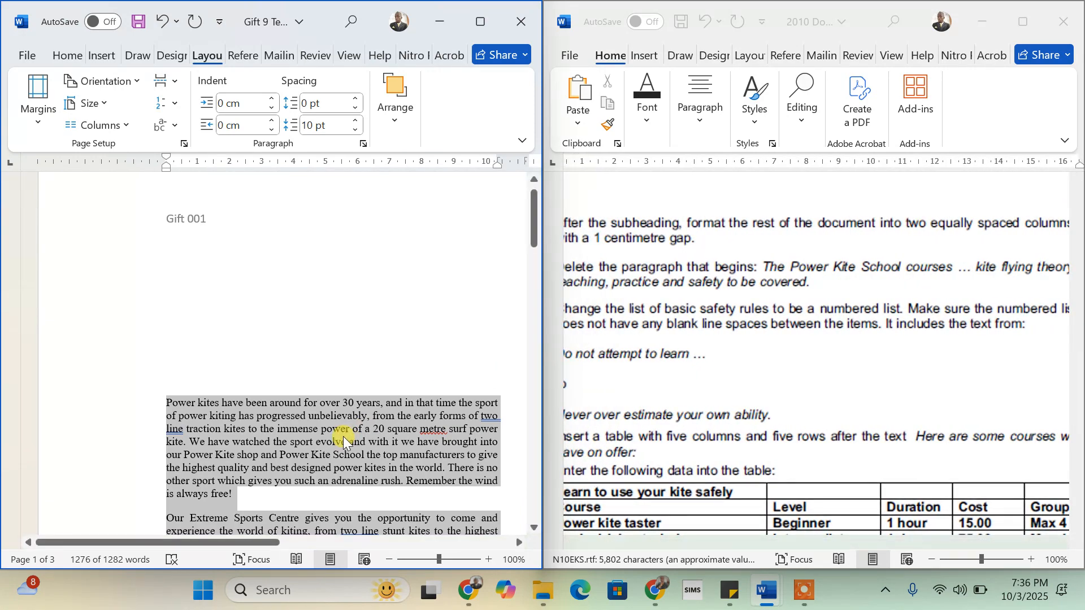
pyautogui.scroll(-7, 343, 437)
pyautogui.scroll(5, 343, 436)
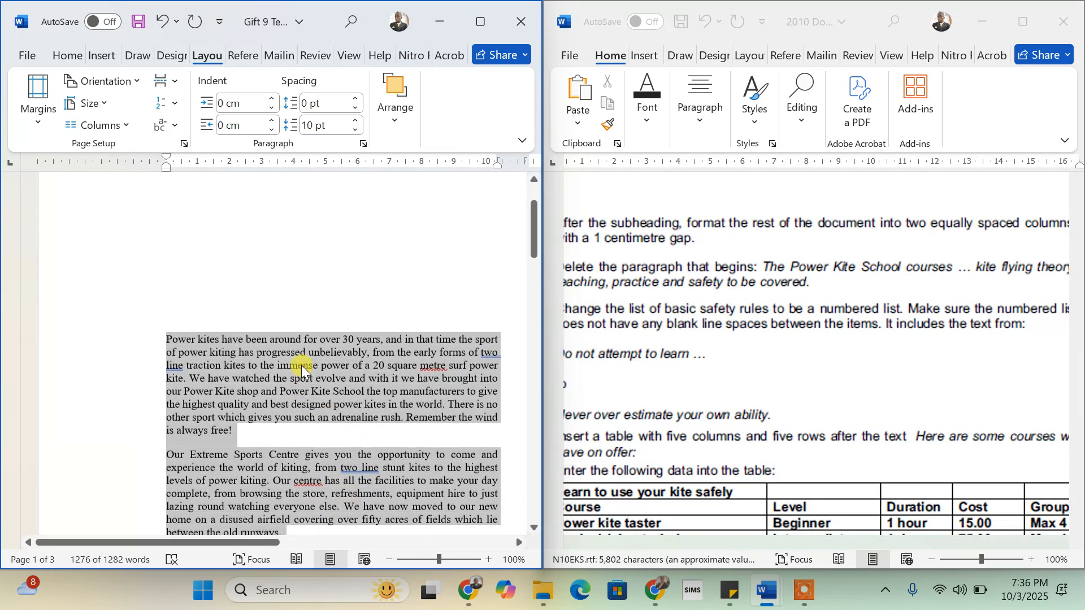
pyautogui.click(485, 23)
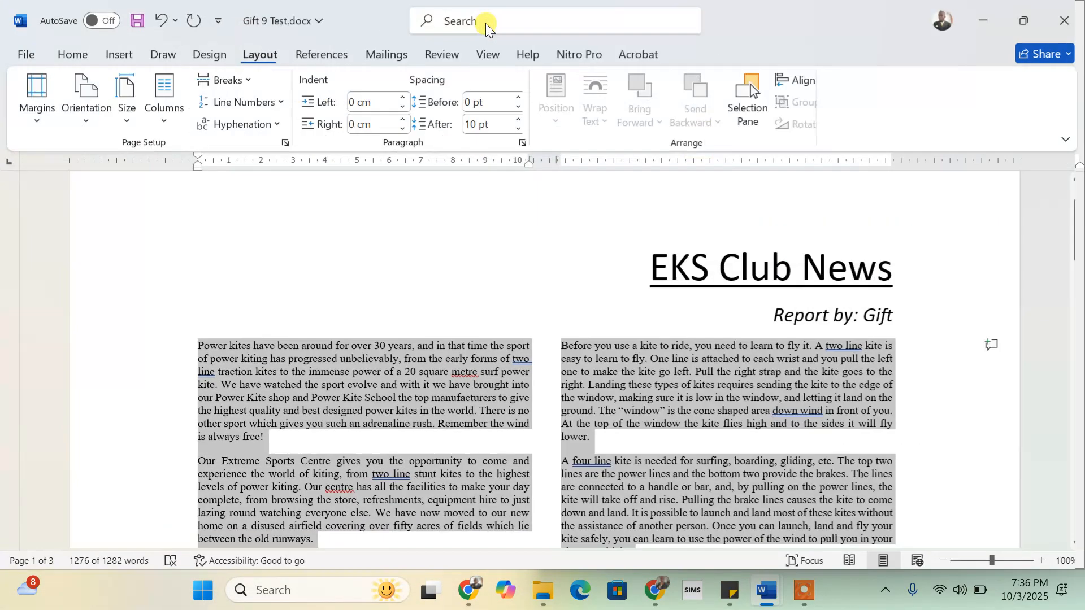
# - Search the document for 'the power kite' and return the newsletter to full screen
pyautogui.click(316, 365)
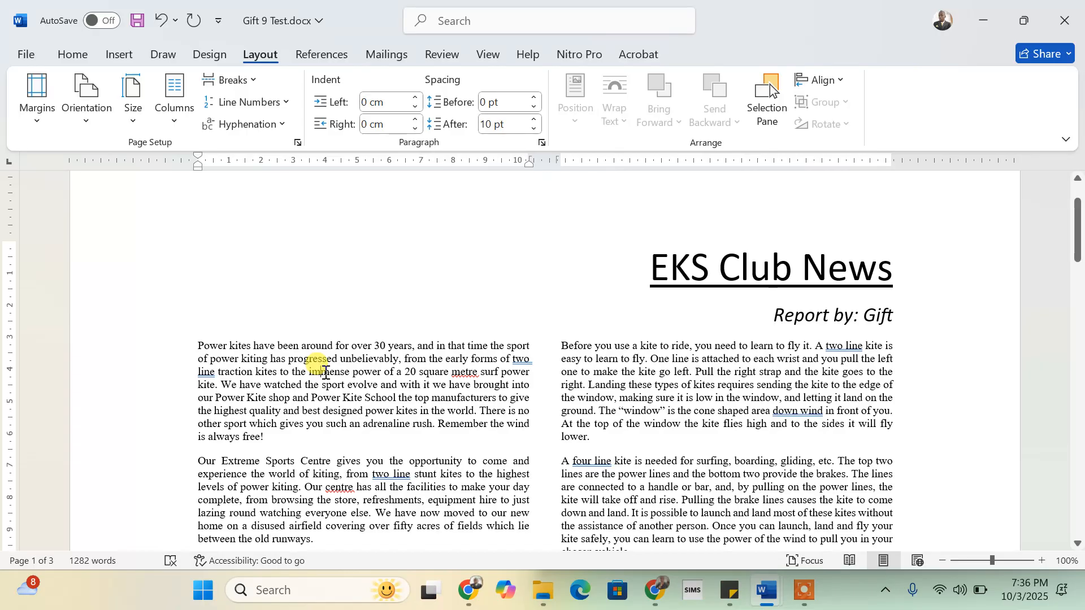
pyautogui.hotkey('ctrl', 'f')
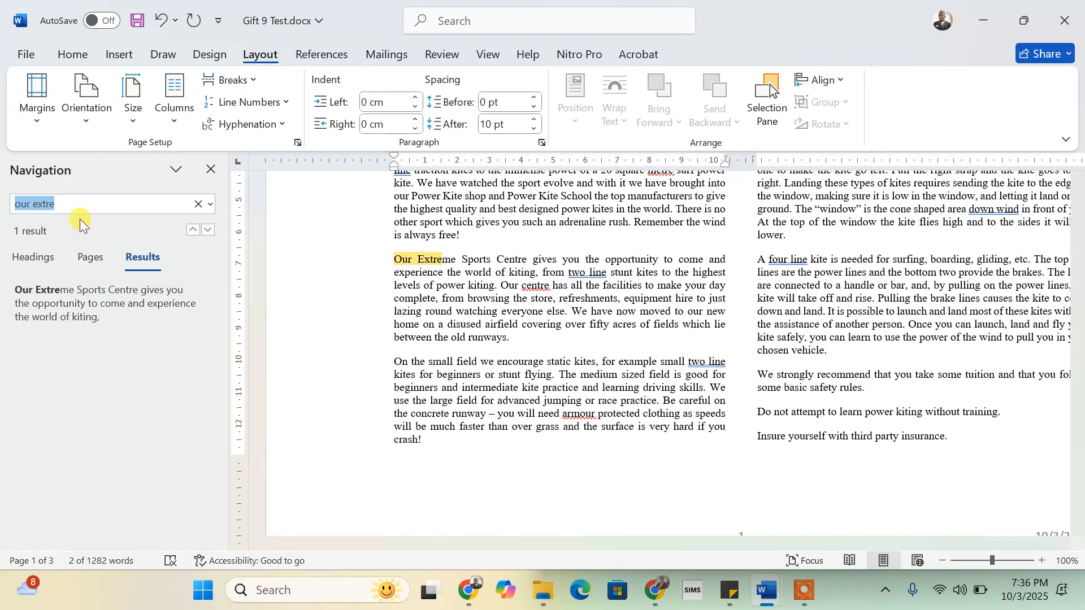
pyautogui.write('the power')
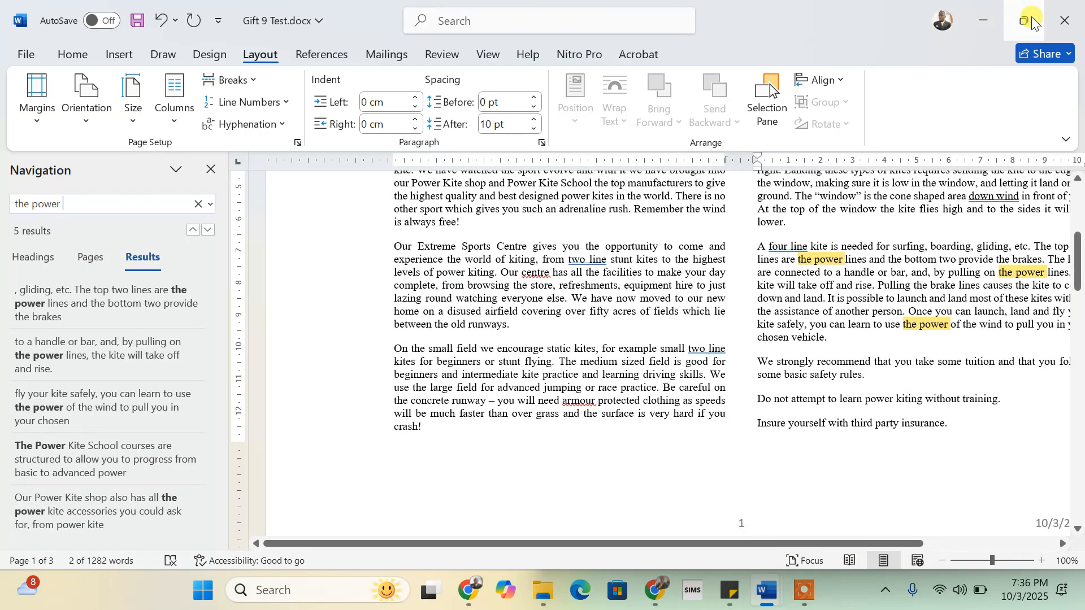
pyautogui.moveTo(1032, 15)
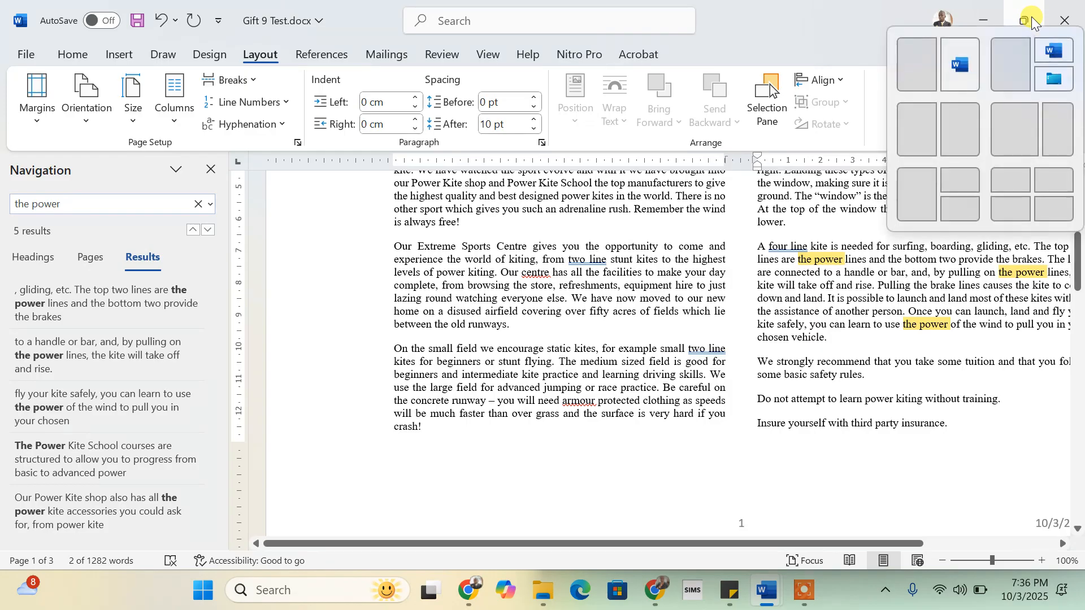
pyautogui.click(914, 66)
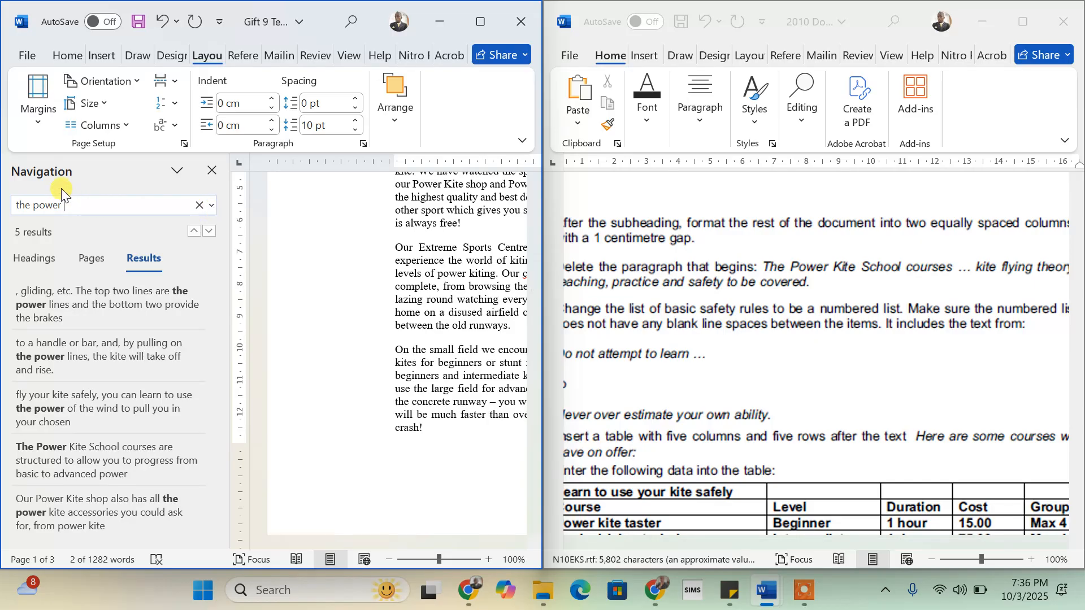
pyautogui.write('kite school')
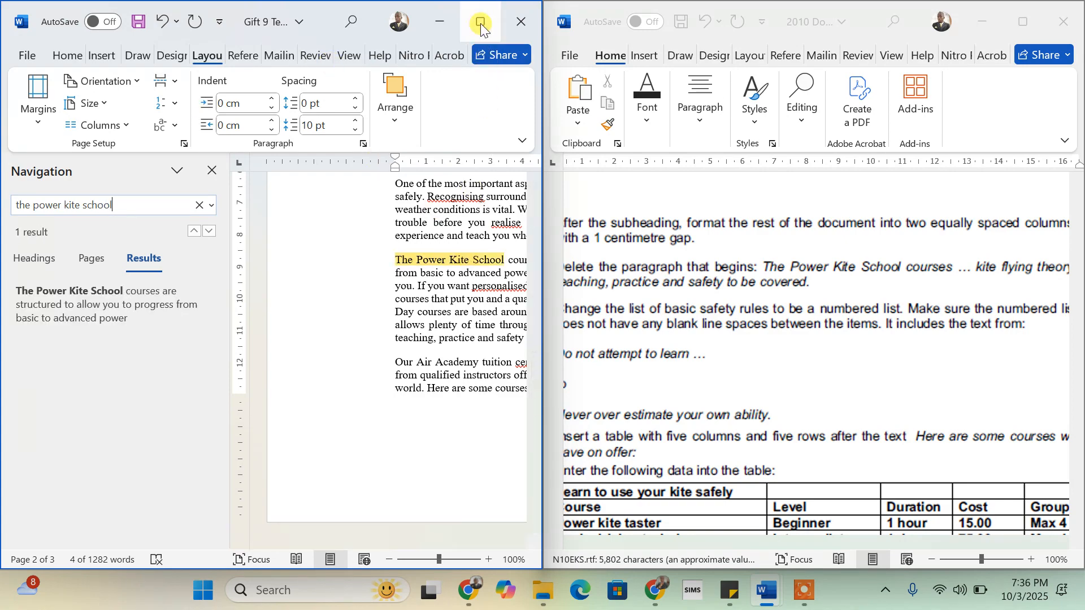
pyautogui.moveTo(481, 23); pyautogui.dragTo(513, 389)
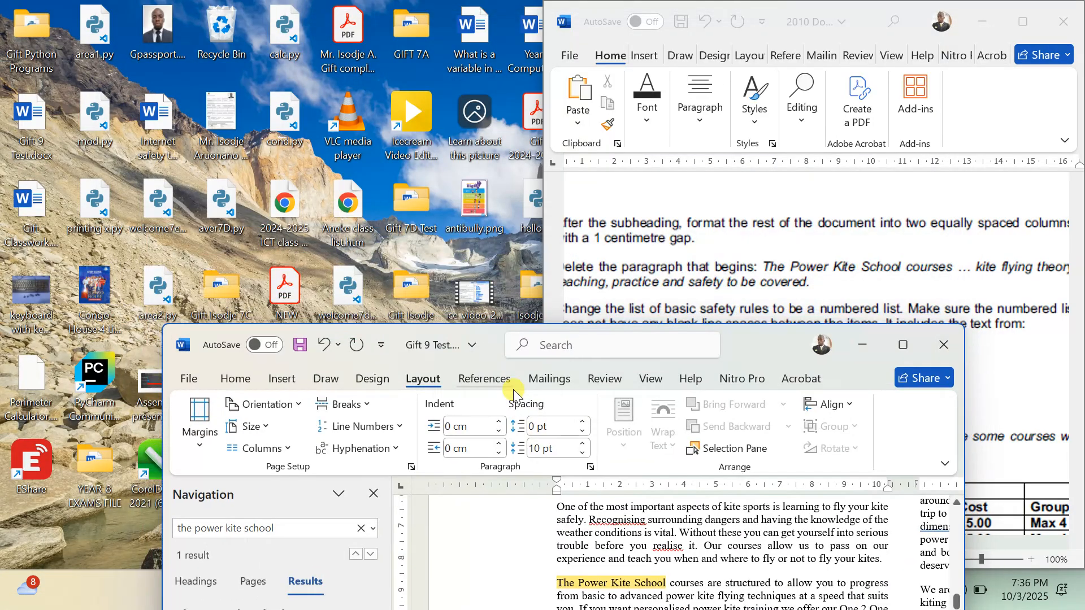
pyautogui.click(903, 345)
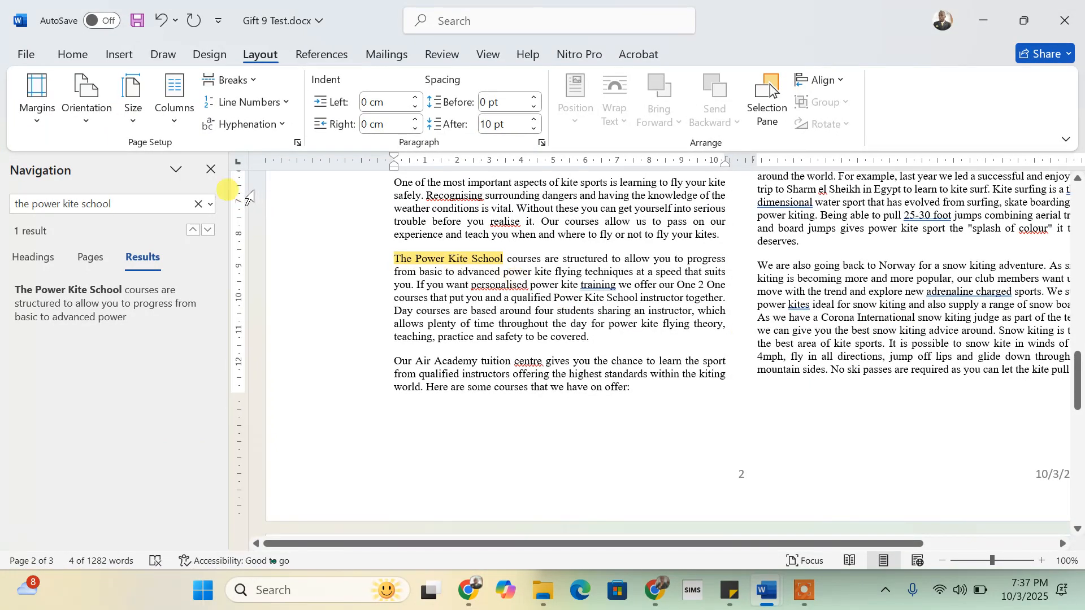
# - Delete the whole Power Kite School paragraph and close the Navigation pane
pyautogui.click(394, 260)
pyautogui.moveTo(395, 259); pyautogui.dragTo(589, 334)
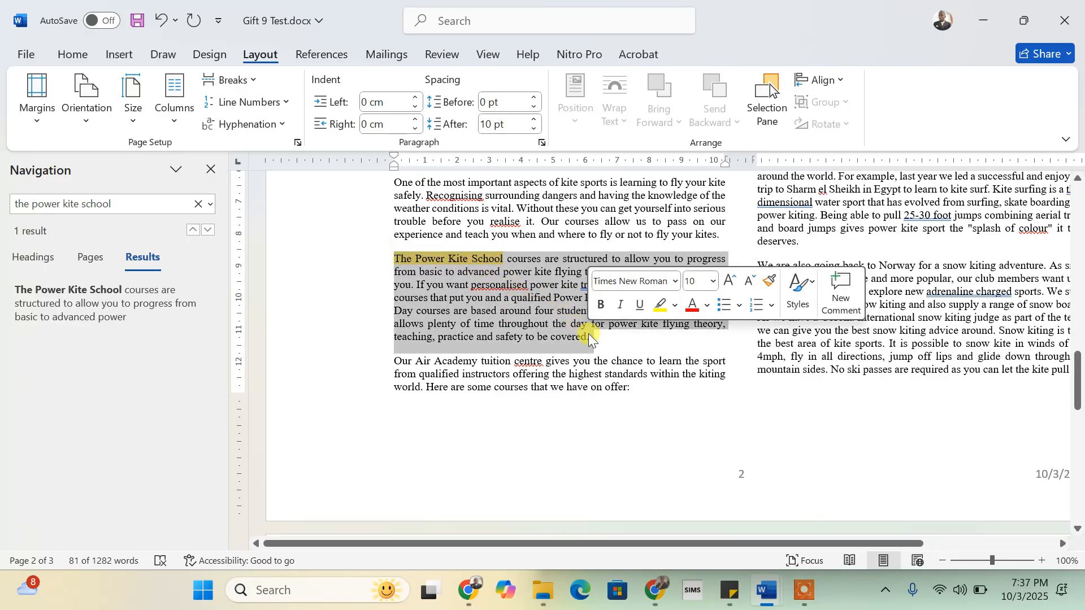
pyautogui.press('Delete')
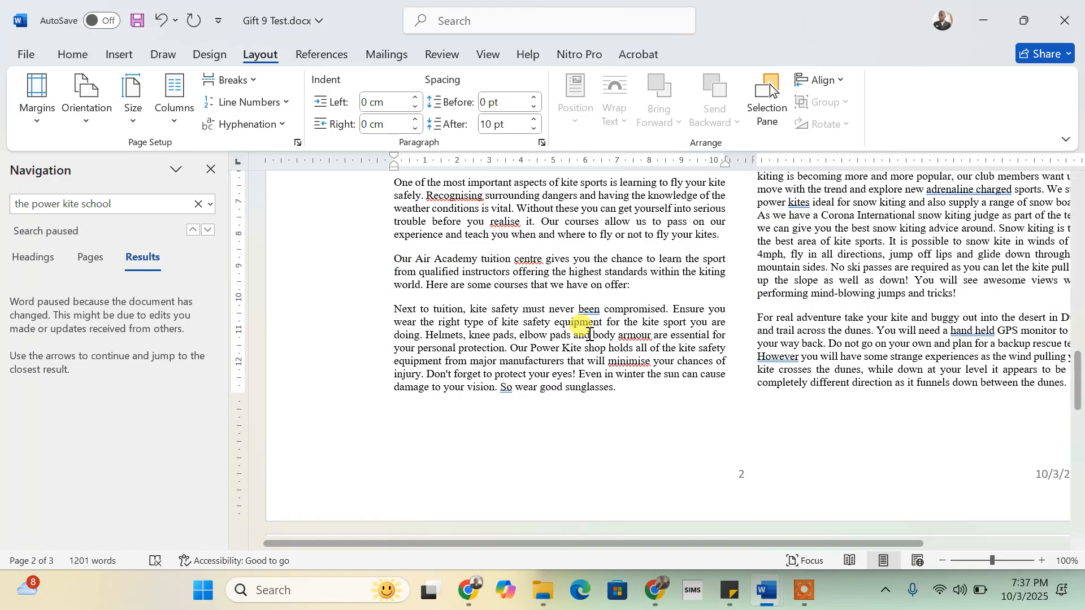
pyautogui.click(211, 170)
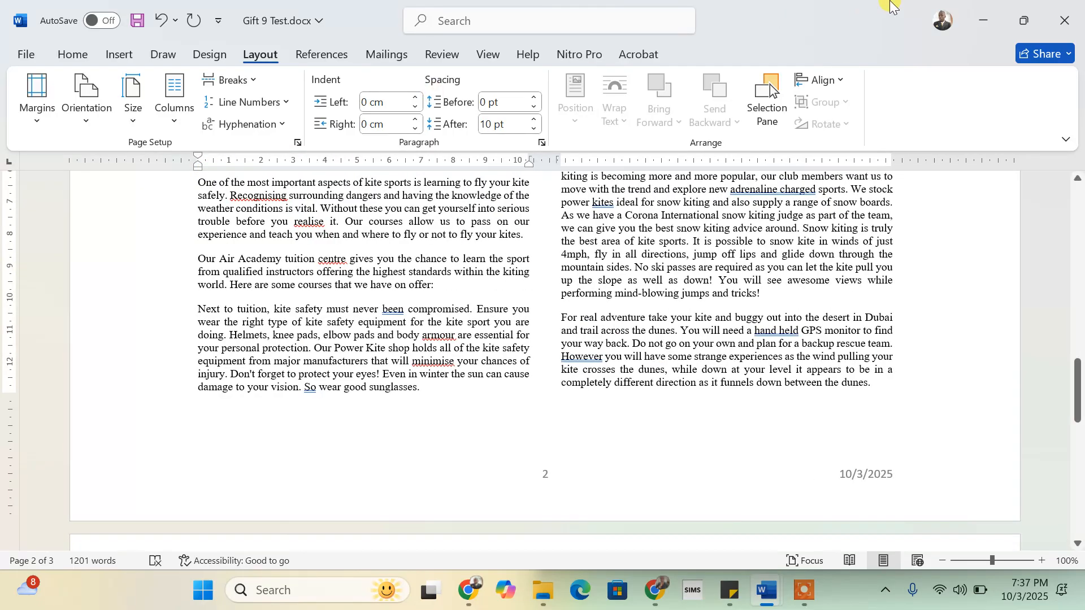
# - Snap the newsletter to the left half and scroll the instructions to items 25–29
pyautogui.moveTo(1027, 26)
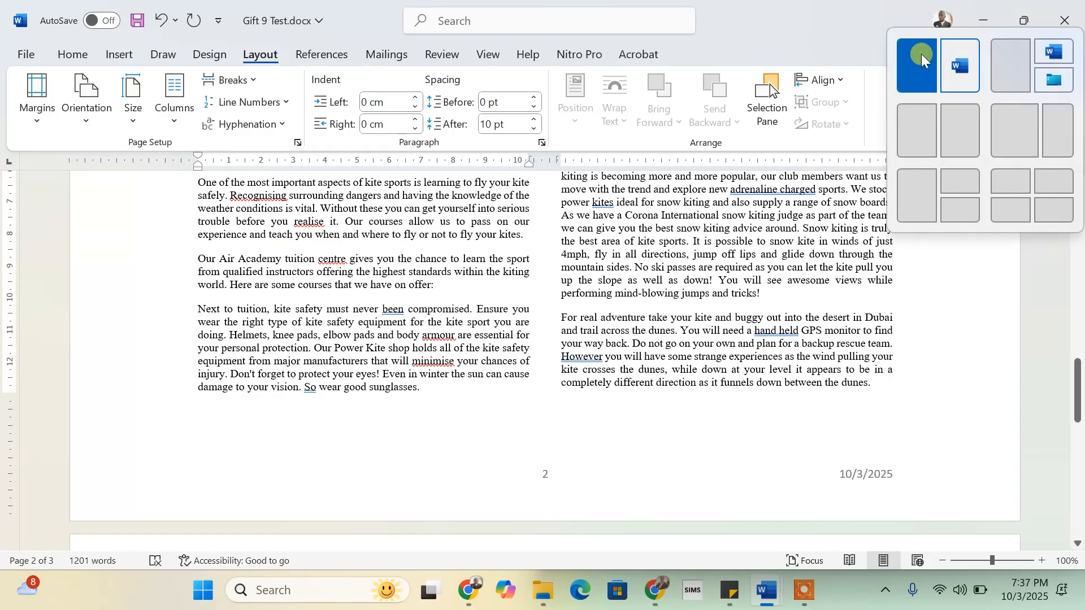
pyautogui.click(921, 57)
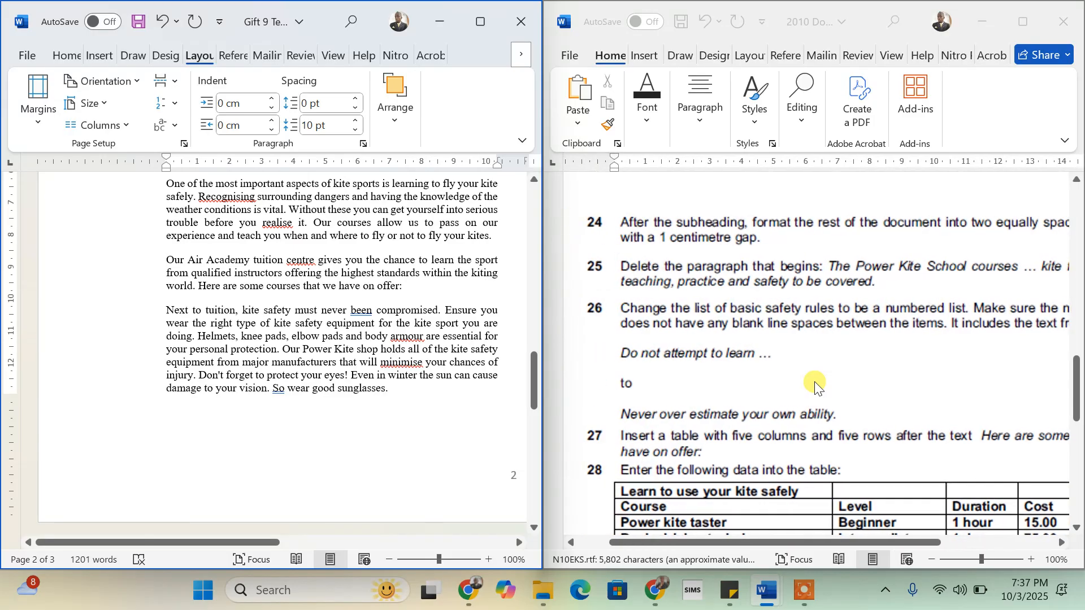
pyautogui.scroll(-2, 815, 382)
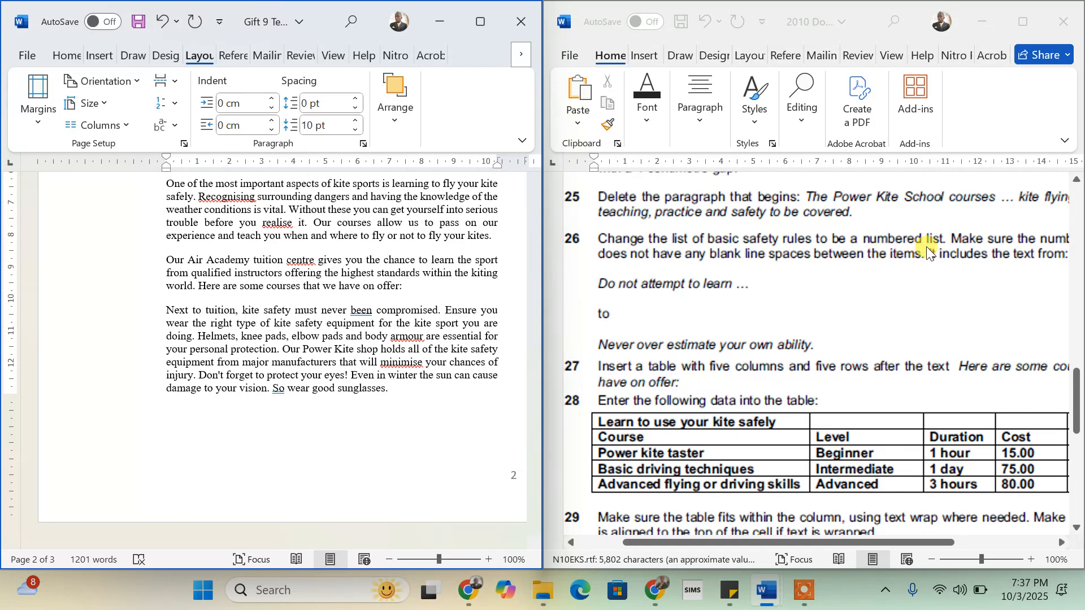
pyautogui.hscroll(3, 926, 246)
pyautogui.hscroll(-3, 927, 249)
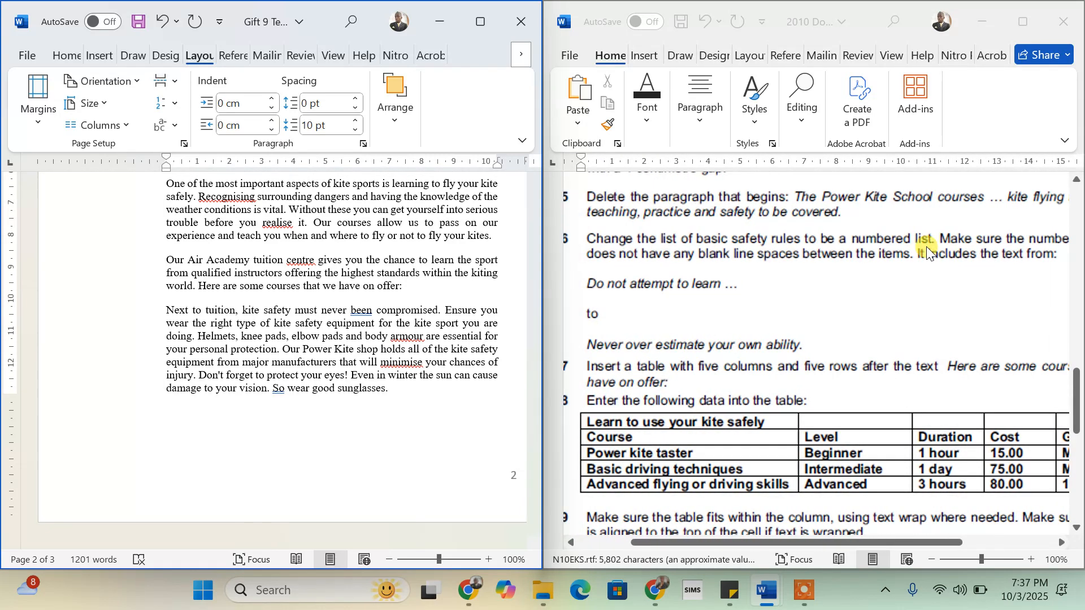
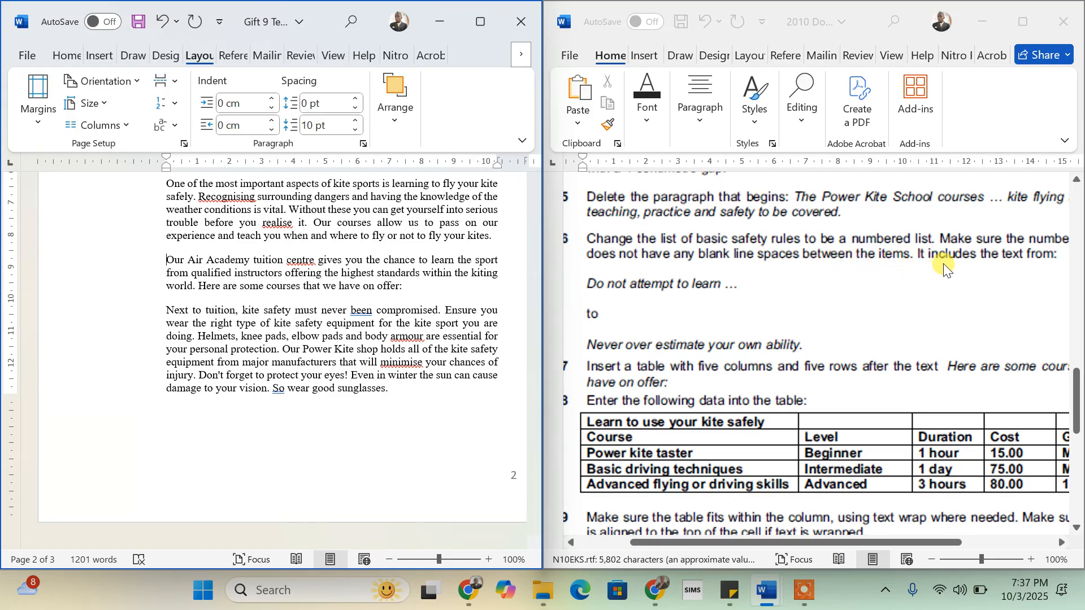
# - Maximize the Gift 9 Test window to full screen
pyautogui.hscroll(-1, 944, 270)
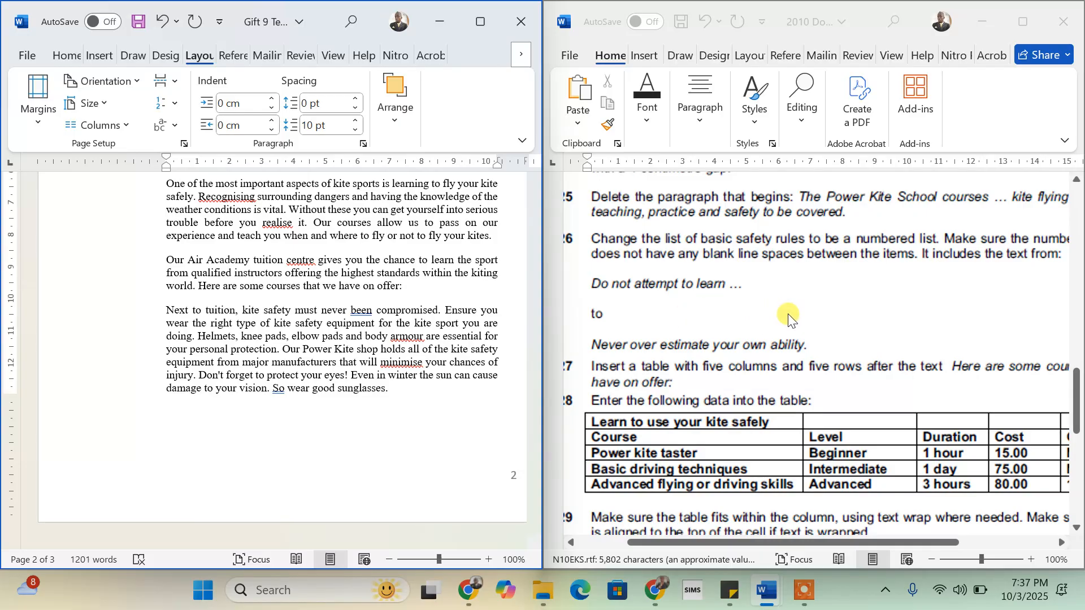
pyautogui.click(478, 23)
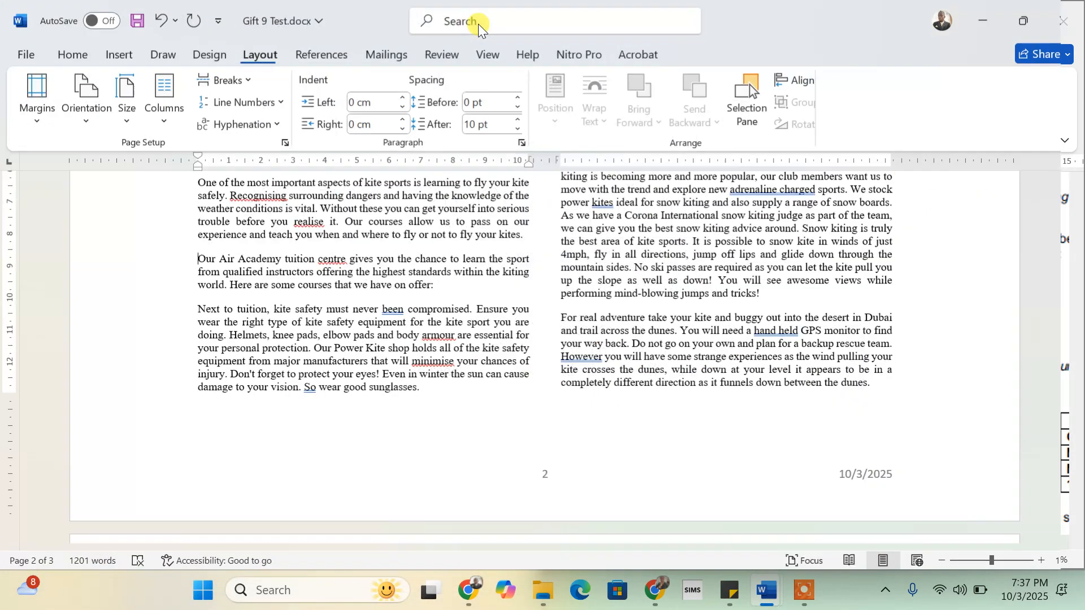
pyautogui.scroll(7, 492, 233)
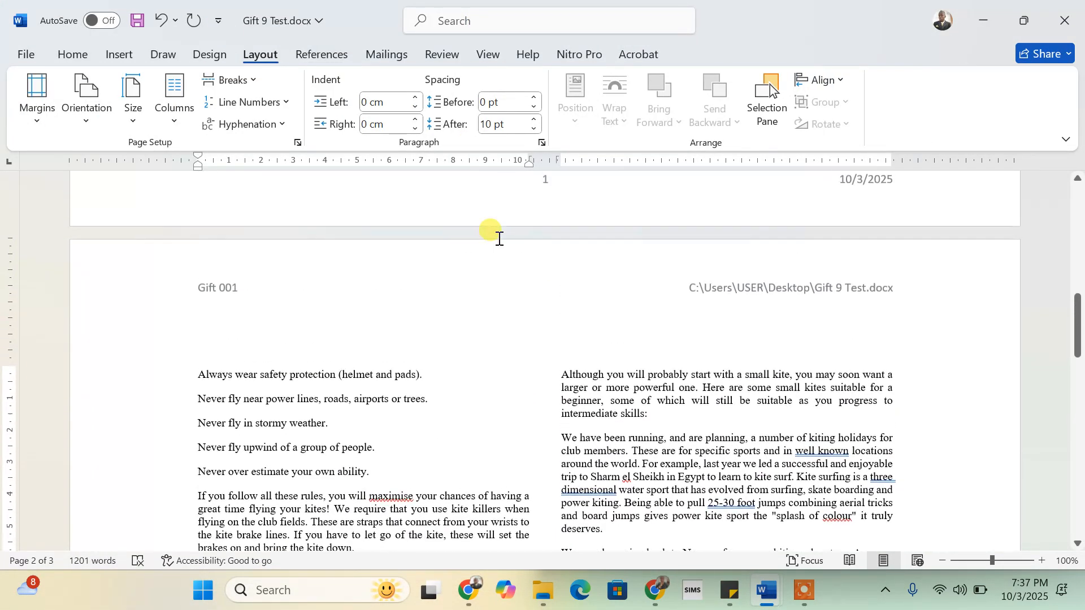
pyautogui.scroll(4, 500, 238)
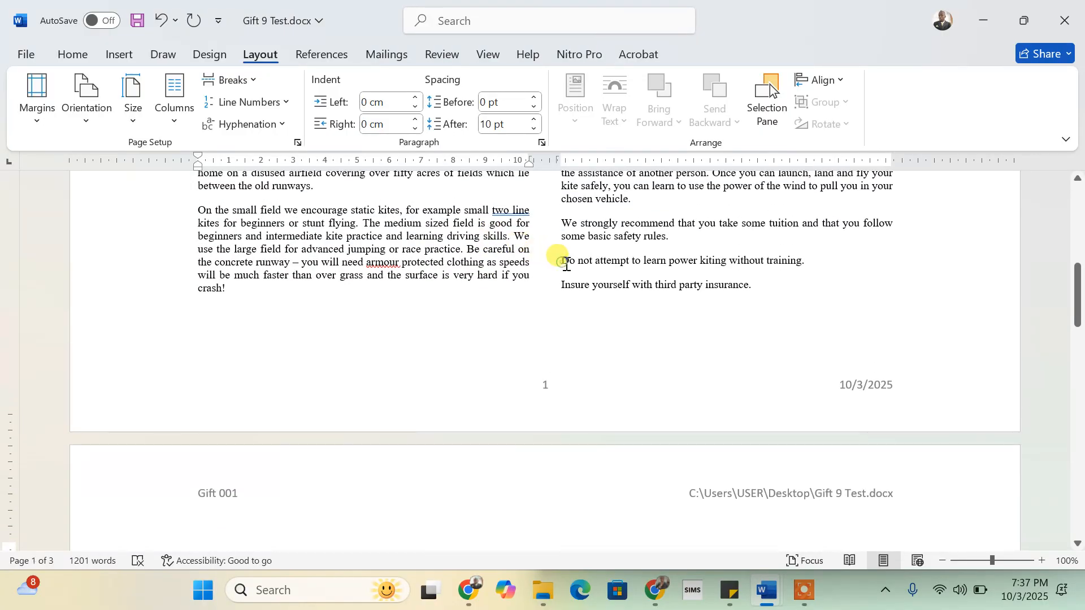
pyautogui.scroll(-1, 564, 264)
pyautogui.moveTo(564, 264); pyautogui.dragTo(601, 281)
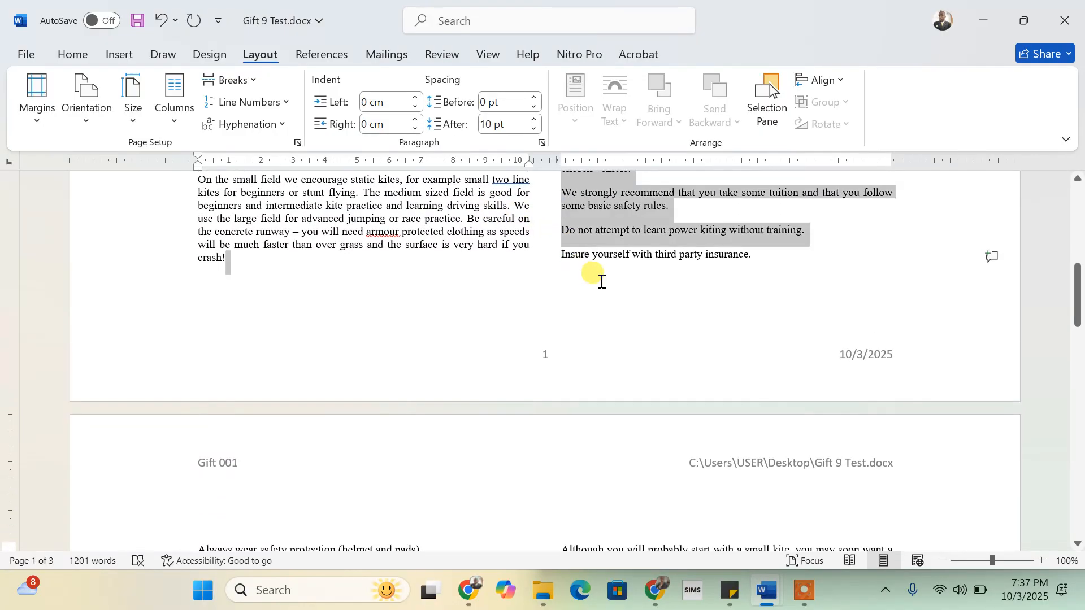
# - Select the safety rules from 'Do not attempt' to 'Never over estimate' across both columns
pyautogui.click(564, 237)
pyautogui.moveTo(564, 238); pyautogui.dragTo(375, 203)
pyautogui.scroll(8, 445, 322)
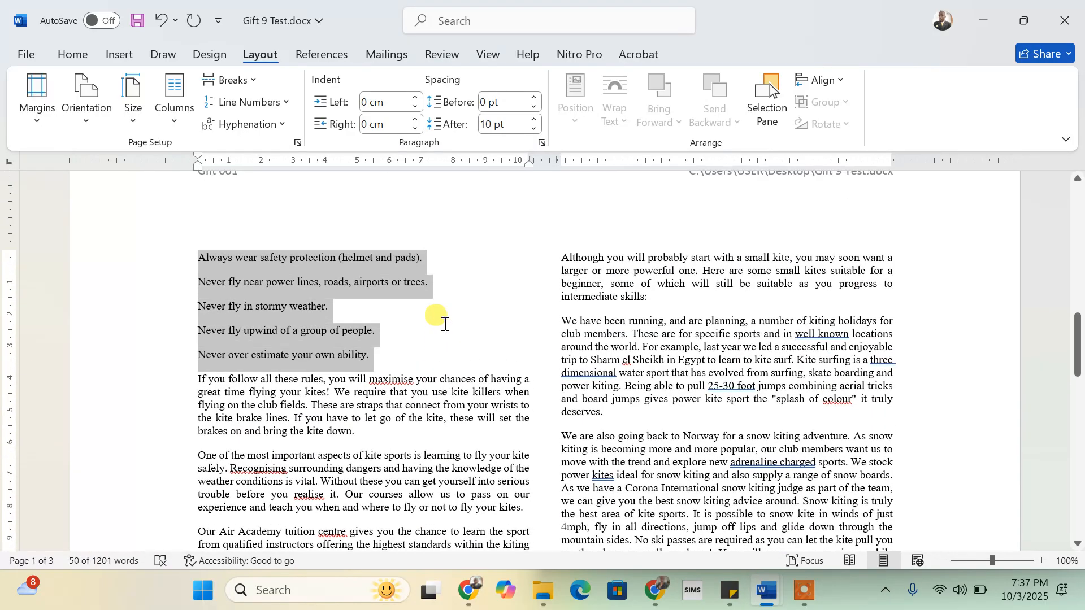
pyautogui.scroll(3, 445, 322)
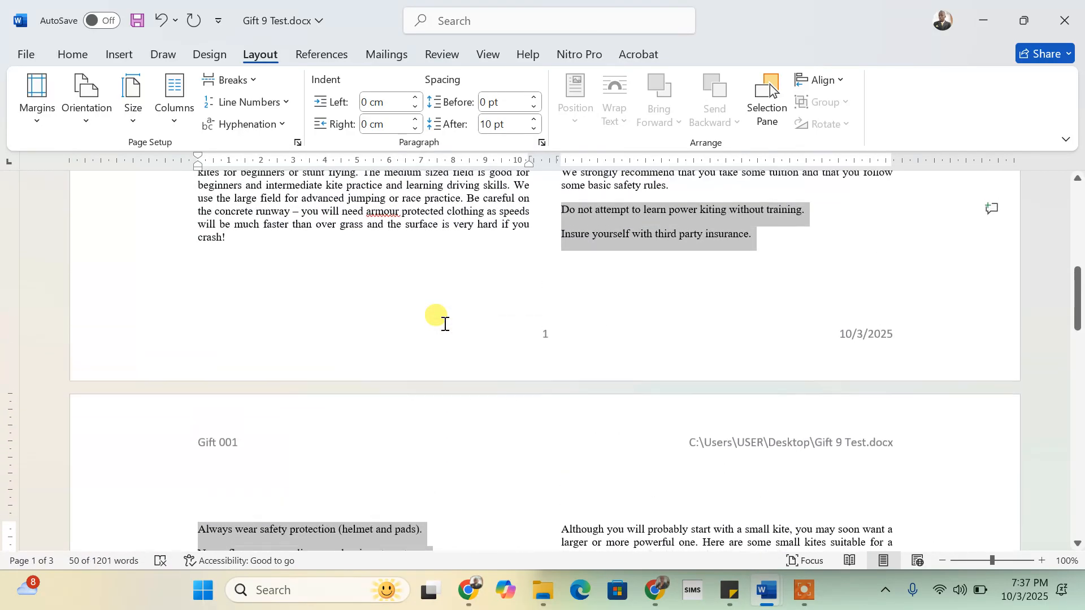
pyautogui.scroll(-4, 444, 320)
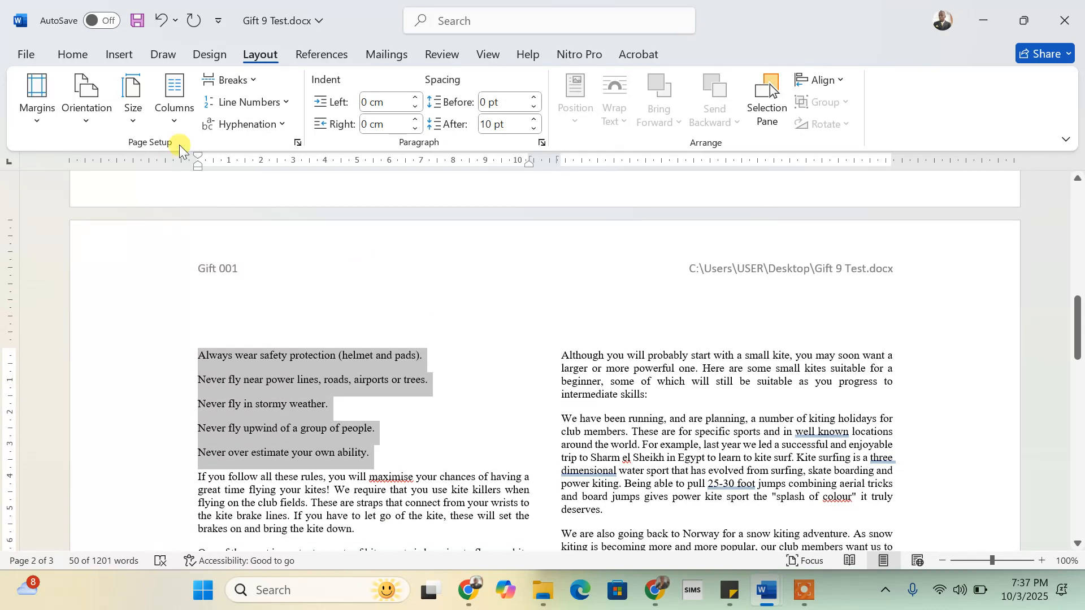
pyautogui.click(75, 60)
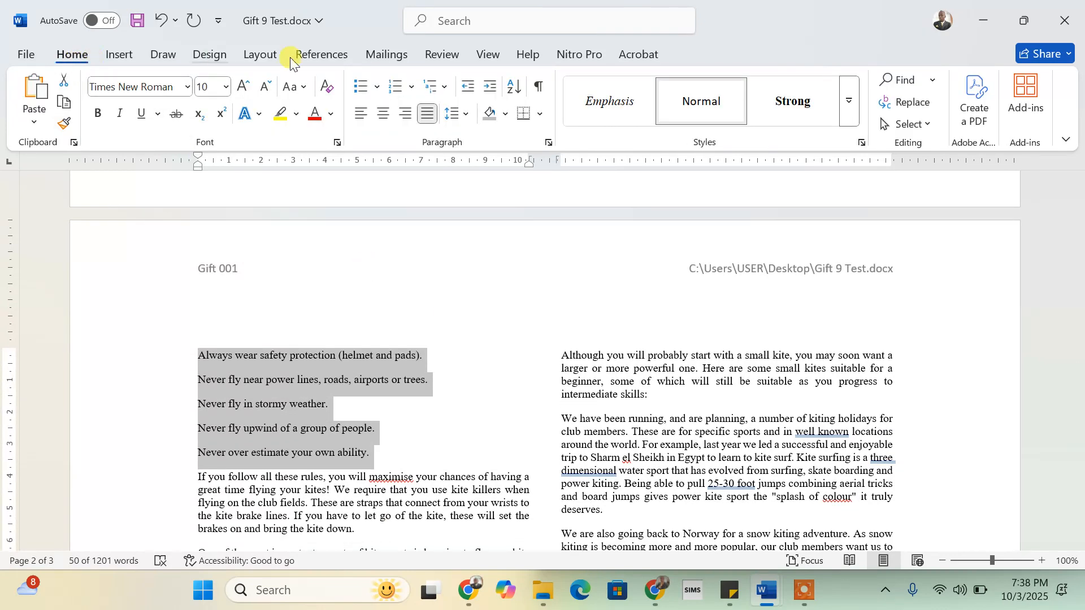
# - Number the selected safety rules, leave the line spacing unchanged, and deselect the list
pyautogui.click(395, 87)
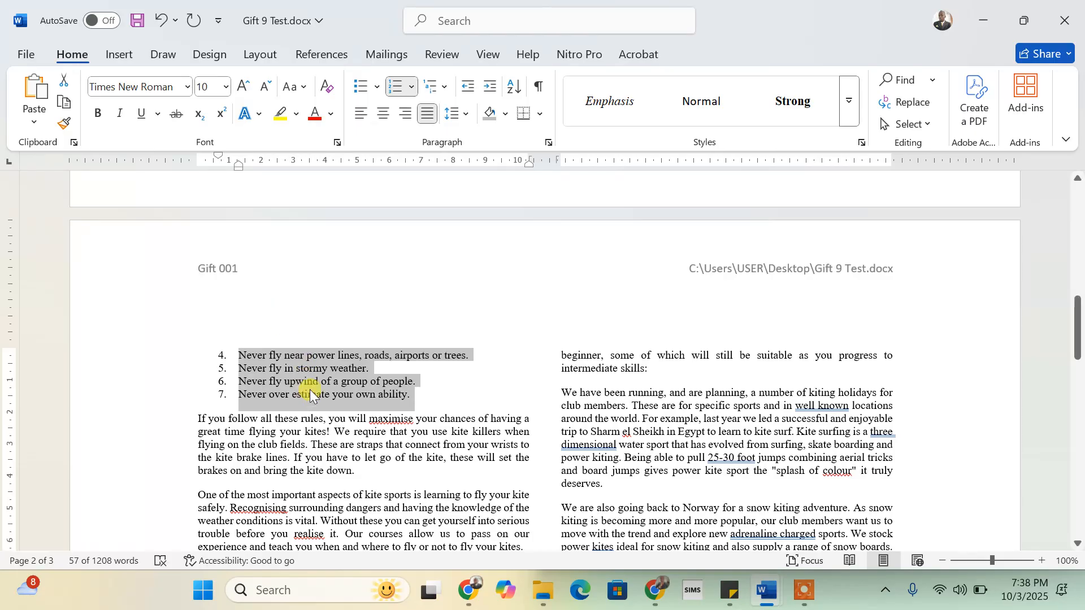
pyautogui.scroll(8, 324, 380)
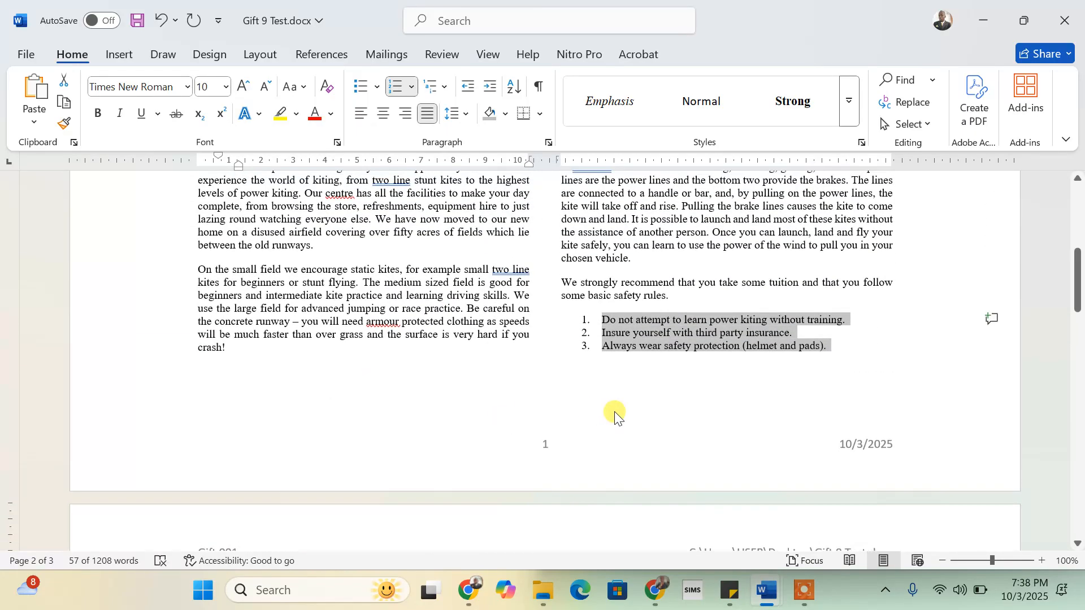
pyautogui.click(468, 112)
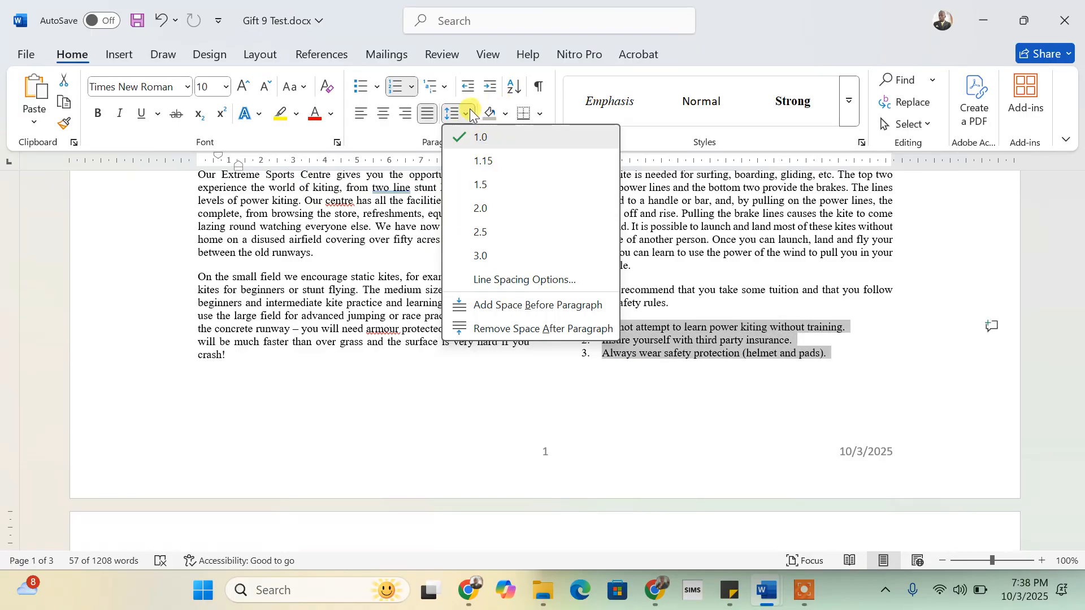
pyautogui.click(709, 318)
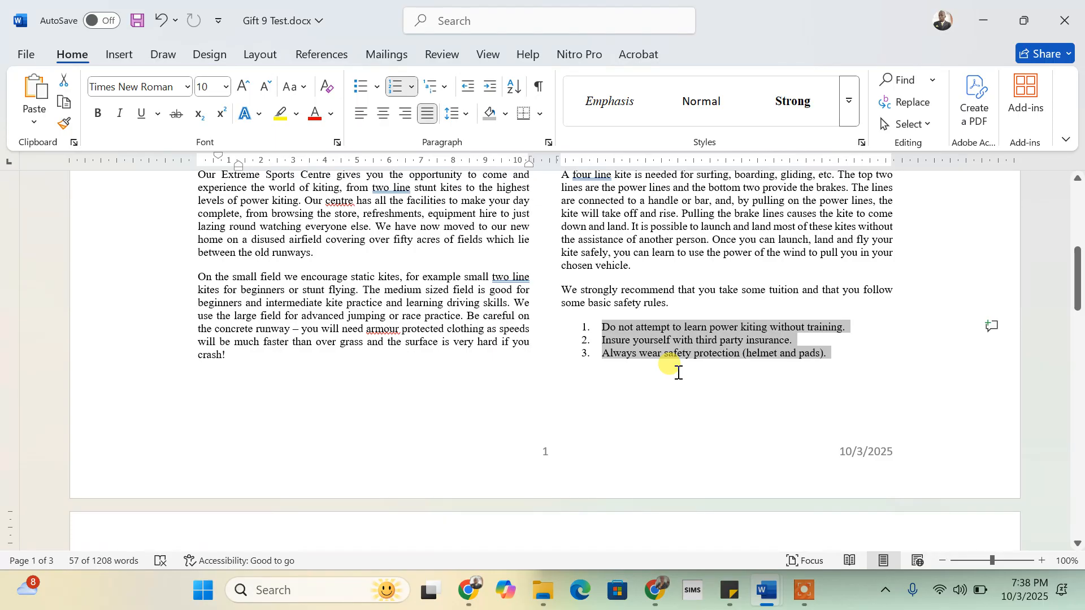
pyautogui.click(455, 113)
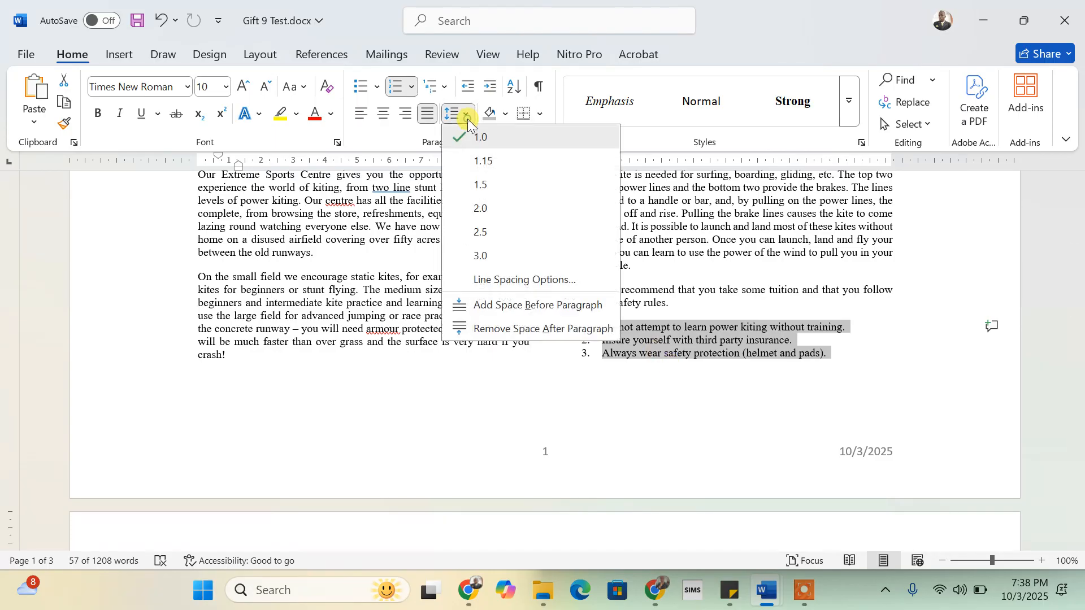
pyautogui.click(733, 346)
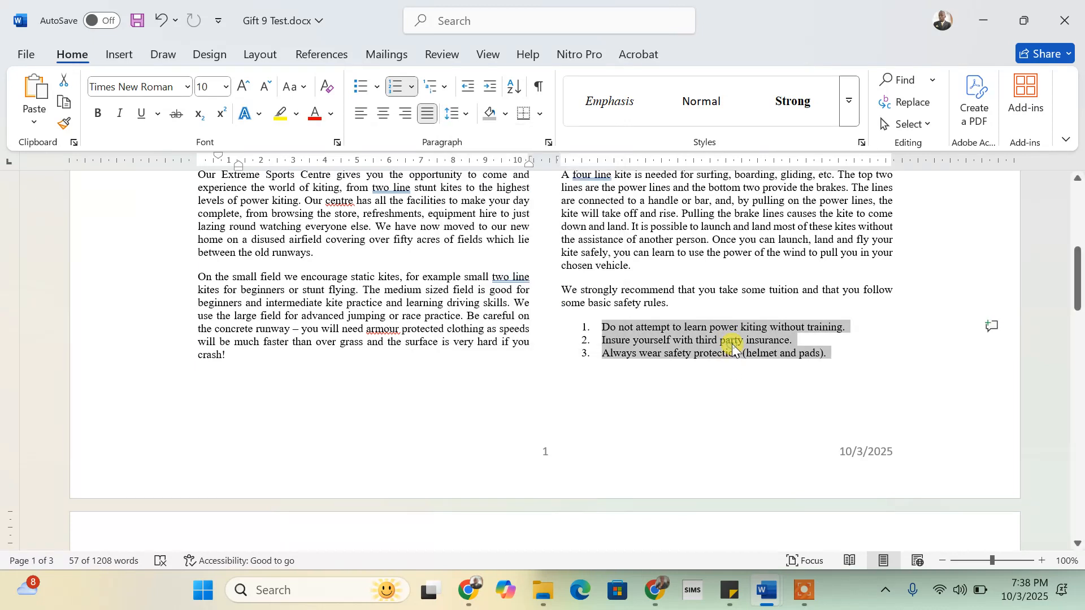
pyautogui.click(732, 344)
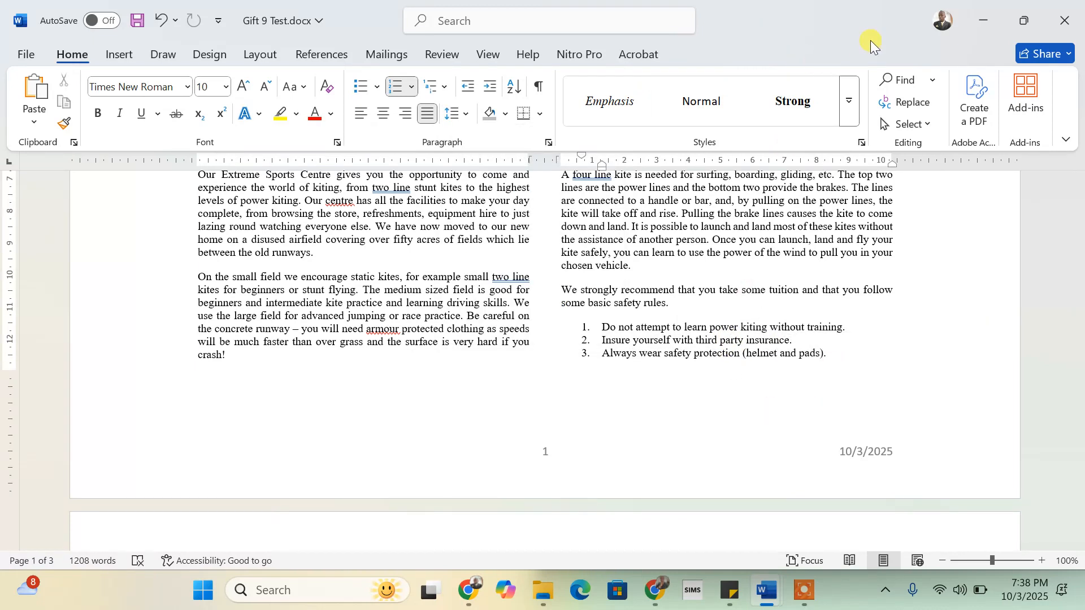
# - Snap Word to the left half and scroll the instructions to the five-by-five table step
pyautogui.moveTo(1025, 22)
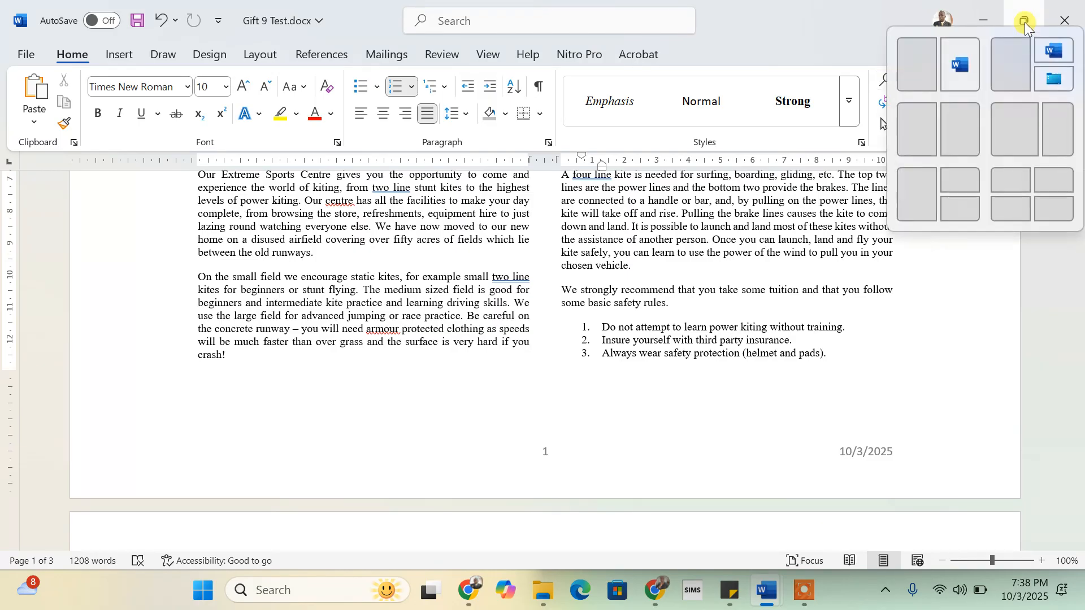
pyautogui.click(911, 69)
pyautogui.click(740, 310)
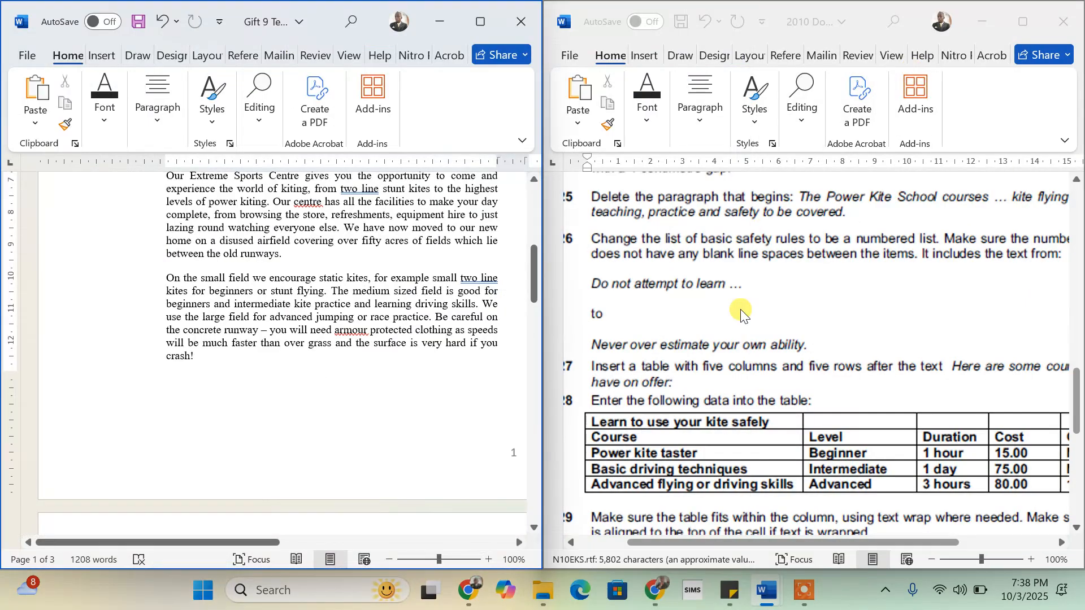
pyautogui.scroll(-2, 762, 412)
pyautogui.scroll(-3, 762, 411)
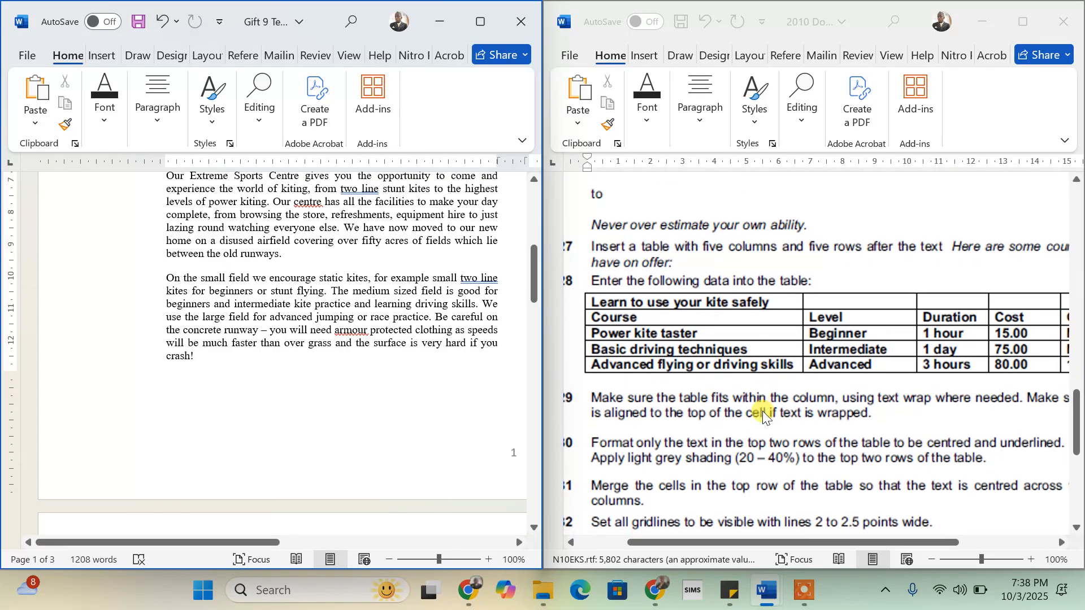
pyautogui.scroll(4, 763, 415)
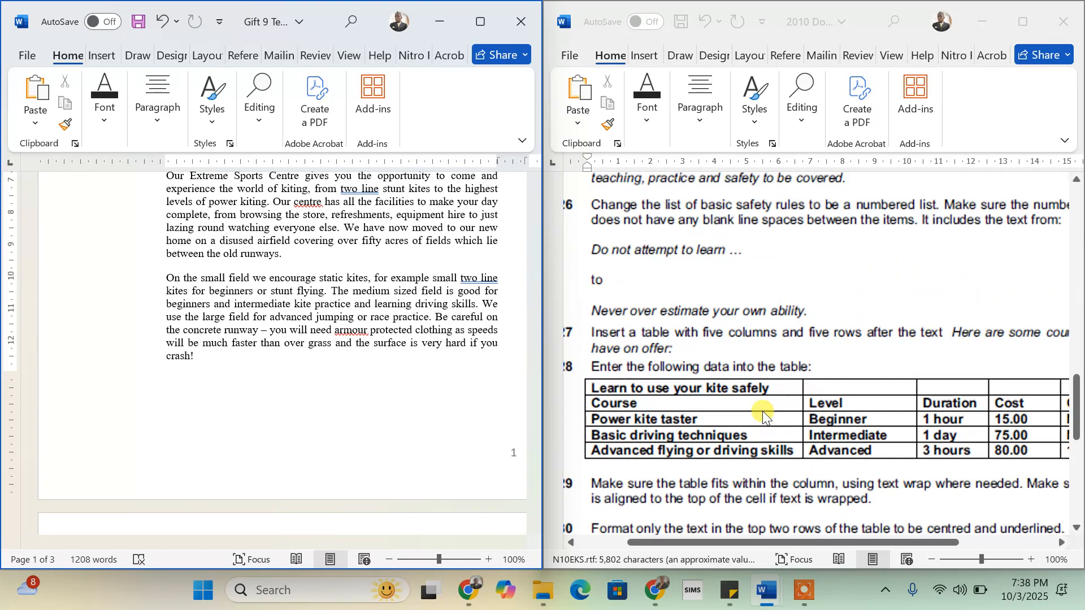
pyautogui.scroll(-1, 762, 412)
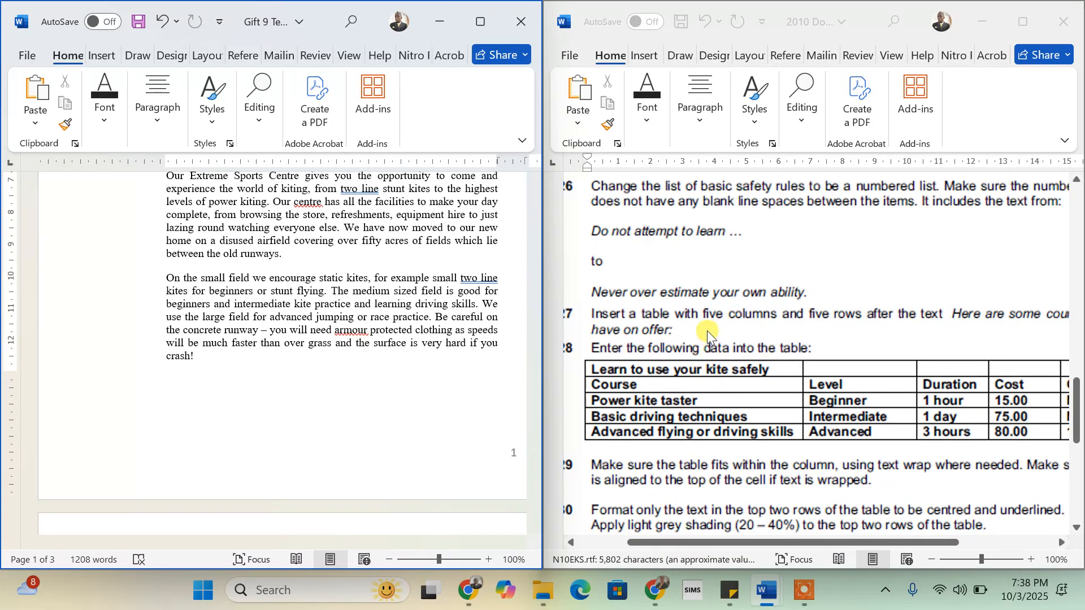
pyautogui.hscroll(4, 738, 319)
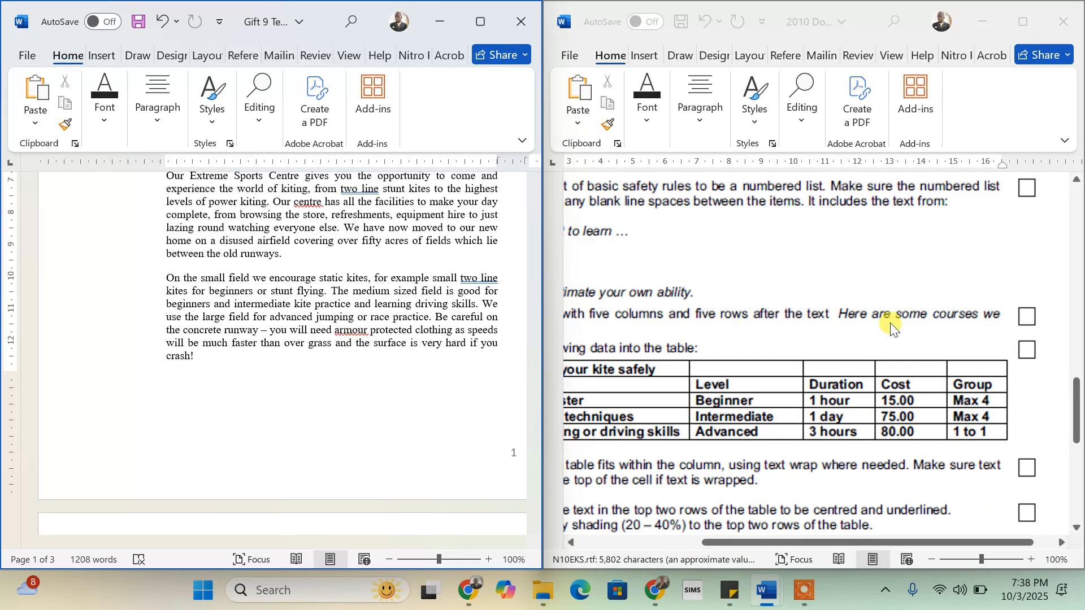
pyautogui.hscroll(-3, 891, 328)
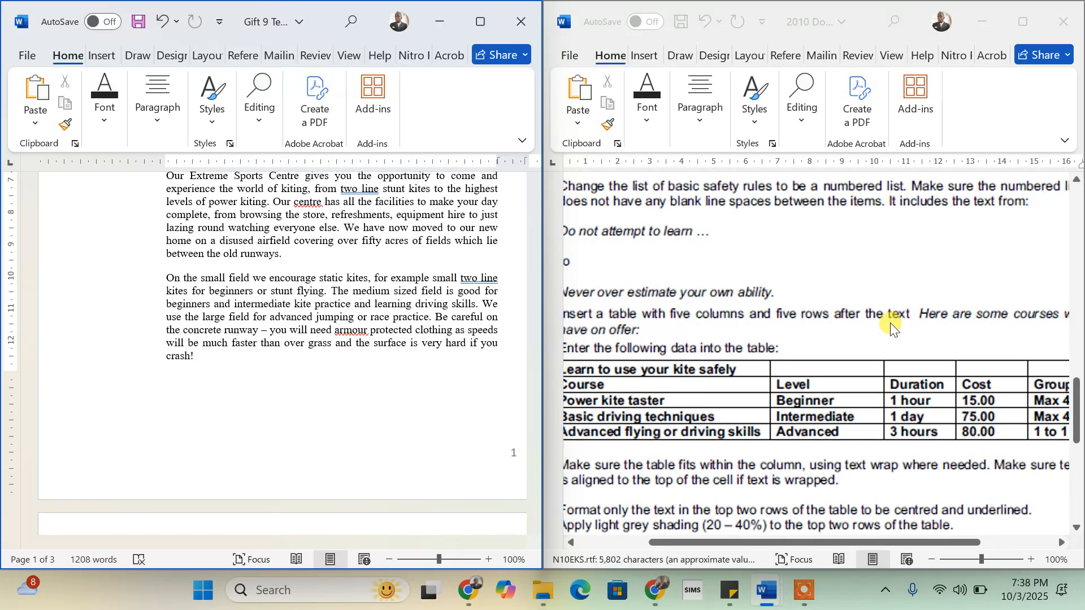
pyautogui.hscroll(-2, 891, 328)
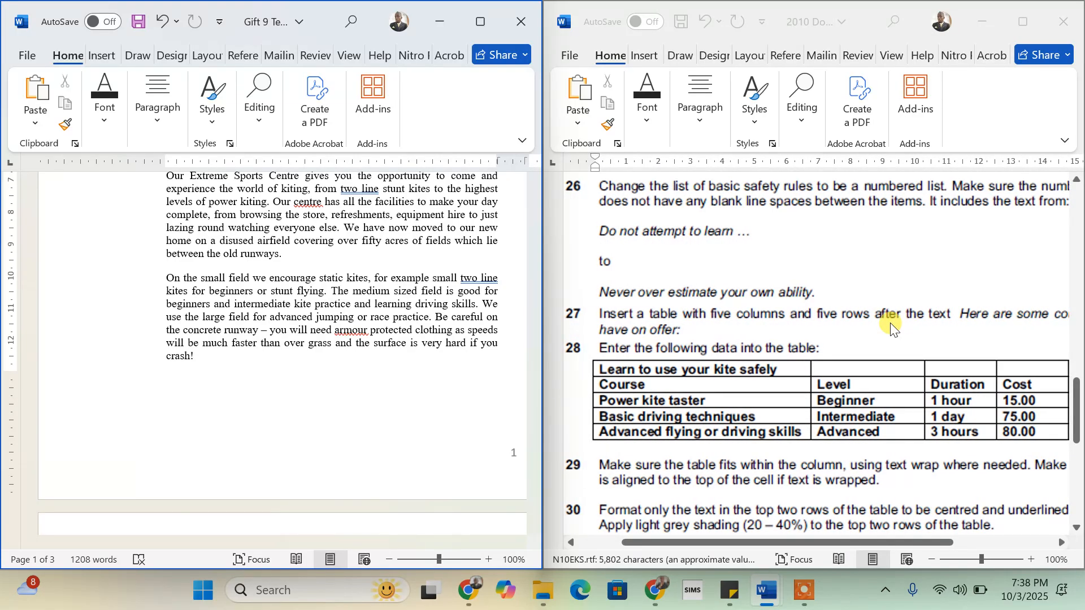
pyautogui.hscroll(6, 892, 327)
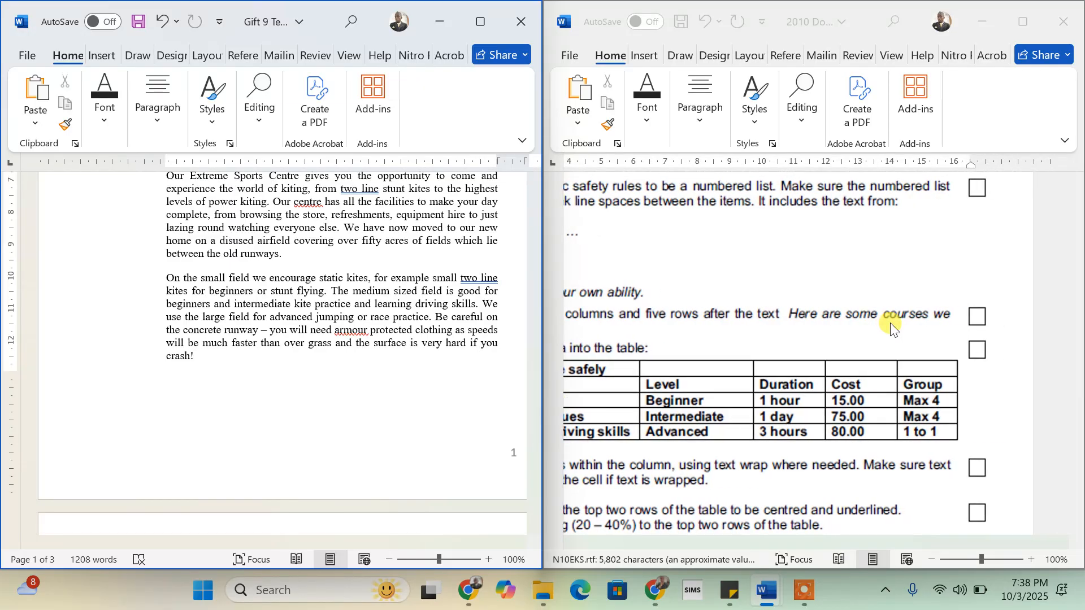
pyautogui.hscroll(-1, 891, 328)
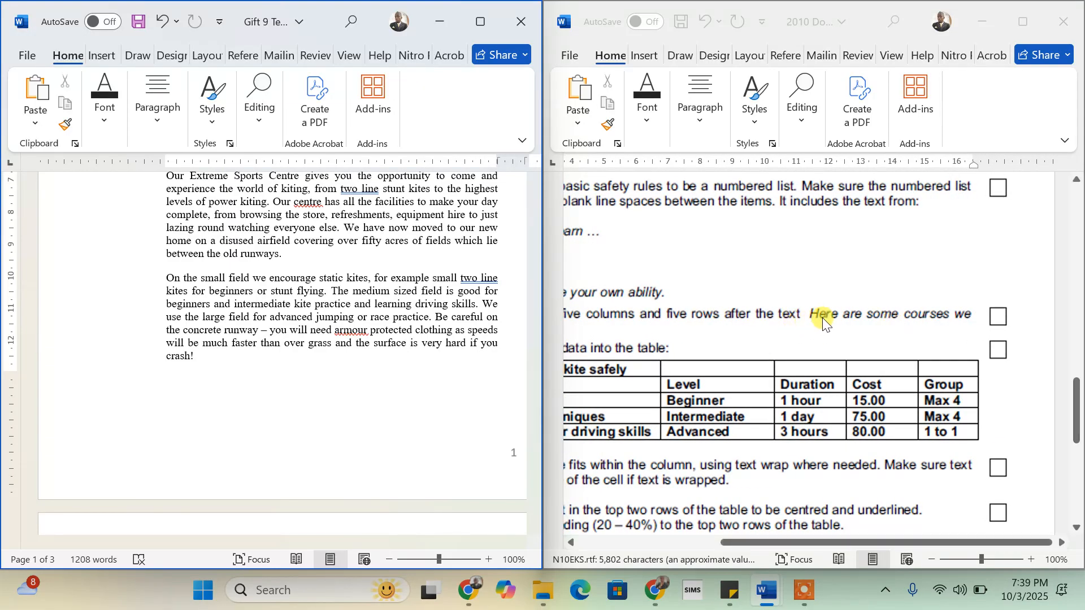
pyautogui.click(336, 320)
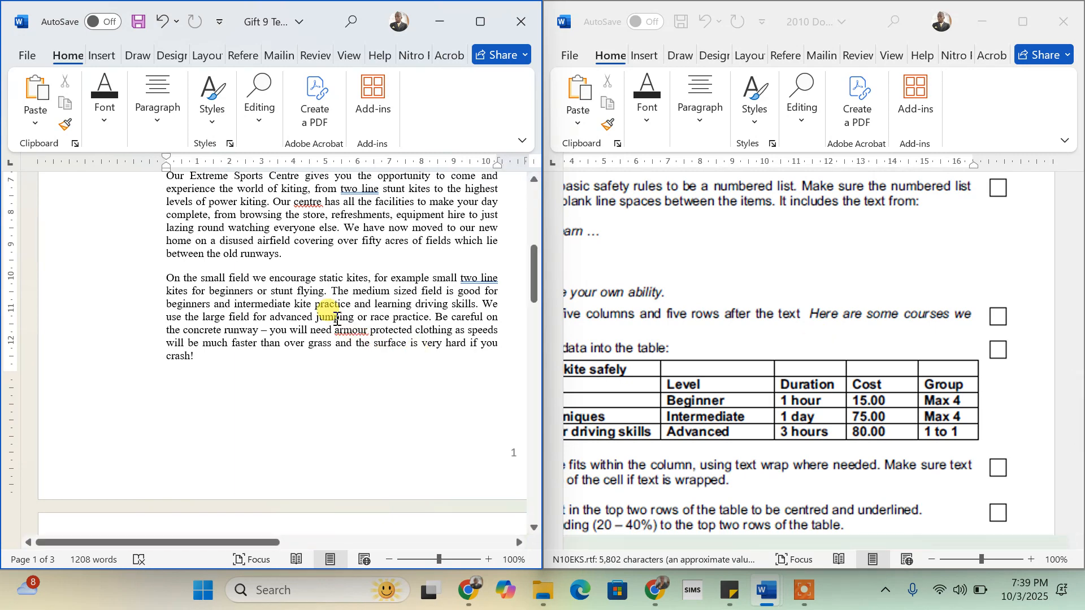
# - Find 'here are some', add a blank paragraph after 'on offer:', and maximize the window
pyautogui.hotkey('ctrl', 'f')
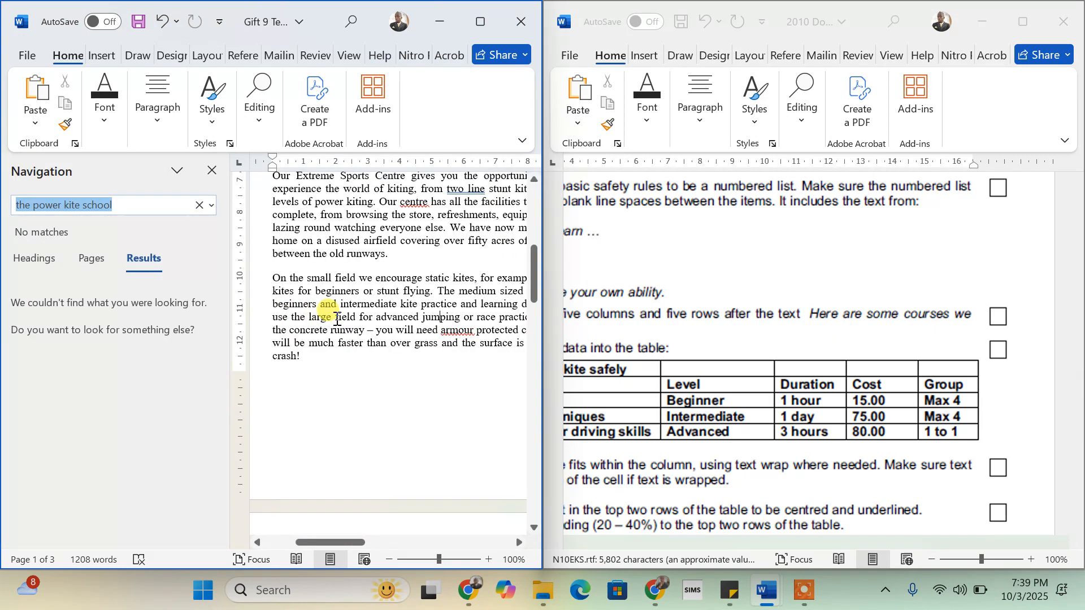
pyautogui.write('here are')
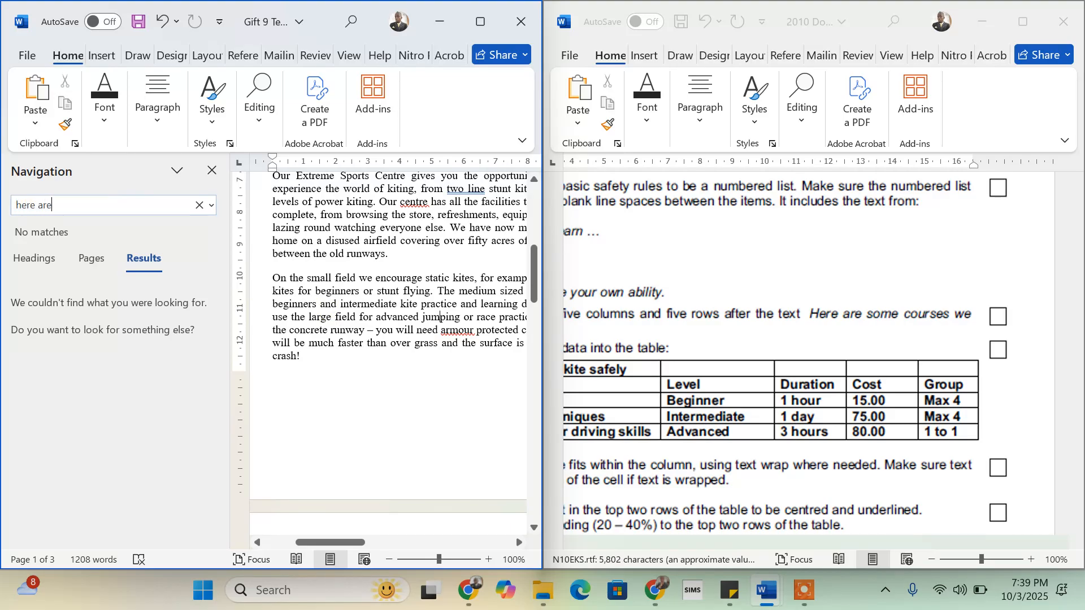
pyautogui.write(' some cou')
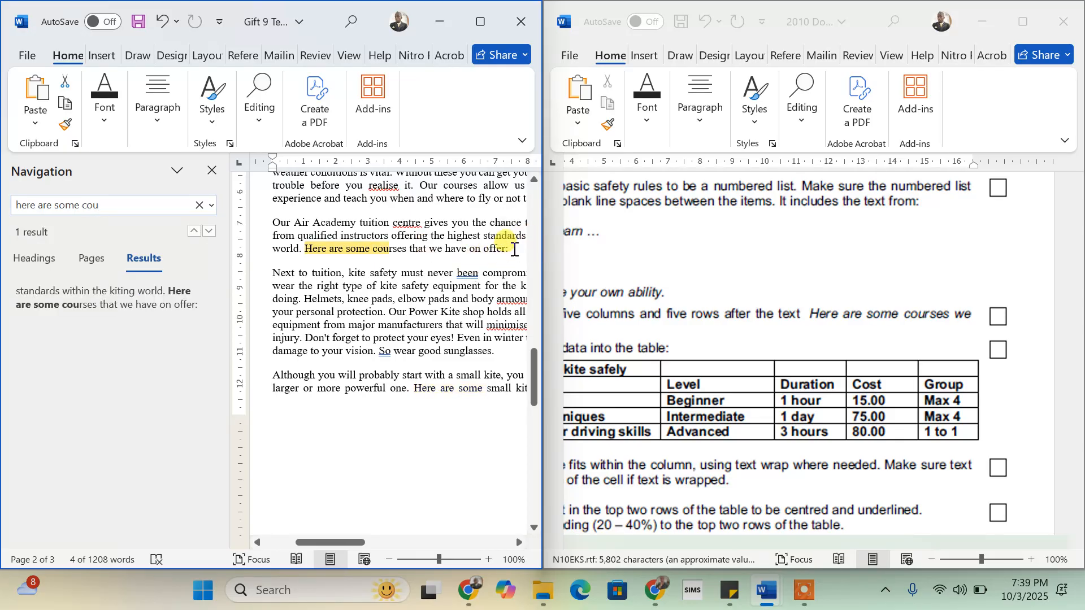
pyautogui.click(514, 250)
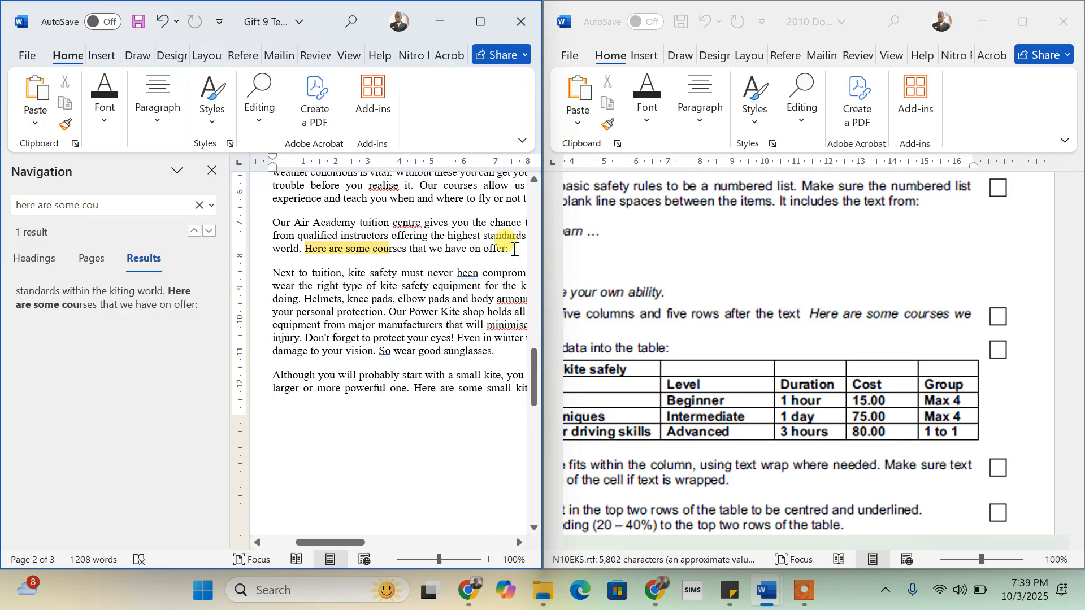
pyautogui.press('Return')
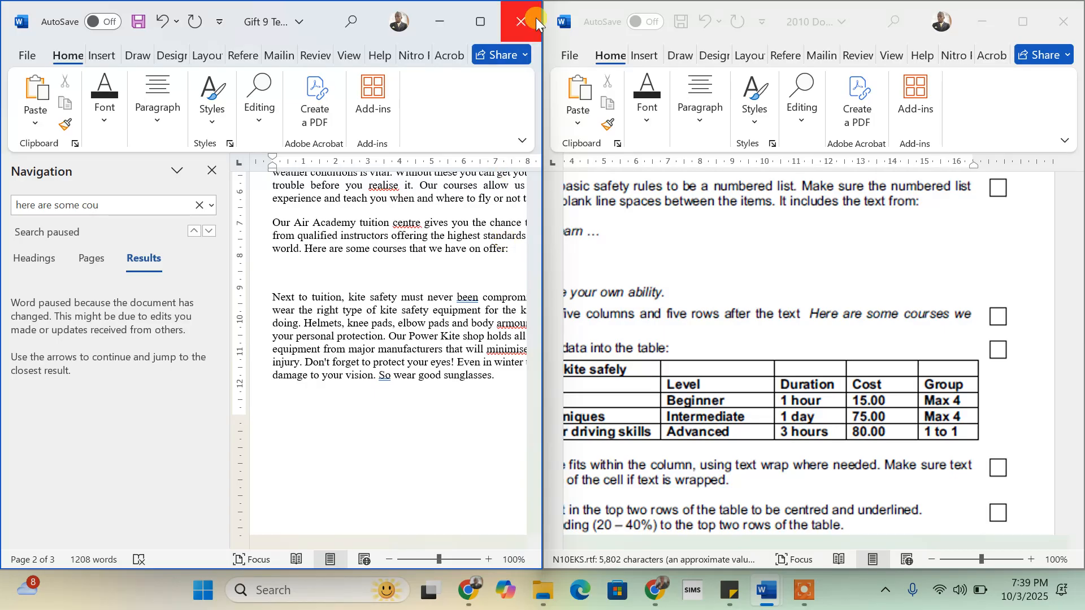
pyautogui.click(480, 21)
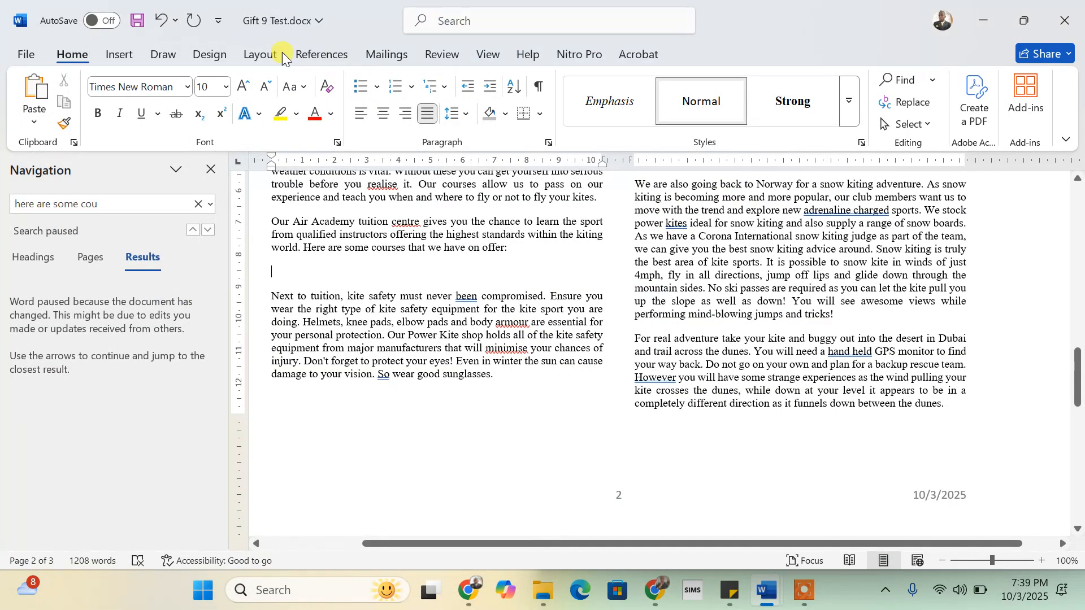
# - Close the Navigation pane and insert a 5×5 table below the courses sentence
pyautogui.click(207, 166)
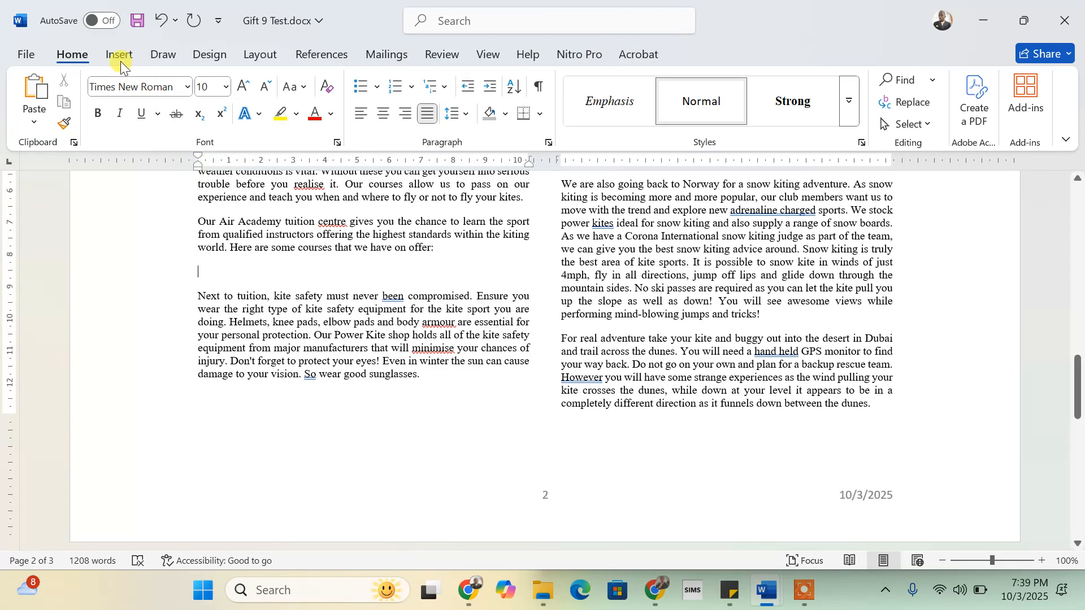
pyautogui.click(120, 55)
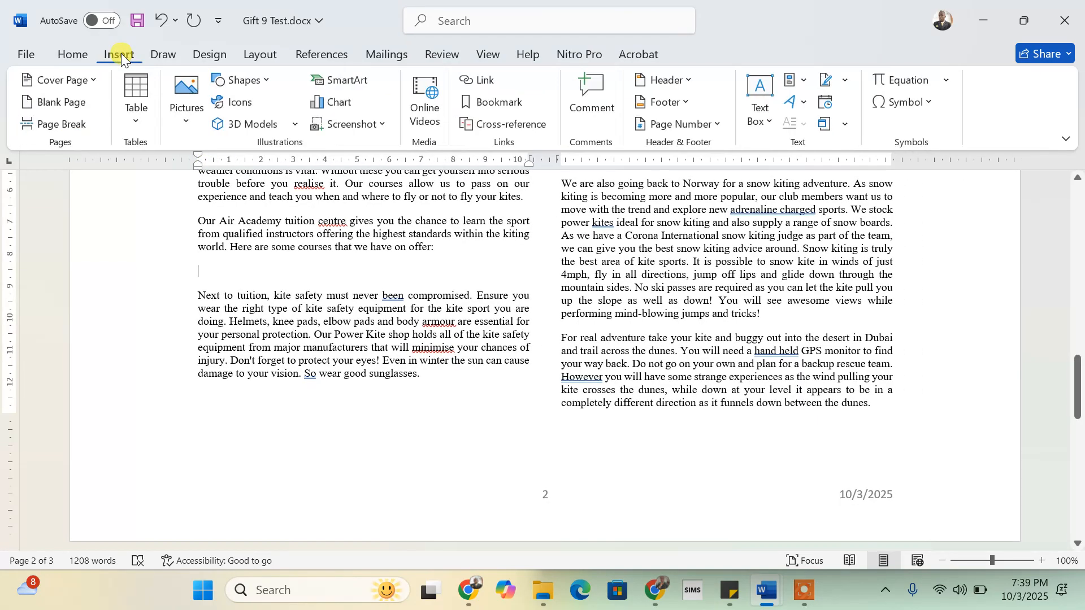
pyautogui.click(144, 121)
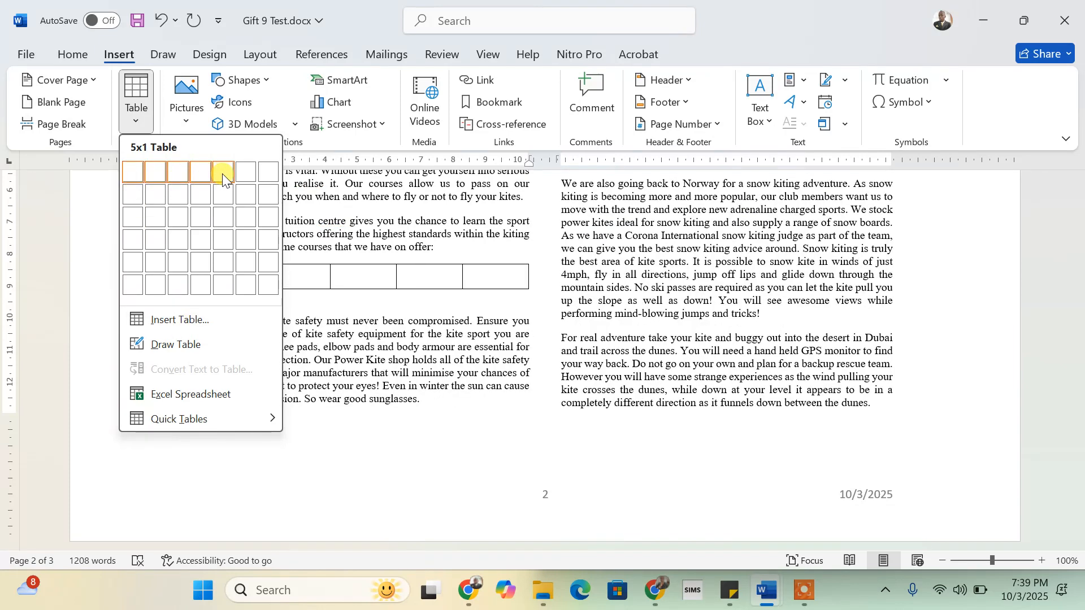
pyautogui.click(226, 260)
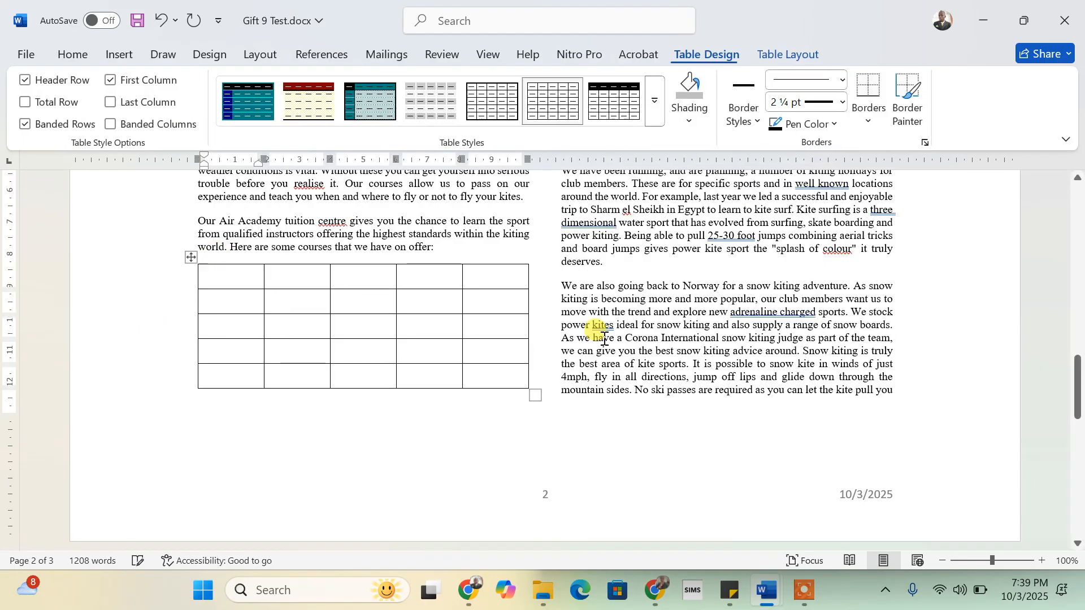
# - Snap the document back to the left half beside the instructions
pyautogui.moveTo(1023, 20)
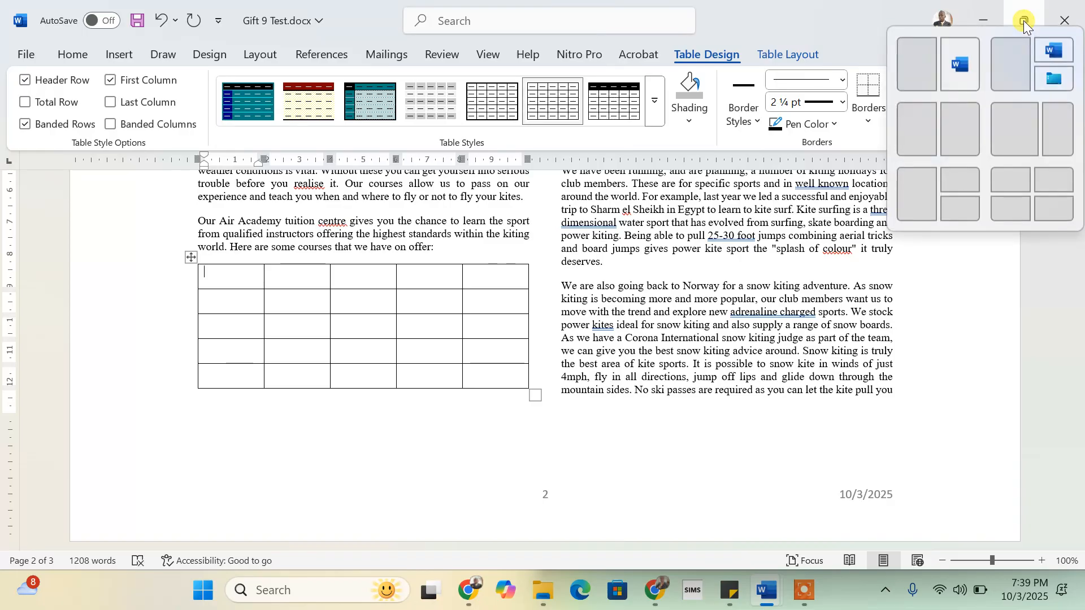
pyautogui.click(921, 72)
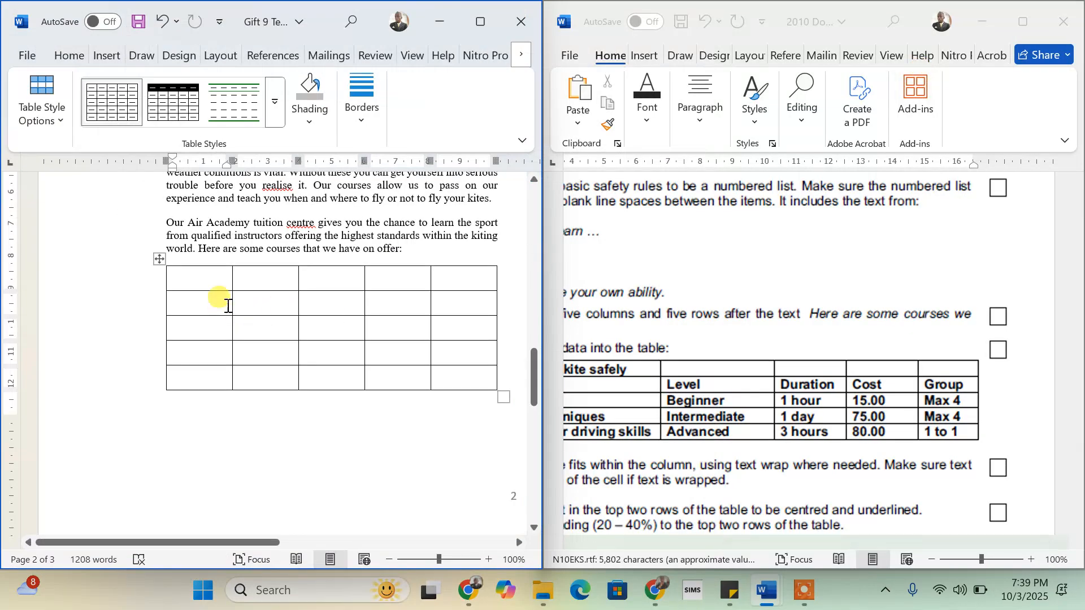
pyautogui.hscroll(-5, 786, 412)
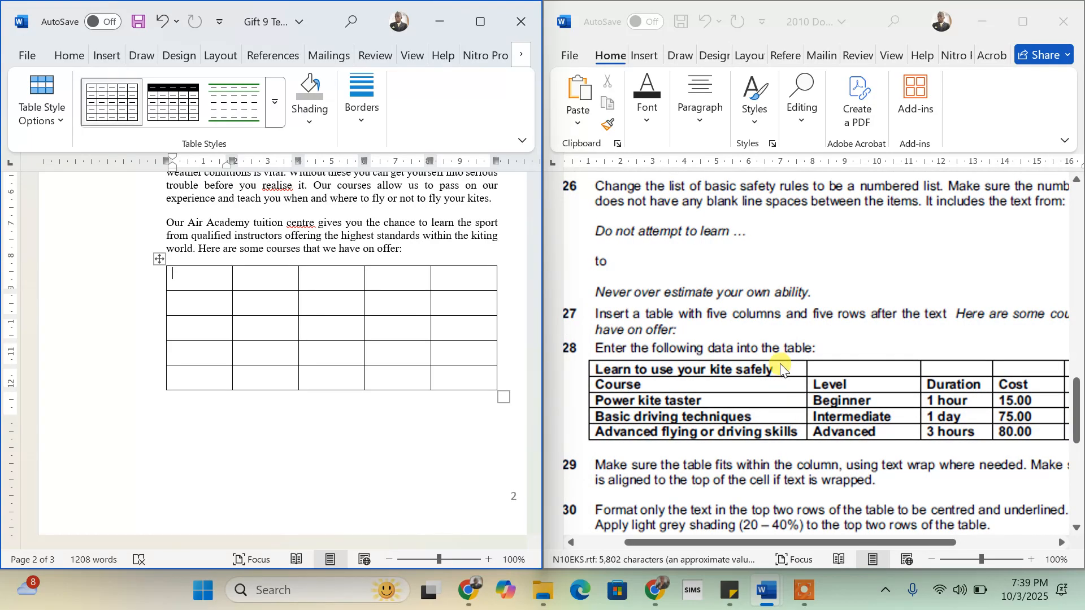
# - Type 'Learn to use your kite safely', 'Course' and 'Power kite taster' down the first column
pyautogui.click(184, 283)
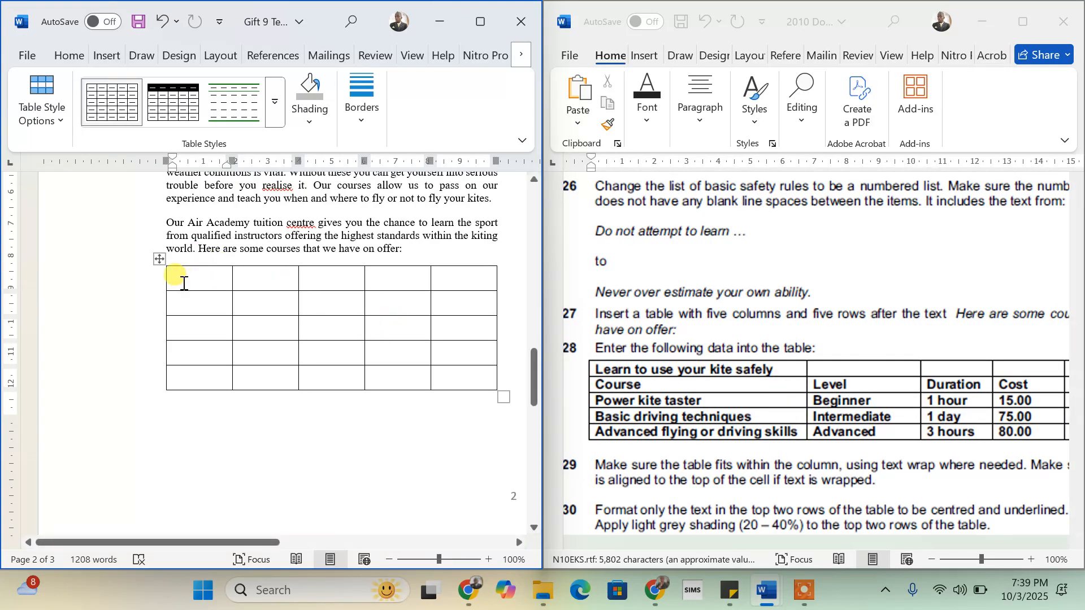
pyautogui.write('le')
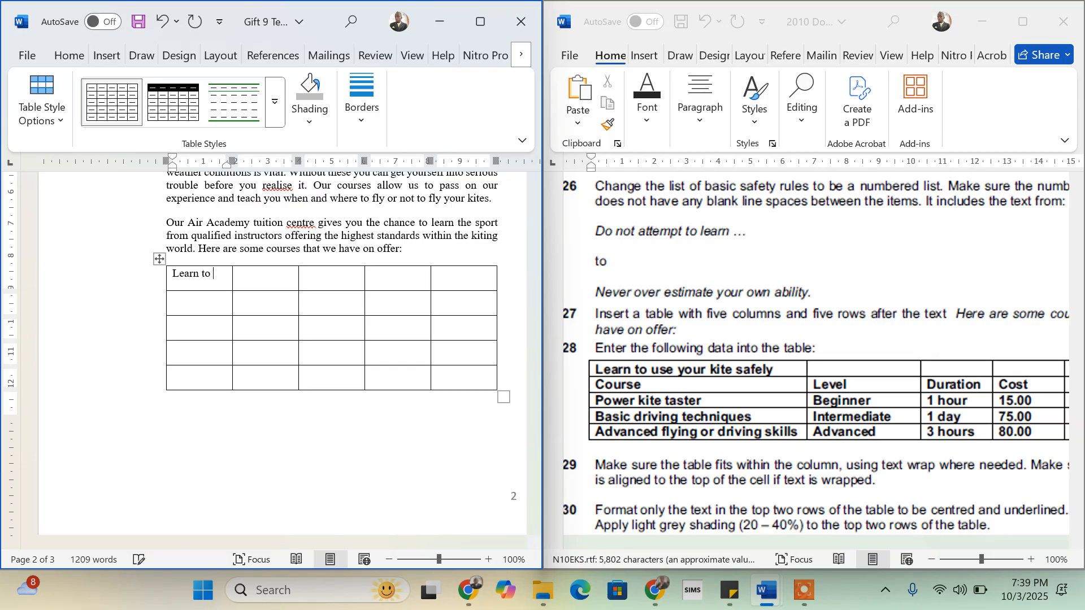
pyautogui.write('arn to use')
pyautogui.write('you')
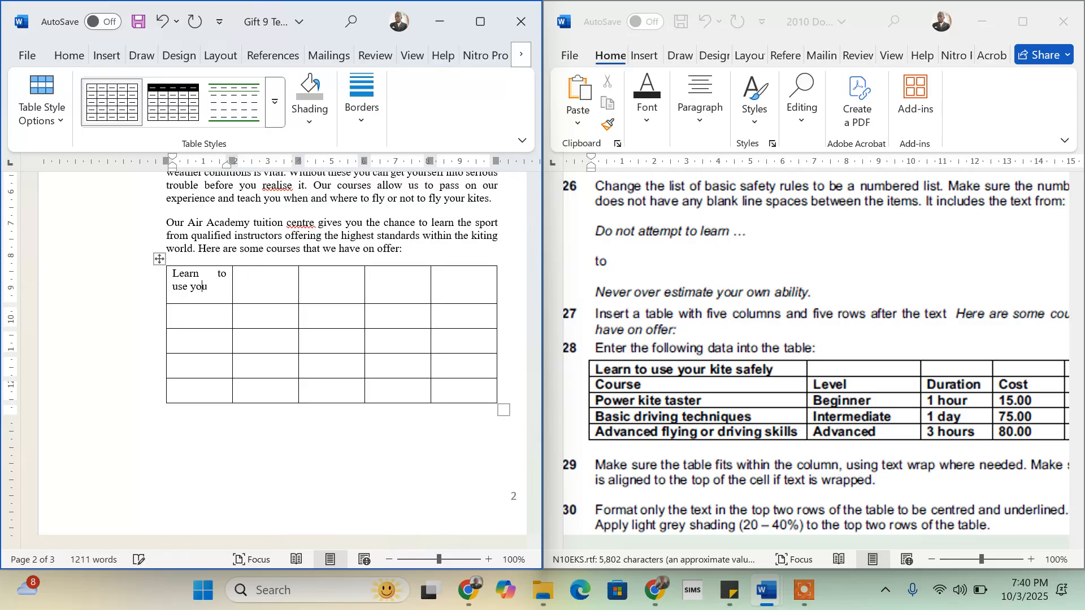
pyautogui.write('r kite')
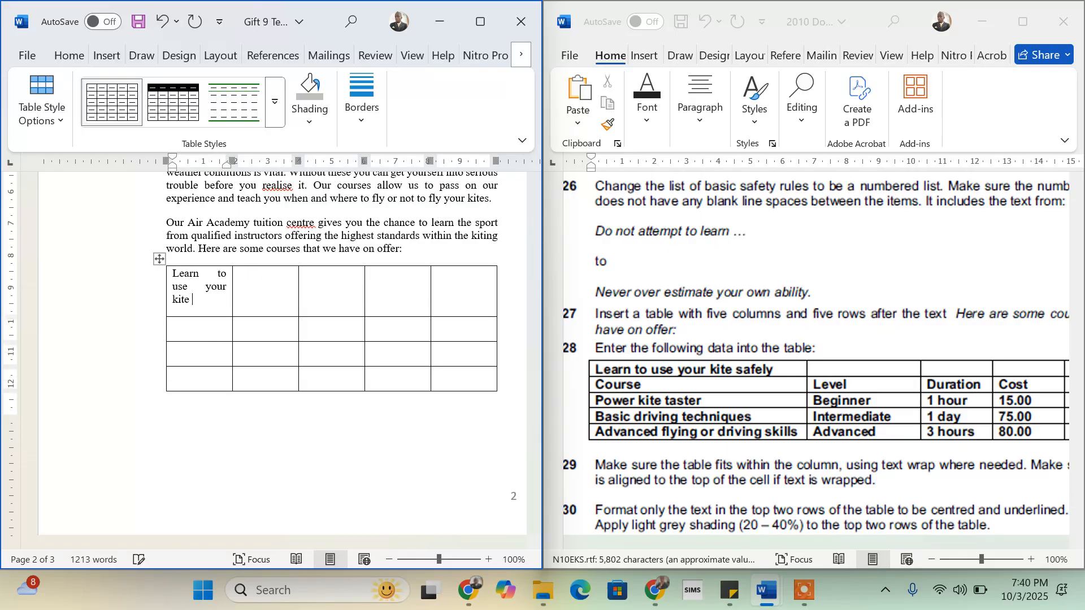
pyautogui.write(' saf')
pyautogui.write('ely')
pyautogui.write('C')
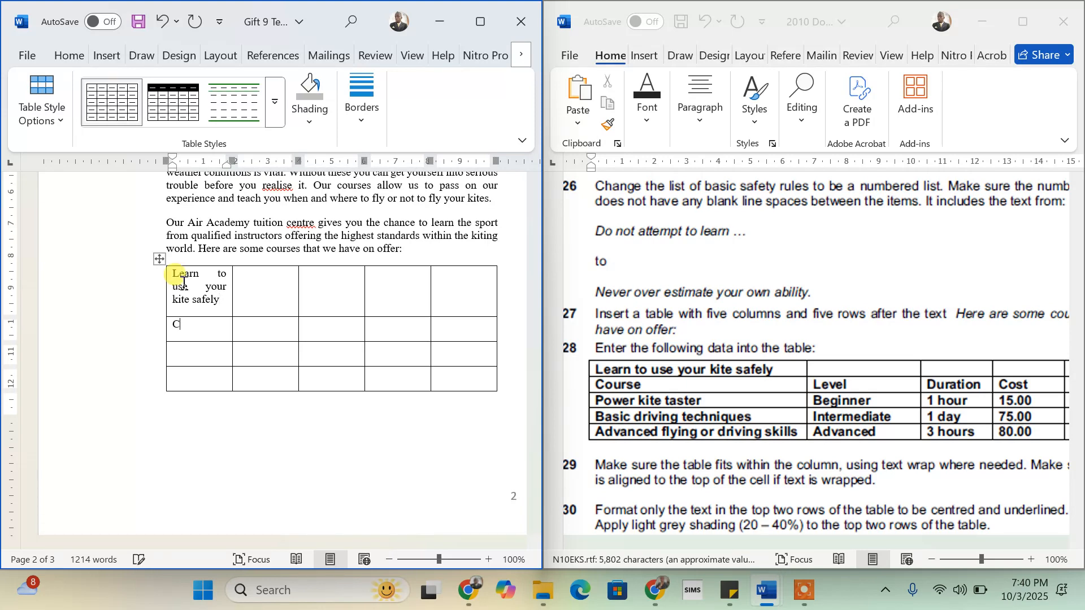
pyautogui.write('ourseP')
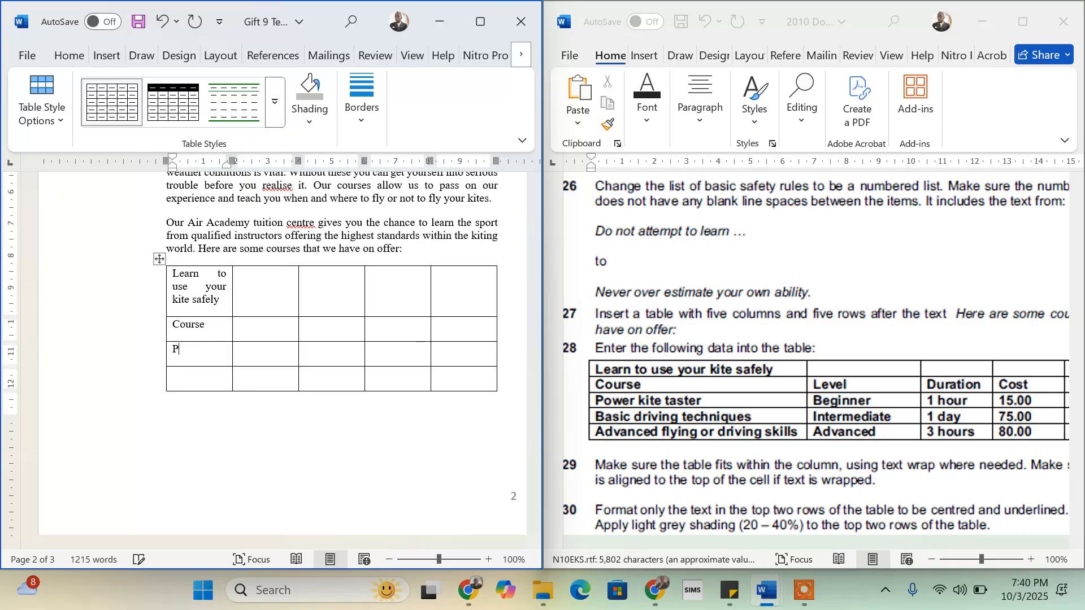
pyautogui.write('ower kite taster')
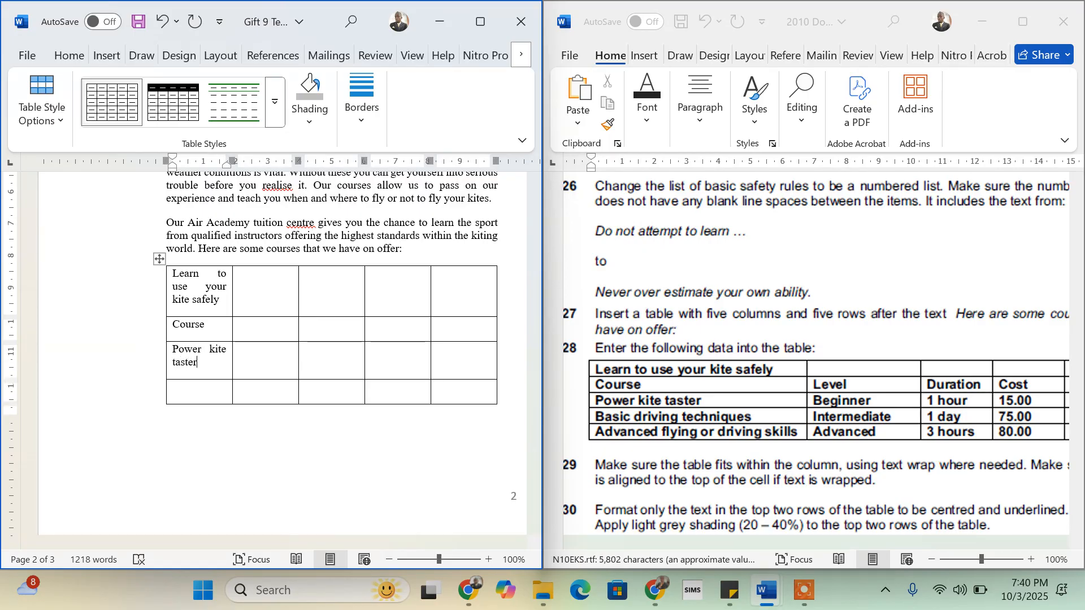
pyautogui.click(173, 387)
# - Enter 'basic driving techniques' in row four and 'Advanced flying or driving skills' in the last row
pyautogui.write('basic driving')
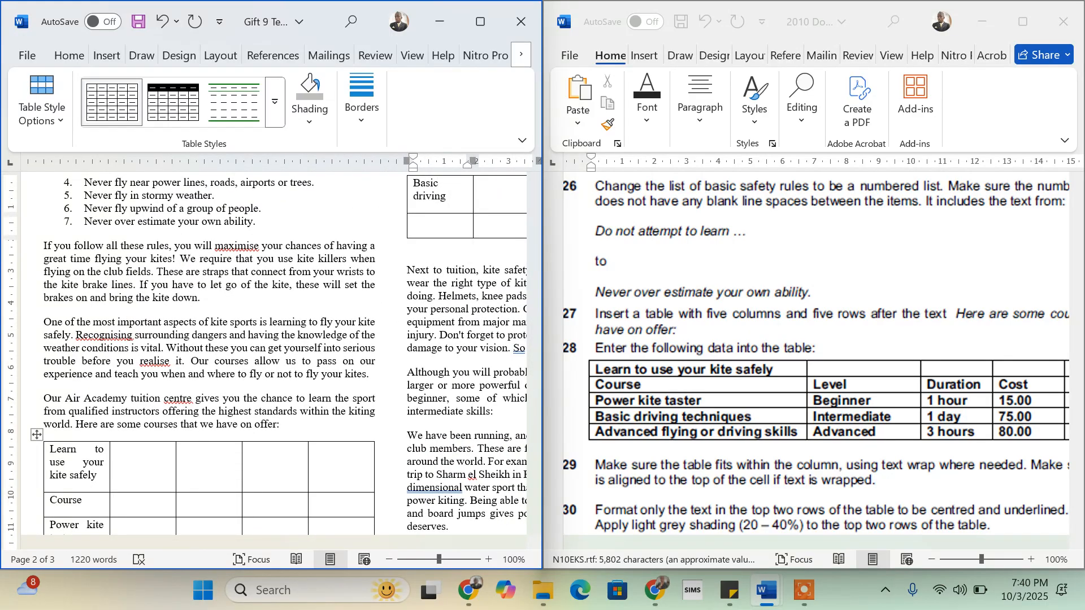
pyautogui.write(' techniques')
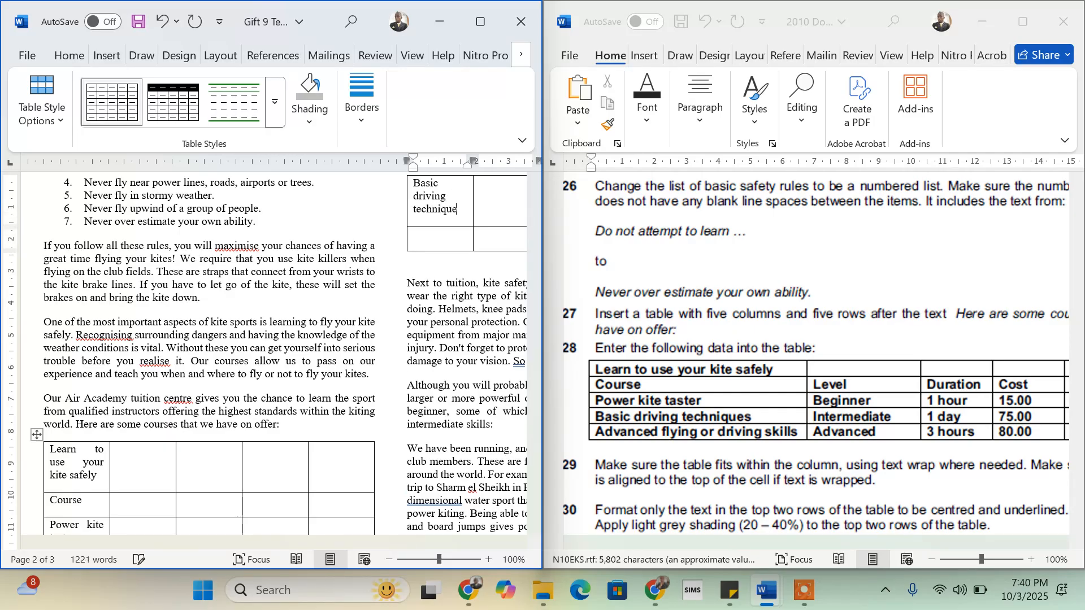
pyautogui.click(414, 234)
pyautogui.write('avd')
pyautogui.press('BackSpace')
pyautogui.press('BackSpace')
pyautogui.write('dvanced fl')
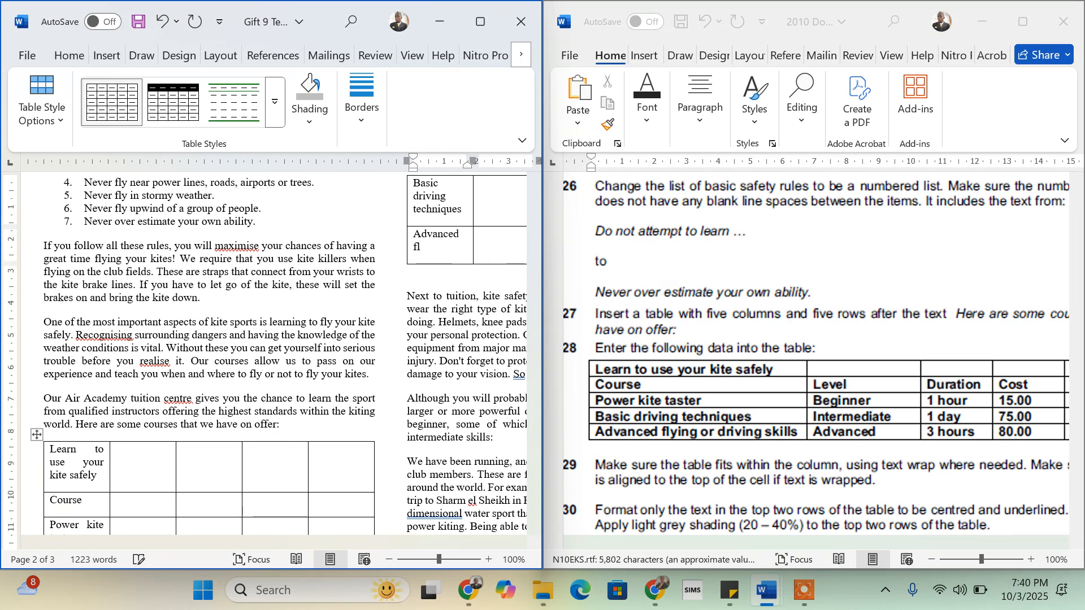
pyautogui.write('ying or driving ')
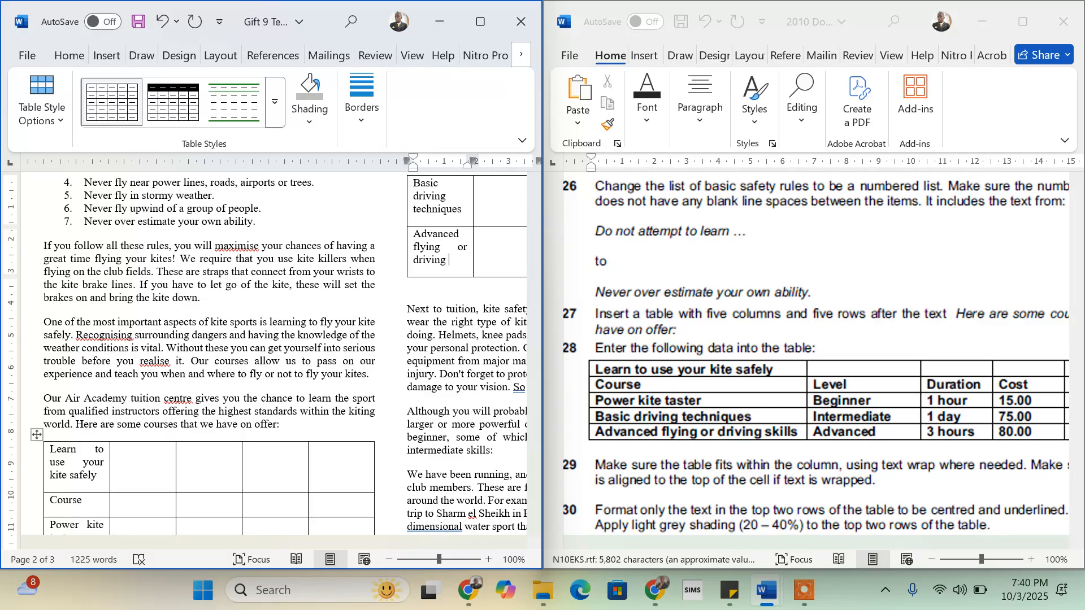
pyautogui.write('skills')
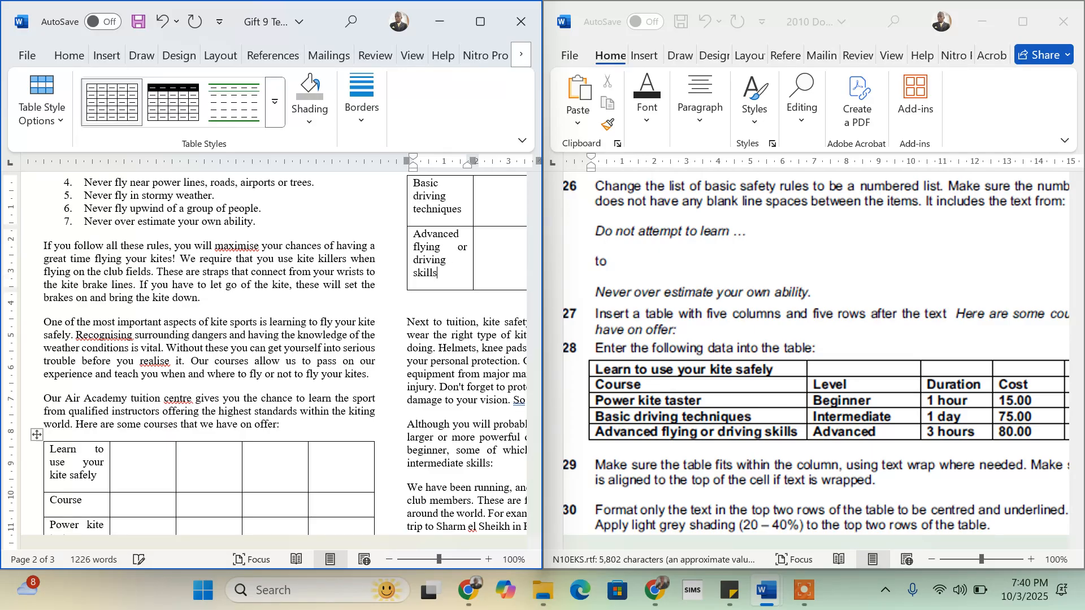
# - Fill the advanced row with Advanced, 3 hours and 80.00
pyautogui.press('Tab')
pyautogui.write('advanced')
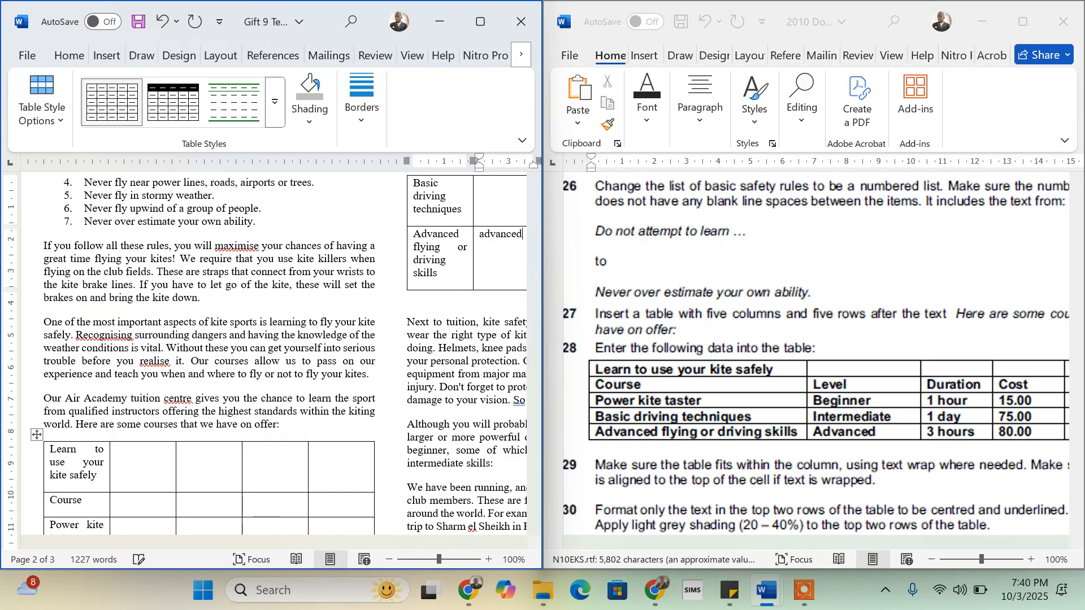
pyautogui.press('Tab')
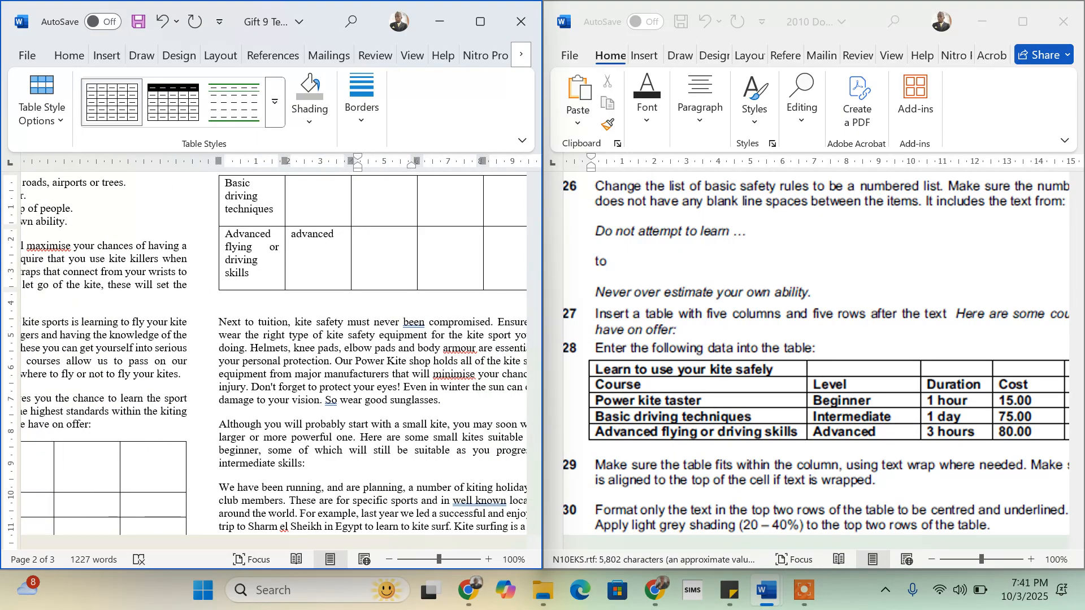
pyautogui.click(298, 238)
pyautogui.press('BackSpace')
pyautogui.write('A')
pyautogui.press('Tab')
pyautogui.write('3 hours')
pyautogui.press('Tab')
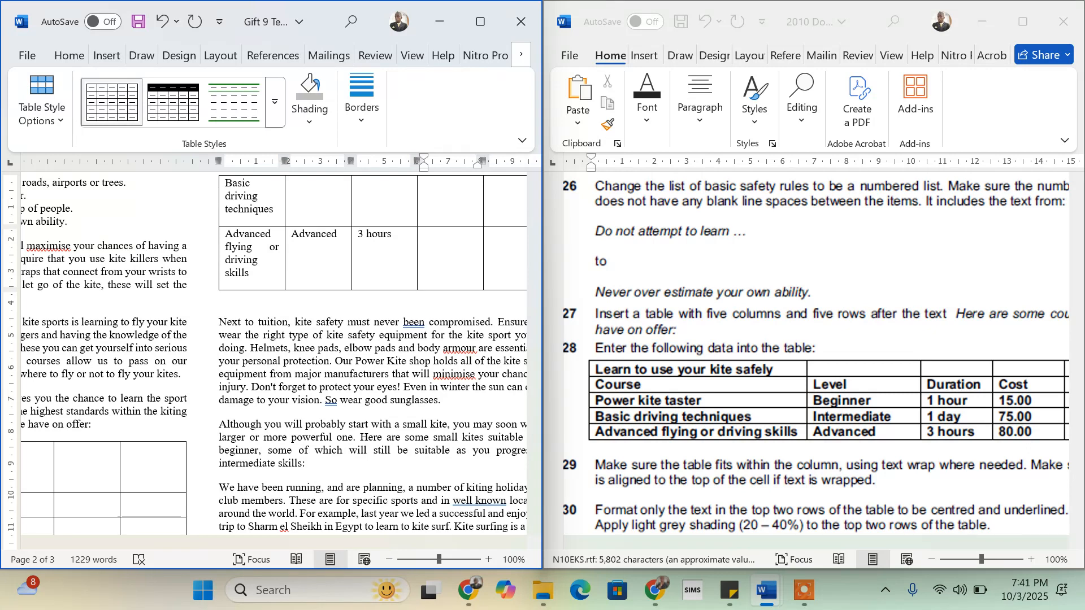
pyautogui.write('80.00')
pyautogui.press('Tab')
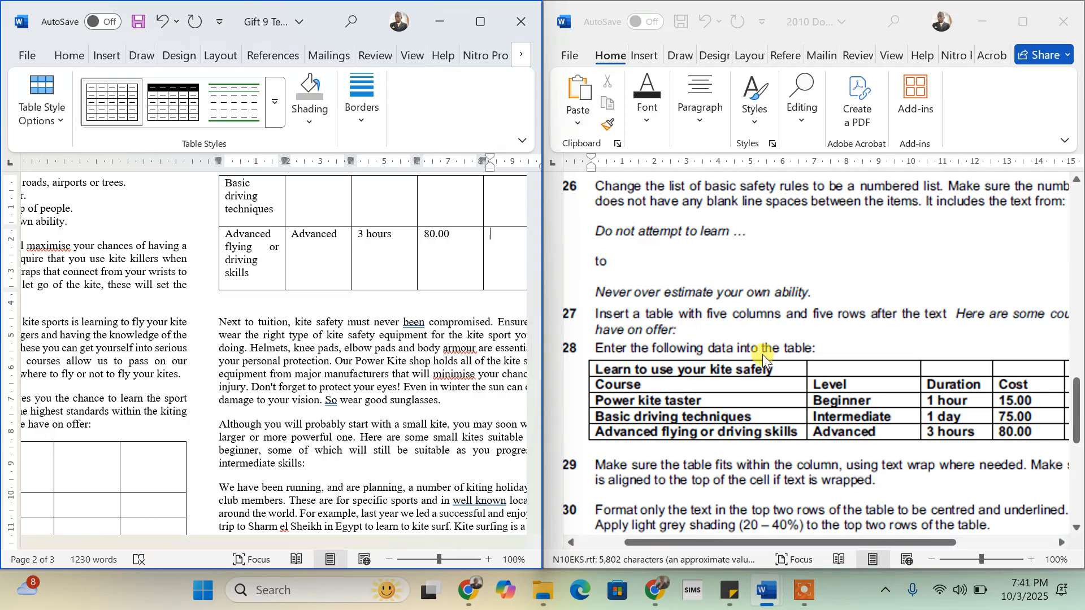
pyautogui.hscroll(3, 827, 412)
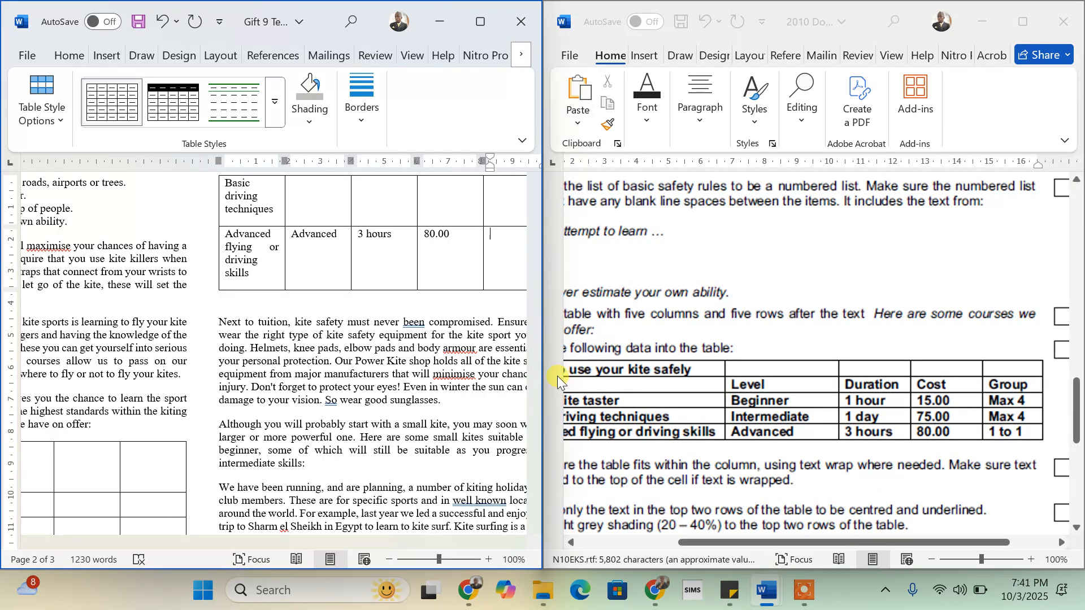
# - Enter '1 to 1' for the advanced group, then Max 4, 75:00, 1 day, Intermediate for basic driving
pyautogui.write('1 ')
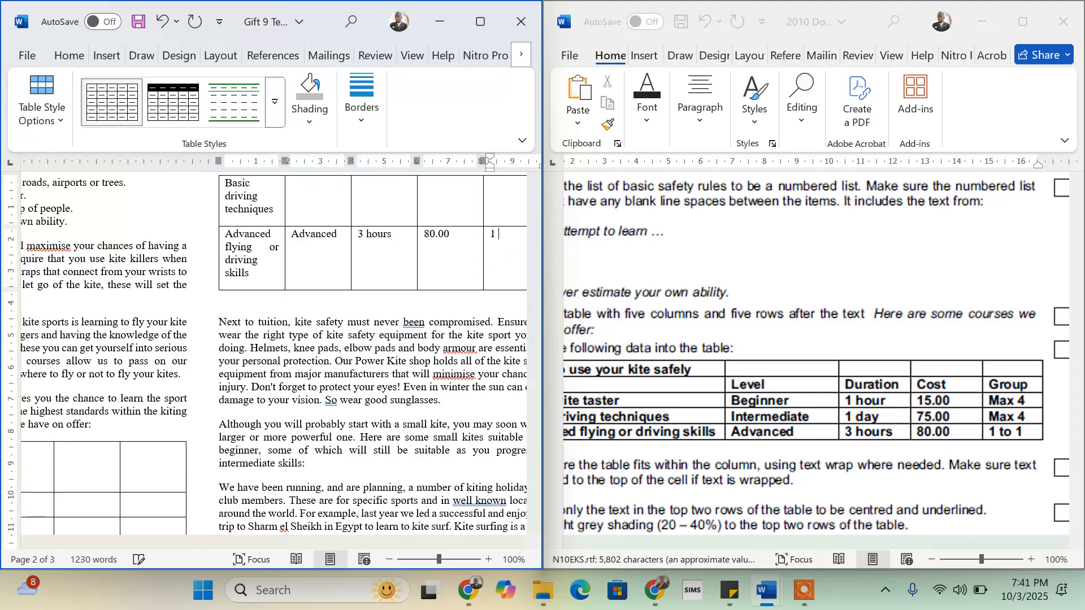
pyautogui.write('to 1')
pyautogui.write('Ma')
pyautogui.write('x 4')
pyautogui.press('Left')
pyautogui.write('75:00')
pyautogui.press('Left')
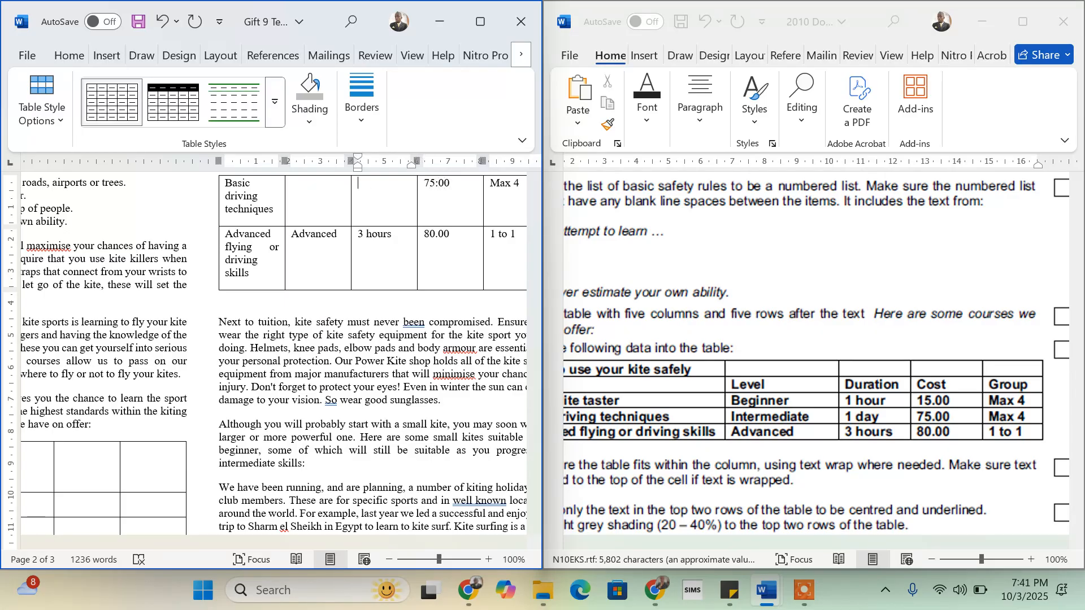
pyautogui.write('1 day')
pyautogui.press('Left')
pyautogui.press('Left')
pyautogui.press('Left')
pyautogui.write('Inter')
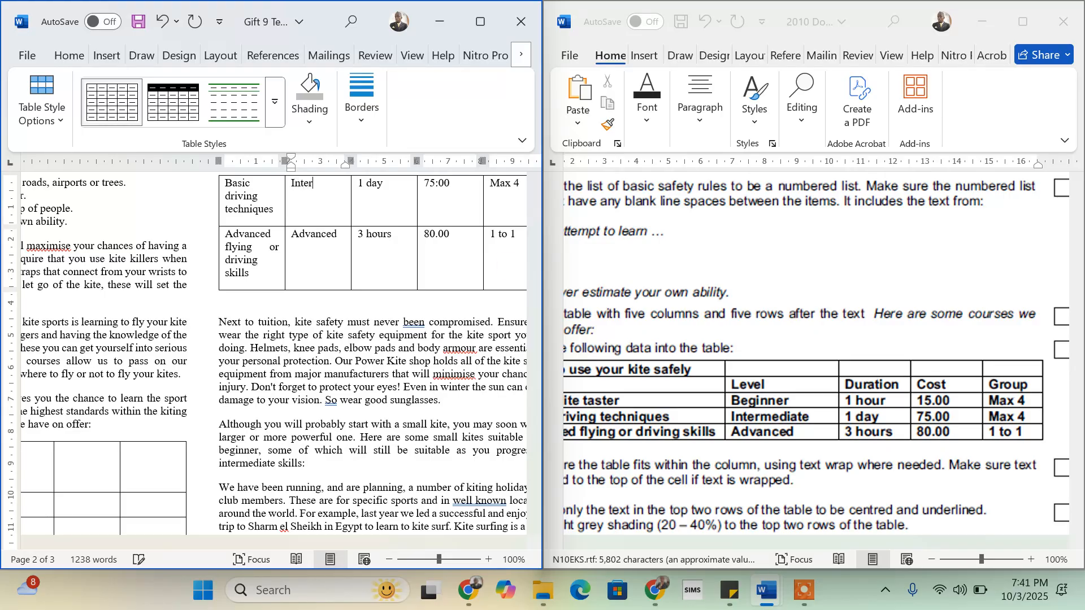
pyautogui.write('mediate')
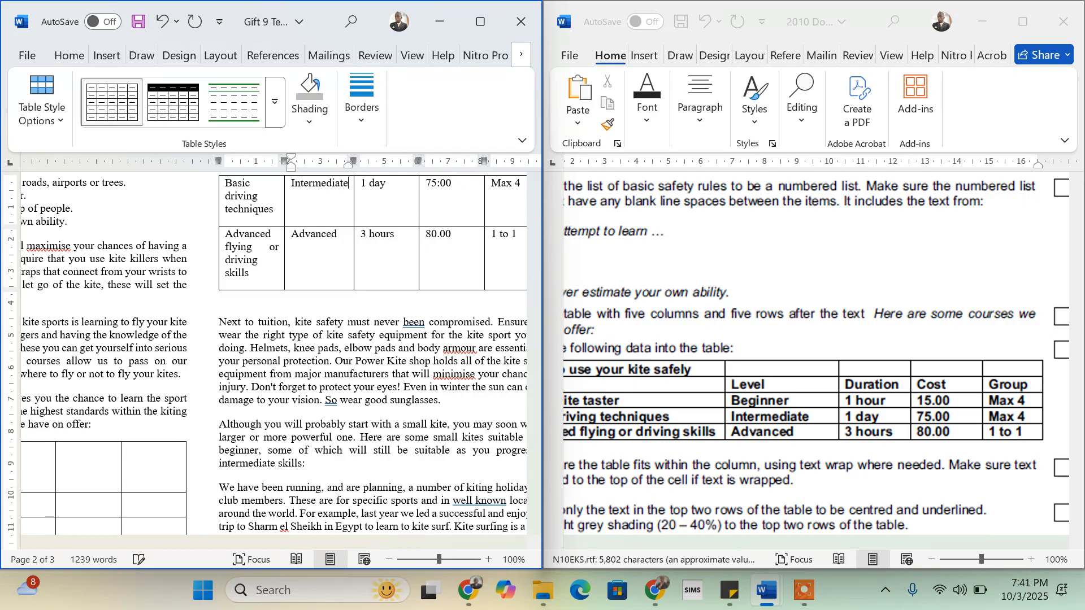
pyautogui.press('Up')
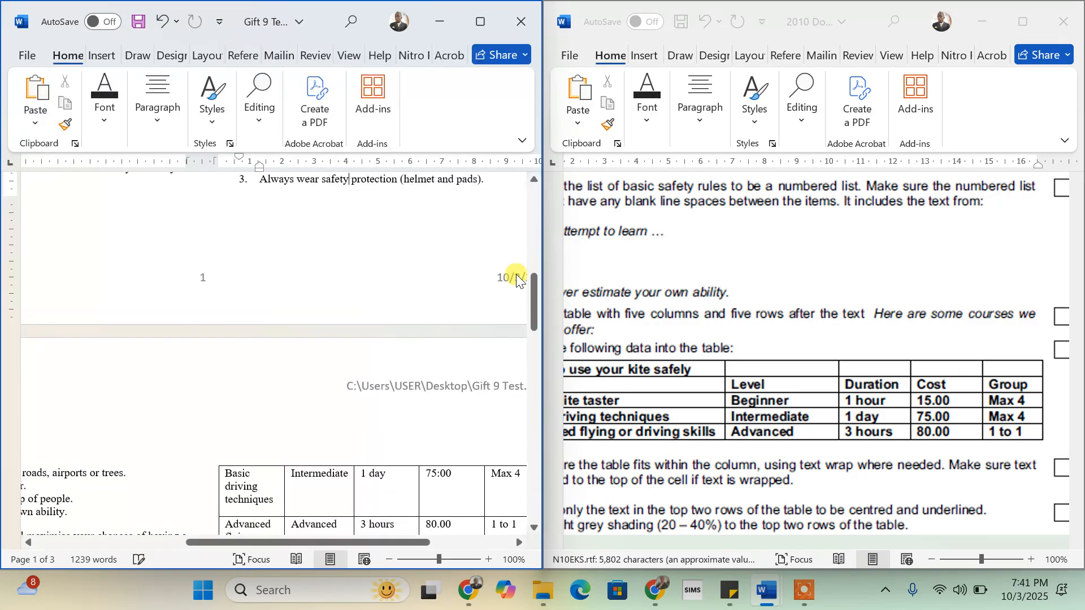
# - Fill the Power kite taster row with Beginner, 1 hour and 15:00
pyautogui.hscroll(-3, 335, 388)
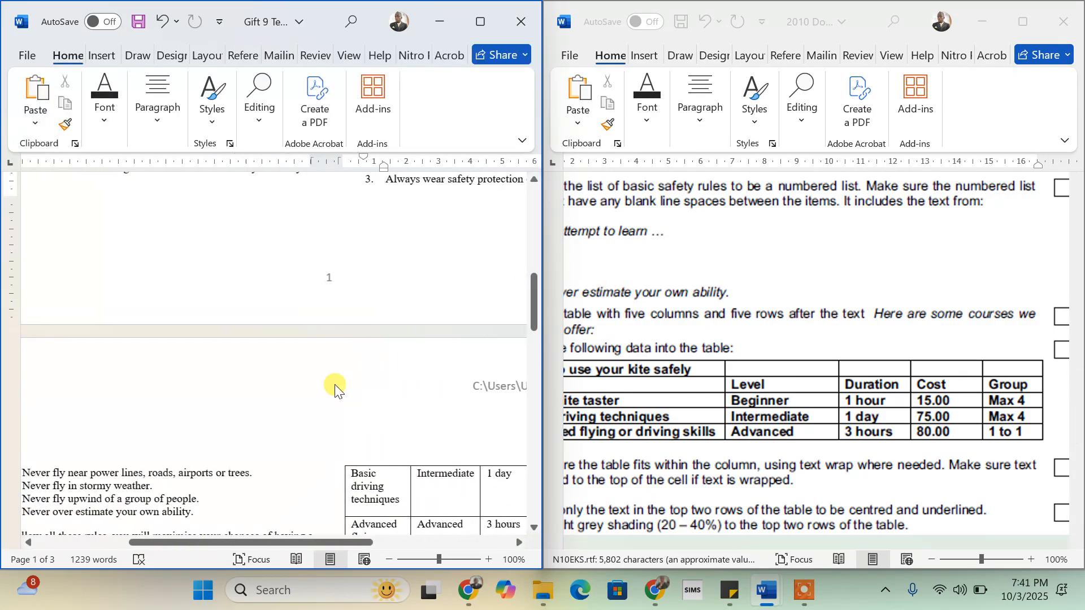
pyautogui.hscroll(-1, 334, 385)
pyautogui.scroll(-5, 335, 385)
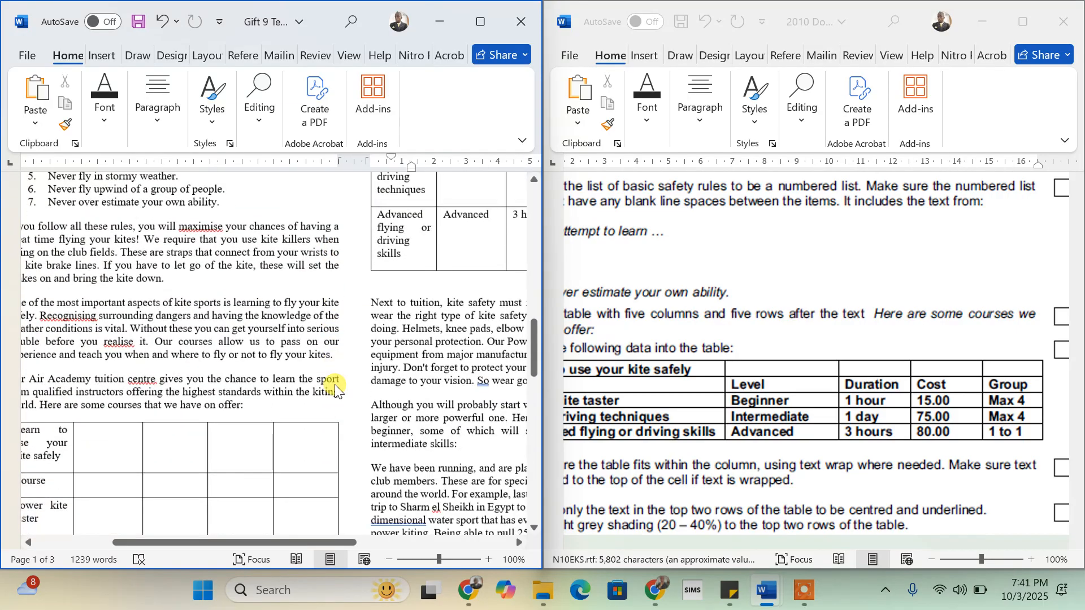
pyautogui.scroll(-2, 334, 384)
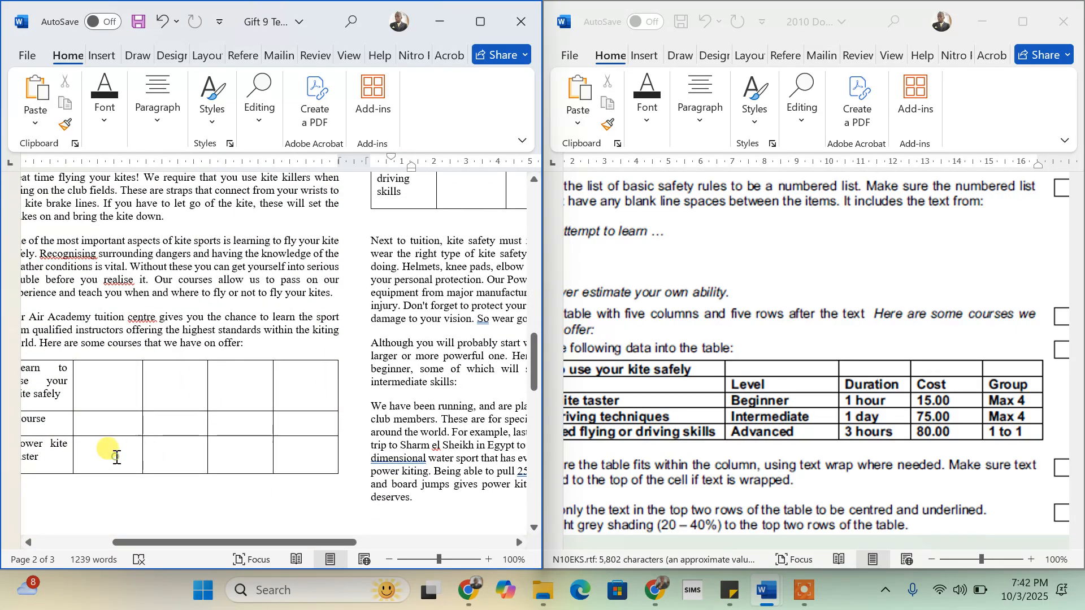
pyautogui.click(117, 457)
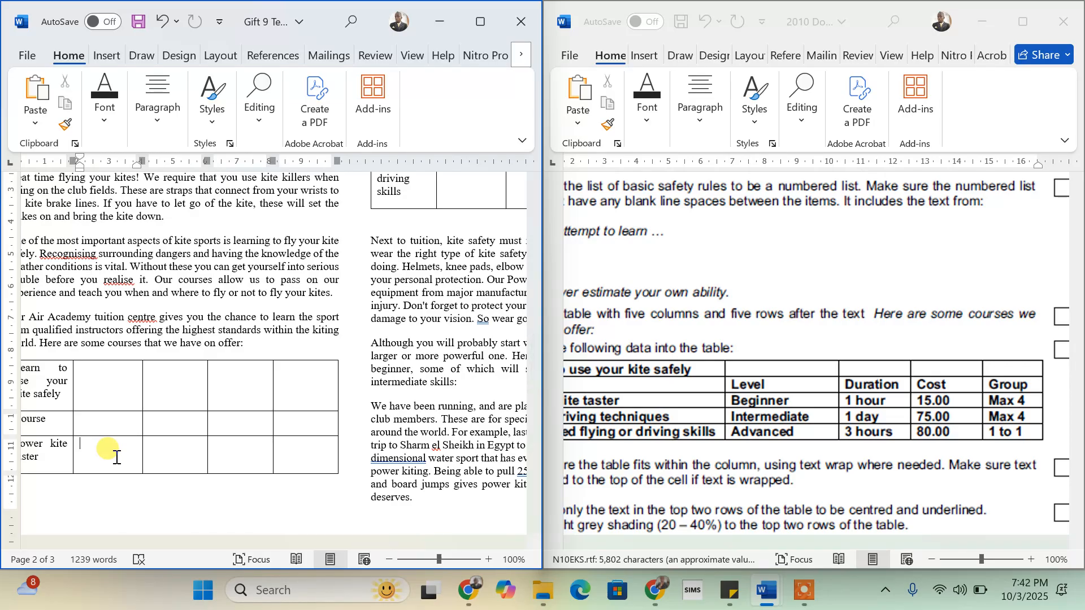
pyautogui.write('Beginner')
pyautogui.press('Tab')
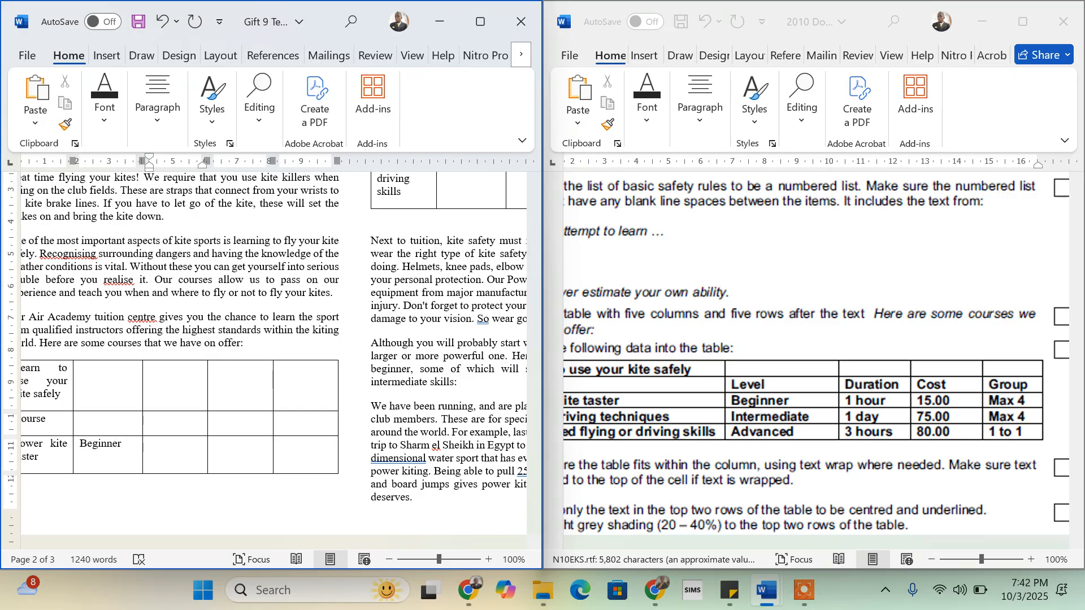
pyautogui.write('1 hour')
pyautogui.press('Tab')
pyautogui.write('15:00')
pyautogui.press('Tab')
# - Correct the costs from 15:00 and 75:00 to 15.00 and 75.00
pyautogui.click(234, 445)
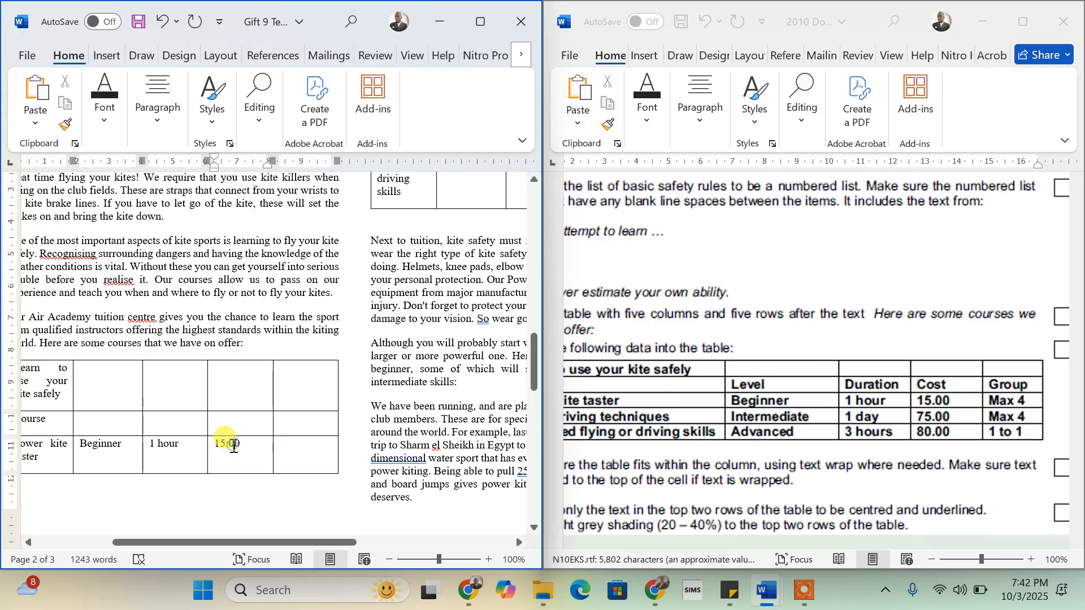
pyautogui.click(232, 444)
pyautogui.press('BackSpace')
pyautogui.write('.')
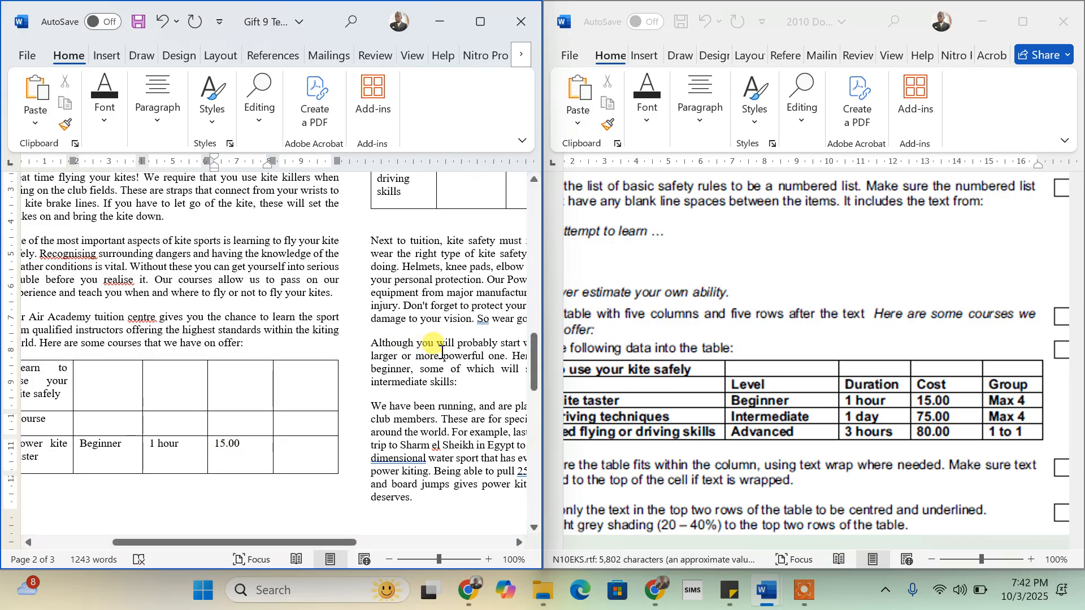
pyautogui.scroll(3, 431, 305)
pyautogui.hscroll(1, 441, 311)
pyautogui.hscroll(2, 440, 312)
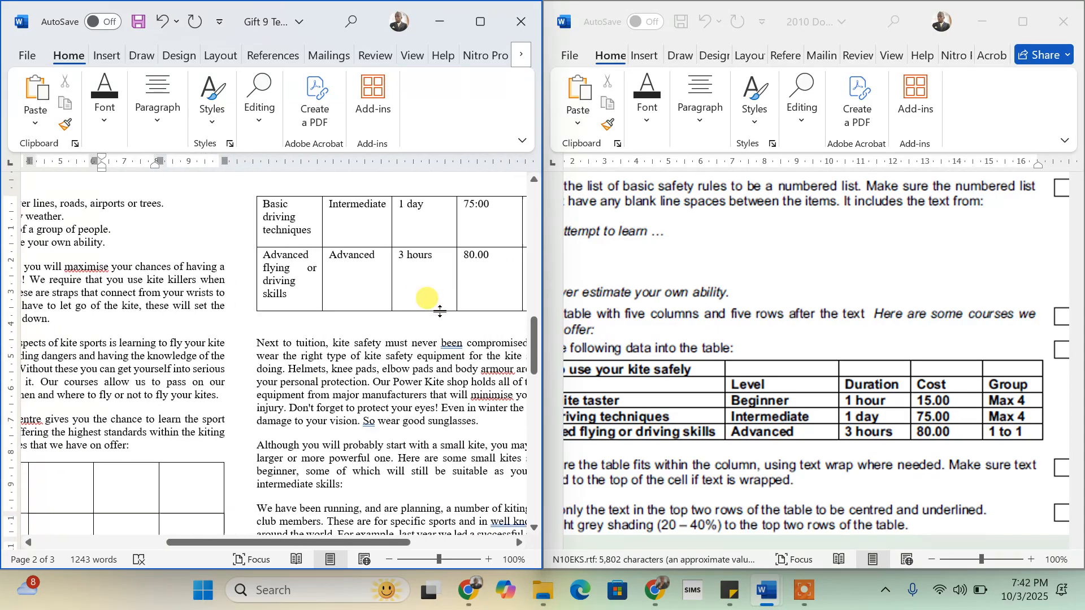
pyautogui.click(474, 203)
pyautogui.press('BackSpace')
pyautogui.write('.')
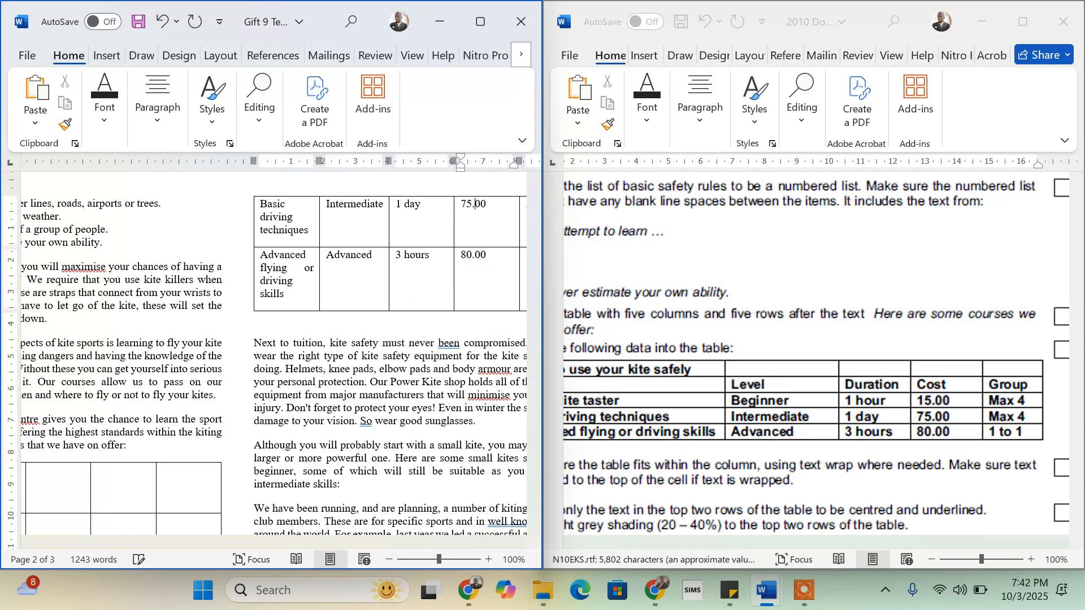
pyautogui.scroll(-3, 443, 247)
pyautogui.scroll(-2, 170, 373)
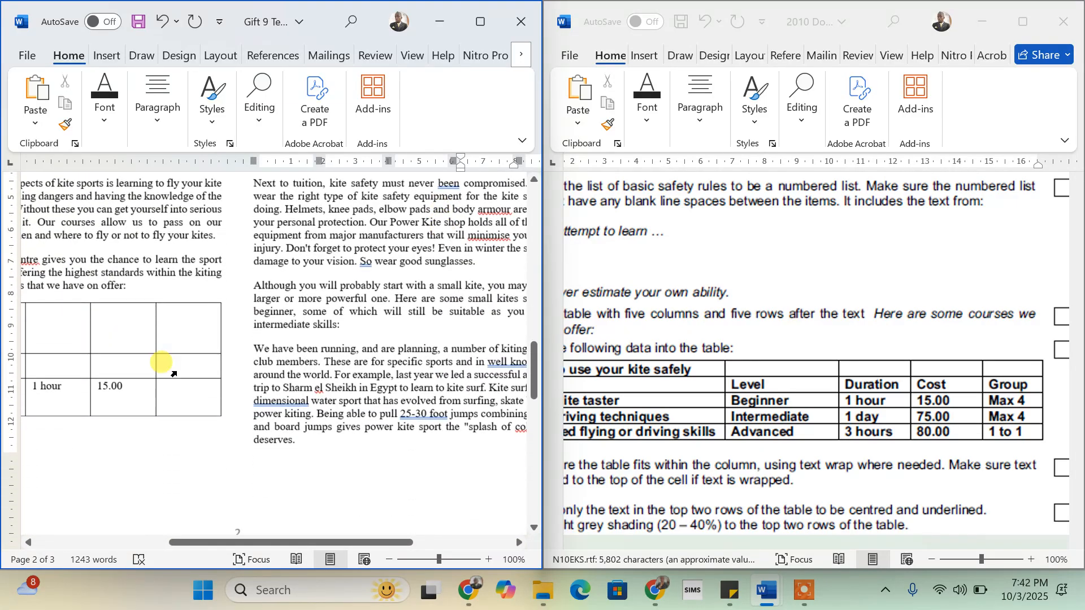
# - Add Max 4 to the taster row and type the Group, Cost, Duration and Level headings
pyautogui.click(181, 385)
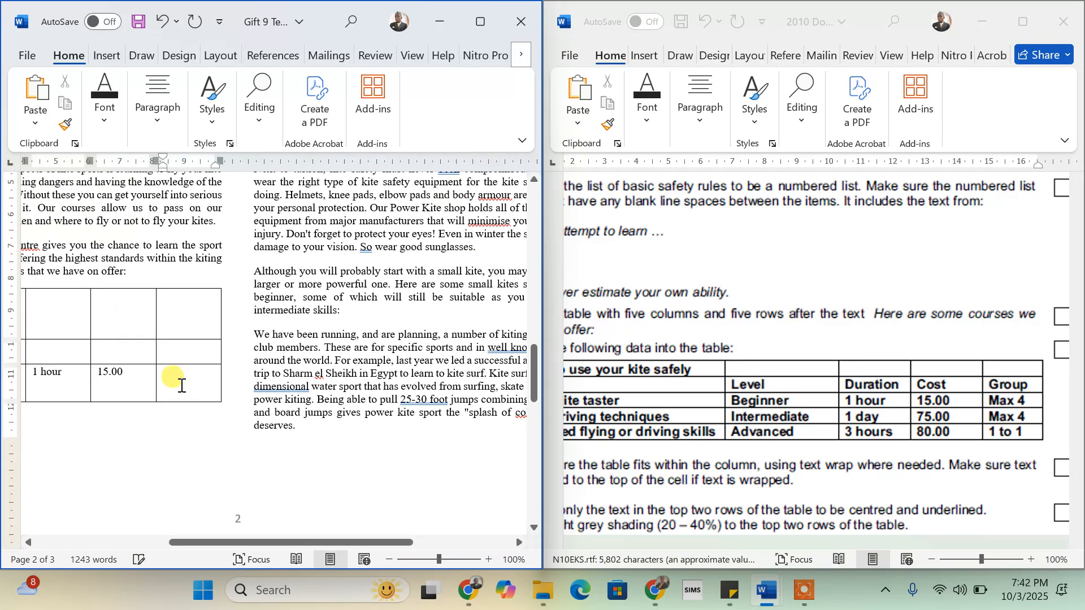
pyautogui.write('Max ')
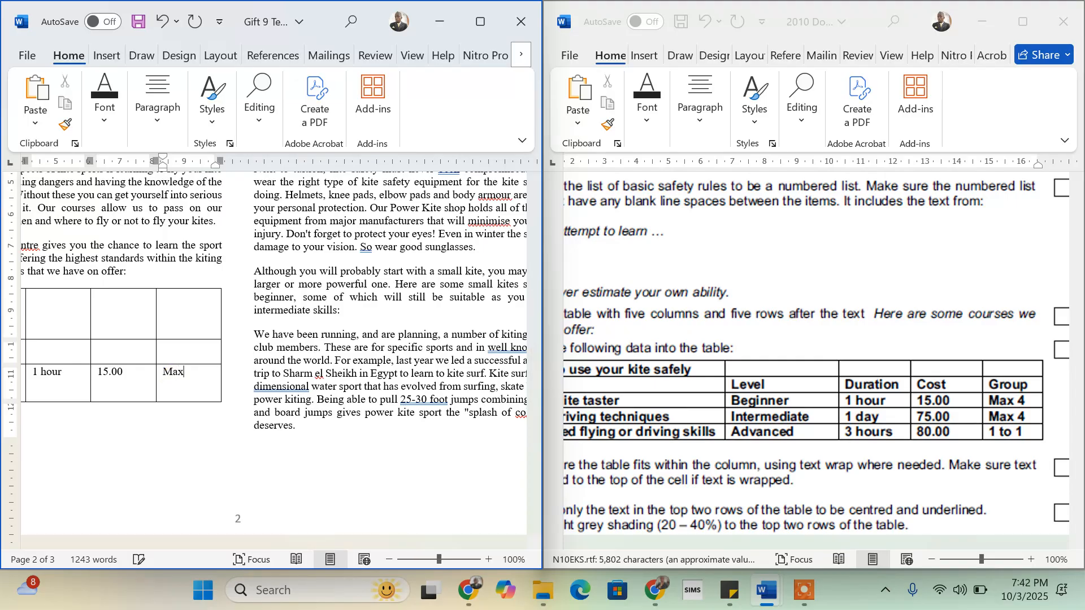
pyautogui.write('4')
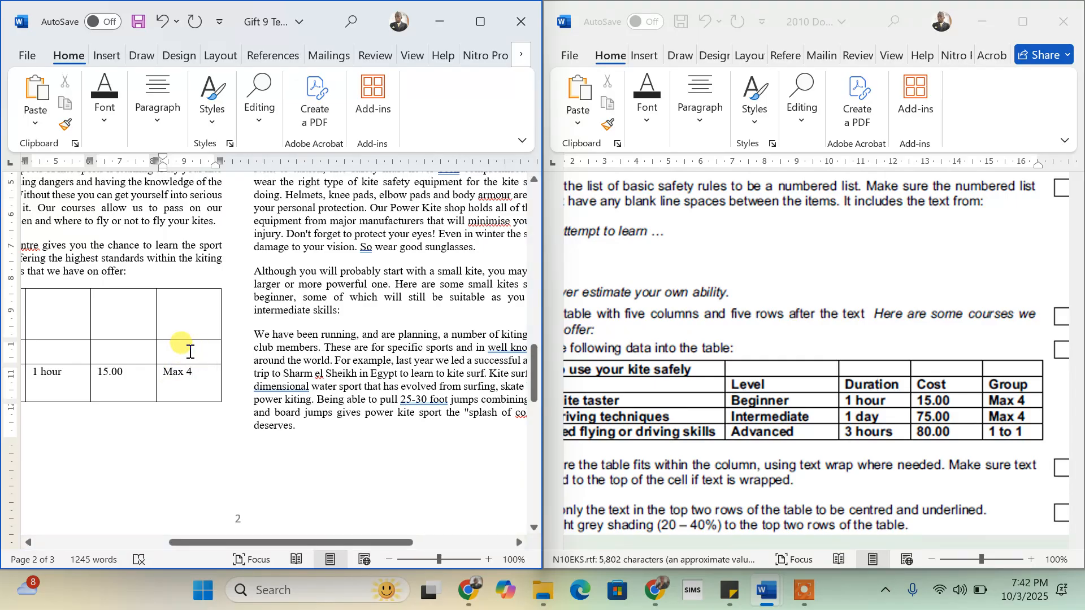
pyautogui.write('Gro')
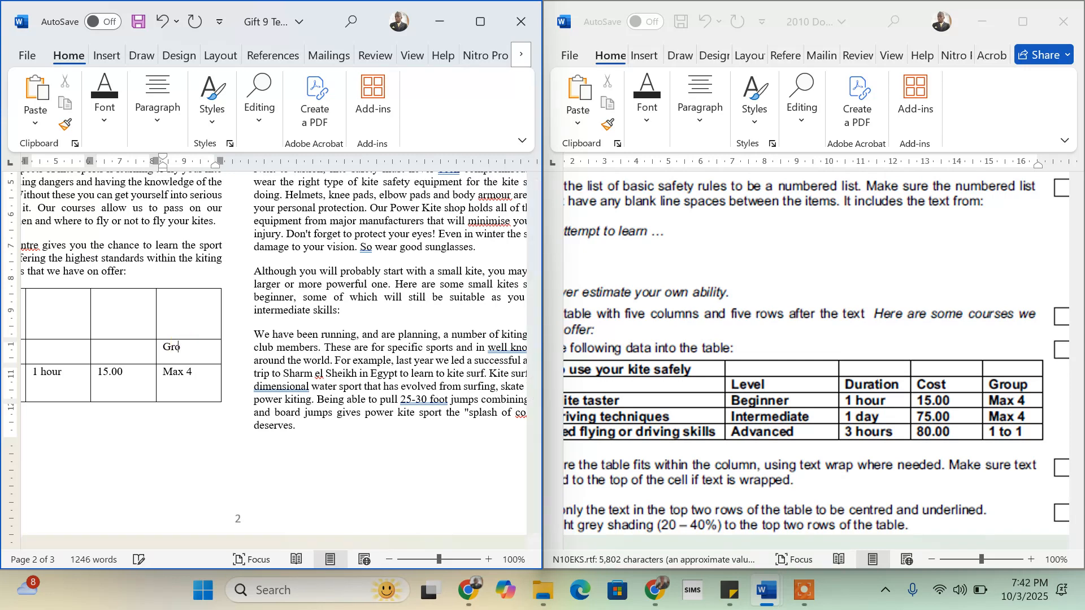
pyautogui.write('up')
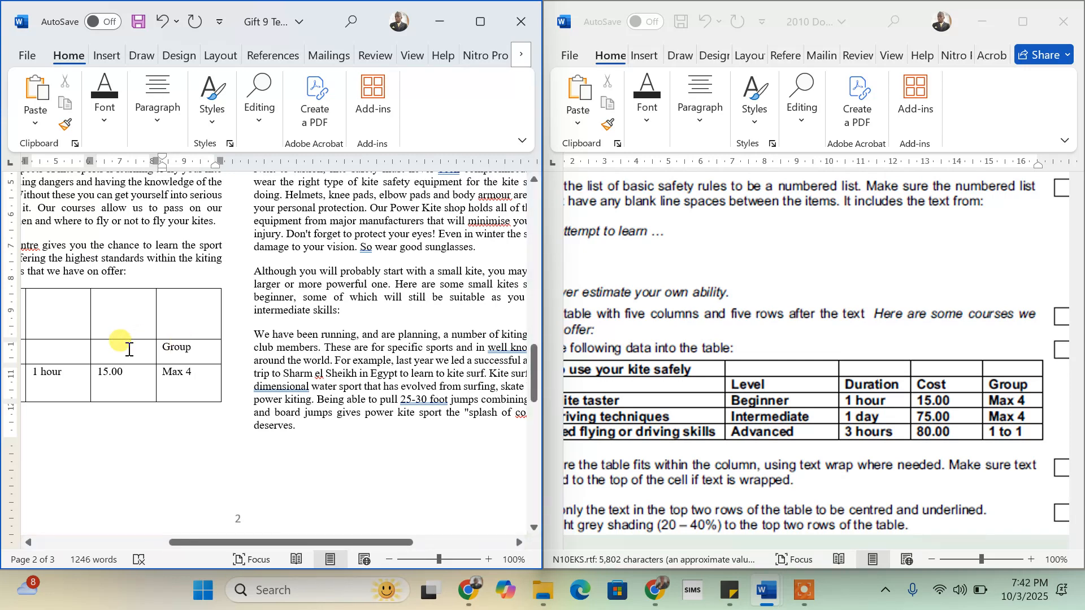
pyautogui.click(129, 349)
pyautogui.write('Cost')
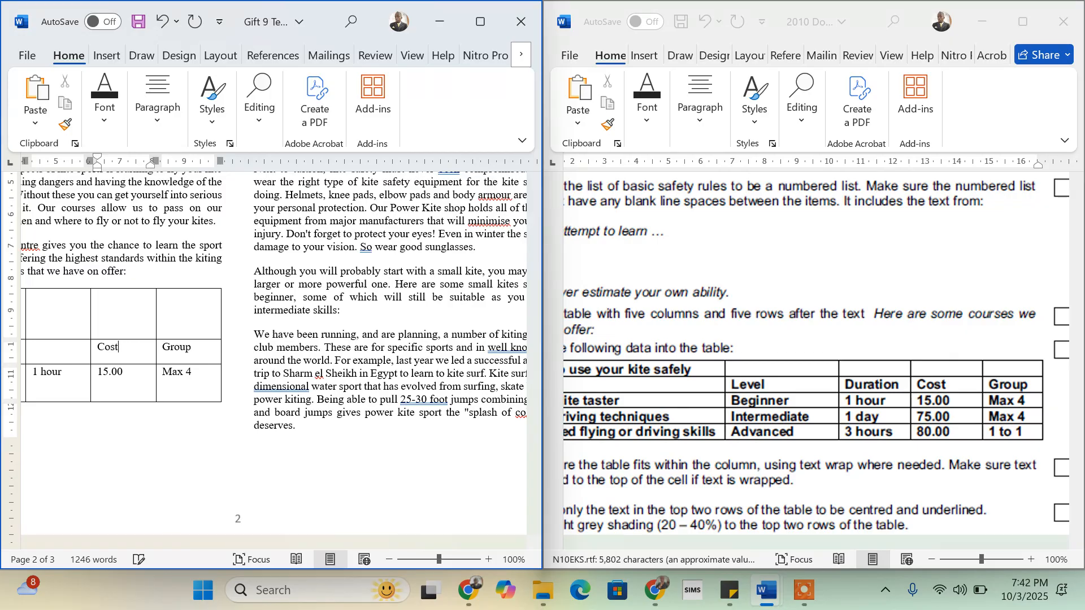
pyautogui.click(48, 353)
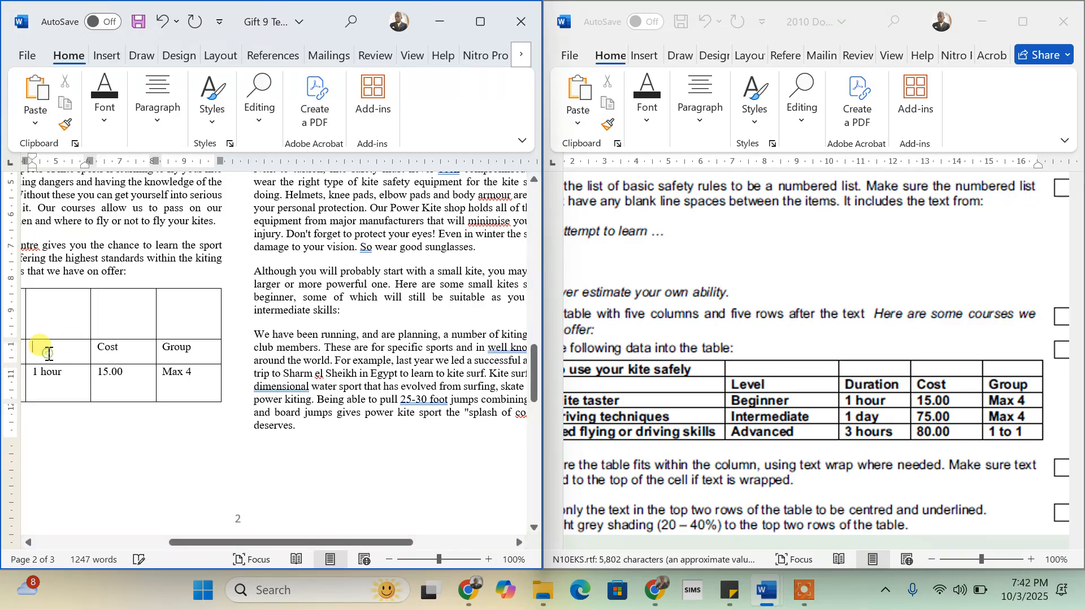
pyautogui.write('Durat')
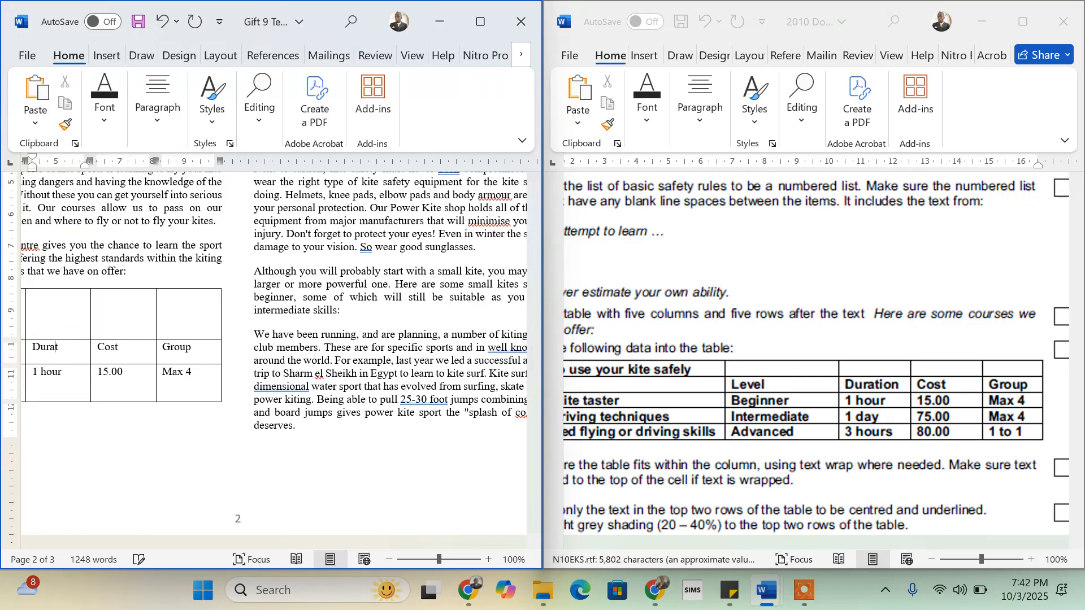
pyautogui.write('ion')
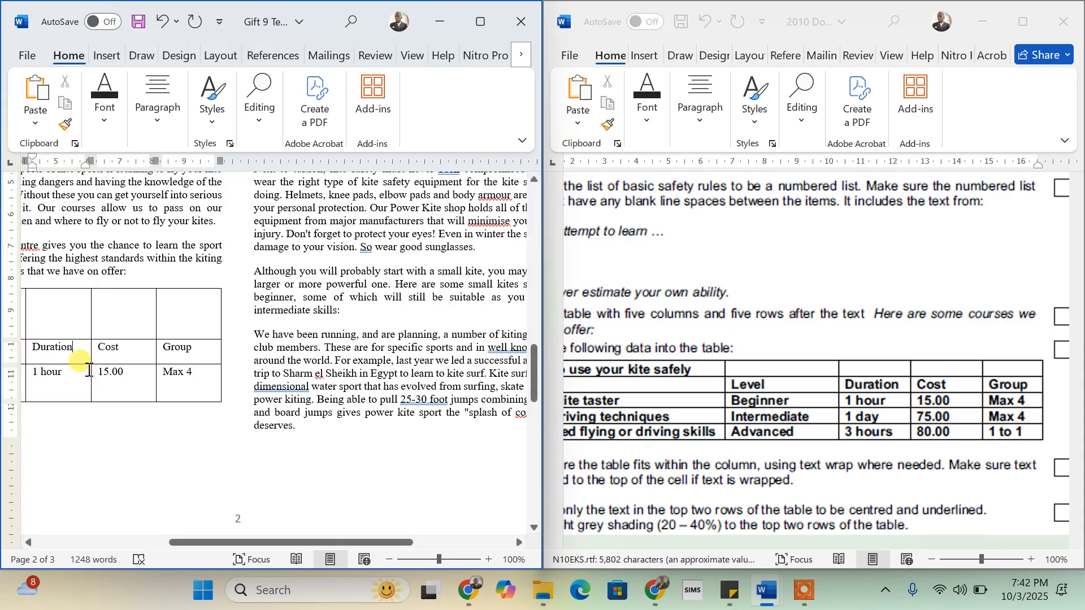
pyautogui.hscroll(-3, 89, 370)
pyautogui.click(80, 359)
pyautogui.hscroll(-1, 89, 371)
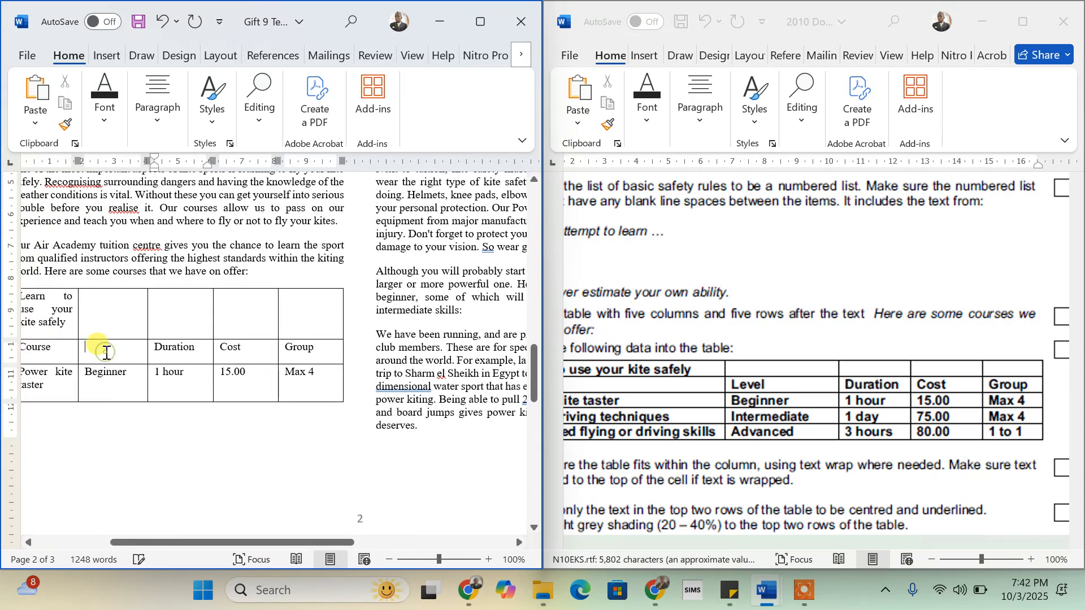
pyautogui.click(106, 352)
pyautogui.write('Level')
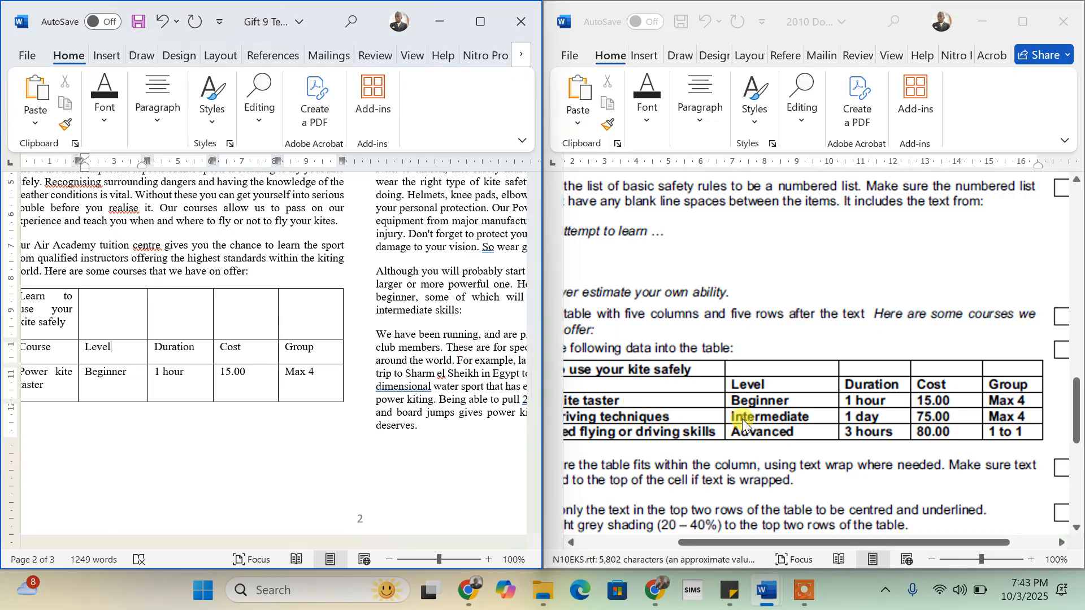
pyautogui.scroll(-2, 823, 452)
pyautogui.hscroll(-4, 823, 452)
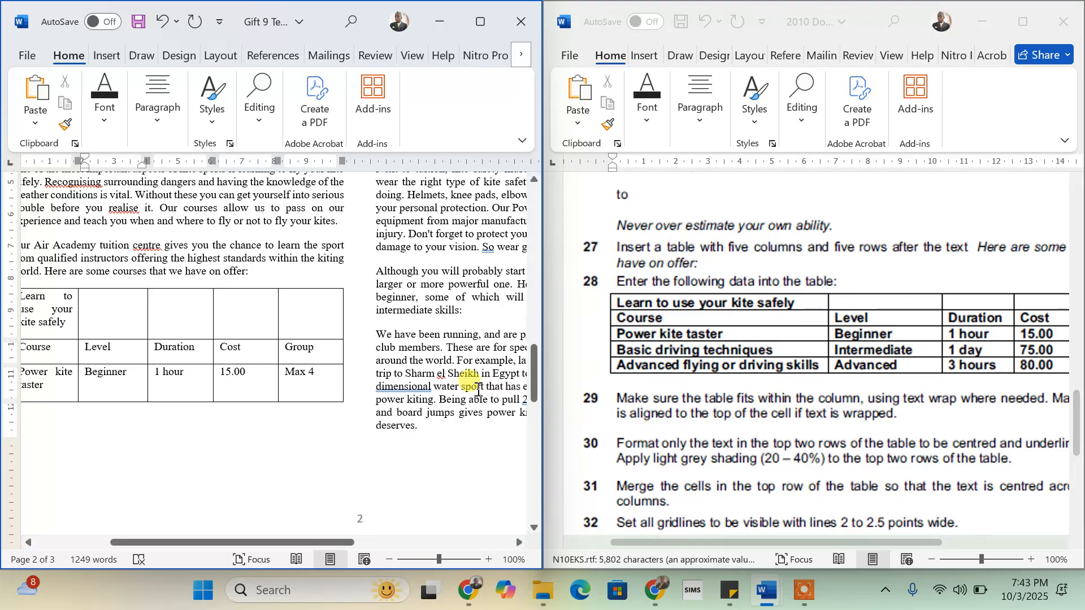
pyautogui.hscroll(-2, 179, 412)
pyautogui.hscroll(1, 179, 412)
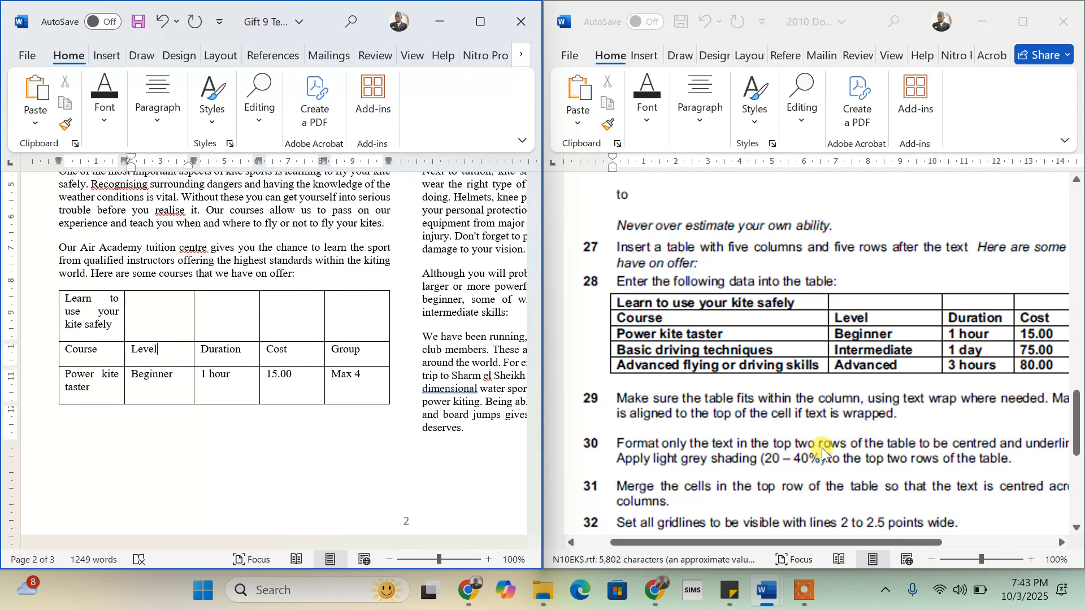
pyautogui.scroll(-2, 822, 448)
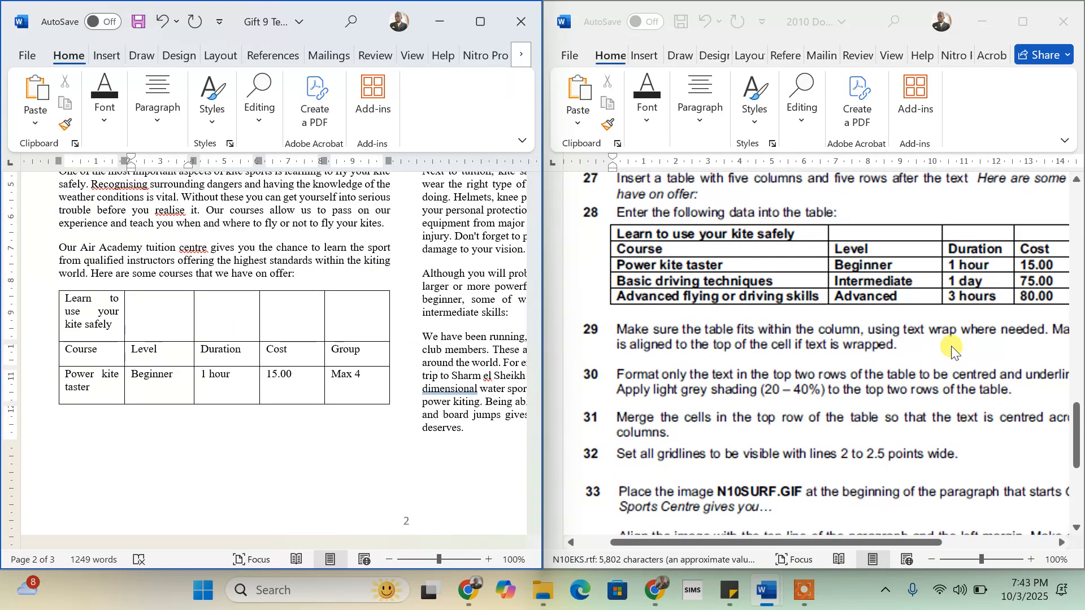
pyautogui.hscroll(2, 953, 350)
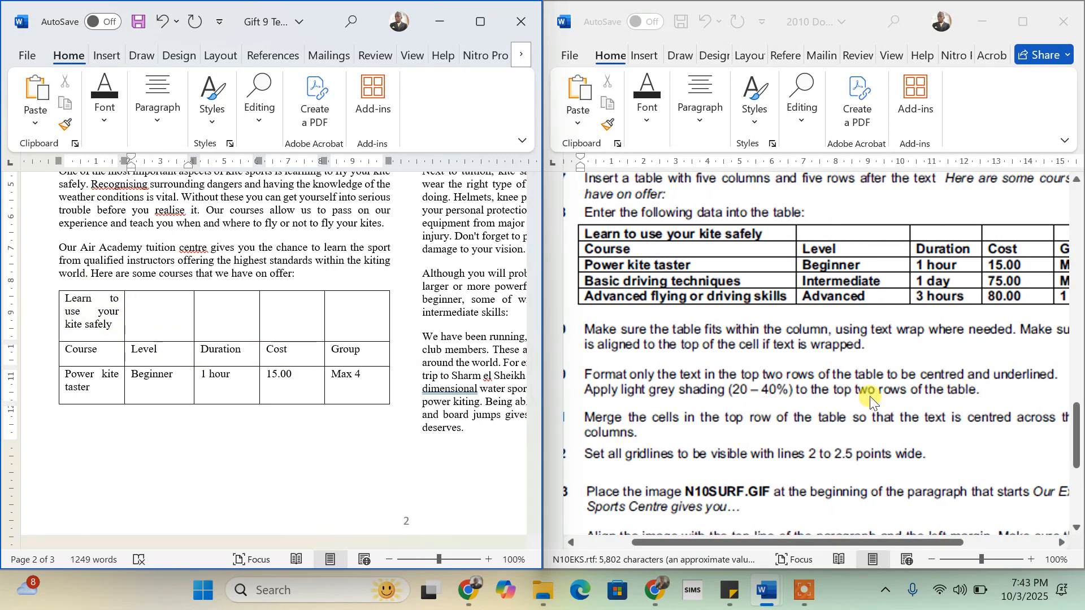
pyautogui.hscroll(3, 871, 397)
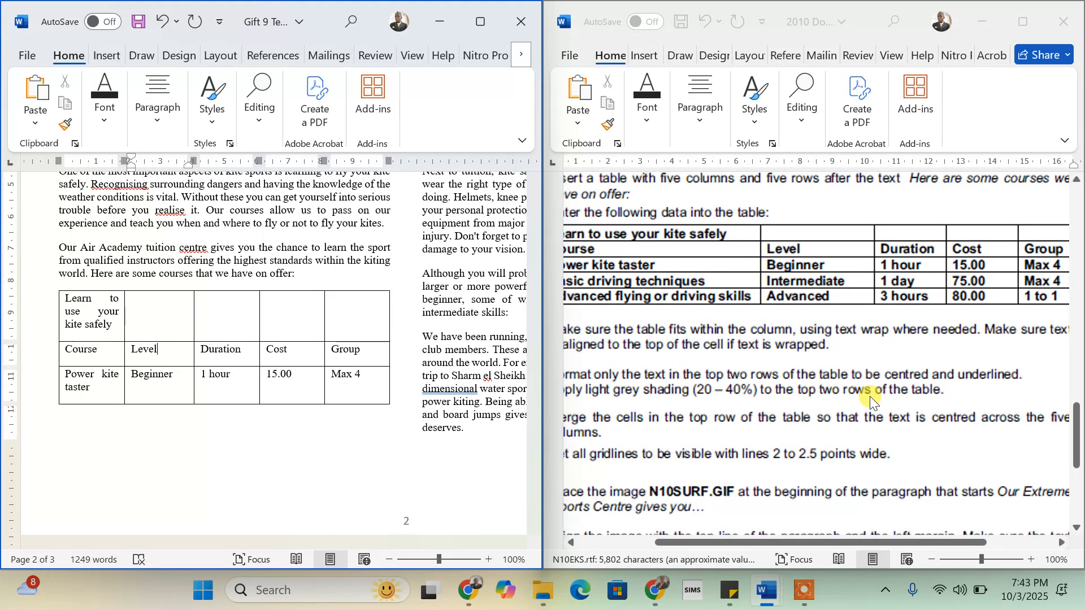
pyautogui.hscroll(3, 870, 397)
pyautogui.hscroll(-5, 870, 397)
pyautogui.hscroll(-1, 870, 395)
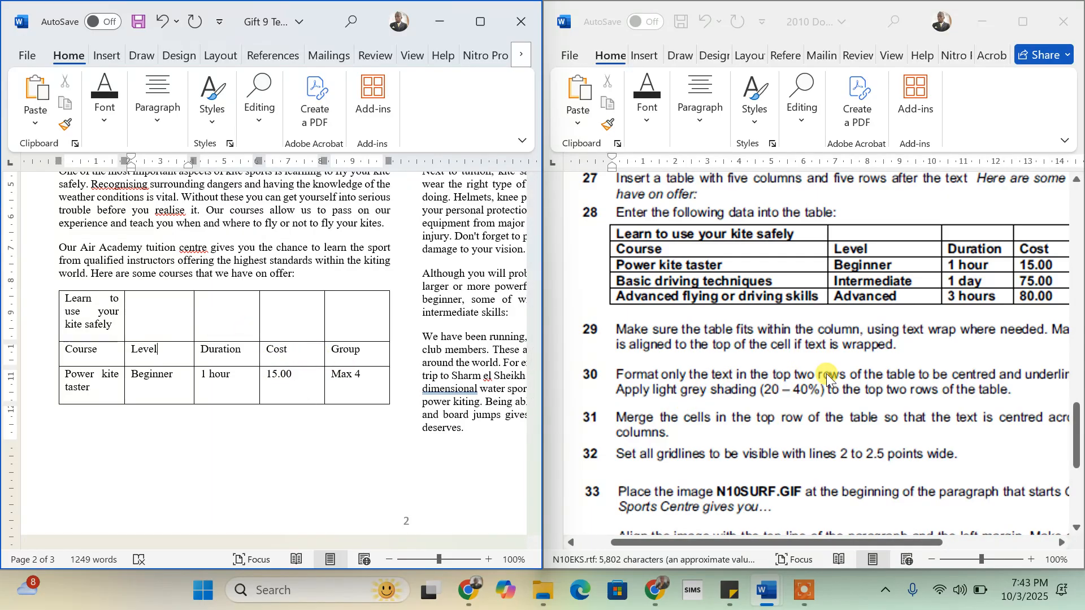
pyautogui.hscroll(3, 907, 375)
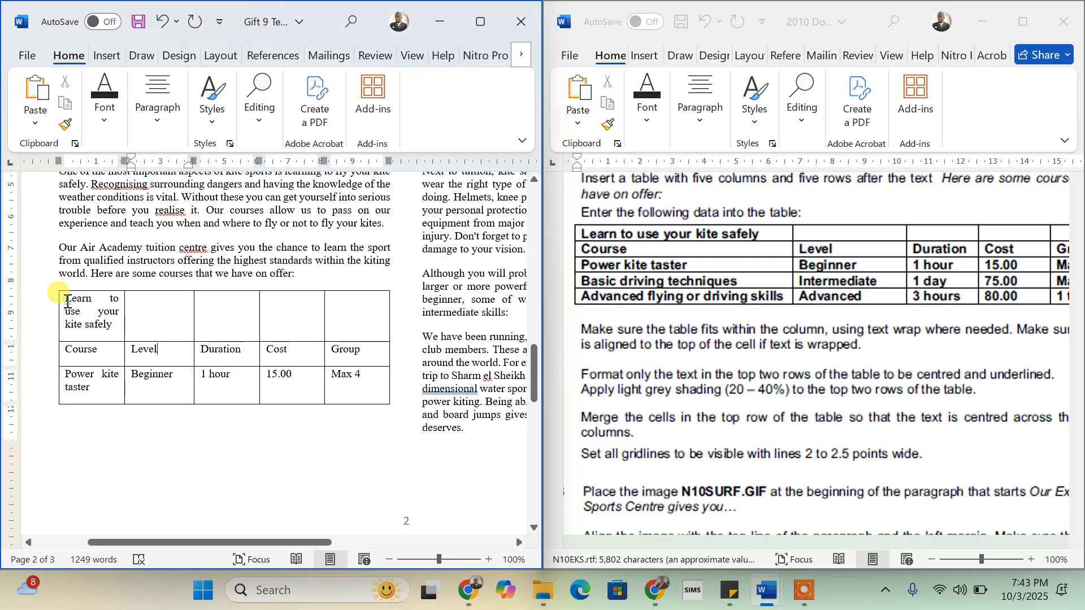
# - Select the table's top two rows, maximize the window, and centre and underline their text
pyautogui.moveTo(66, 304); pyautogui.dragTo(367, 350)
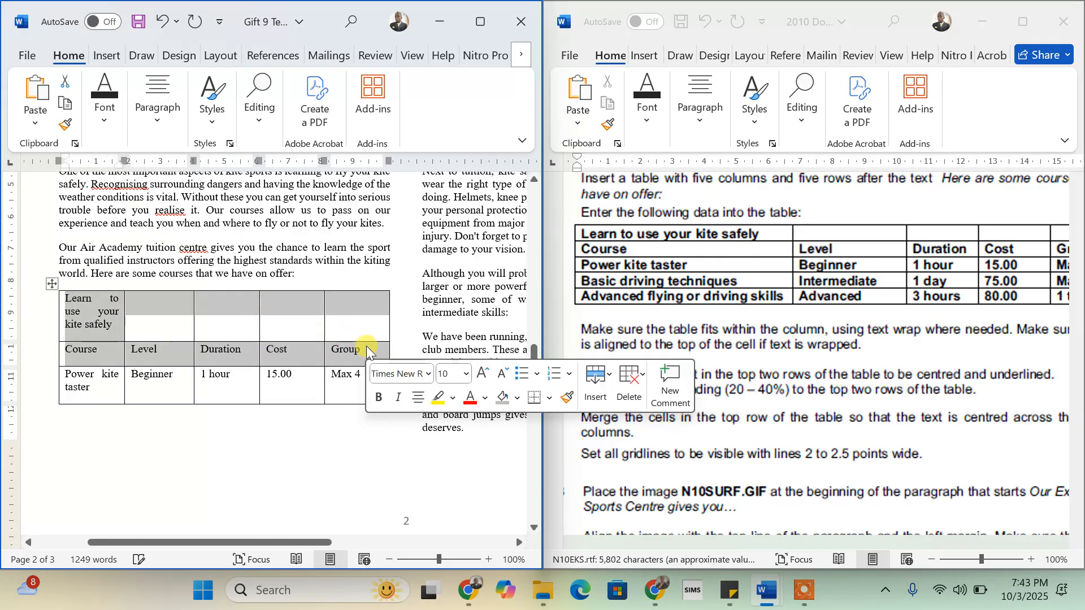
pyautogui.click(480, 21)
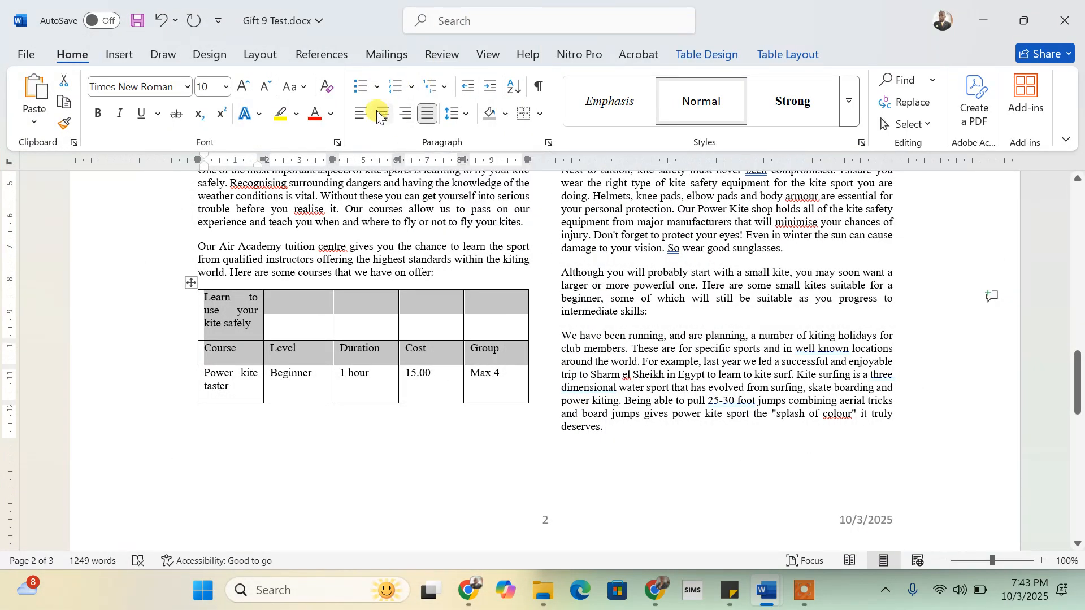
pyautogui.click(378, 113)
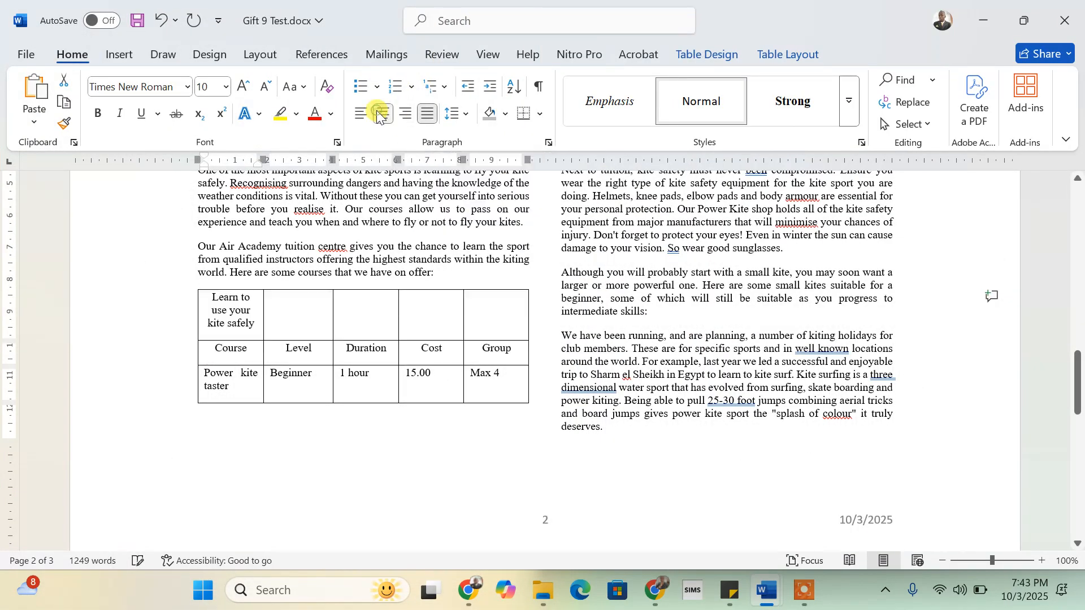
pyautogui.click(140, 114)
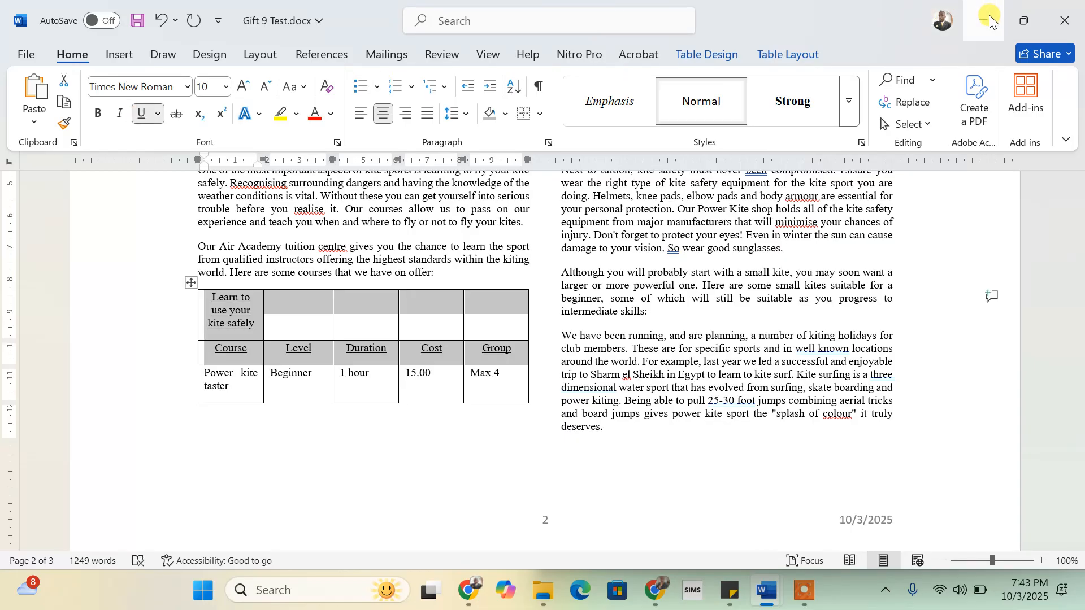
# - Snap Word back to the left half beside the instructions
pyautogui.moveTo(1027, 19)
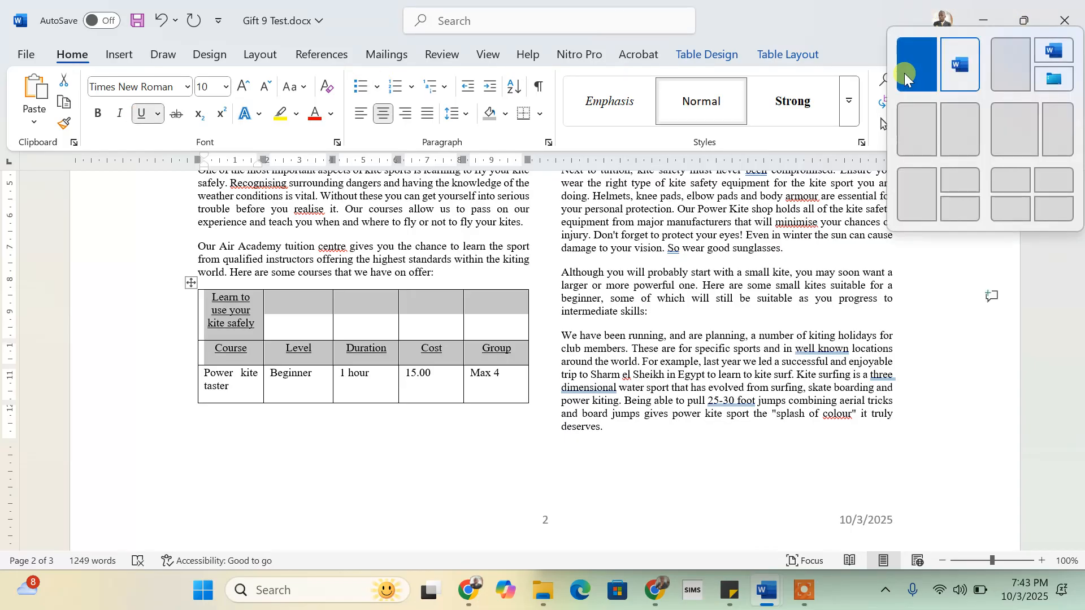
pyautogui.click(904, 73)
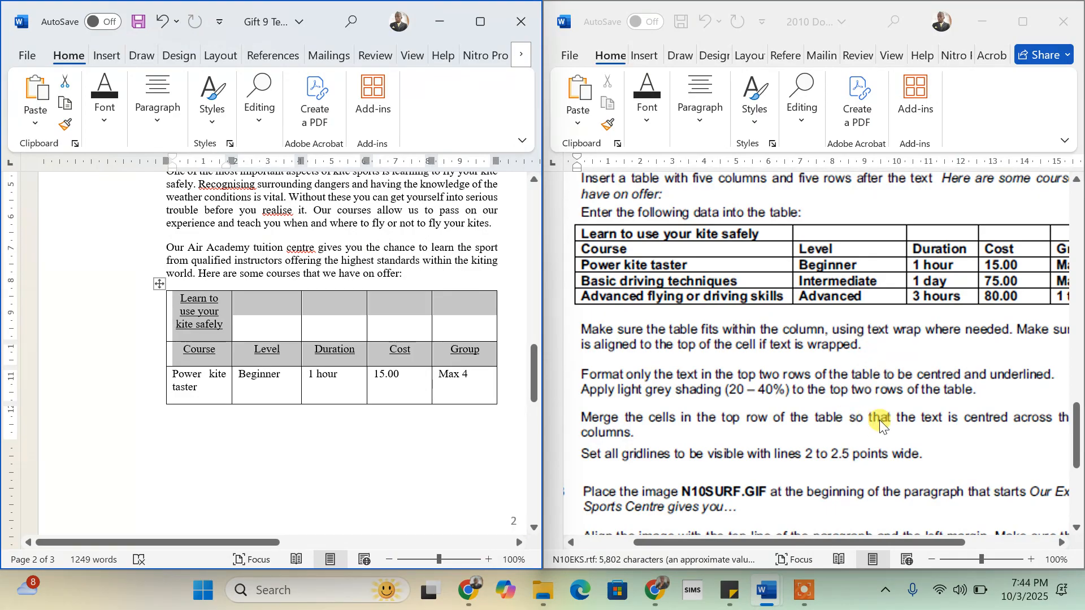
pyautogui.hscroll(3, 879, 419)
pyautogui.hscroll(-3, 879, 420)
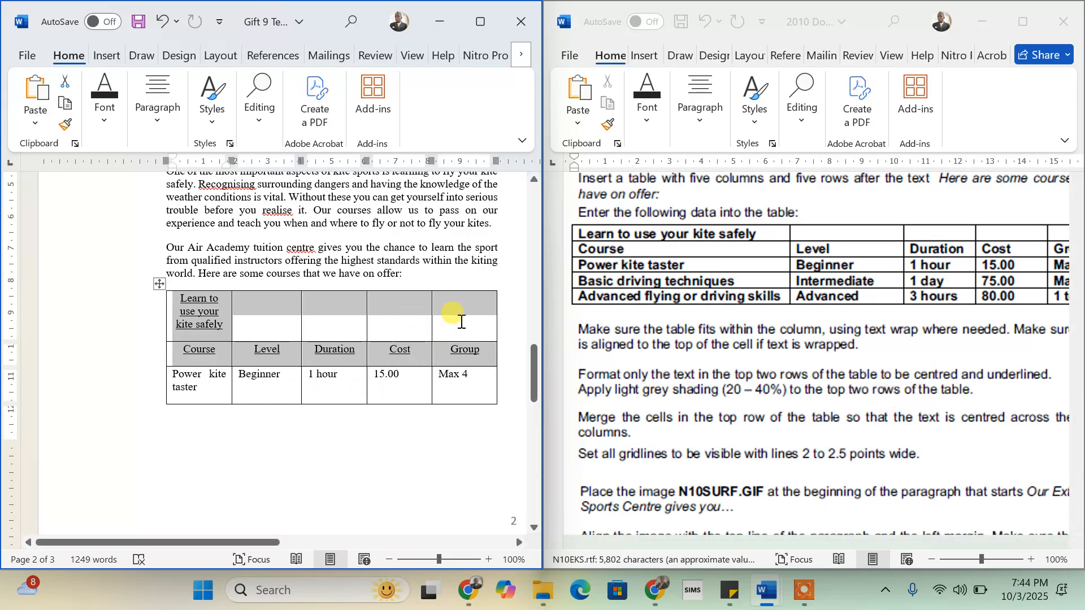
# - Shade the courses table's top two rows White, Background 1, Darker 25%, then snap Word beside the task sheet
pyautogui.click(480, 22)
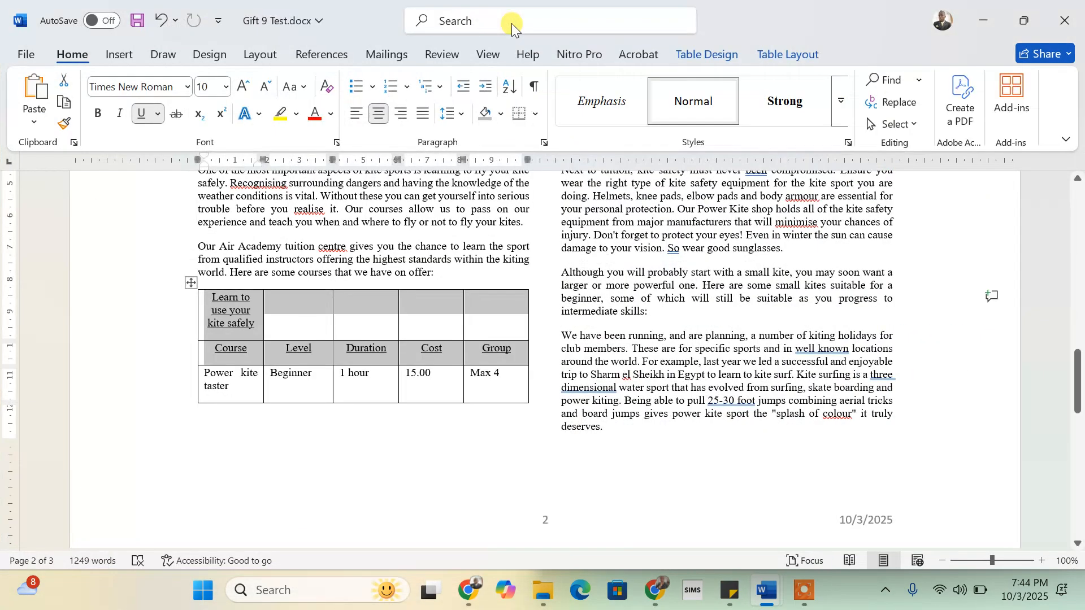
pyautogui.click(707, 56)
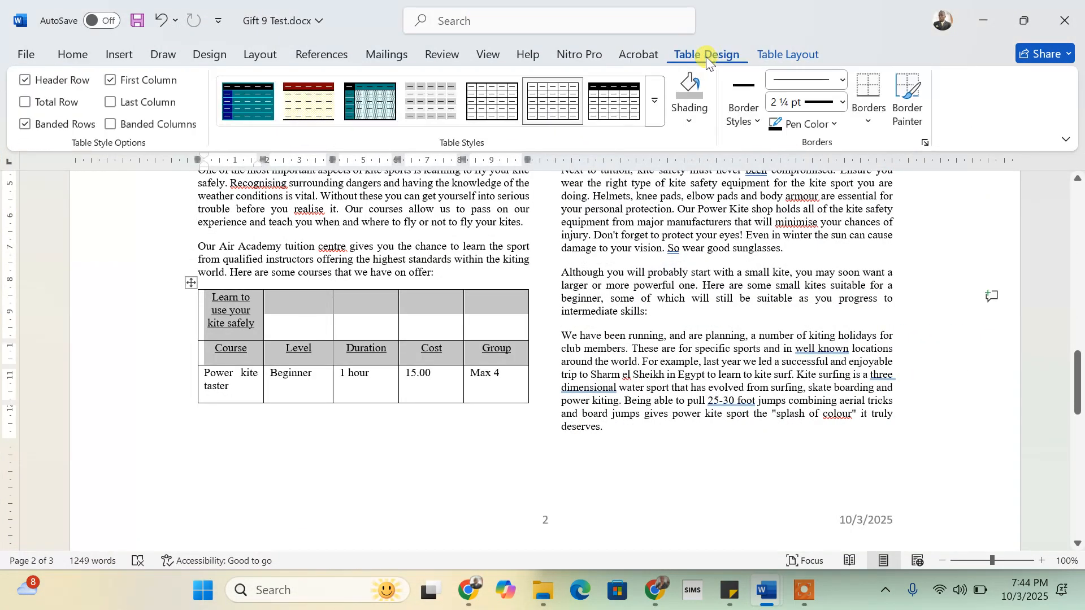
pyautogui.click(687, 126)
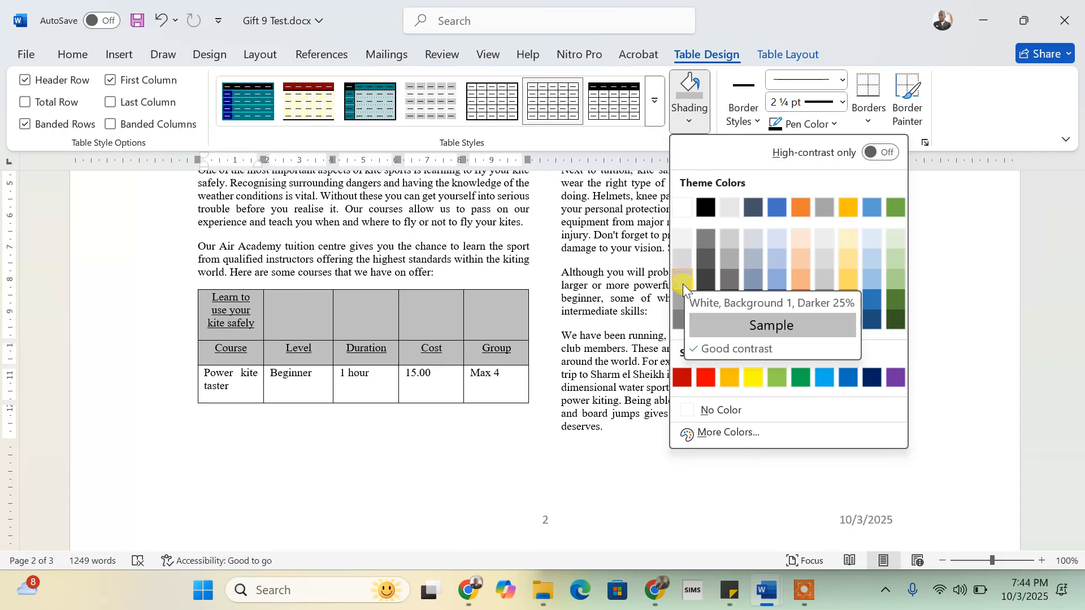
pyautogui.click(683, 284)
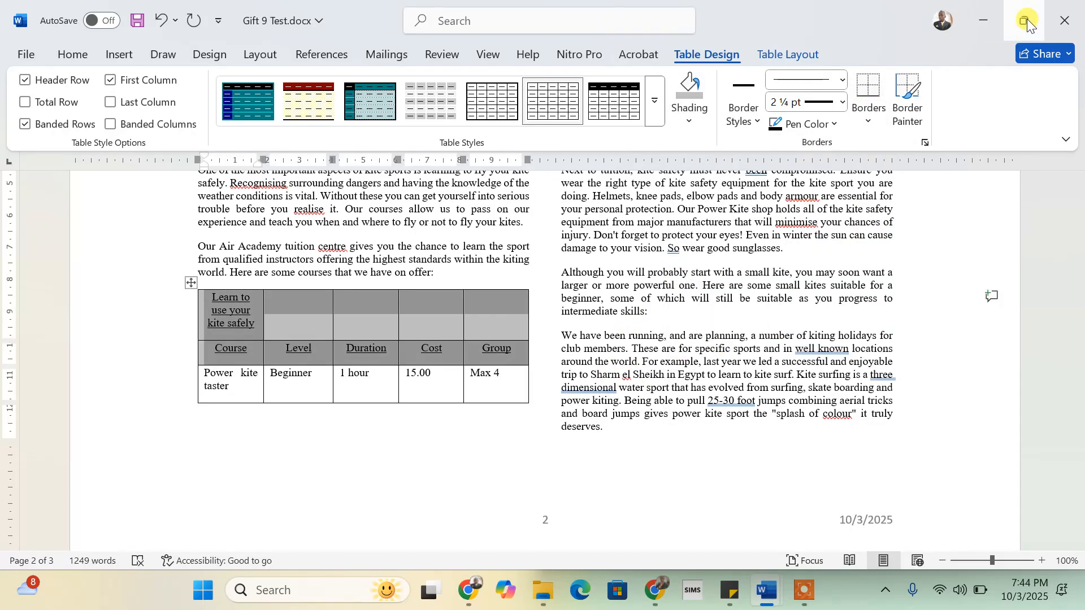
pyautogui.moveTo(1026, 20)
pyautogui.click(917, 68)
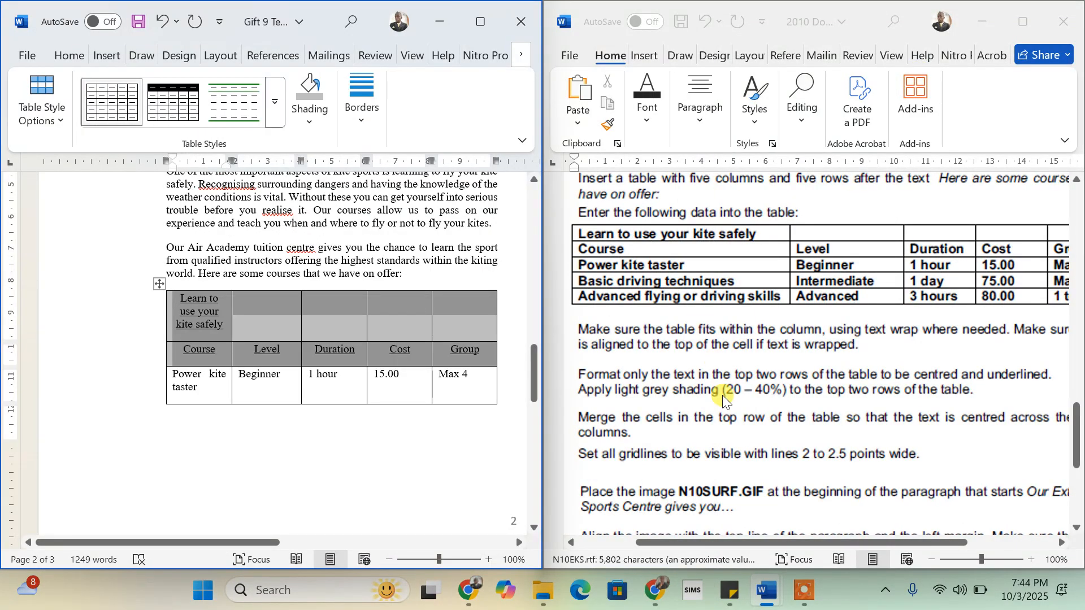
# - Select the top-row cells and merge them so 'Learn to use your kite safely' spans the table
pyautogui.scroll(-1, 722, 395)
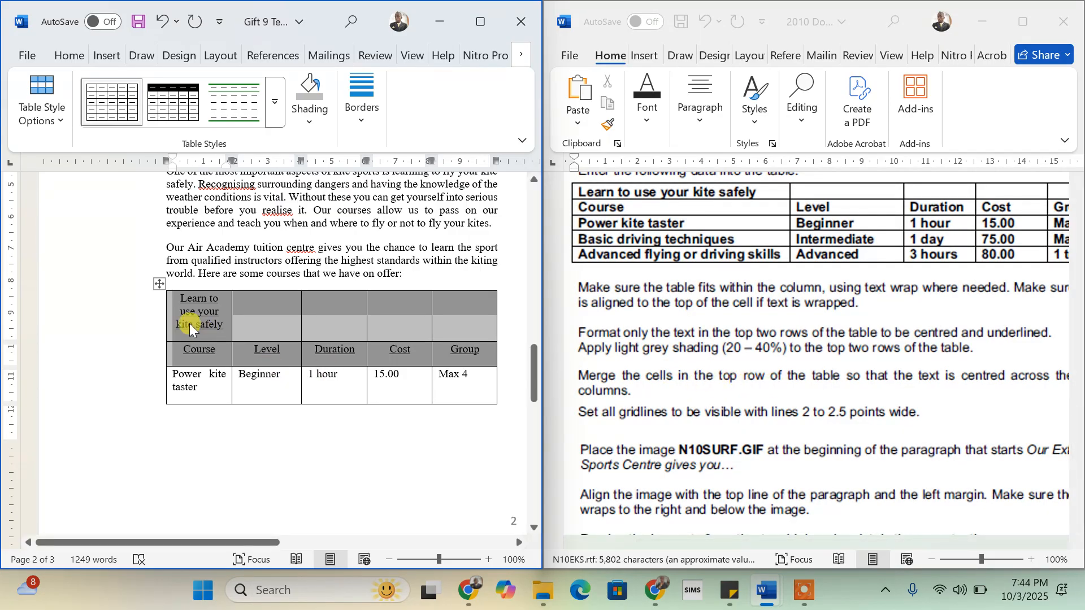
pyautogui.click(176, 321)
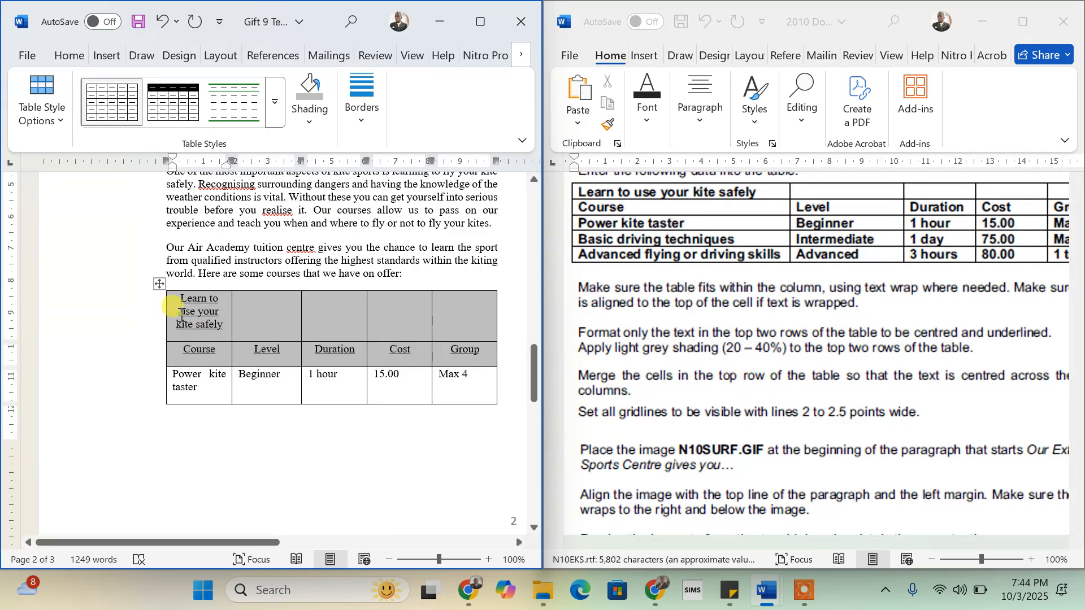
pyautogui.moveTo(178, 311); pyautogui.dragTo(466, 319)
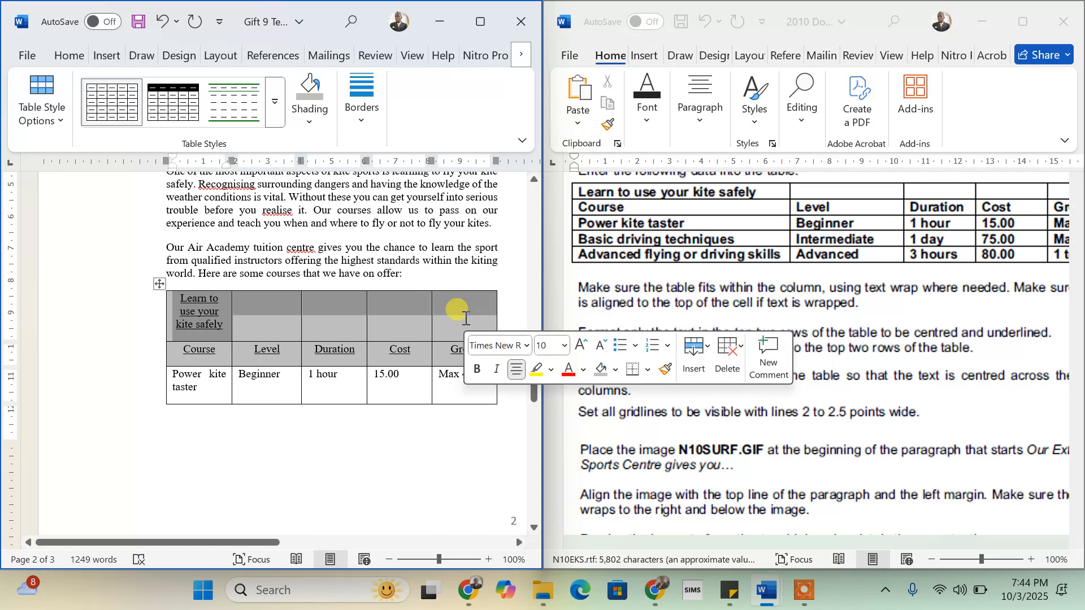
pyautogui.rightClick(466, 319)
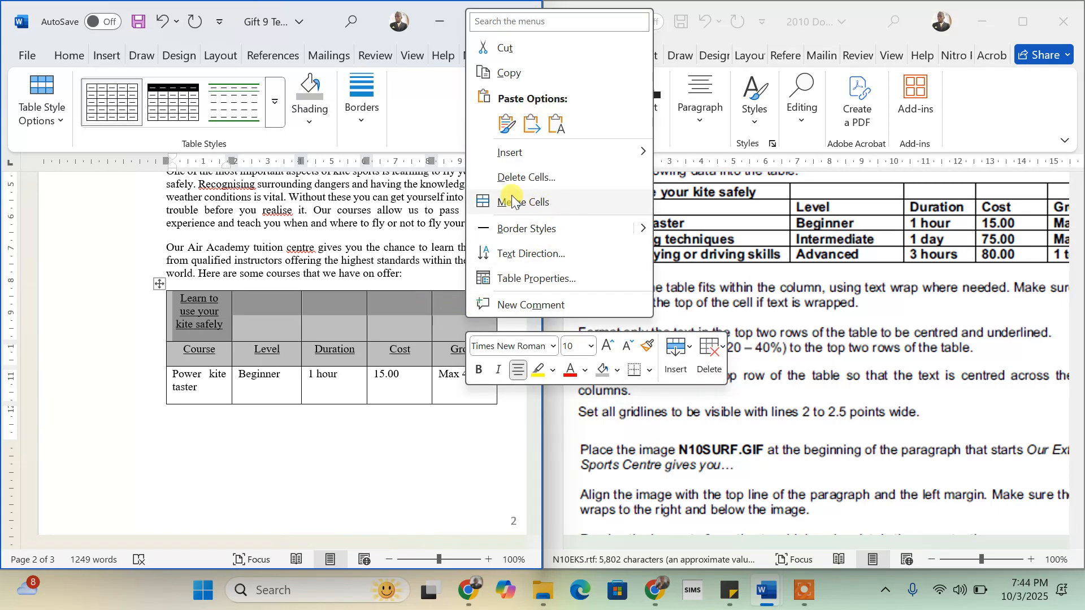
pyautogui.click(372, 36)
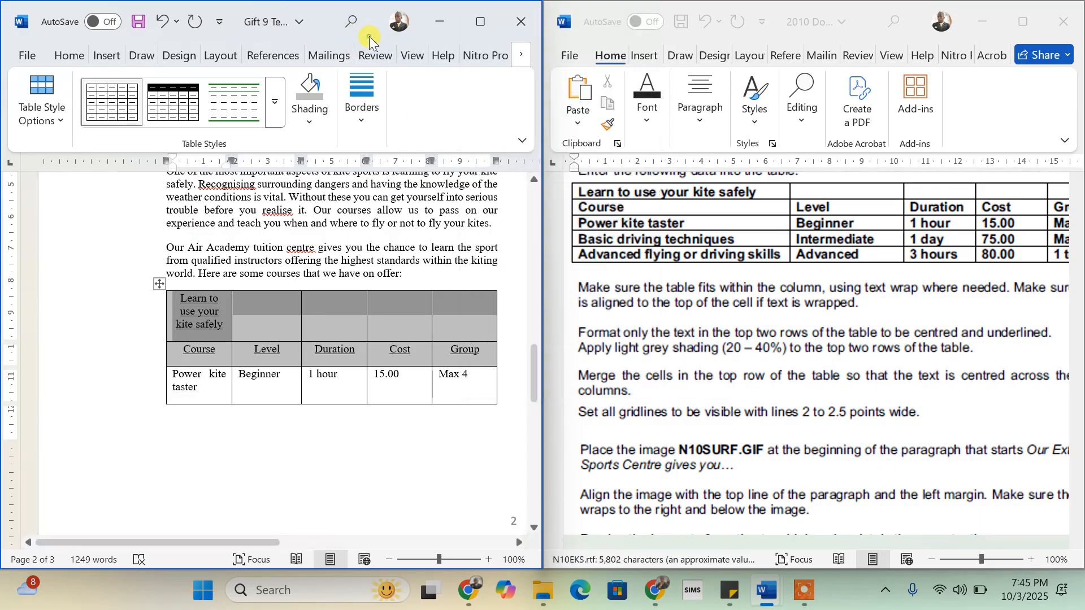
pyautogui.click(478, 23)
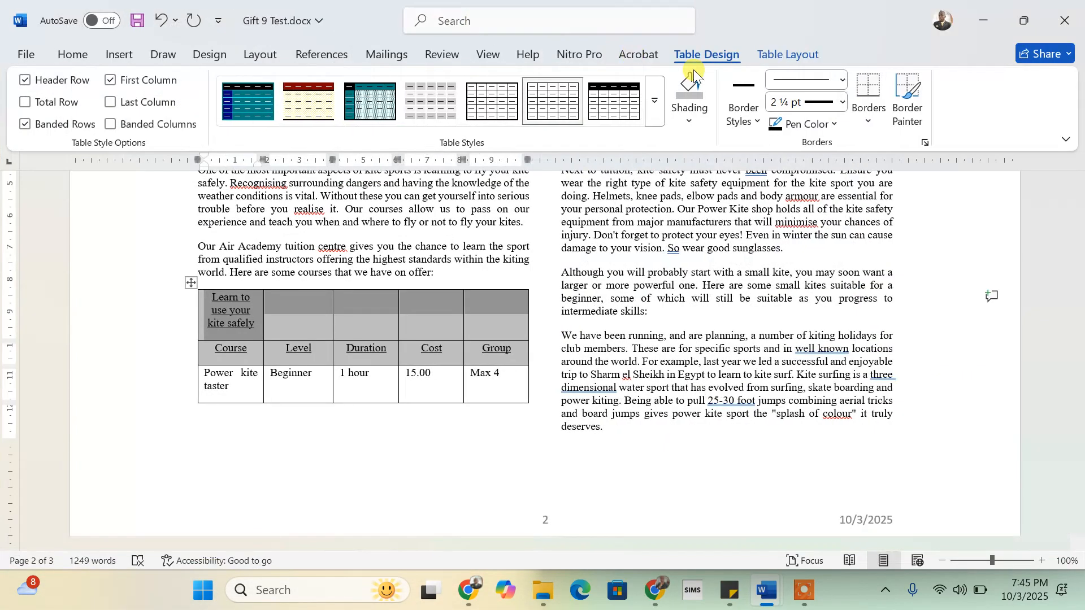
pyautogui.click(788, 52)
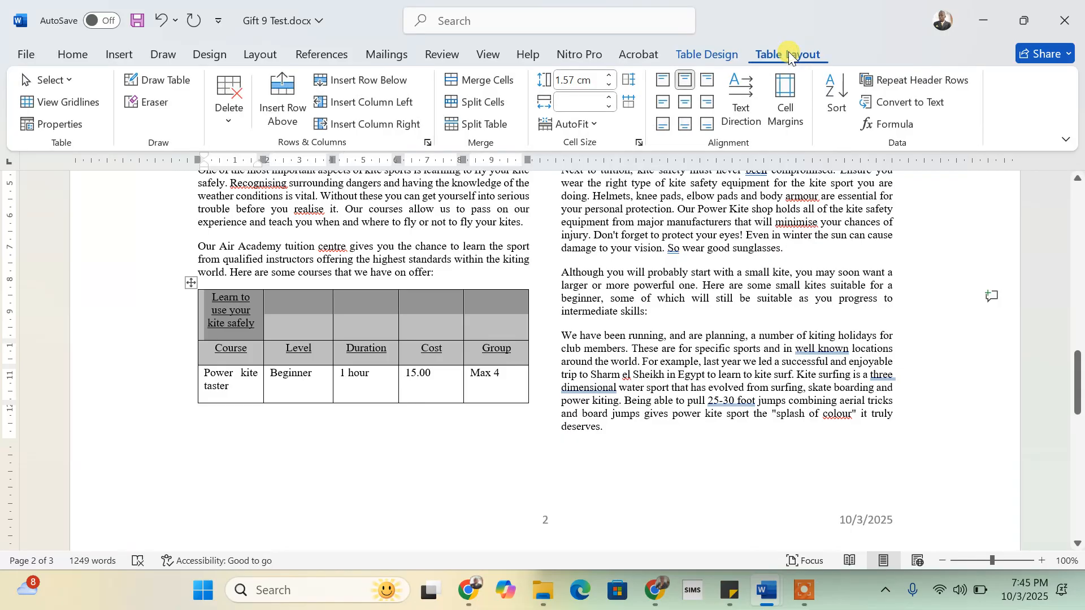
pyautogui.click(485, 79)
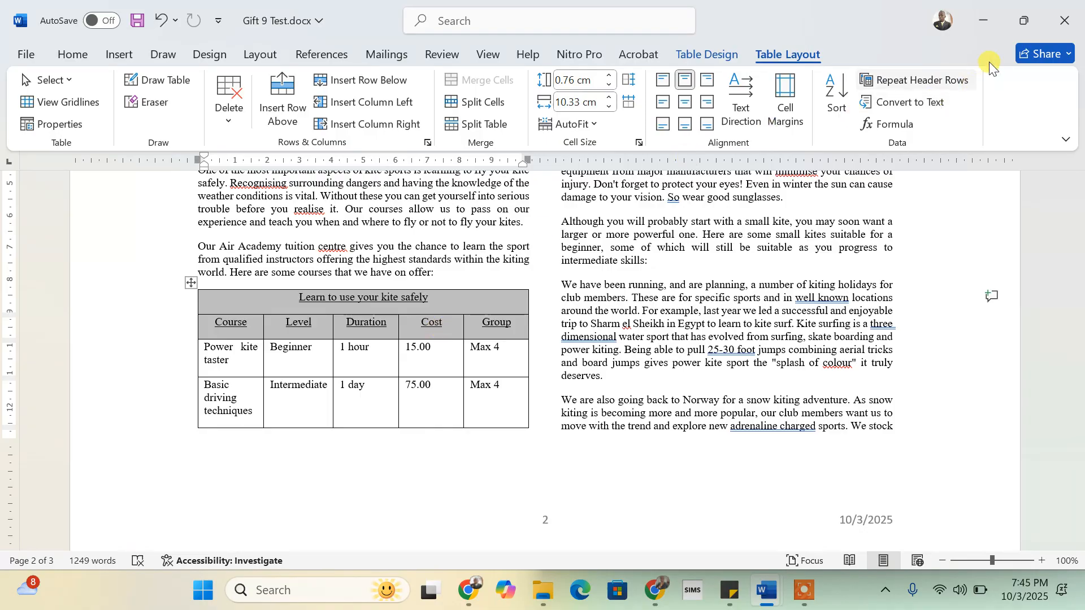
# - Snap the document back beside the instructions and scroll down to the table
pyautogui.moveTo(1022, 25)
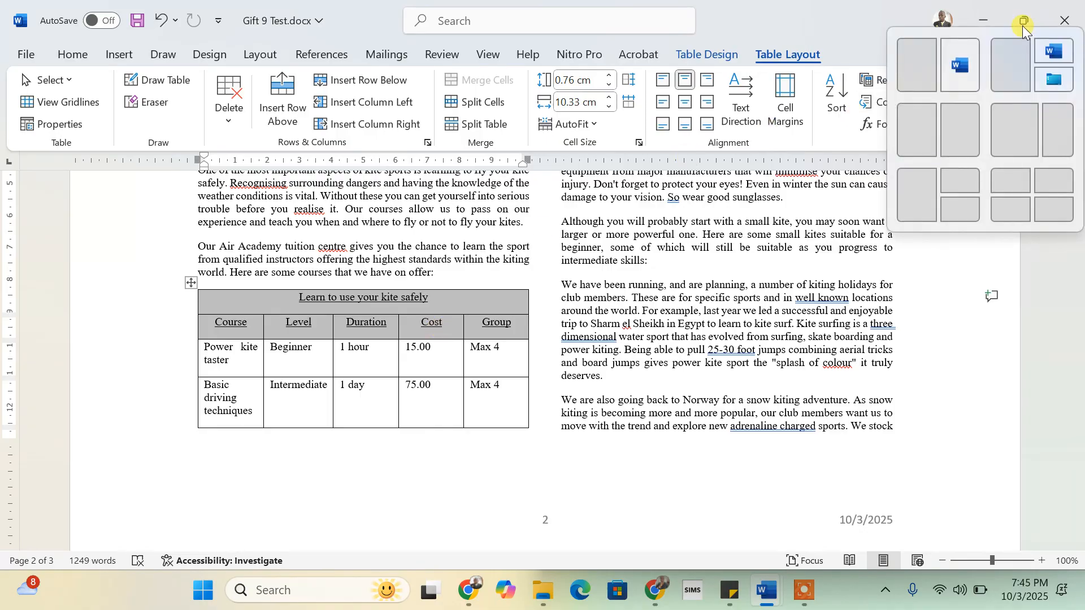
pyautogui.click(919, 72)
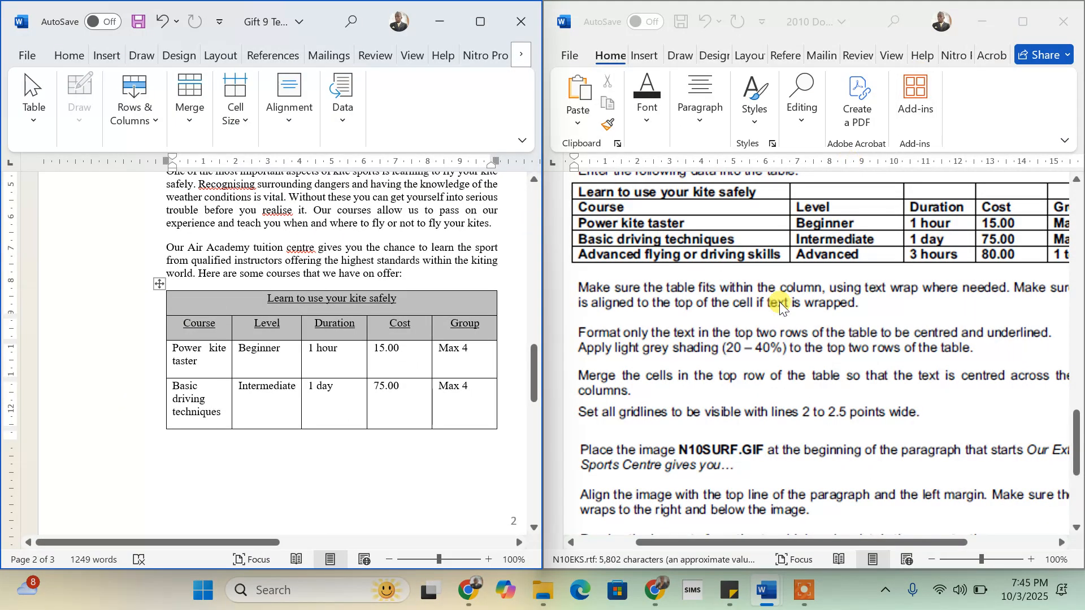
pyautogui.scroll(-2, 876, 350)
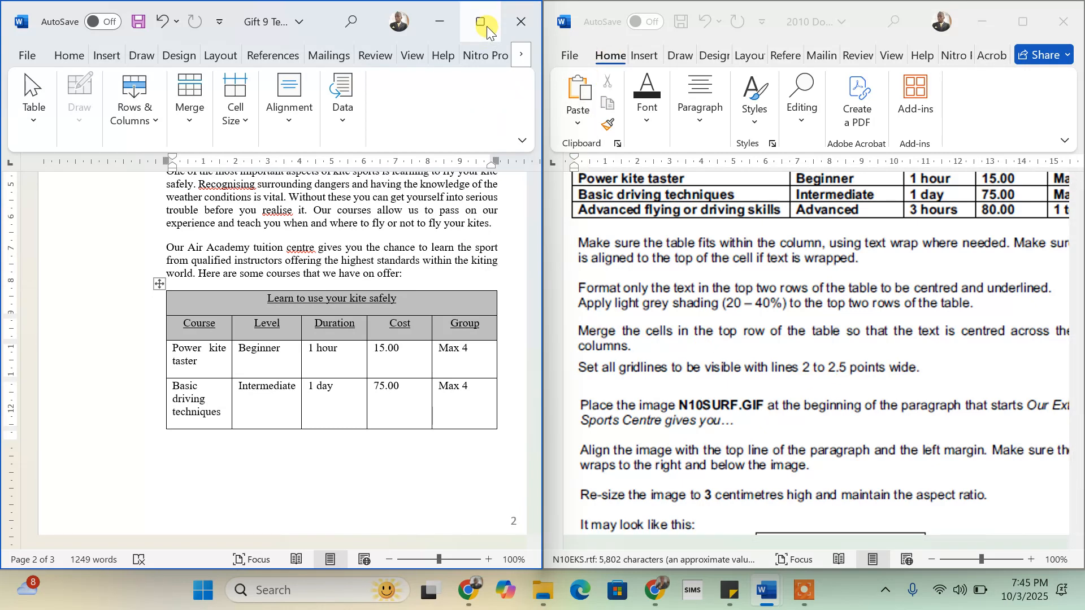
# - Maximize Gift 9 Test and select the entire courses table
pyautogui.moveTo(487, 26)
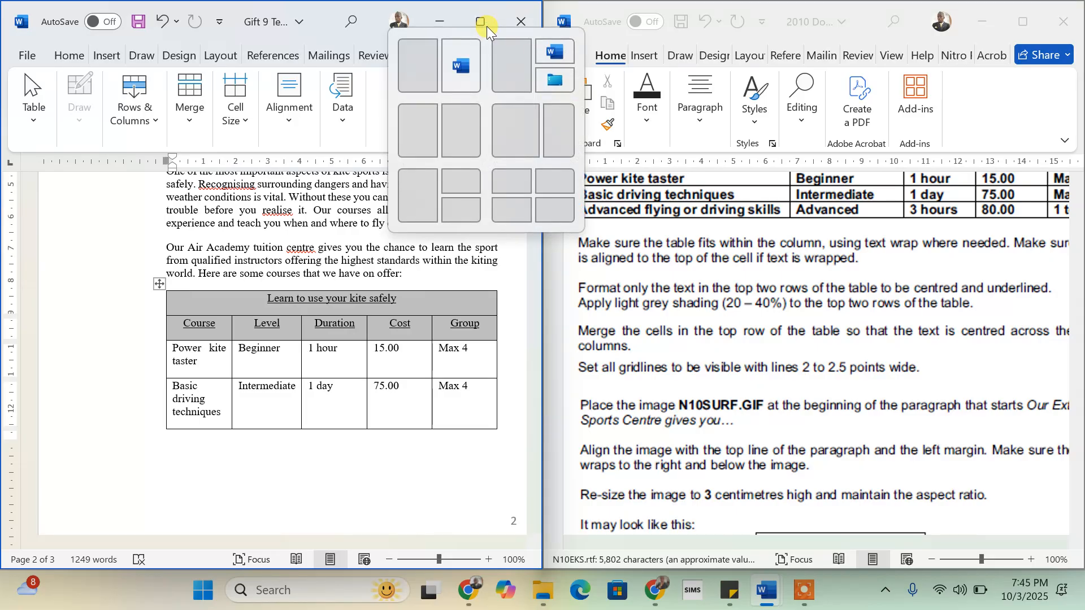
pyautogui.click(483, 16)
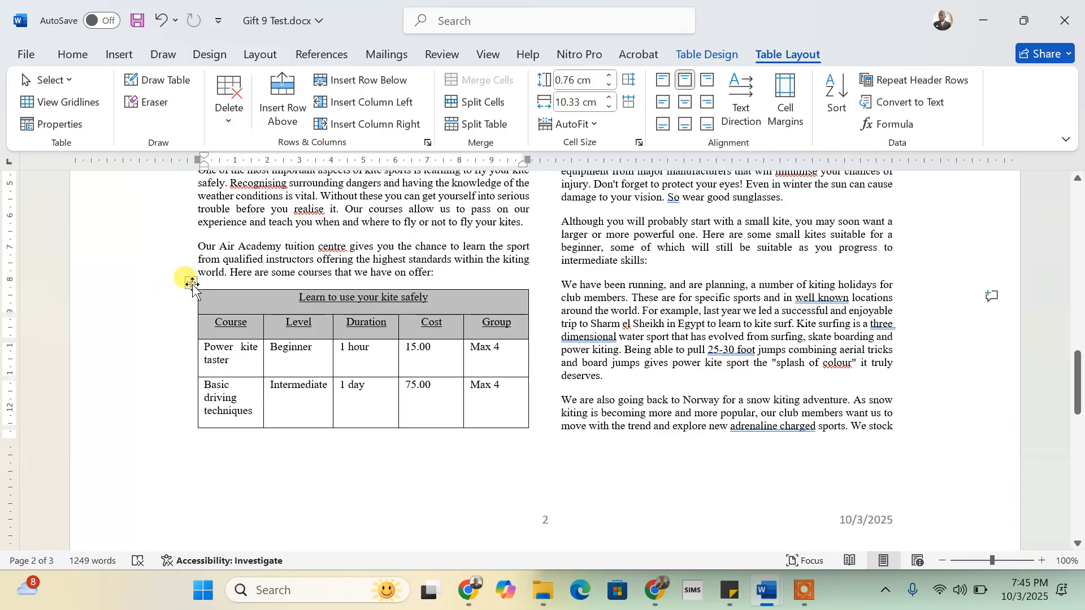
pyautogui.click(192, 281)
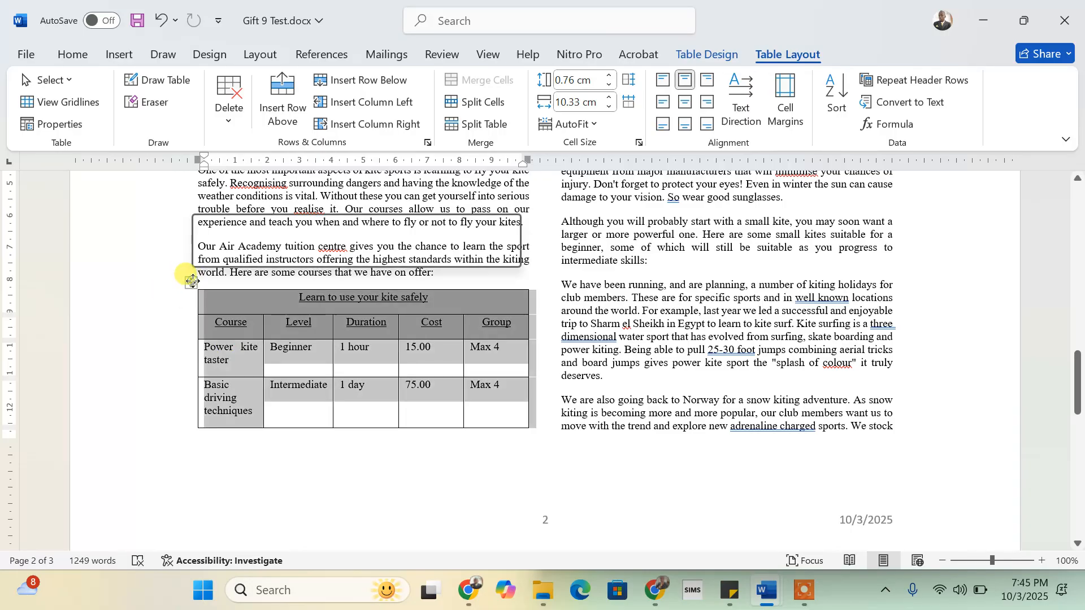
pyautogui.scroll(3, 699, 348)
pyautogui.scroll(2, 699, 348)
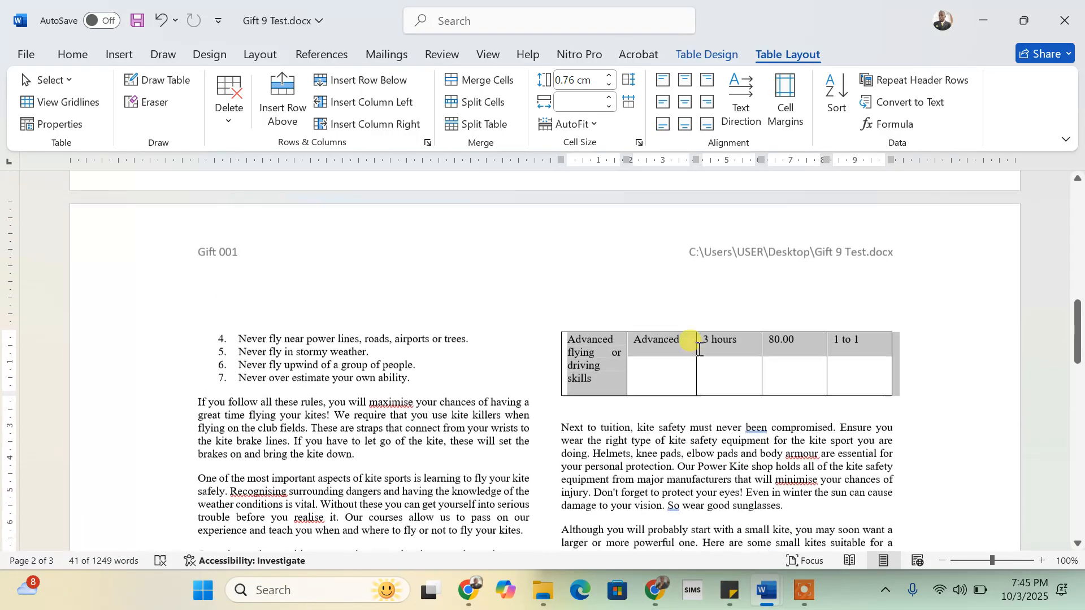
pyautogui.scroll(-8, 699, 348)
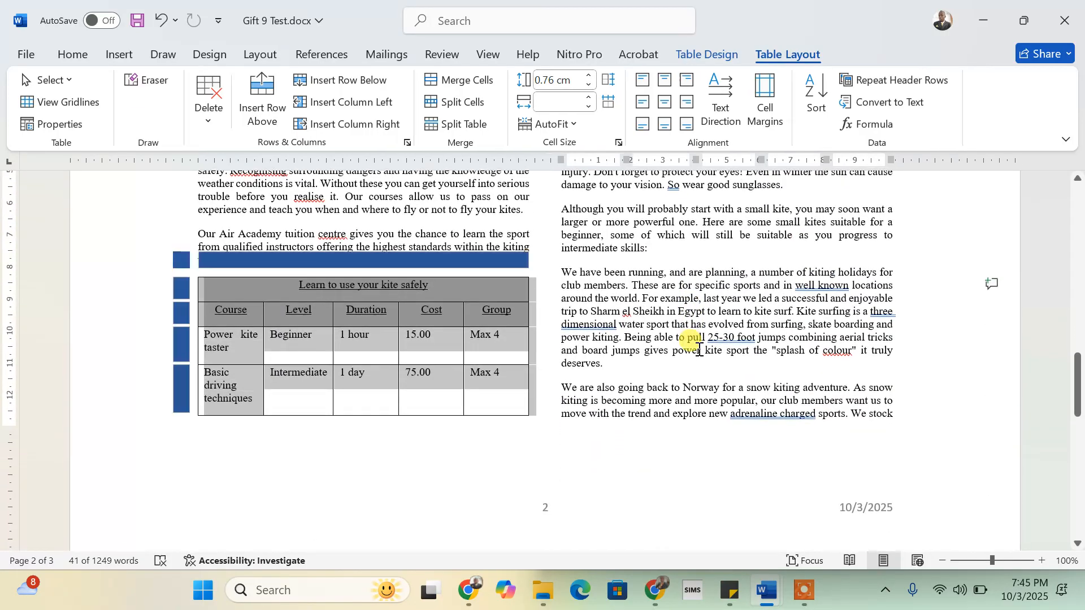
# - Set the border weight to 2¼ pt and apply All Borders to the selected courses table
pyautogui.click(716, 57)
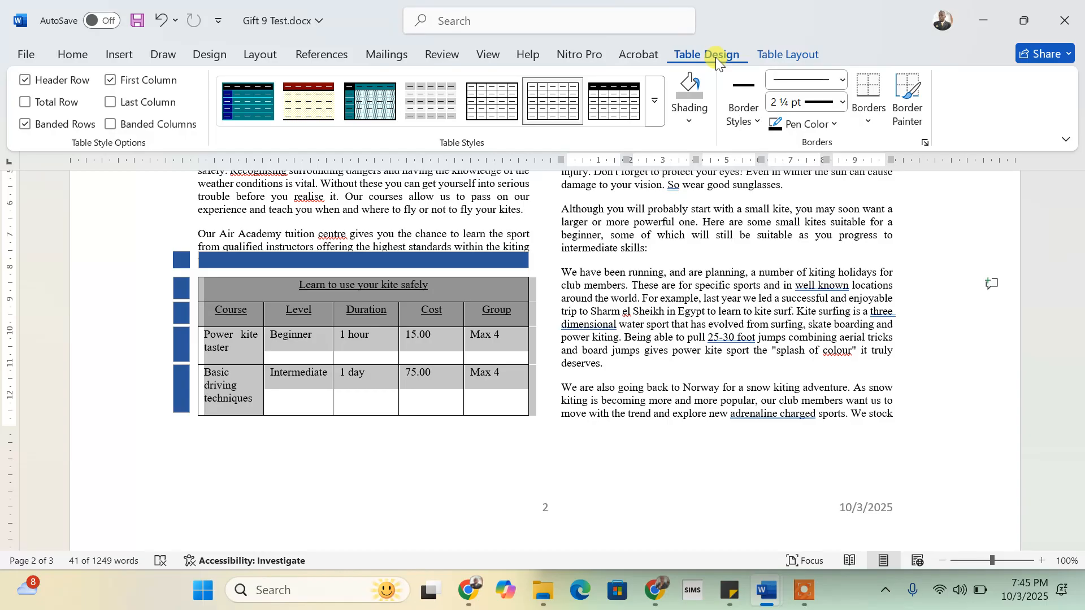
pyautogui.click(843, 104)
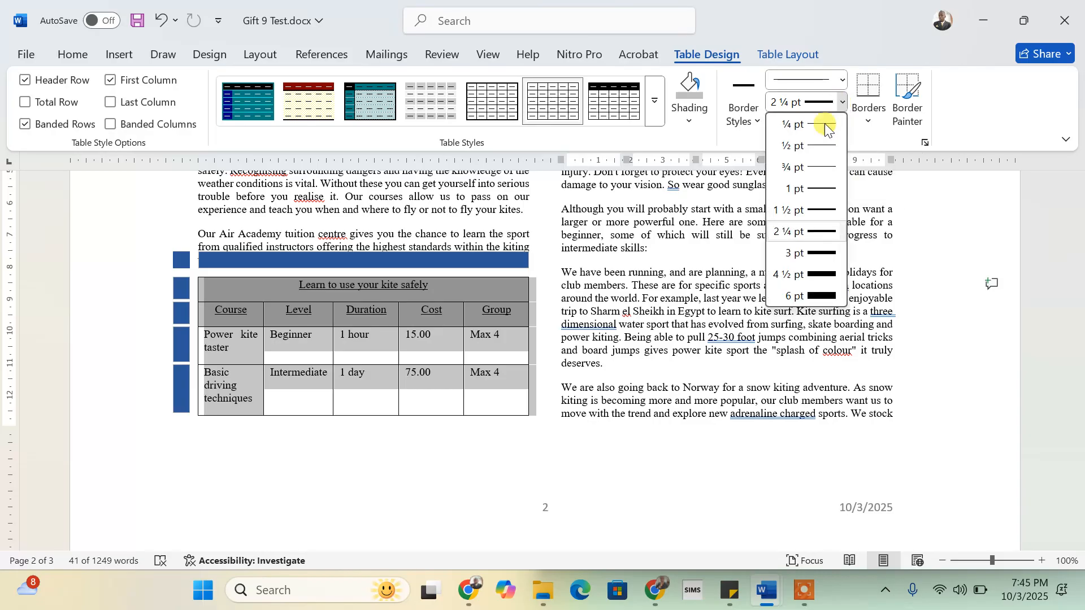
pyautogui.click(807, 231)
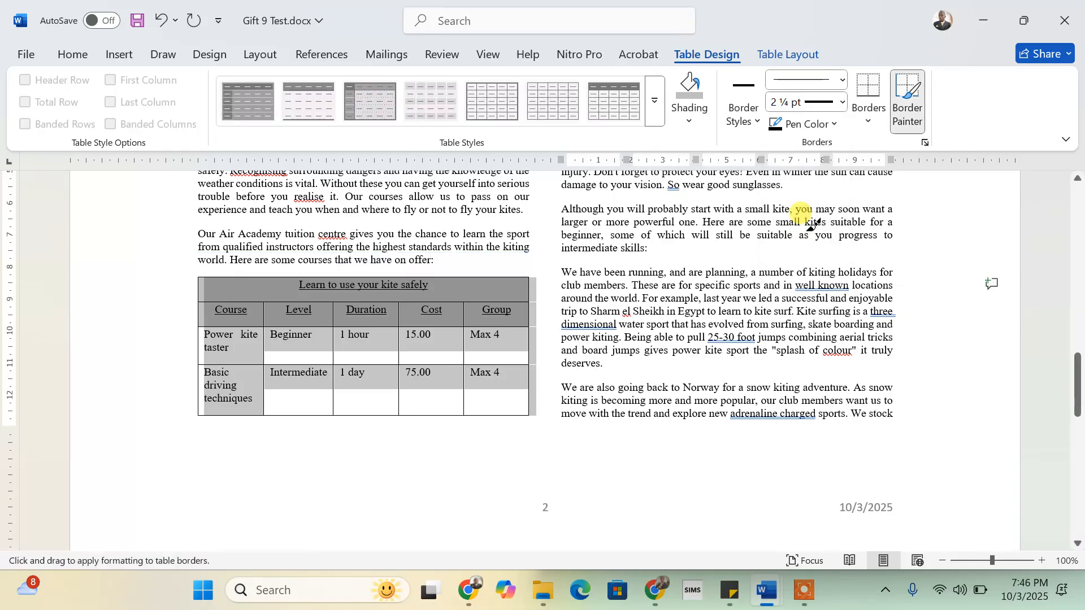
pyautogui.click(868, 123)
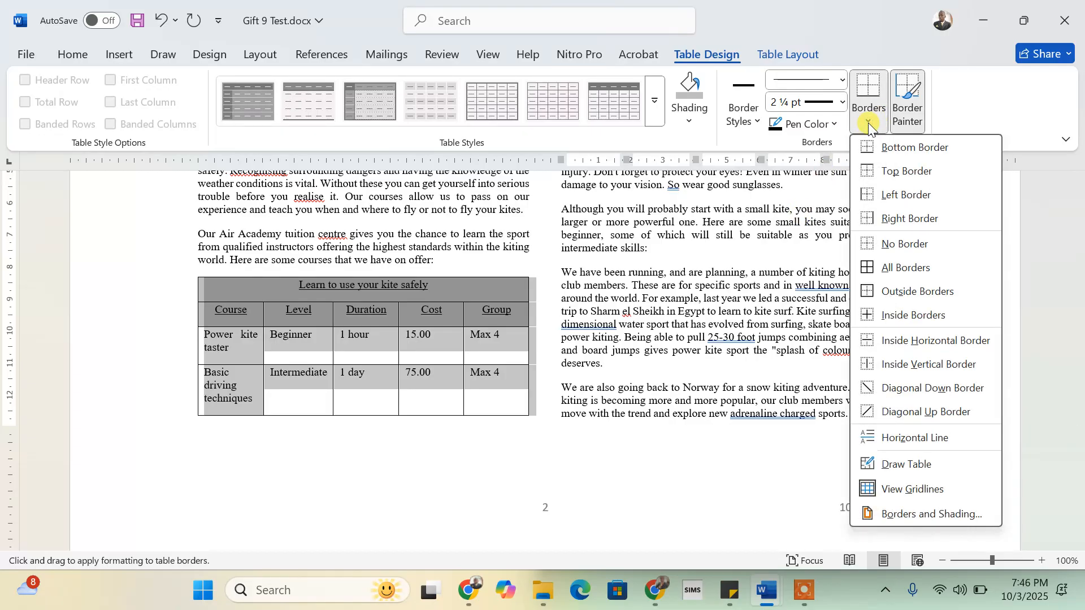
pyautogui.click(883, 269)
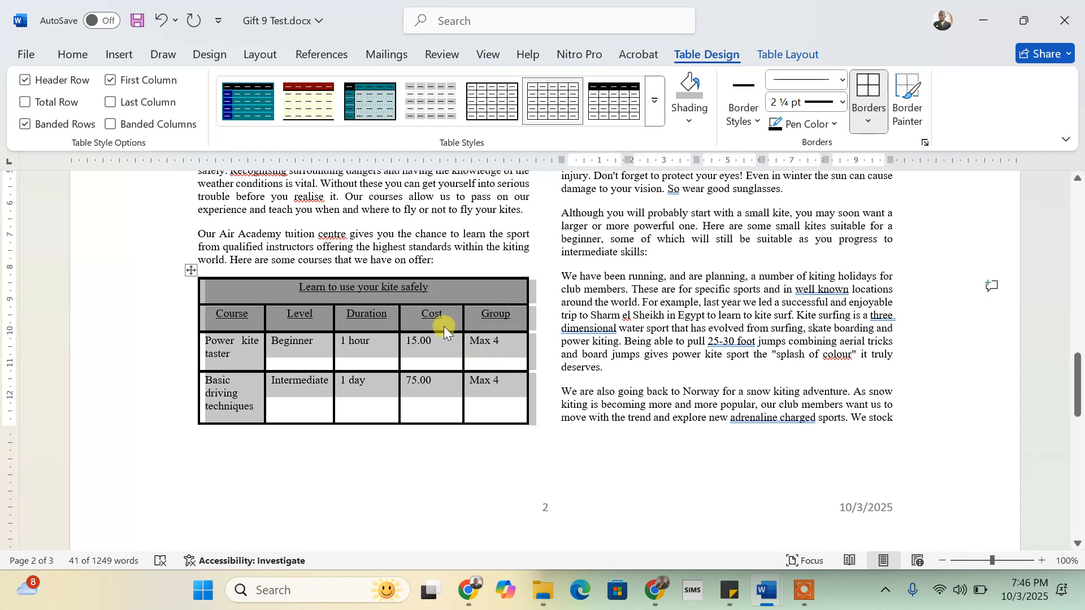
pyautogui.click(478, 362)
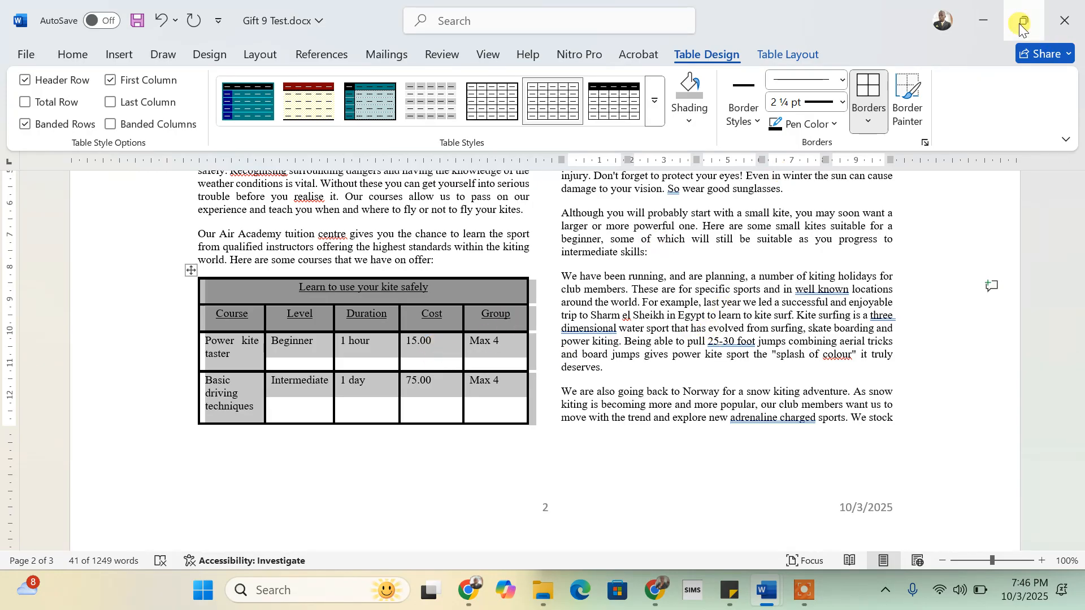
pyautogui.moveTo(1019, 22)
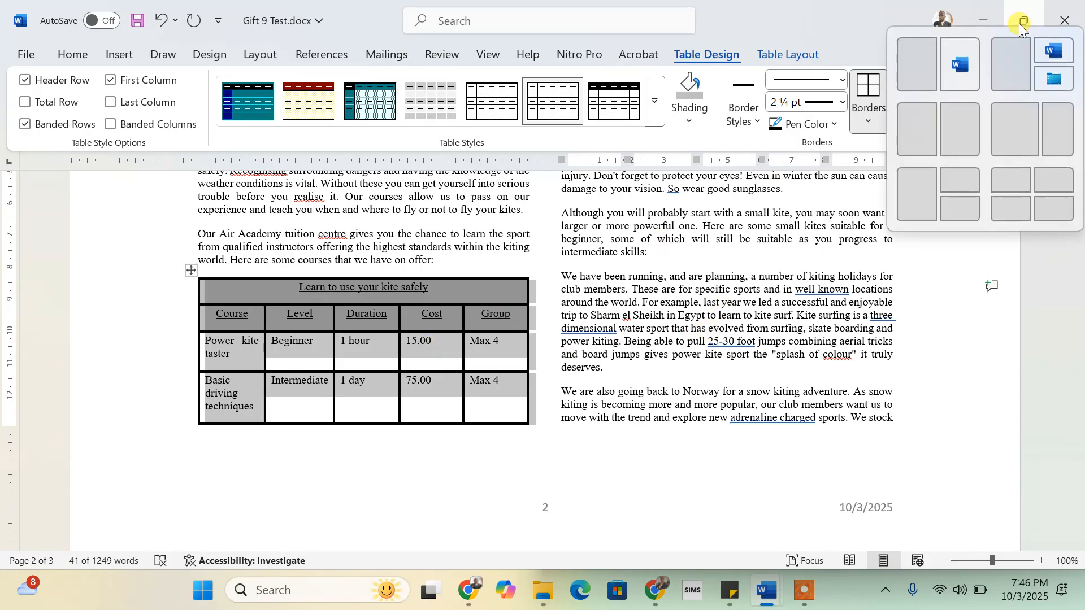
pyautogui.click(917, 63)
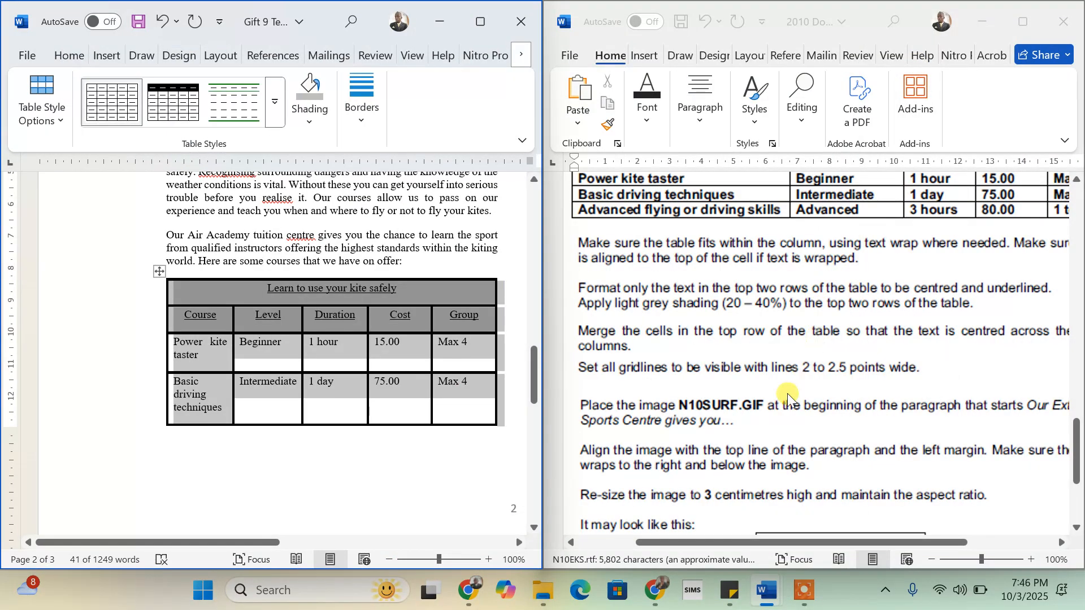
pyautogui.scroll(-3, 703, 395)
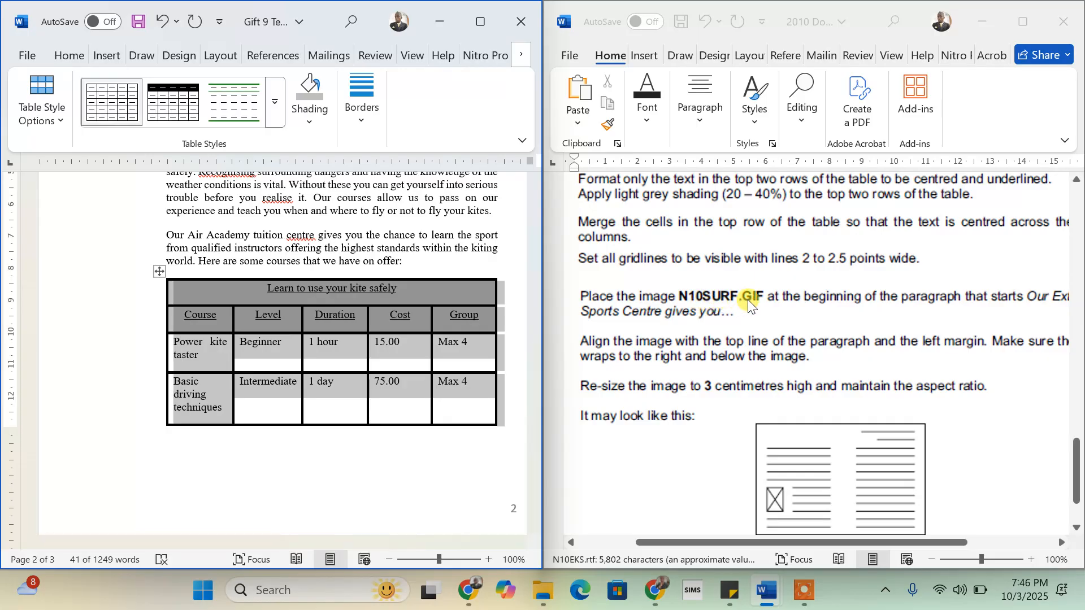
pyautogui.hscroll(2, 928, 321)
pyautogui.hscroll(2, 928, 321)
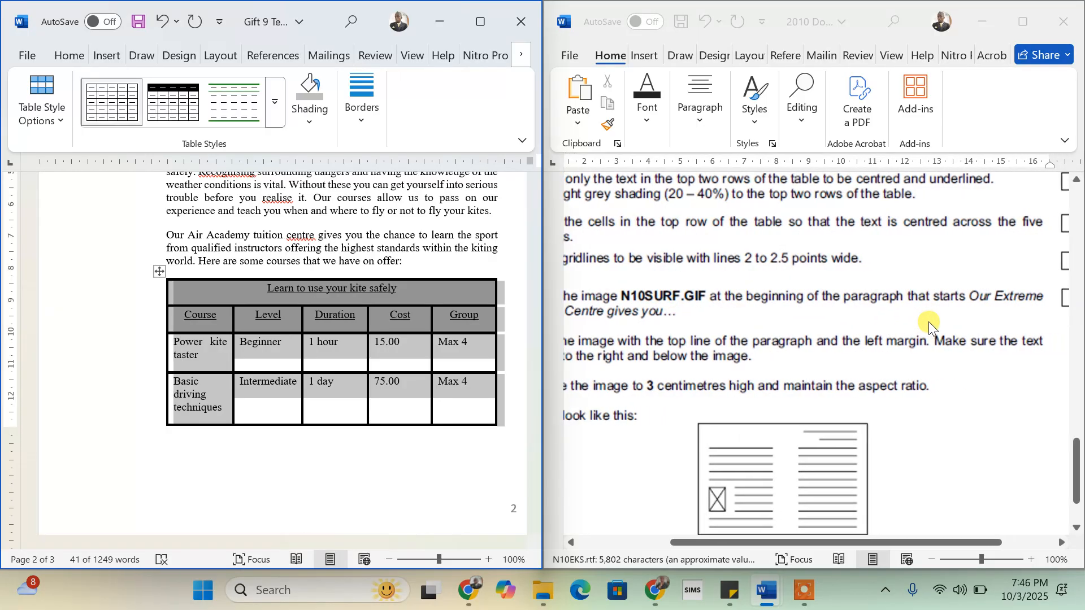
pyautogui.hscroll(-3, 928, 321)
pyautogui.hscroll(-1, 928, 321)
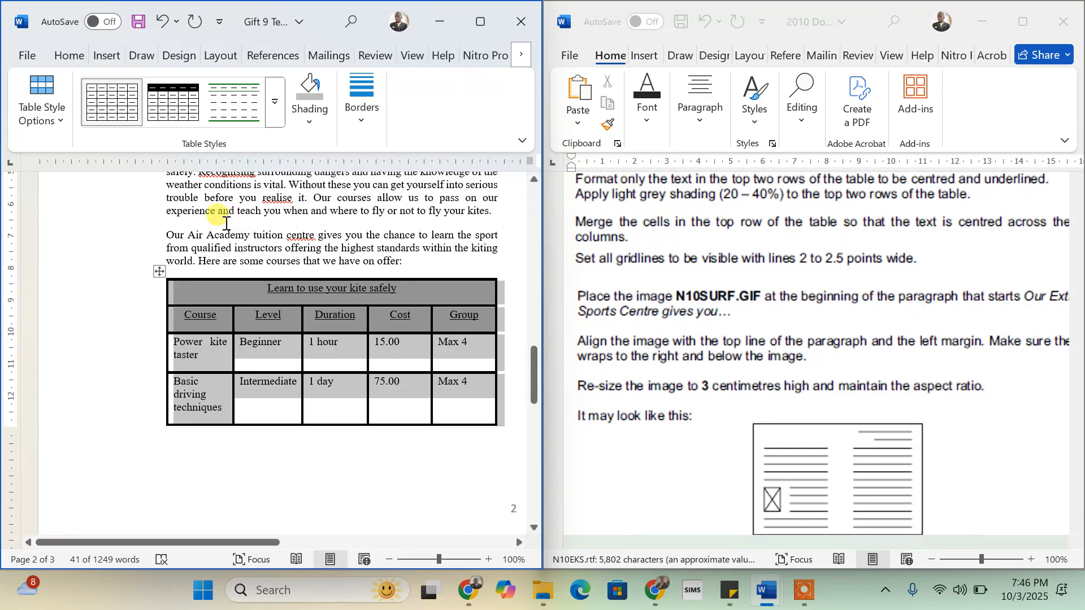
pyautogui.click(226, 223)
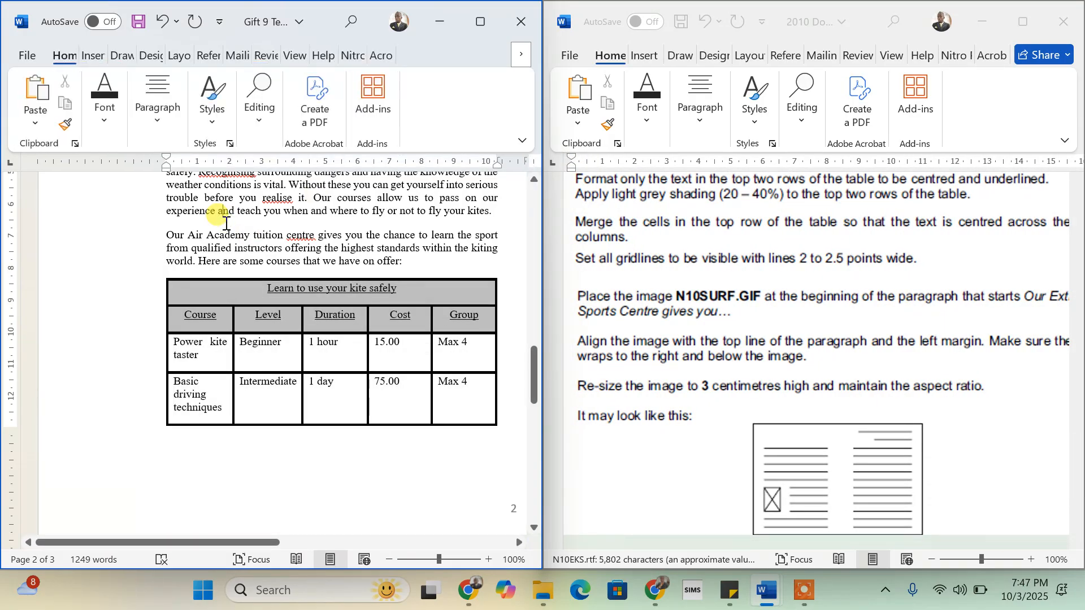
pyautogui.click(481, 23)
pyautogui.scroll(5, 390, 246)
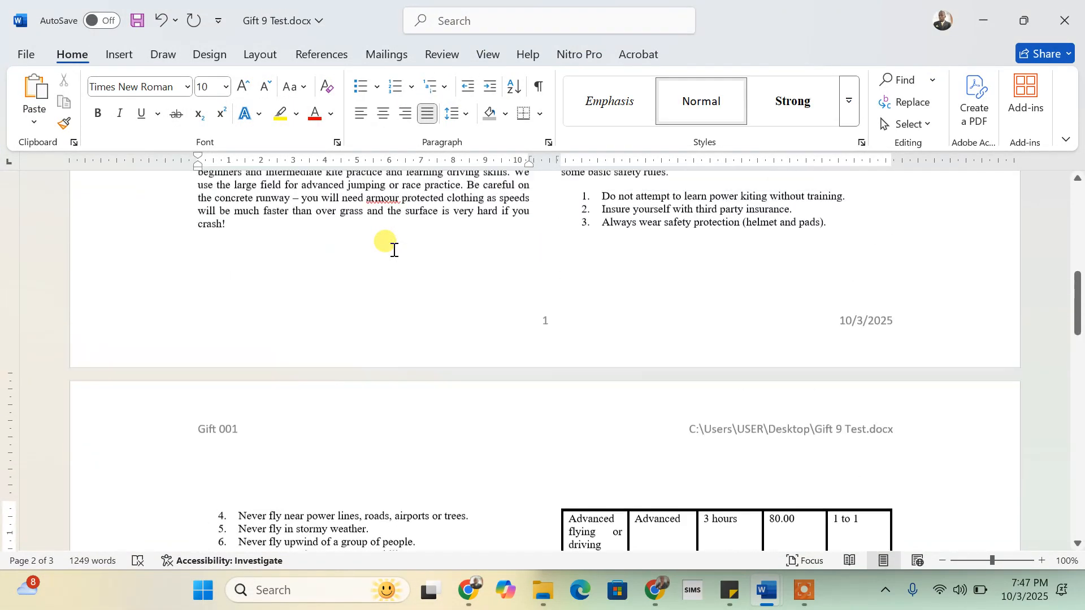
# - Search for 'our extreme spo' and place the cursor just before 'Our Extreme Sports Centre'
pyautogui.scroll(-5, 388, 242)
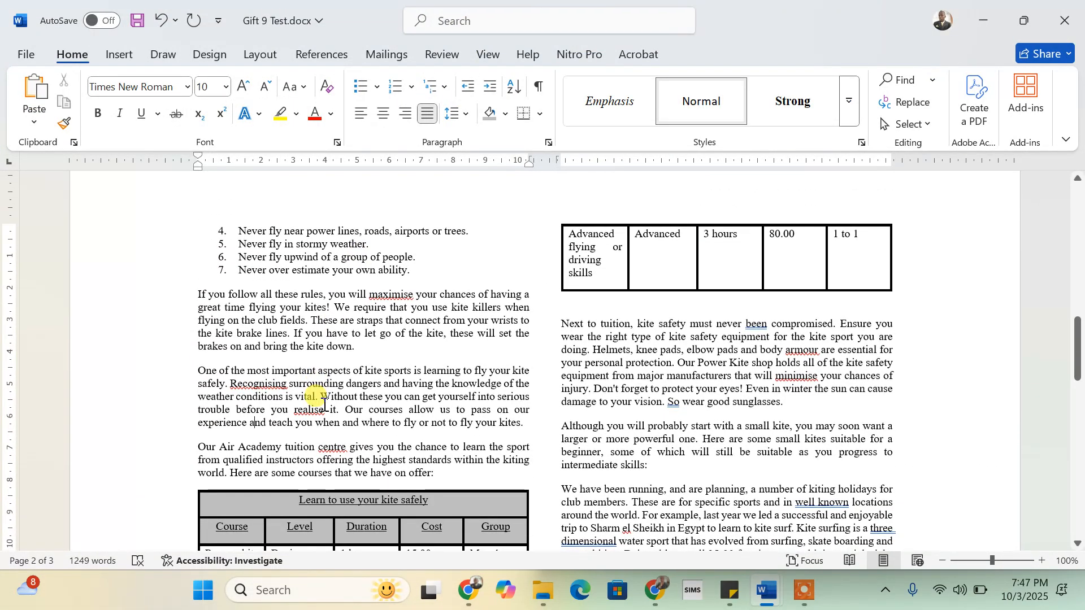
pyautogui.hotkey('ctrl', 'f')
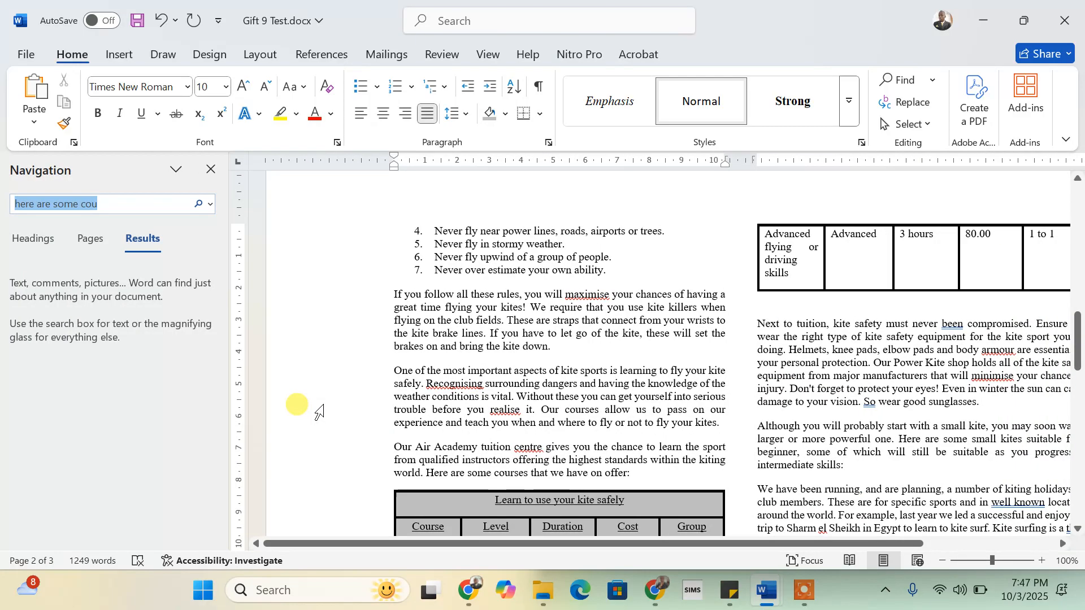
pyautogui.write('our ')
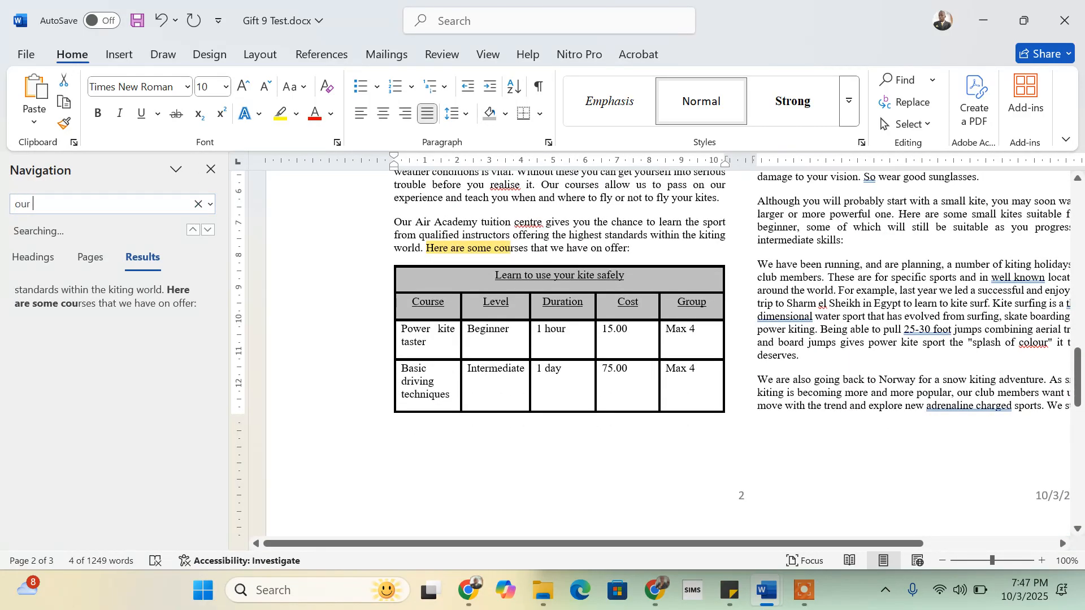
pyautogui.write('extreme')
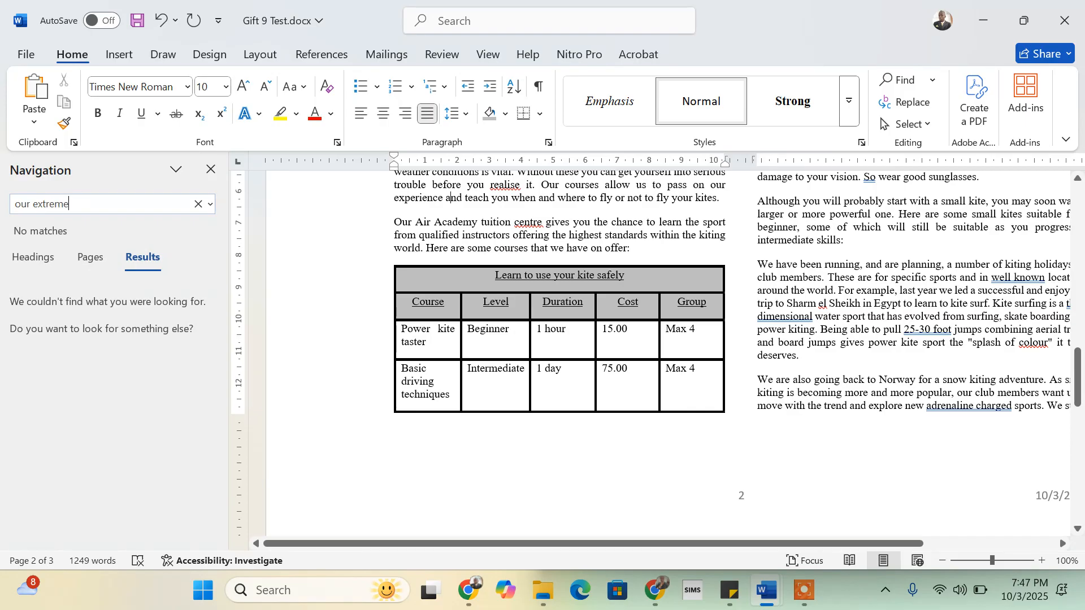
pyautogui.write(' spo')
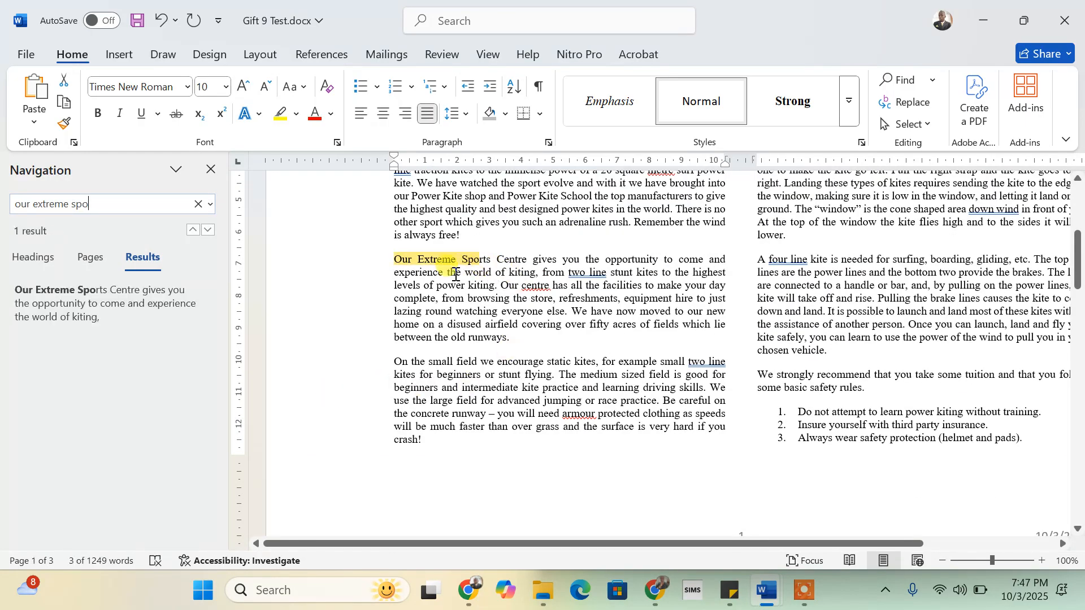
pyautogui.click(396, 261)
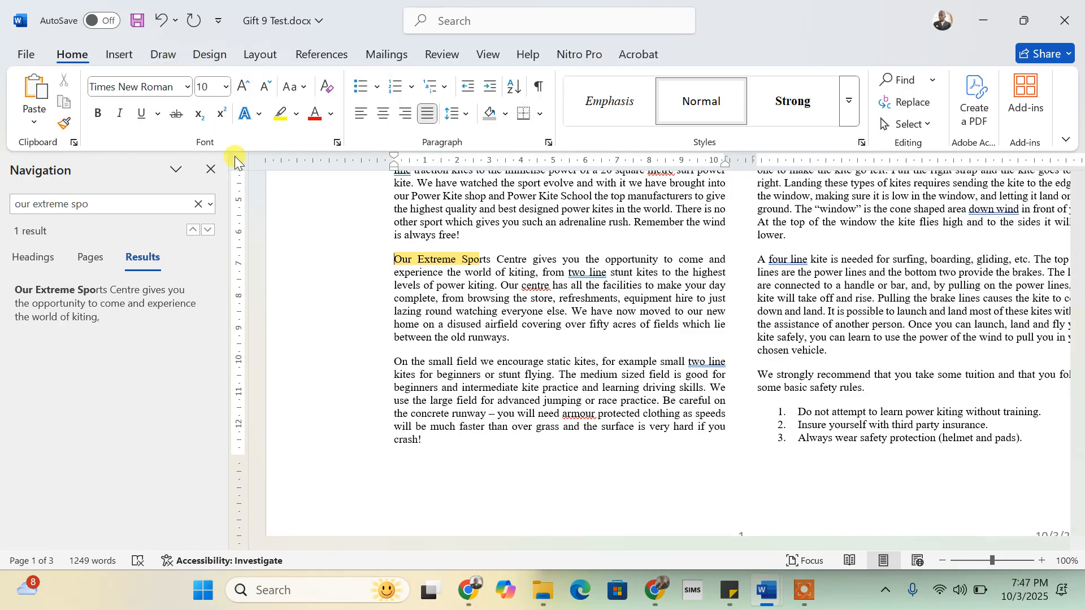
pyautogui.click(214, 168)
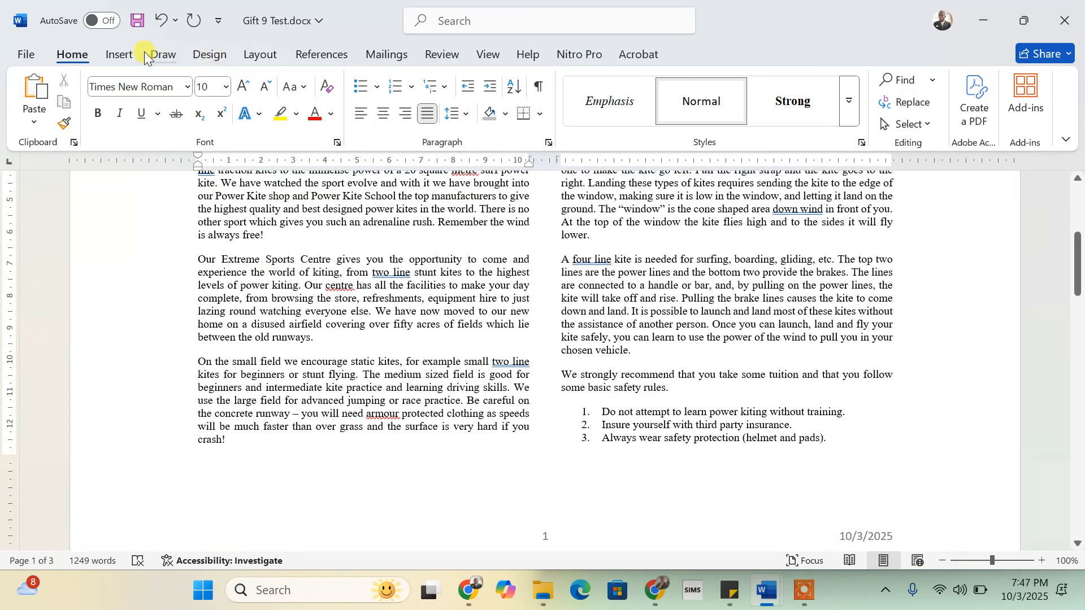
# - Insert the picture N10SURF.gif from this computer at the paragraph's start
pyautogui.click(134, 56)
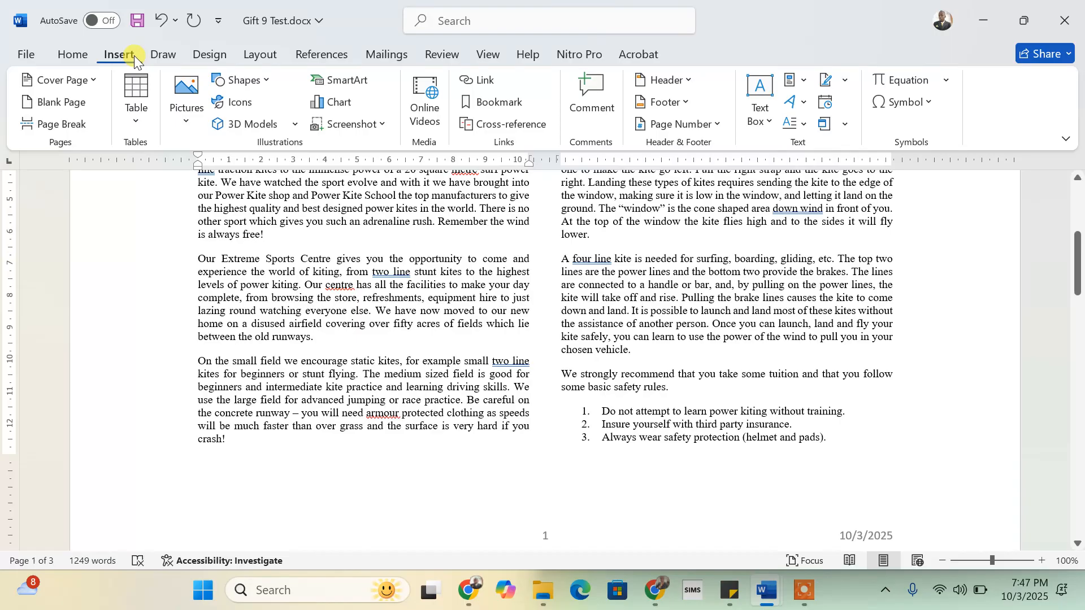
pyautogui.click(188, 120)
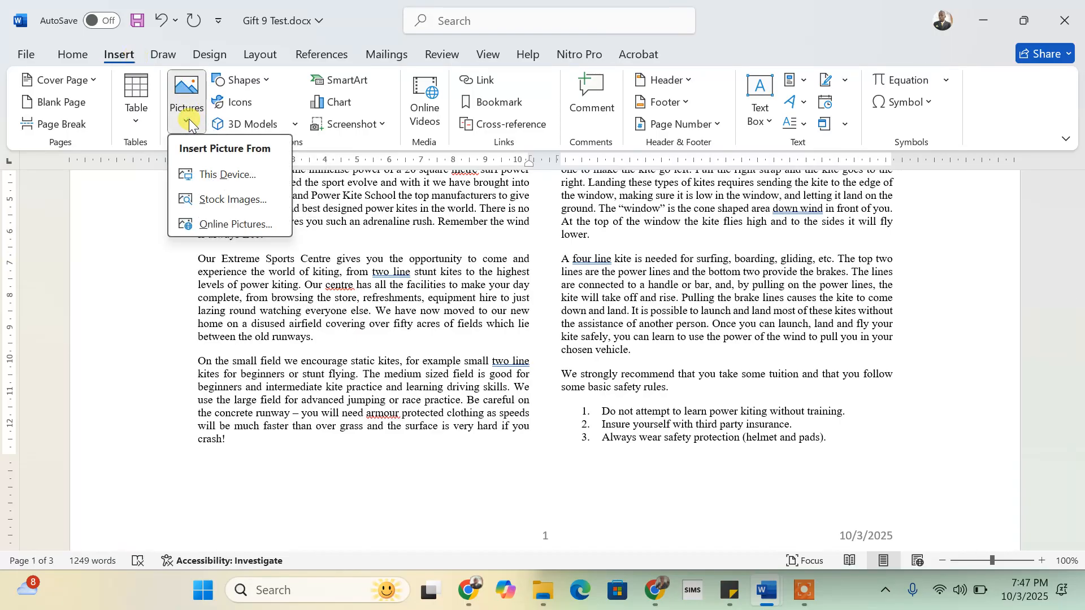
pyautogui.click(215, 175)
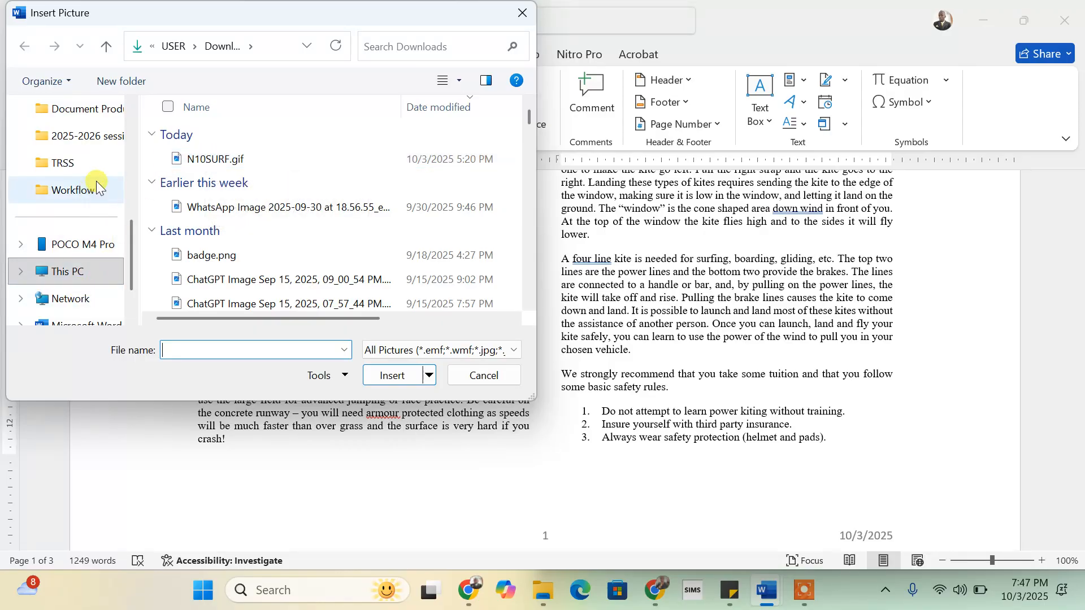
pyautogui.scroll(-2, 96, 181)
pyautogui.scroll(3, 78, 208)
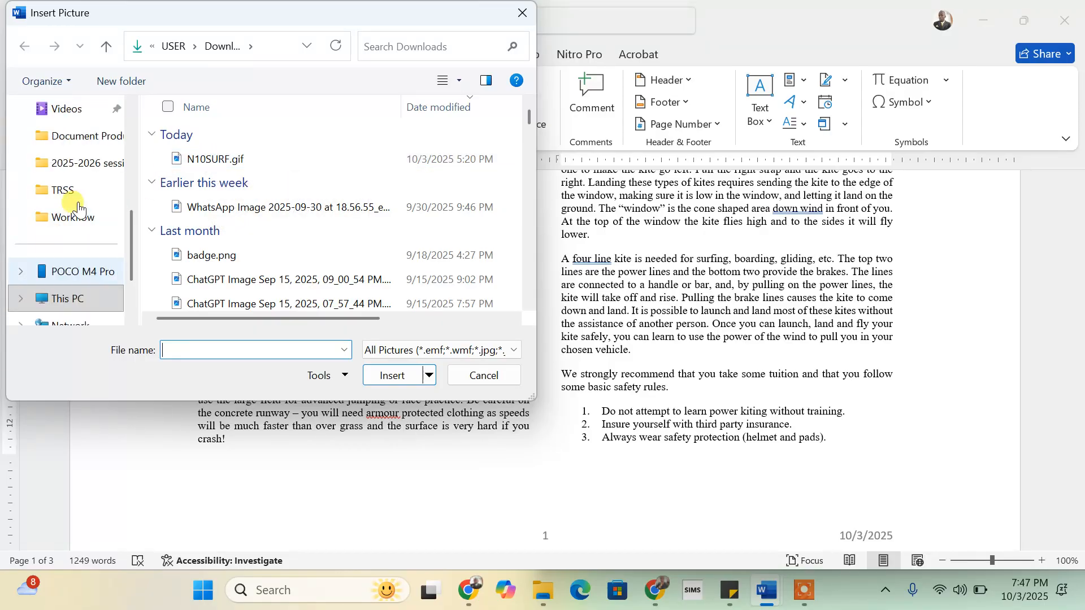
pyautogui.click(196, 161)
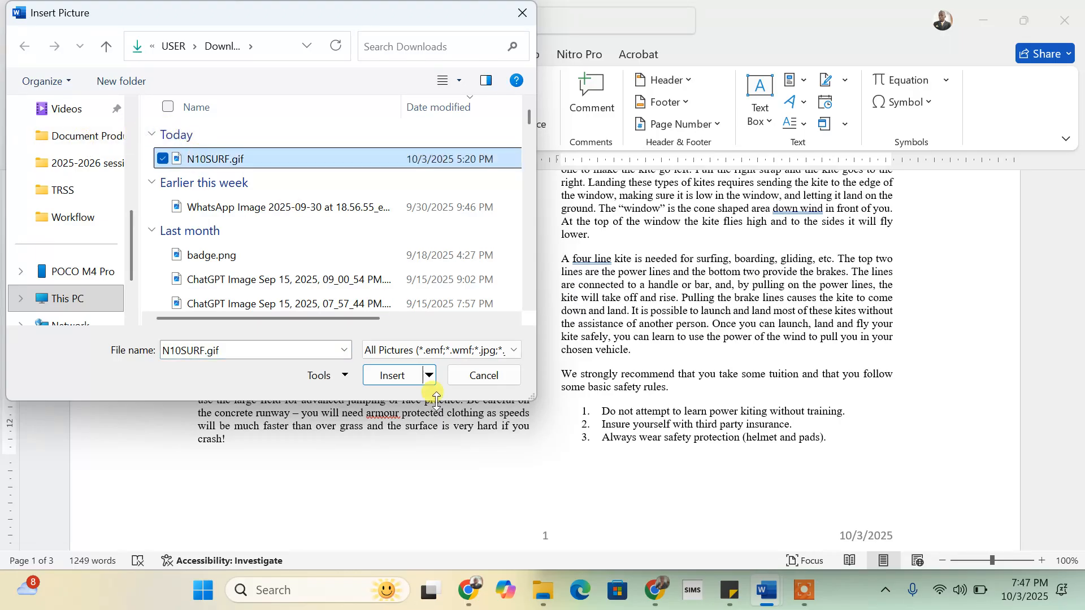
pyautogui.click(391, 375)
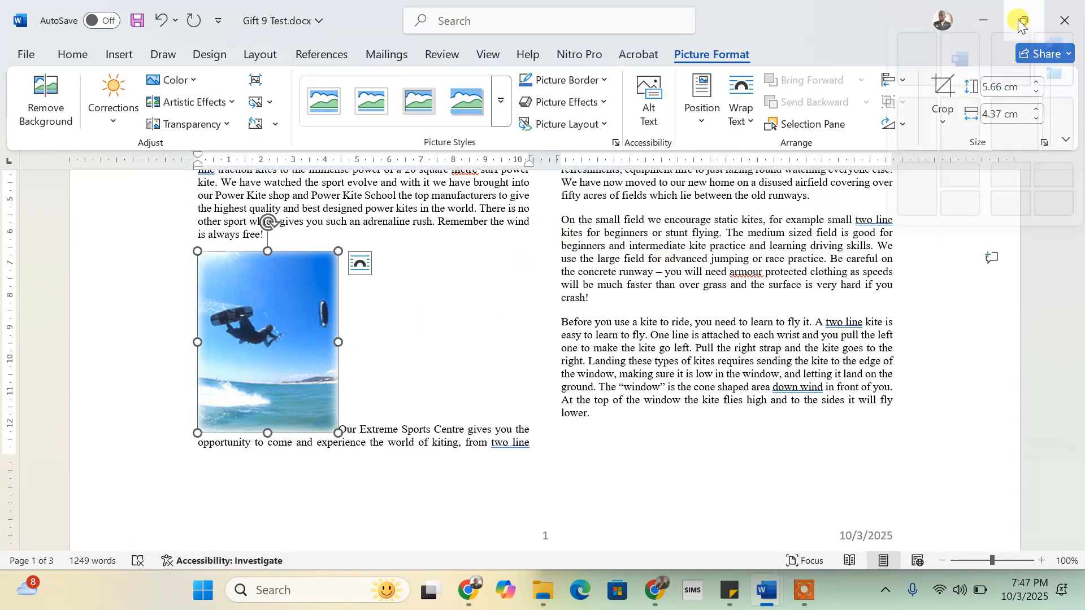
pyautogui.moveTo(1024, 20)
pyautogui.click(909, 68)
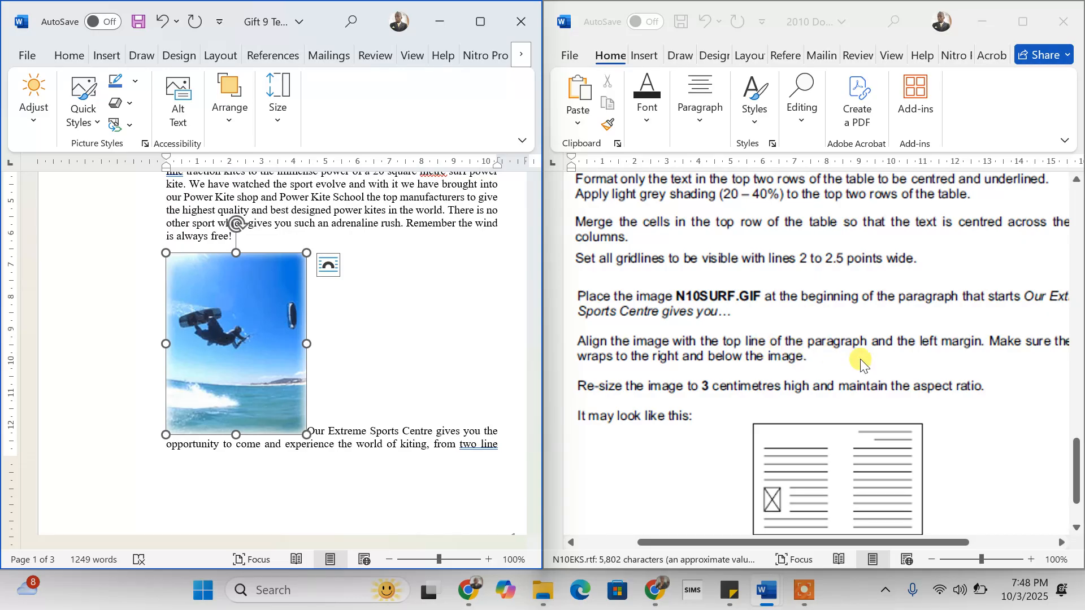
pyautogui.hscroll(3, 1011, 367)
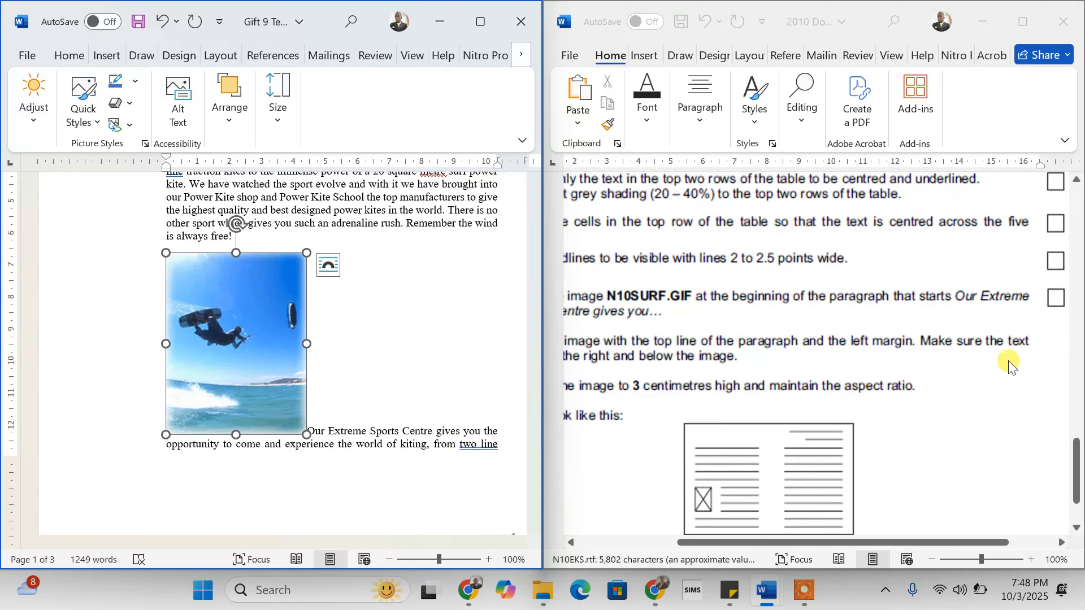
pyautogui.hscroll(-3, 1011, 364)
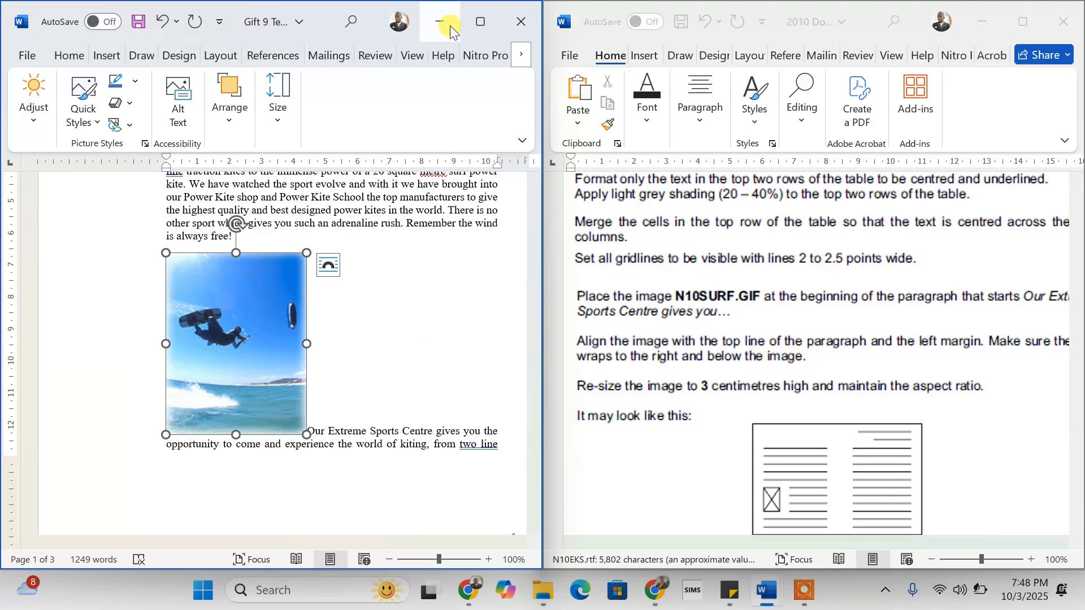
pyautogui.click(482, 22)
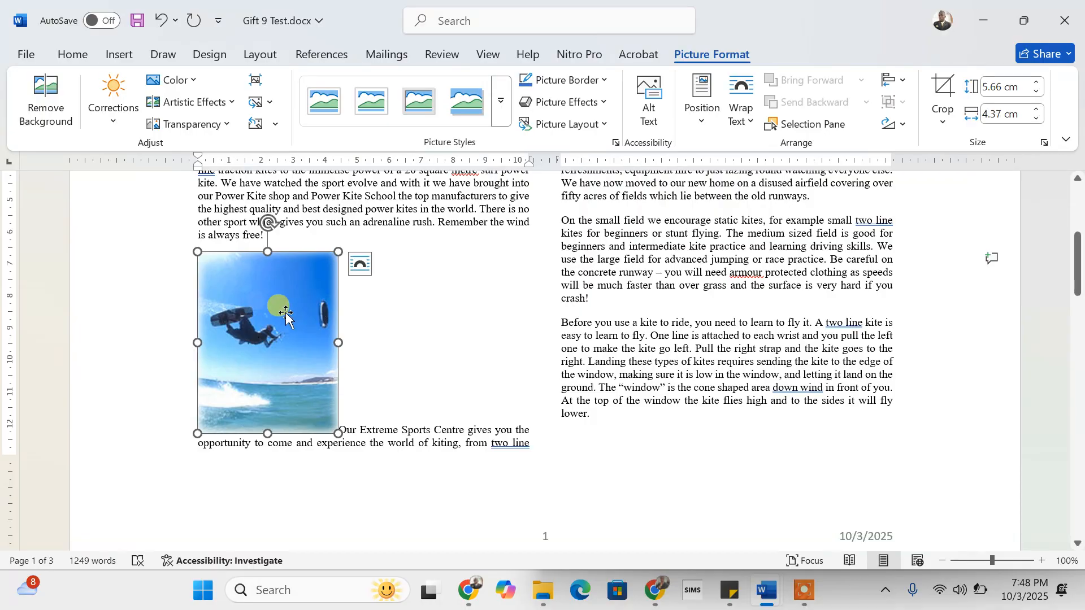
# - Apply Square text wrapping to the kite picture and confirm it stays applied
pyautogui.click(756, 121)
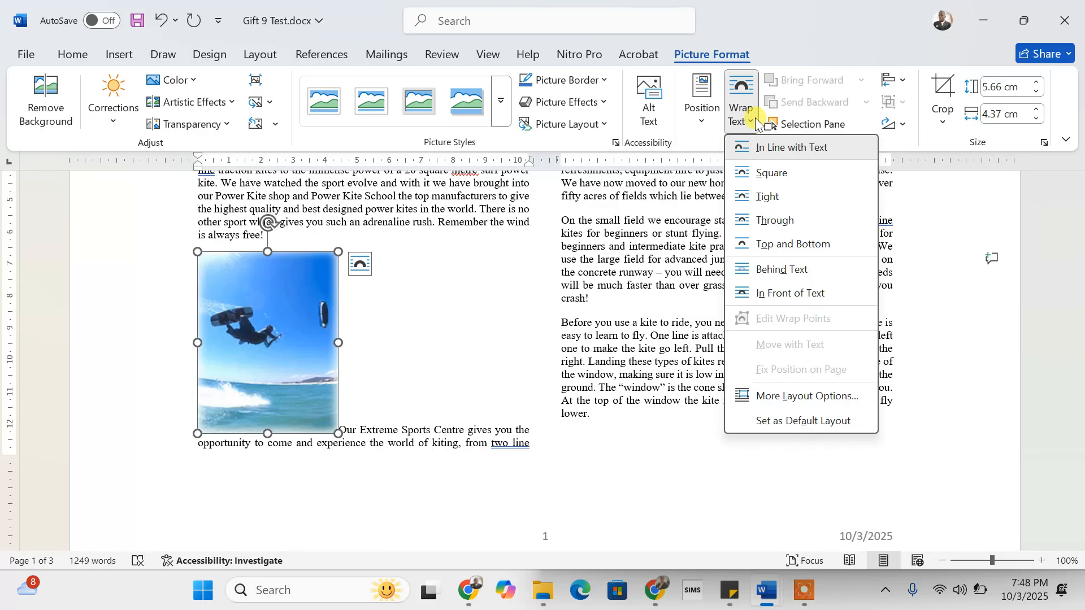
pyautogui.click(769, 178)
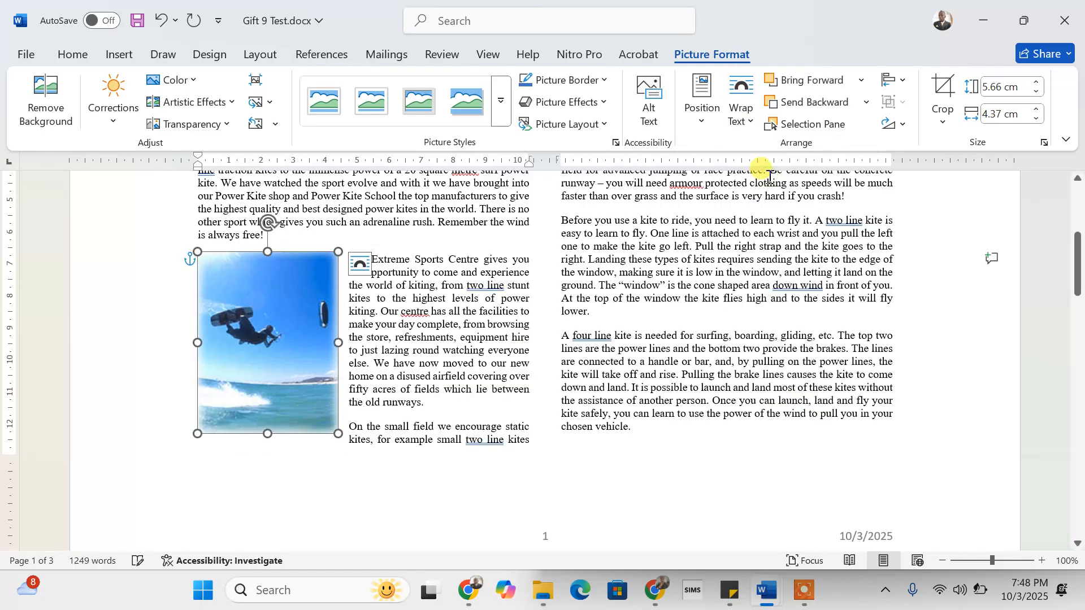
pyautogui.click(423, 340)
pyautogui.click(394, 254)
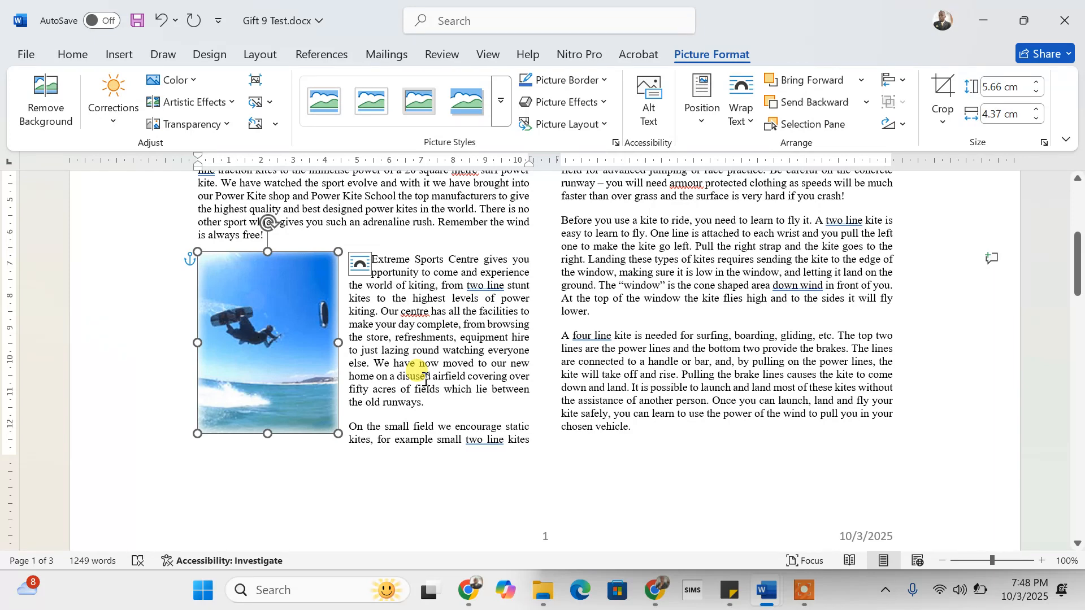
pyautogui.click(759, 135)
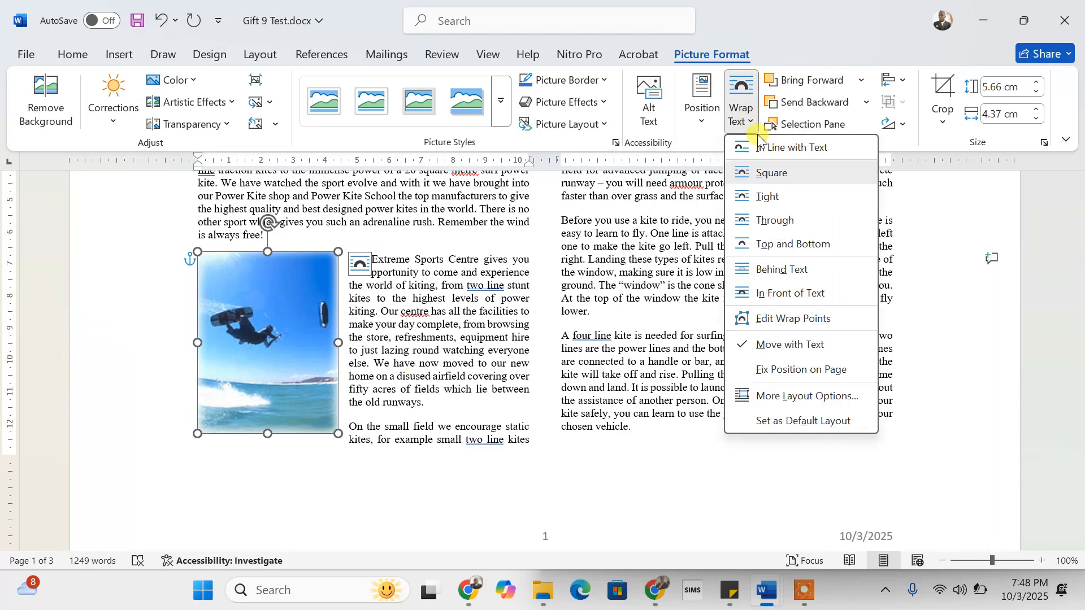
pyautogui.click(409, 312)
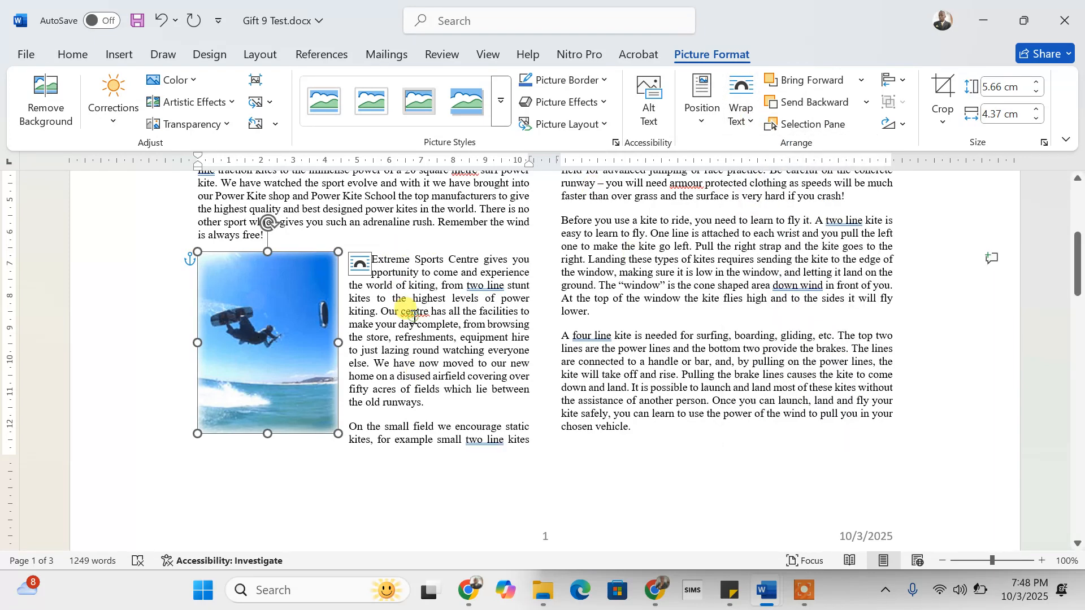
# - Set the kite picture's height to 3 cm with aspect ratio locked, making it 2.31 cm wide
pyautogui.moveTo(1031, 20)
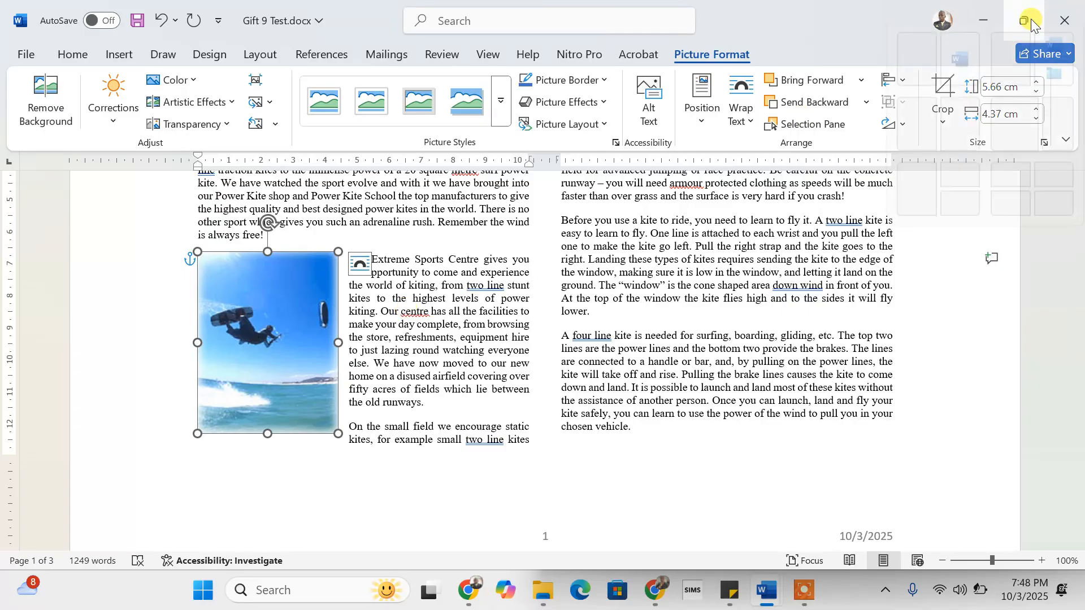
pyautogui.click(924, 76)
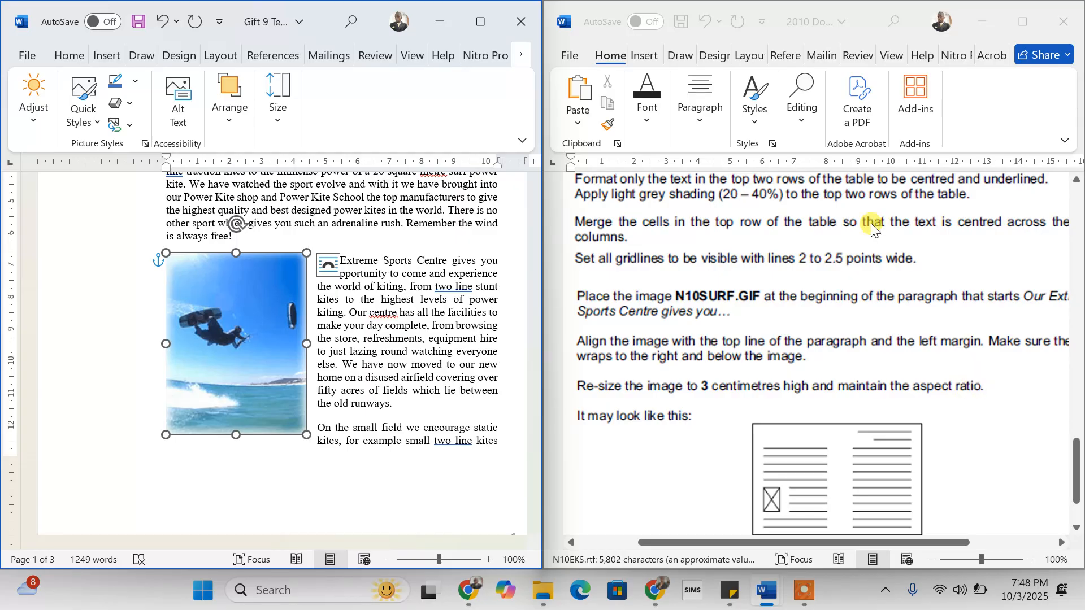
pyautogui.click(483, 24)
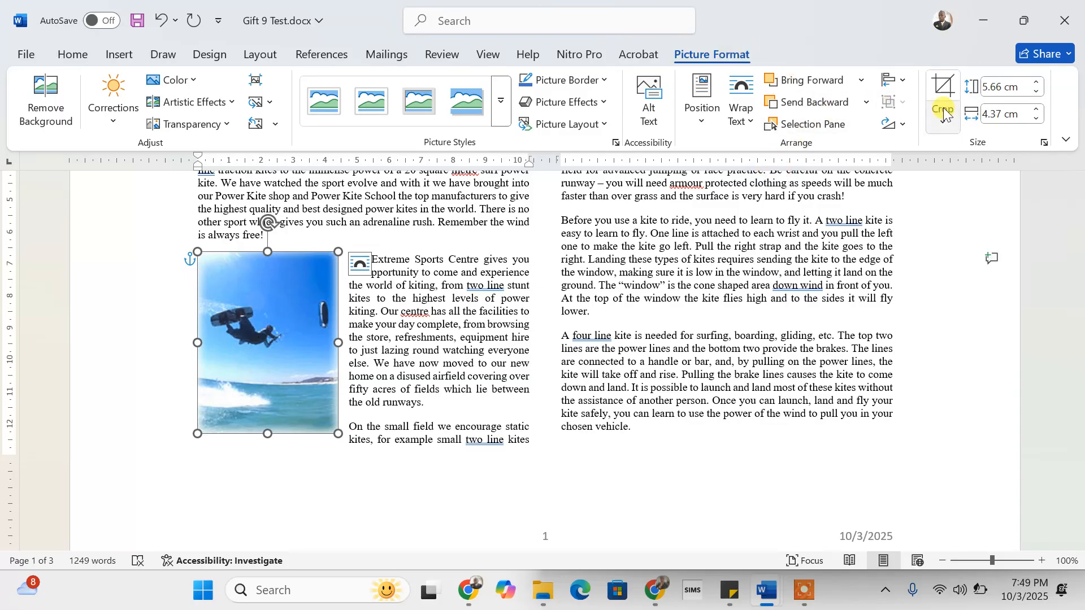
pyautogui.click(1001, 86)
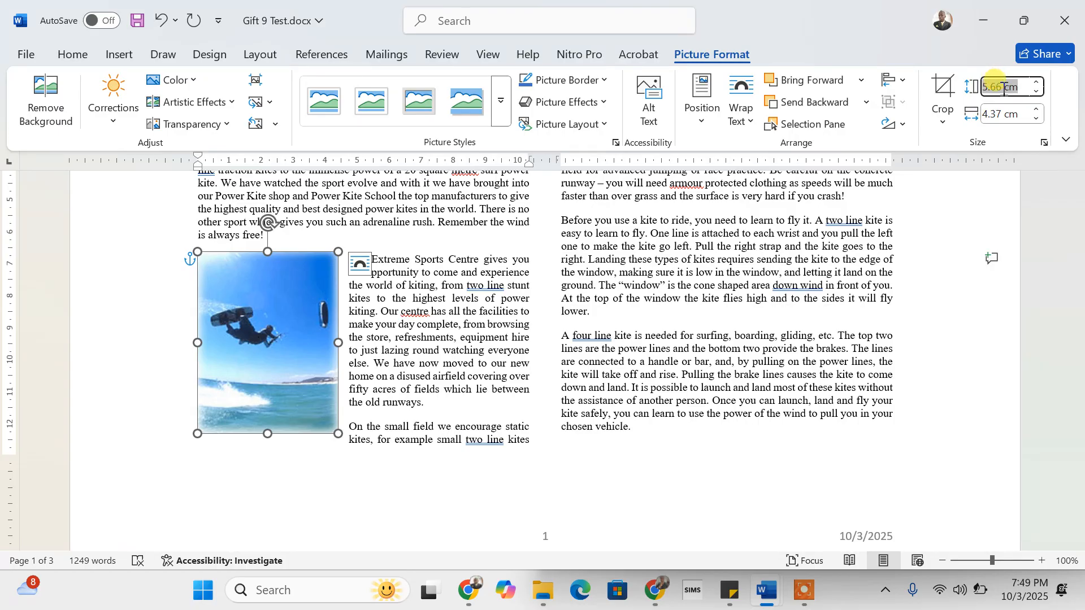
pyautogui.click(1004, 89)
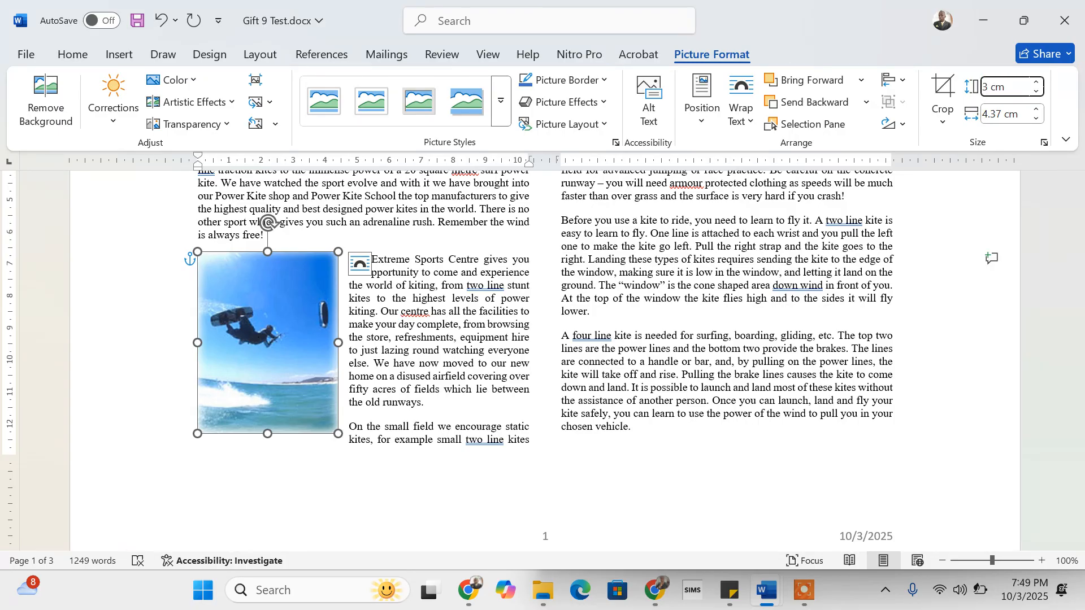
pyautogui.press('Return')
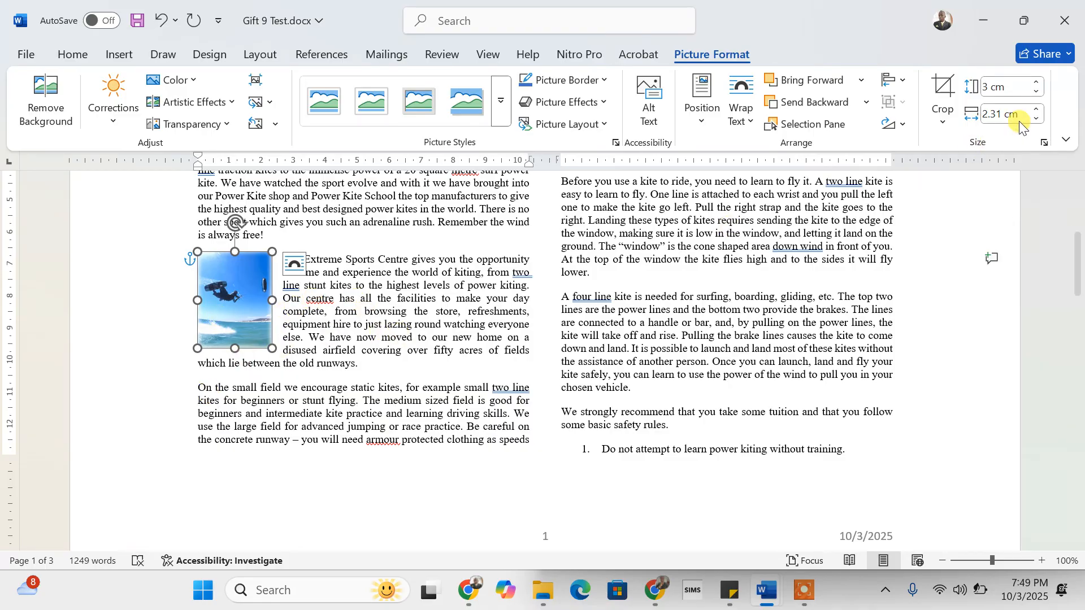
pyautogui.click(1044, 144)
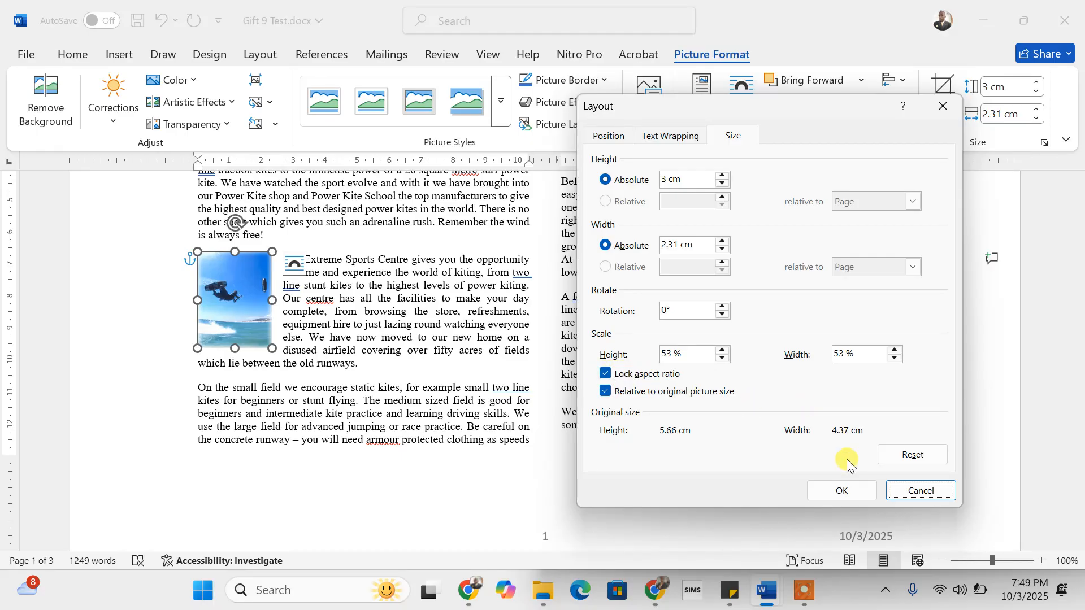
pyautogui.click(841, 489)
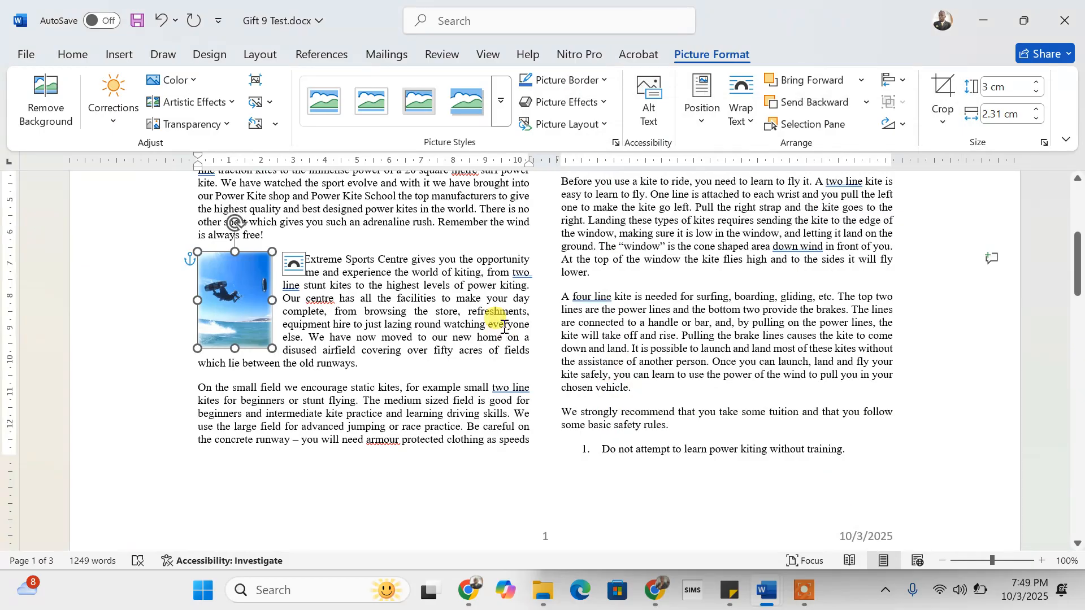
pyautogui.click(480, 316)
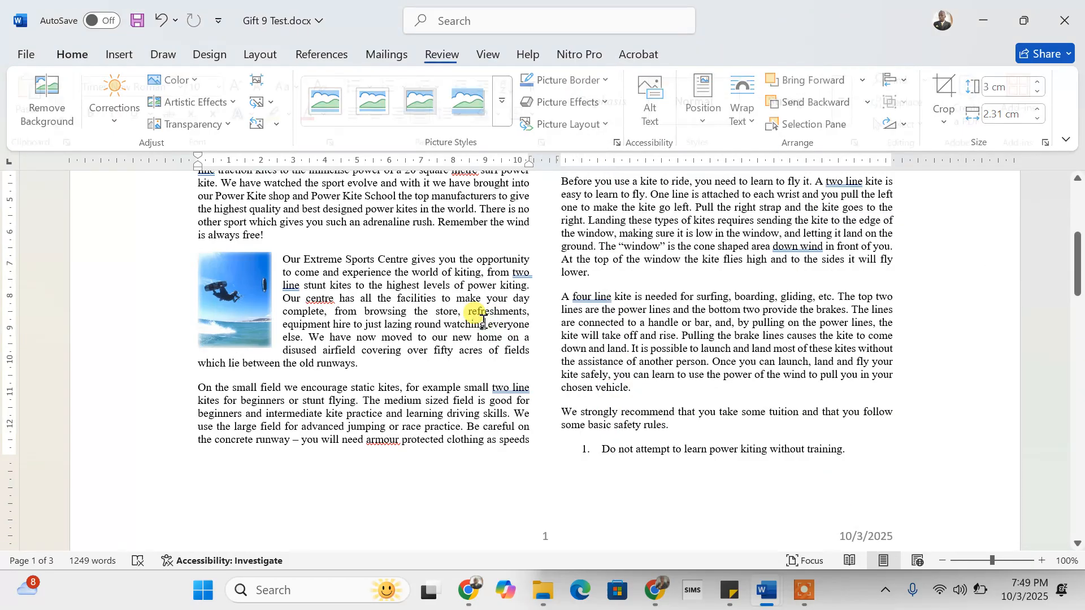
pyautogui.click(1024, 23)
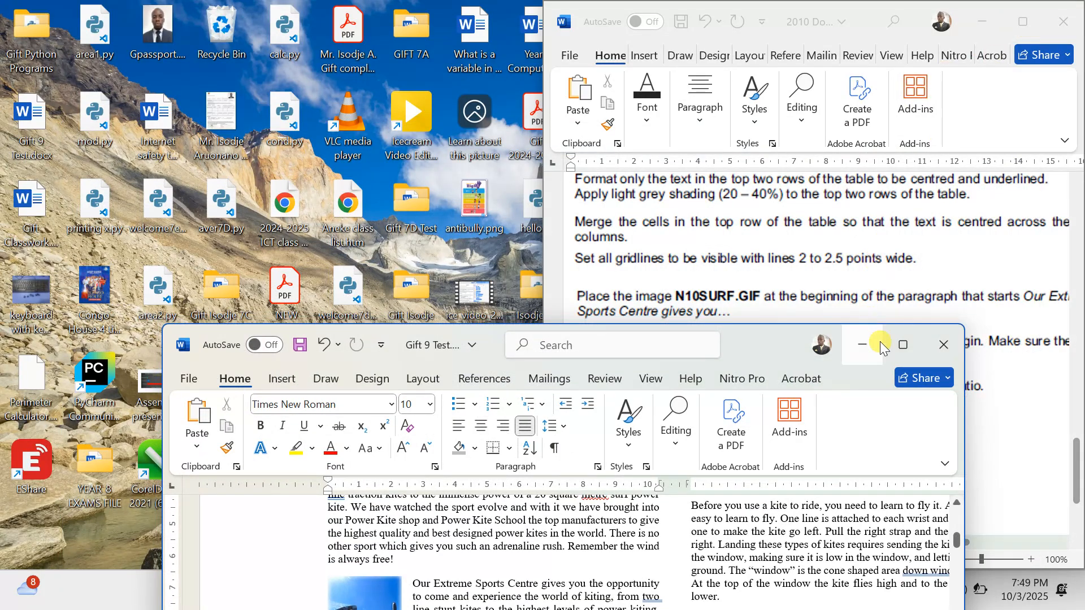
pyautogui.moveTo(906, 349)
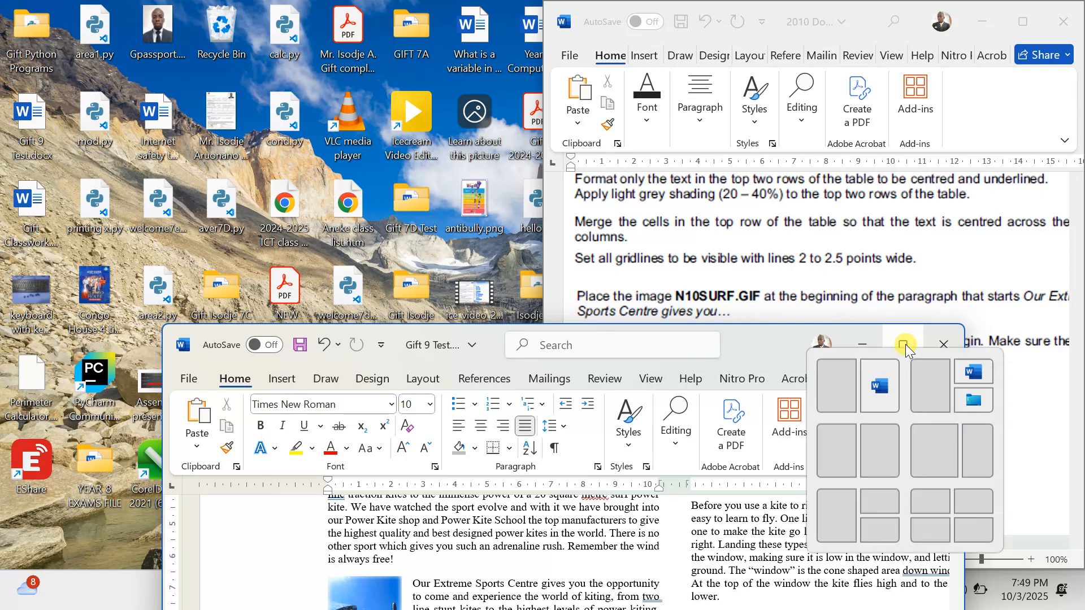
pyautogui.click(831, 390)
pyautogui.scroll(-3, 750, 318)
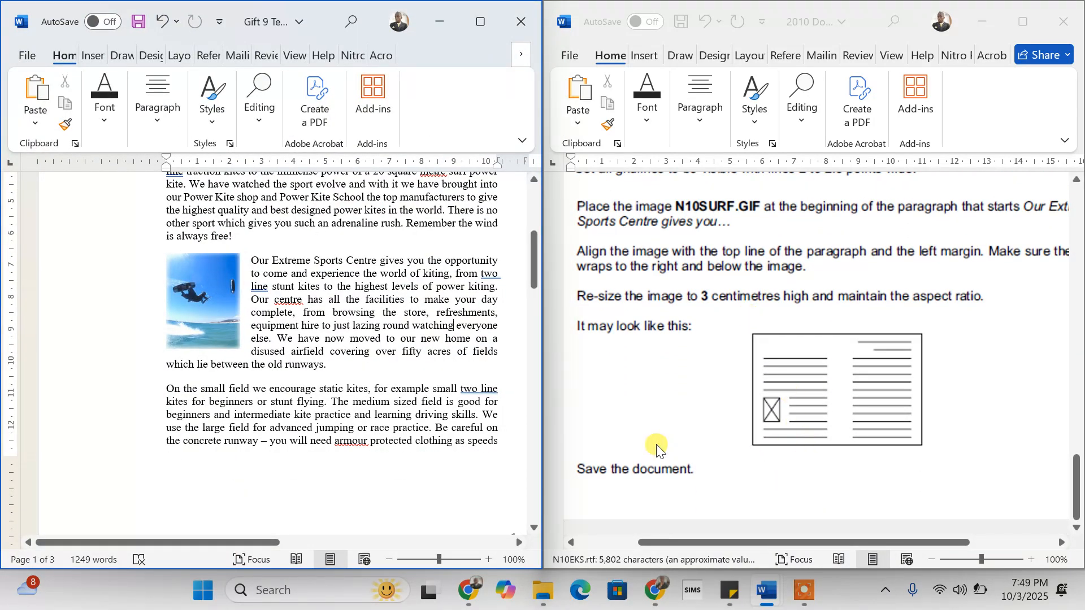
pyautogui.scroll(-1, 656, 444)
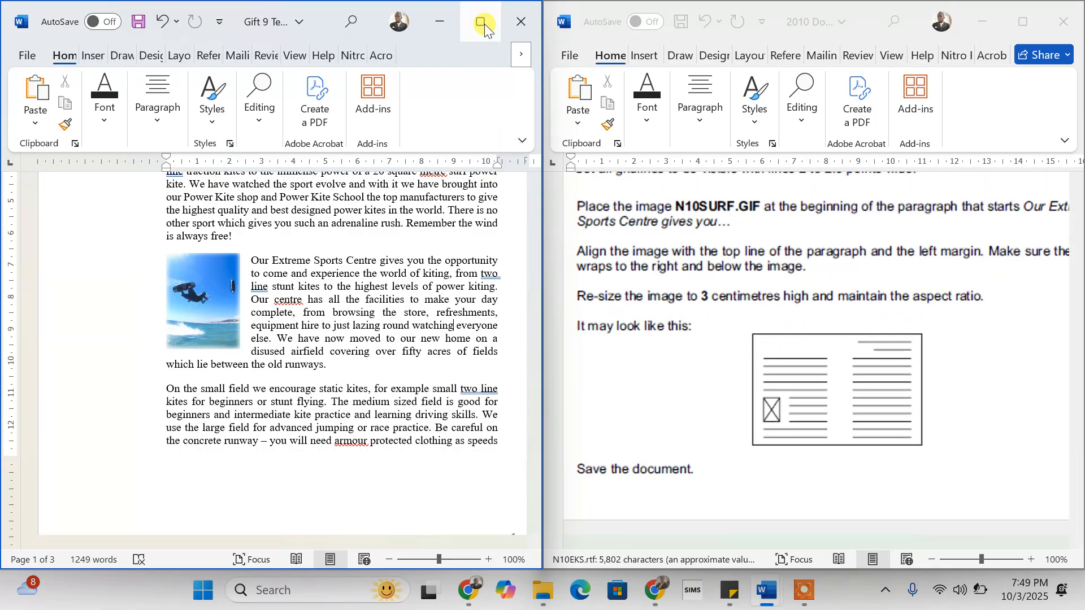
pyautogui.hscroll(-3, 670, 477)
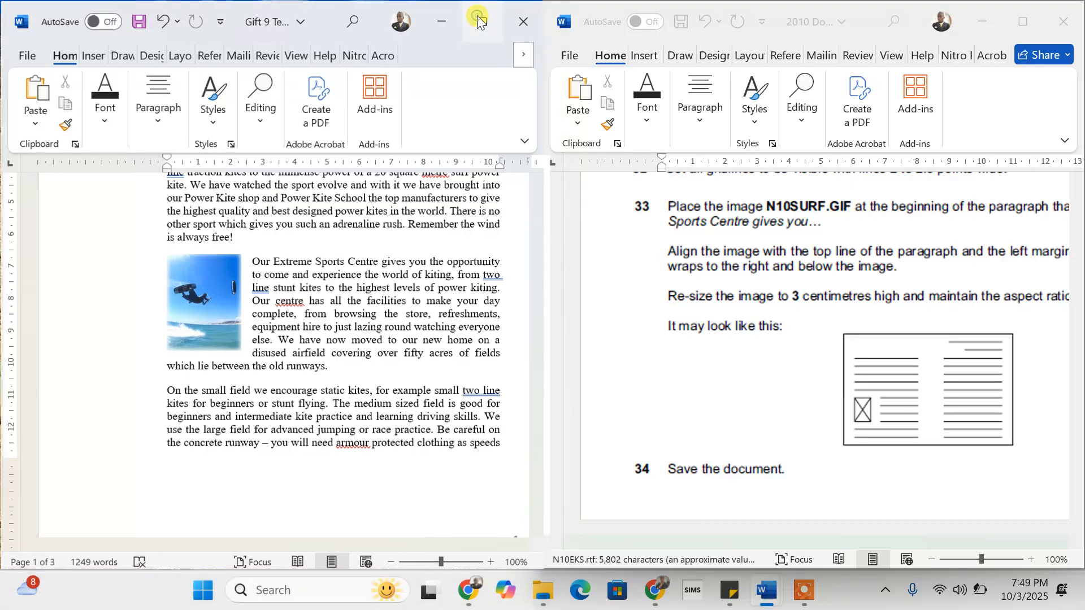
pyautogui.click(477, 21)
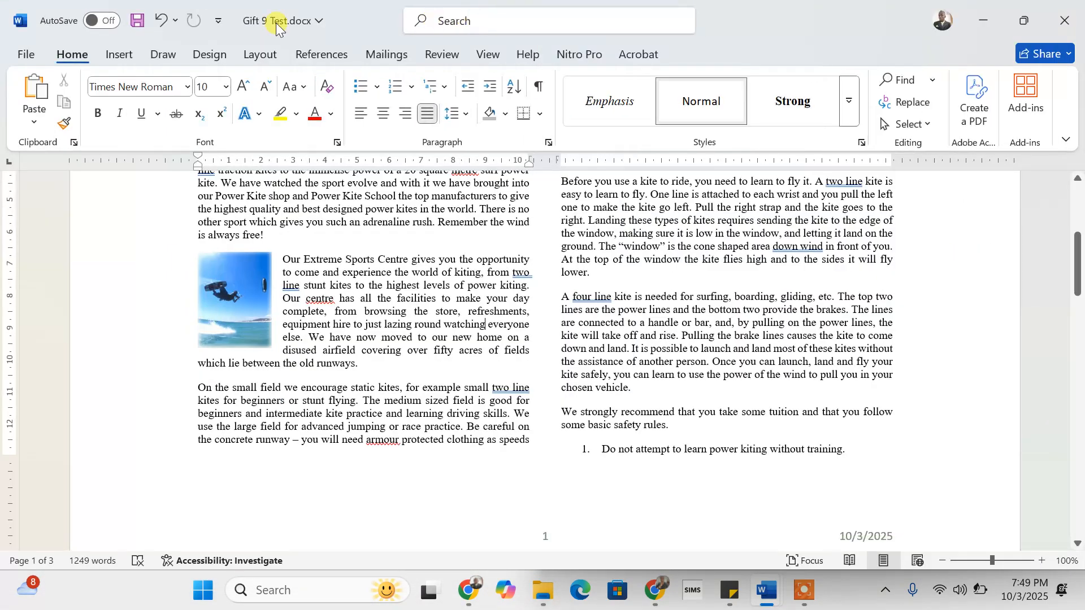
# - Save the document, then place the cursor before 'We strongly recommend' at page 1's bottom
pyautogui.click(131, 30)
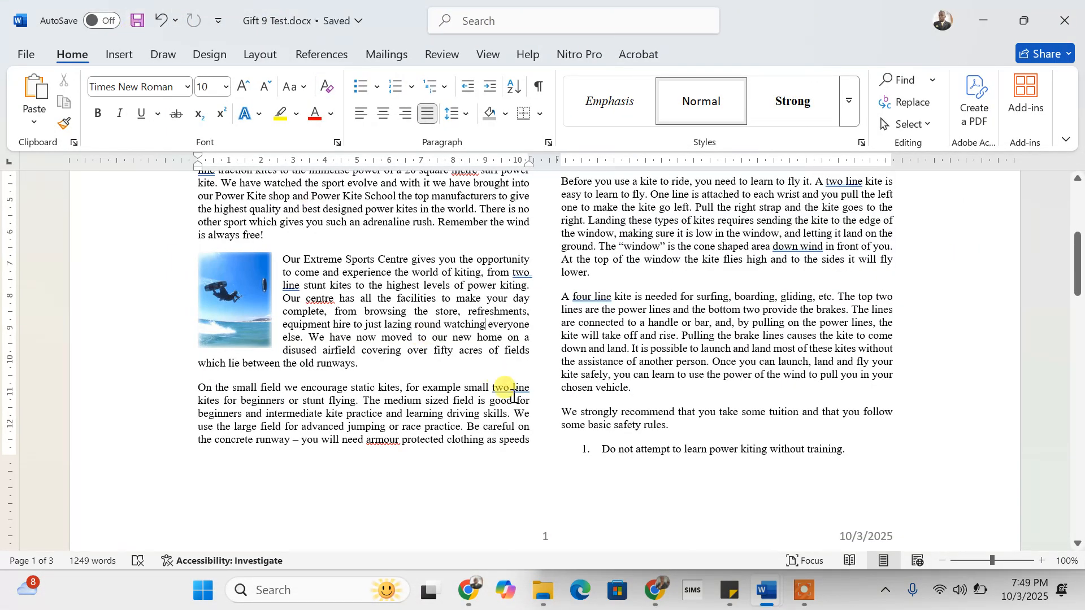
pyautogui.scroll(-3, 514, 401)
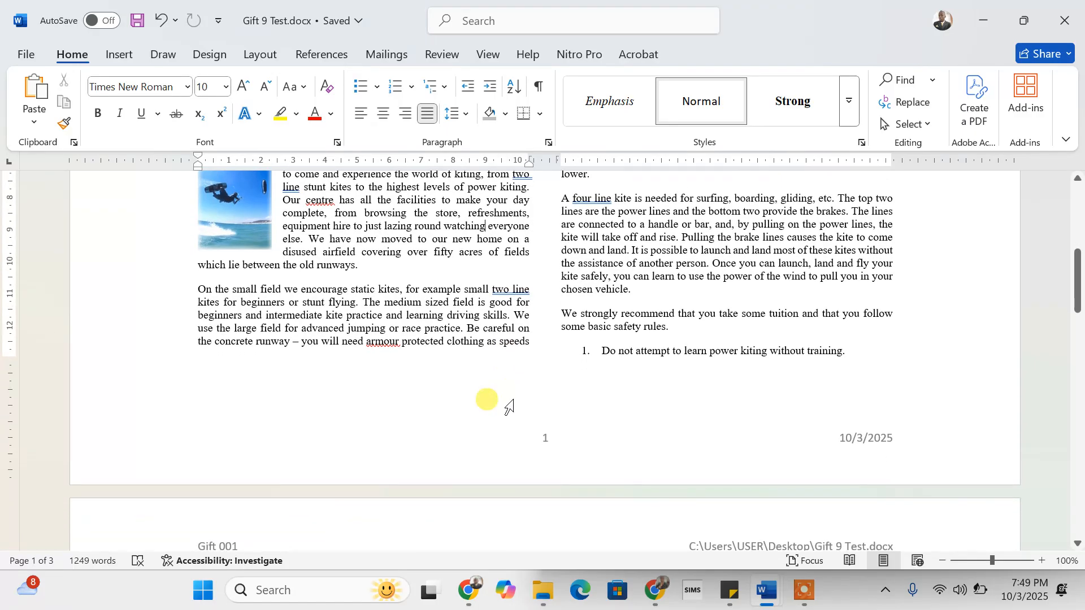
pyautogui.scroll(-10, 508, 407)
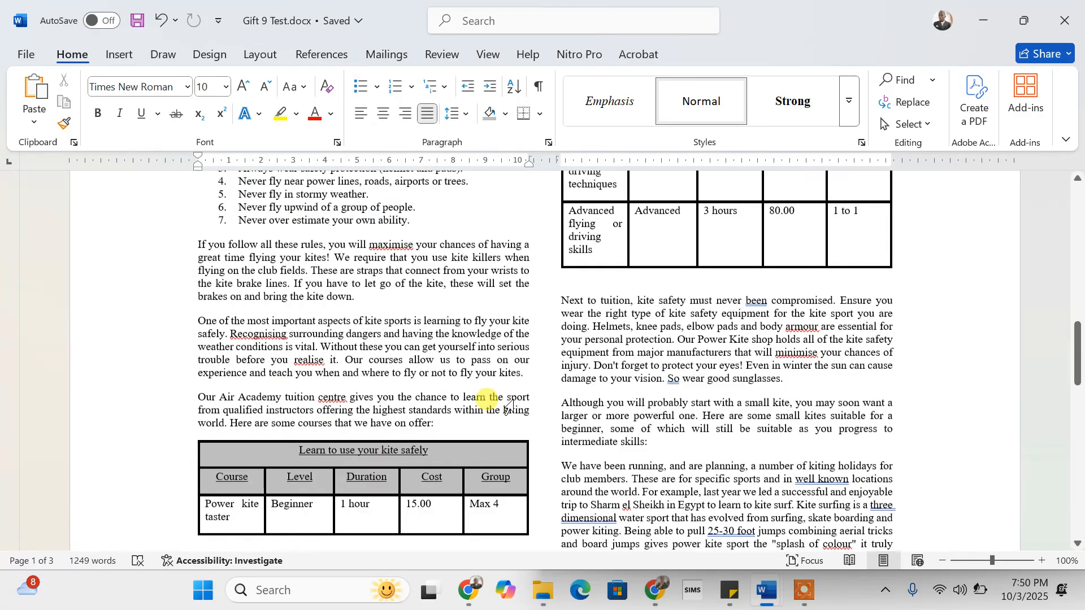
pyautogui.scroll(12, 509, 407)
pyautogui.scroll(-15, 508, 407)
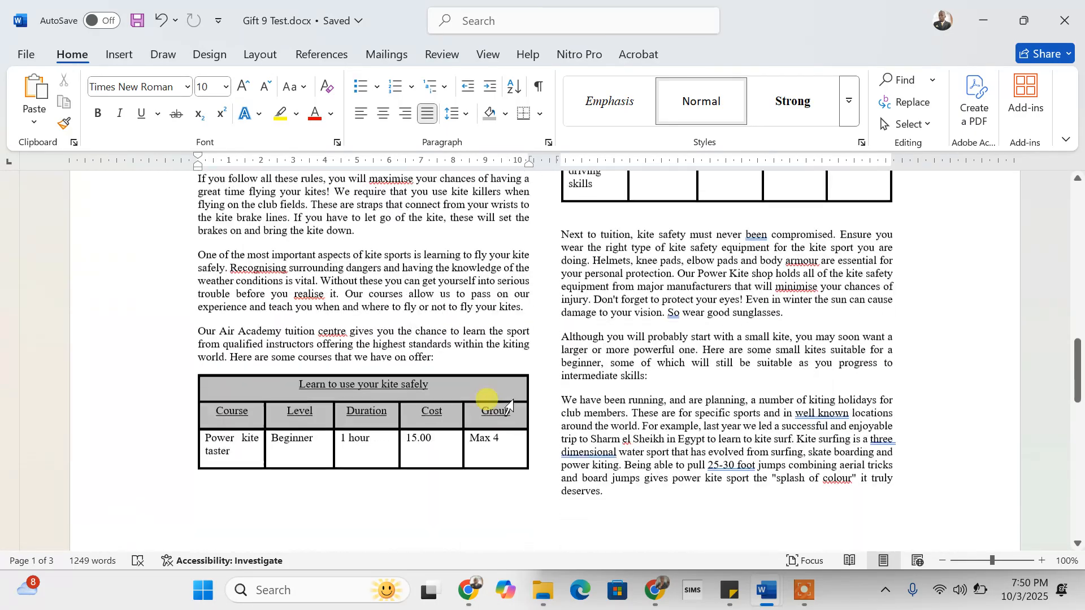
pyautogui.scroll(12, 509, 406)
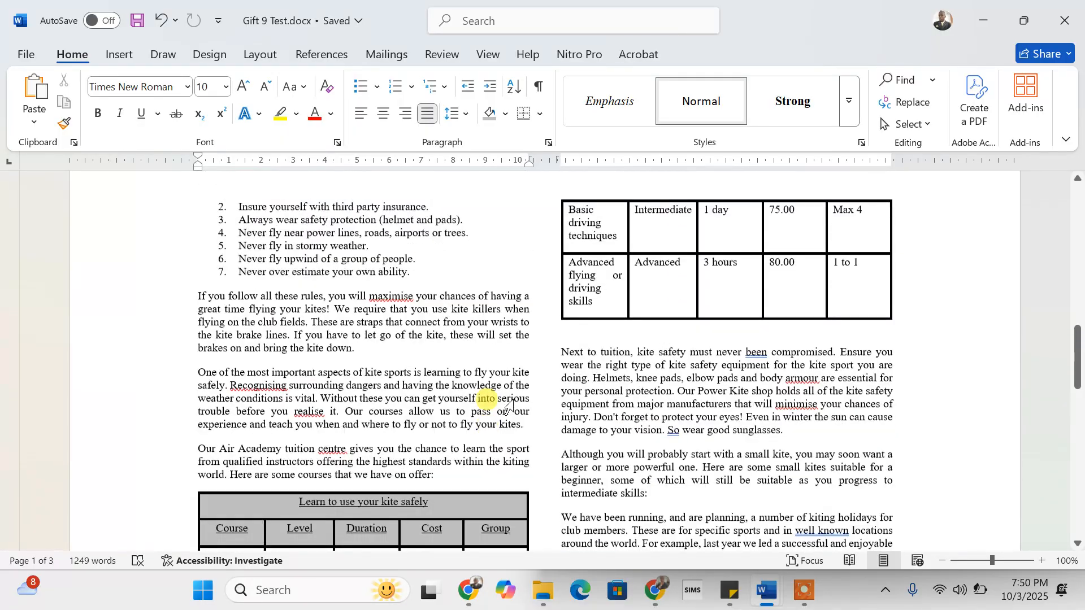
pyautogui.scroll(6, 508, 406)
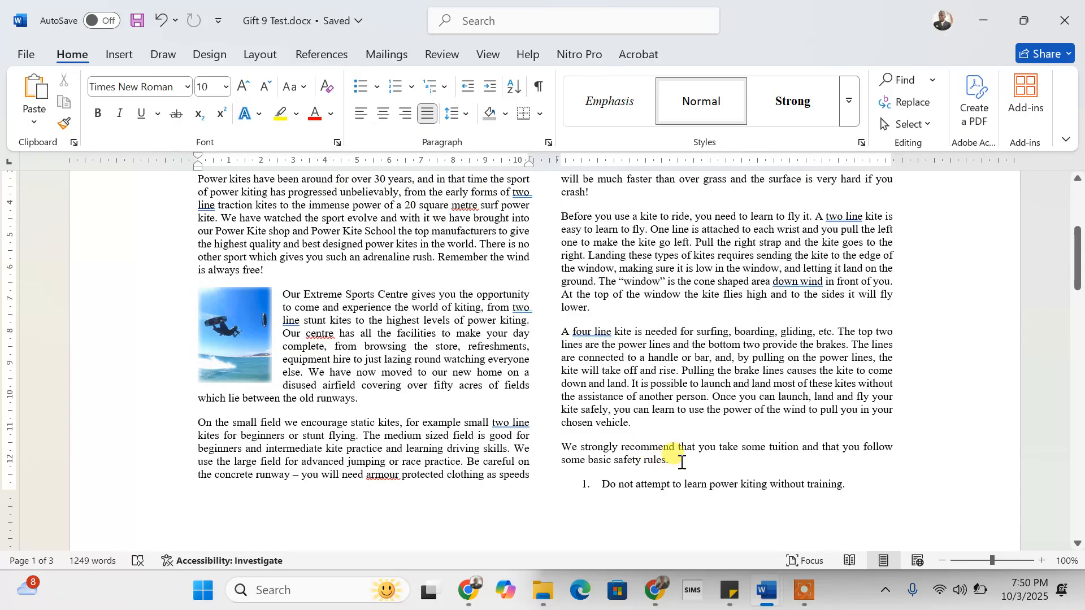
pyautogui.scroll(-9, 680, 463)
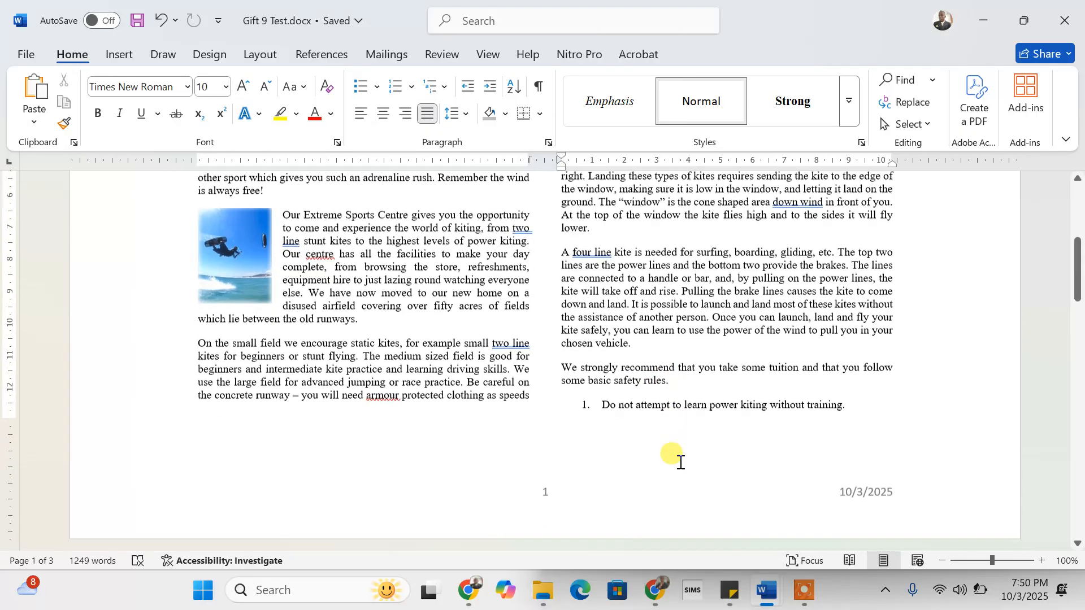
pyautogui.scroll(4, 681, 463)
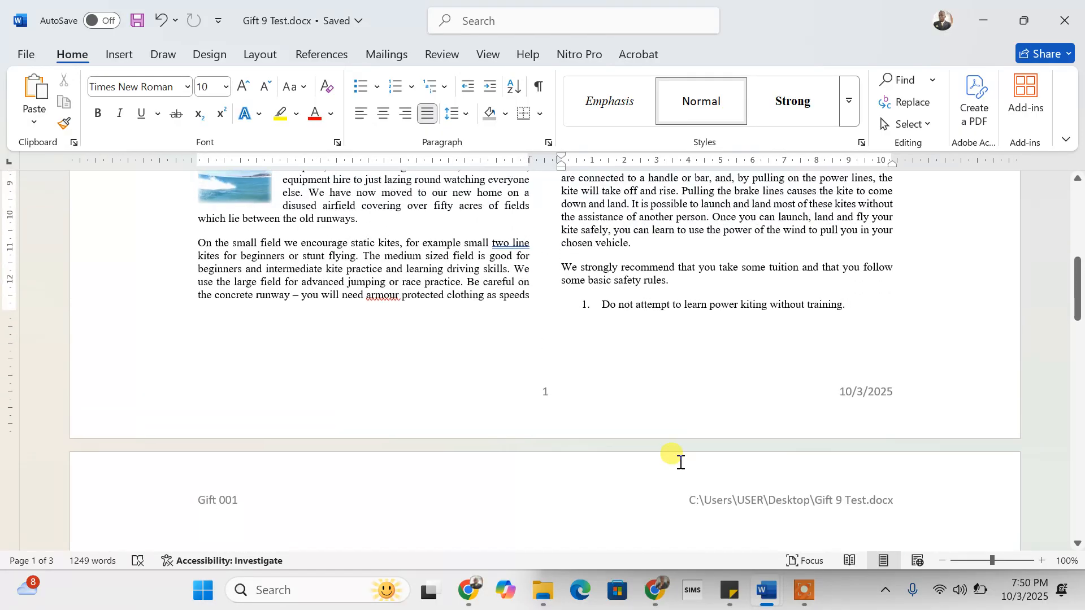
pyautogui.scroll(1, 680, 462)
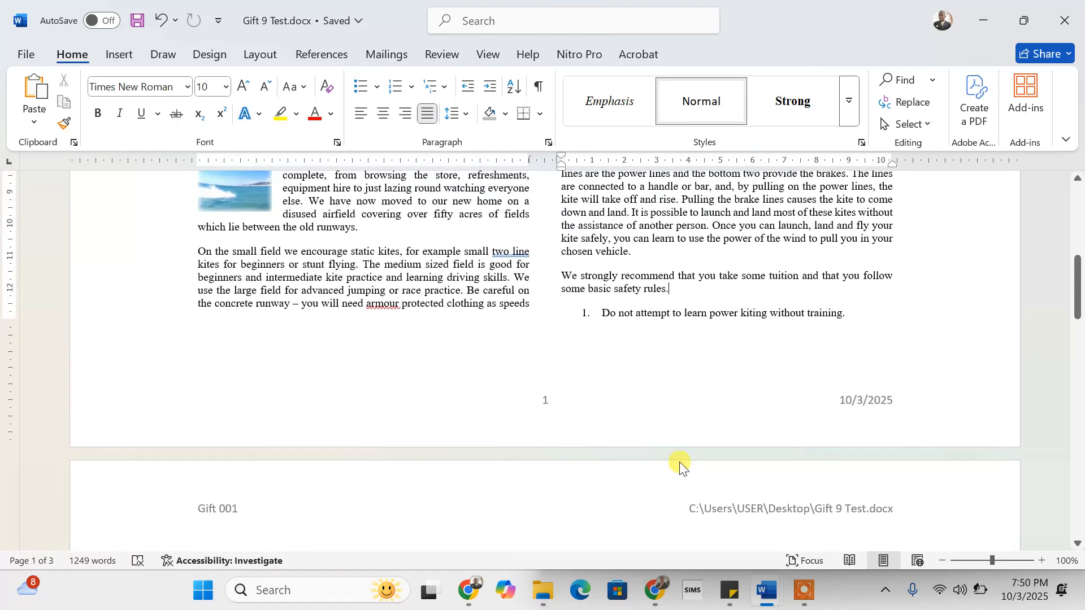
pyautogui.click(563, 286)
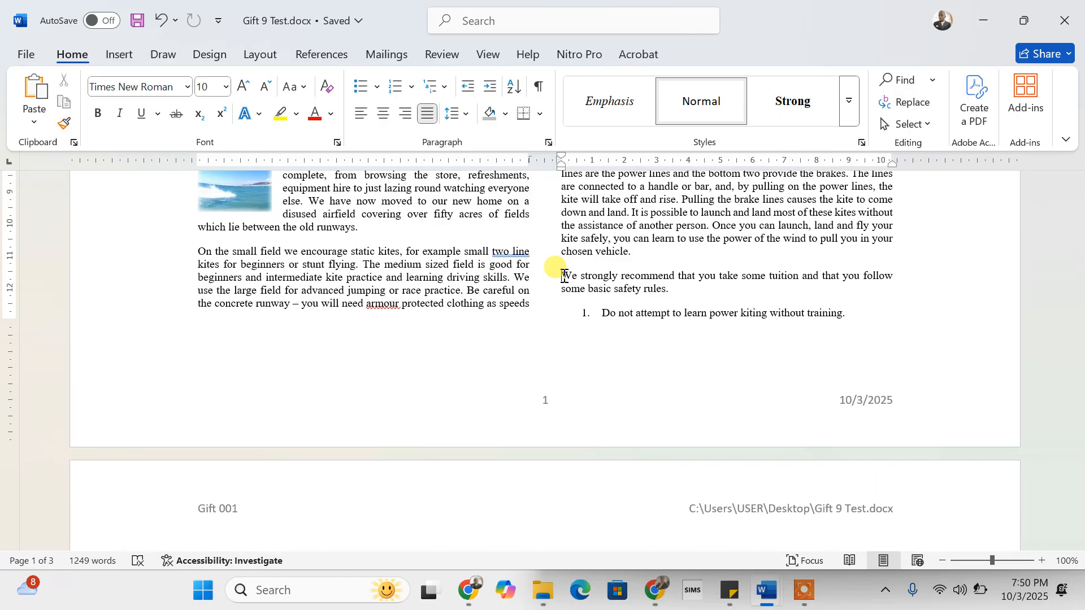
# - Break before 'We strongly recommend' so the courses table sits unsplit atop page 2's second column
pyautogui.hotkey('ctrl', 'shift', 'Return')
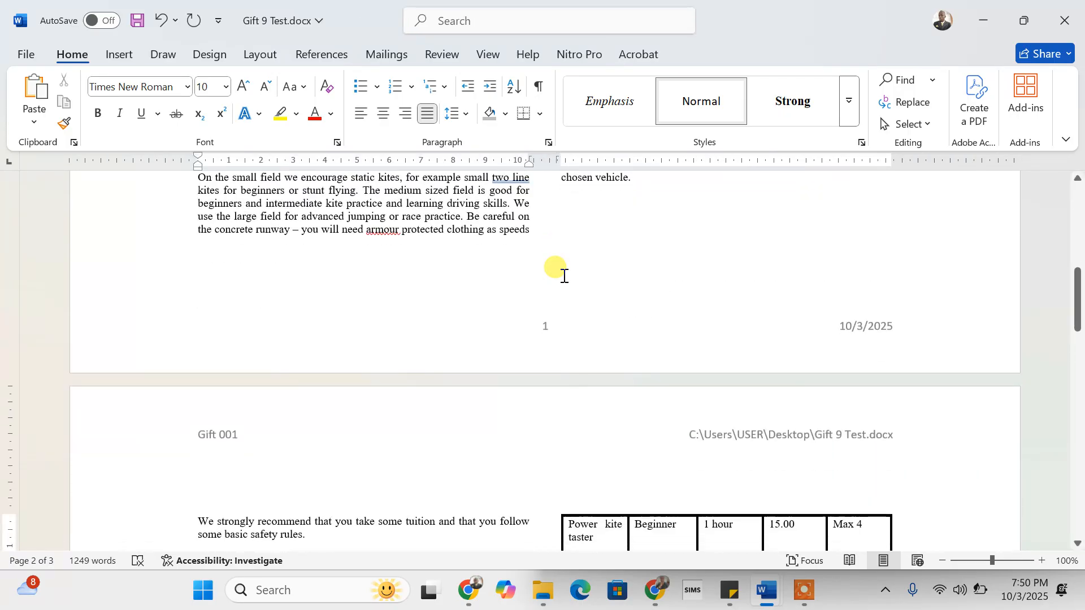
pyautogui.scroll(10, 655, 286)
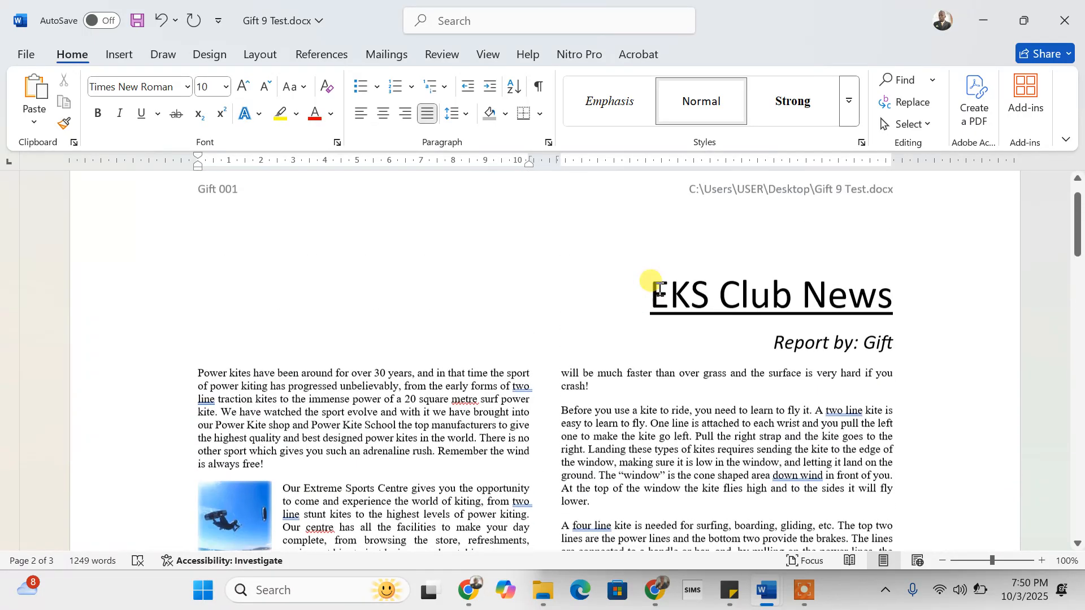
pyautogui.scroll(-10, 656, 286)
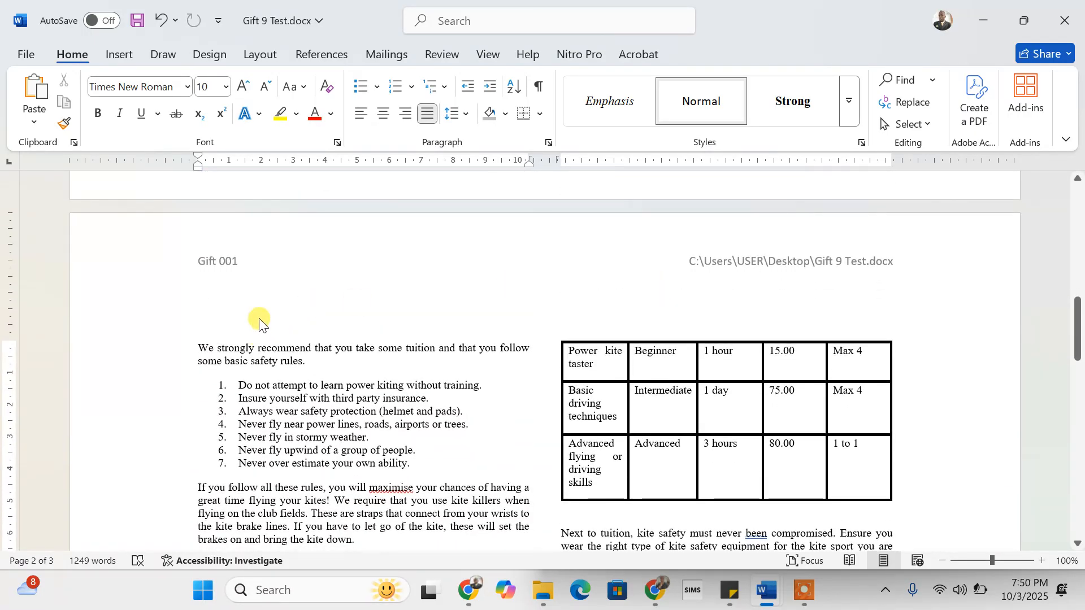
pyautogui.scroll(-2, 290, 380)
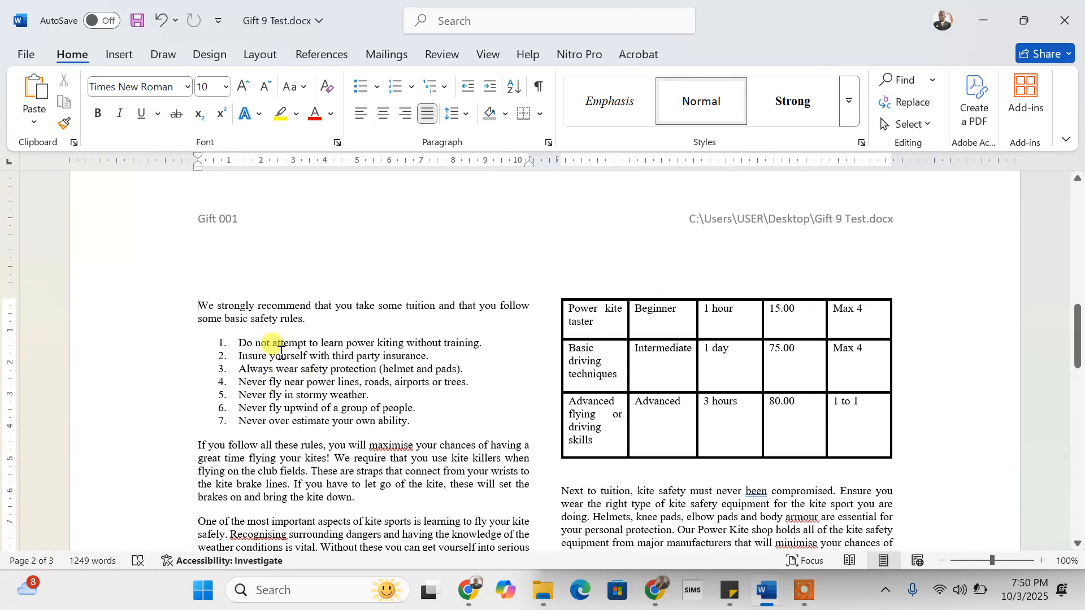
pyautogui.scroll(-8, 309, 393)
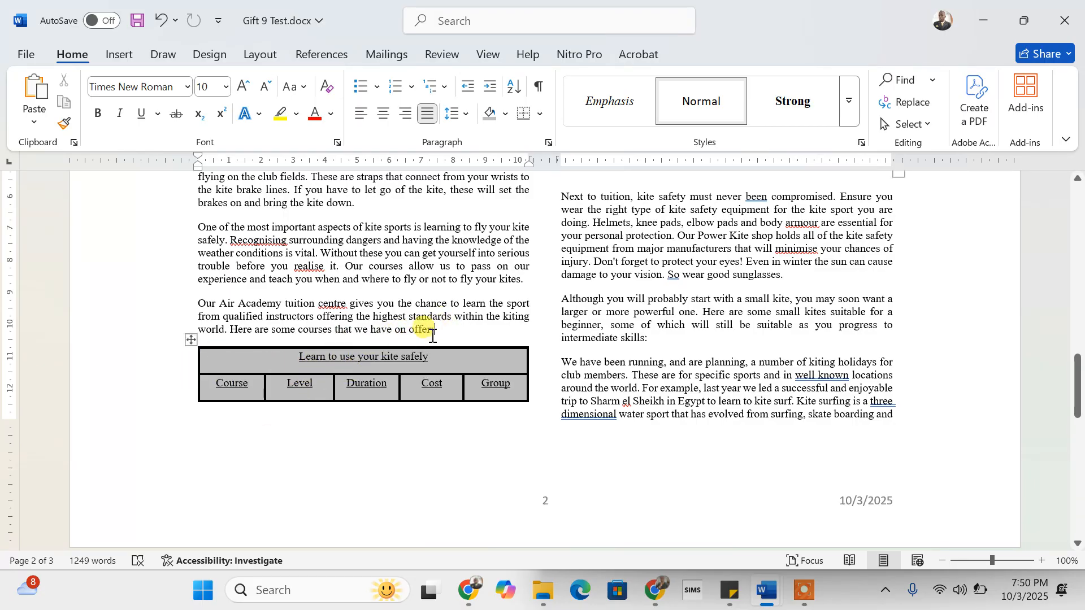
pyautogui.scroll(8, 545, 365)
pyautogui.scroll(-7, 544, 370)
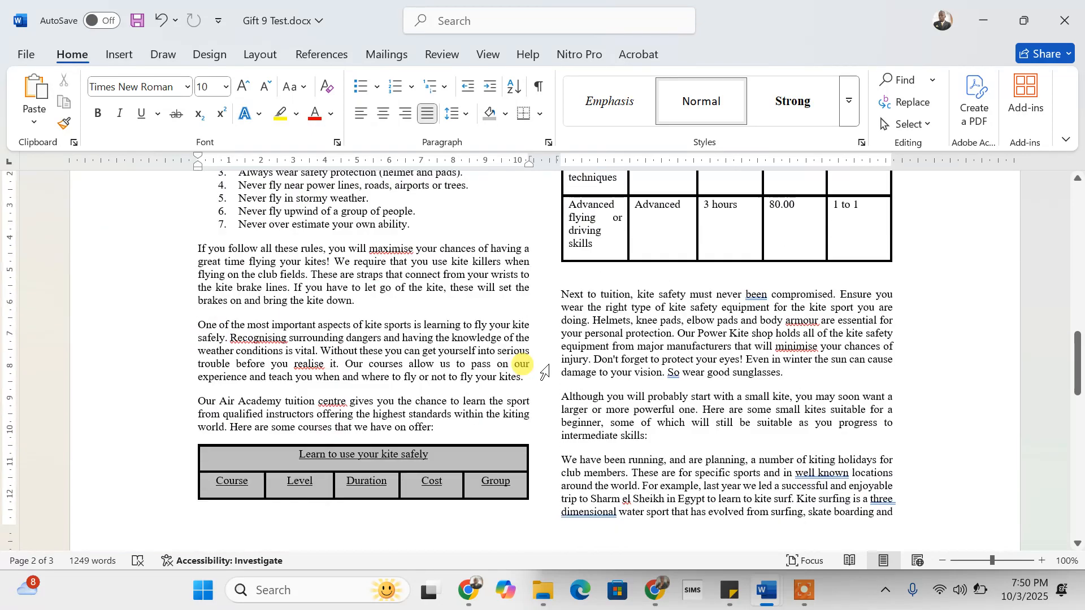
pyautogui.scroll(1, 544, 372)
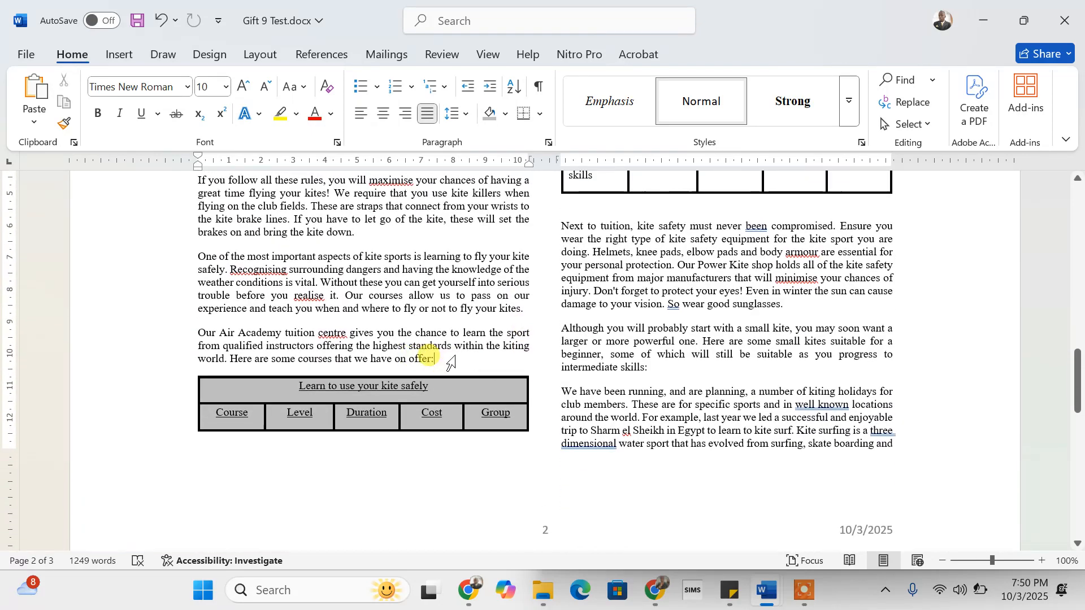
pyautogui.hotkey('ctrl', 'z')
pyautogui.hotkey('ctrl', 'z')
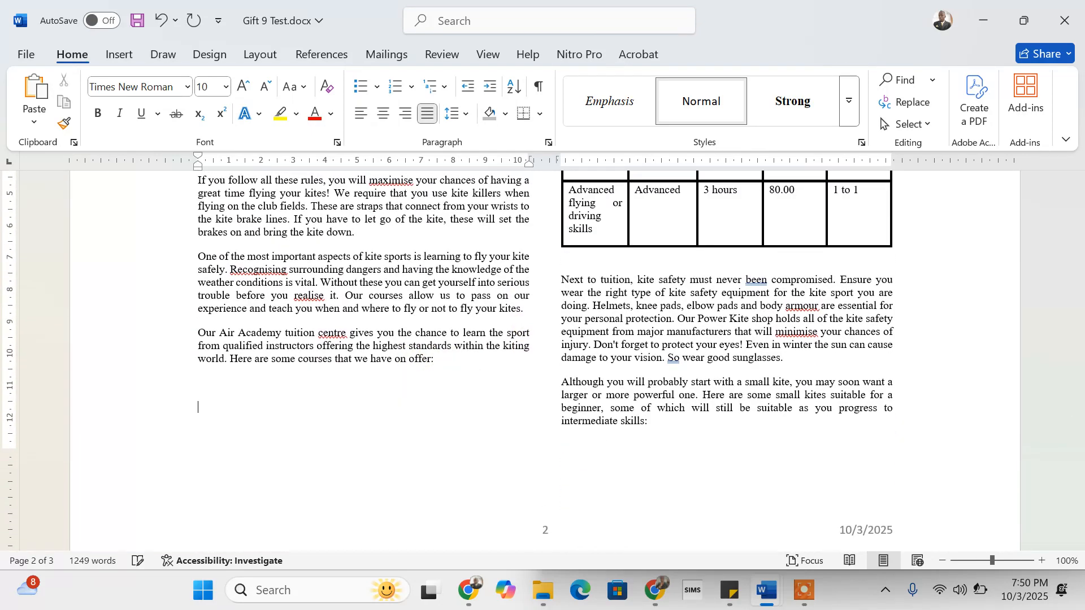
pyautogui.scroll(6, 696, 352)
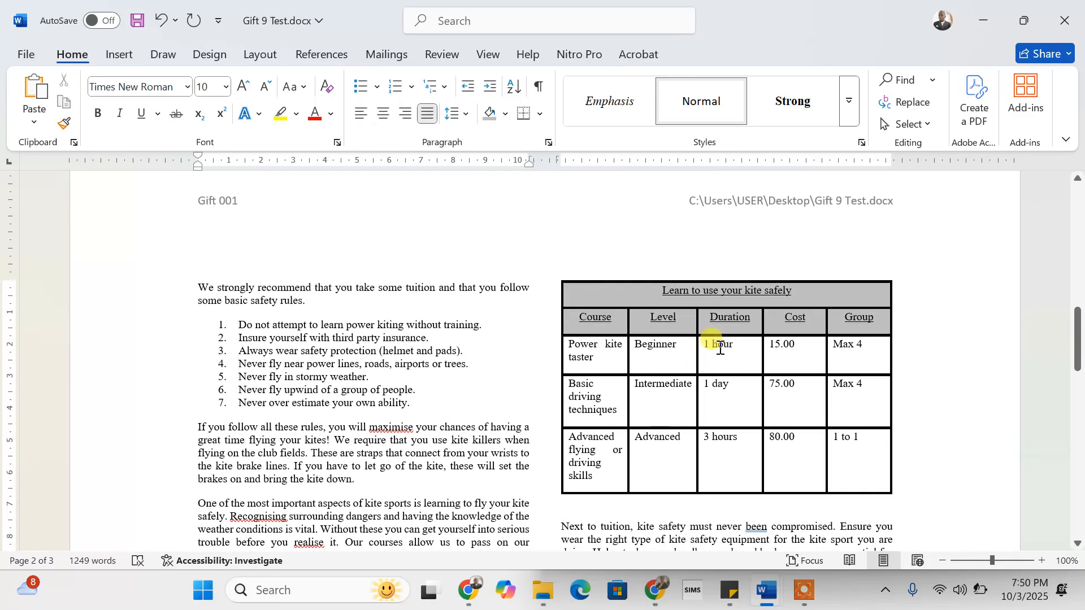
# - Save Gift 9 Test.docx after checking the courses table now sits whole on page 2
pyautogui.scroll(-7, 722, 361)
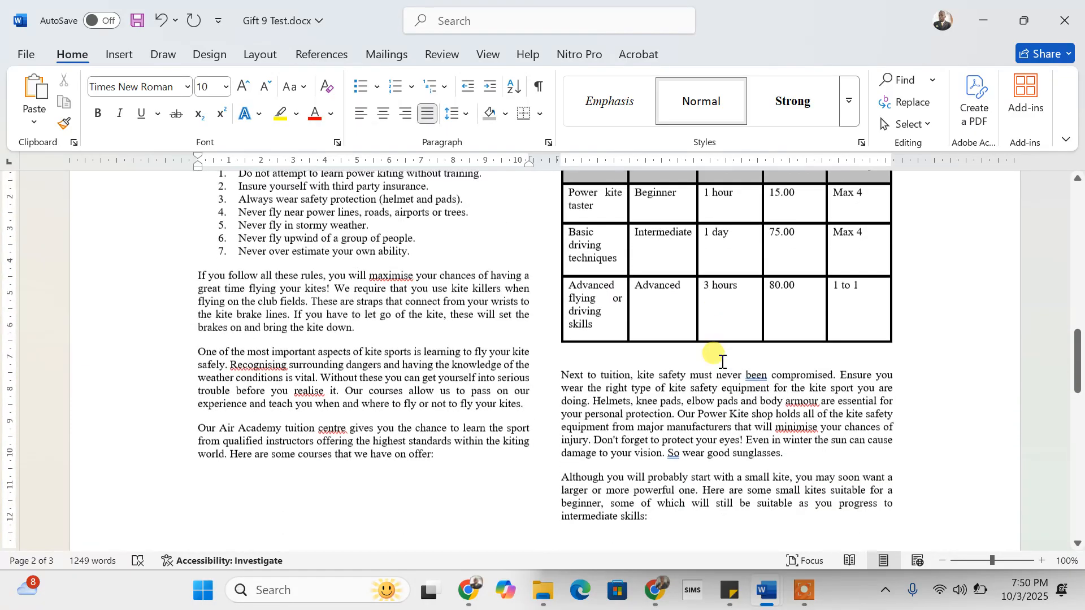
pyautogui.scroll(-14, 722, 362)
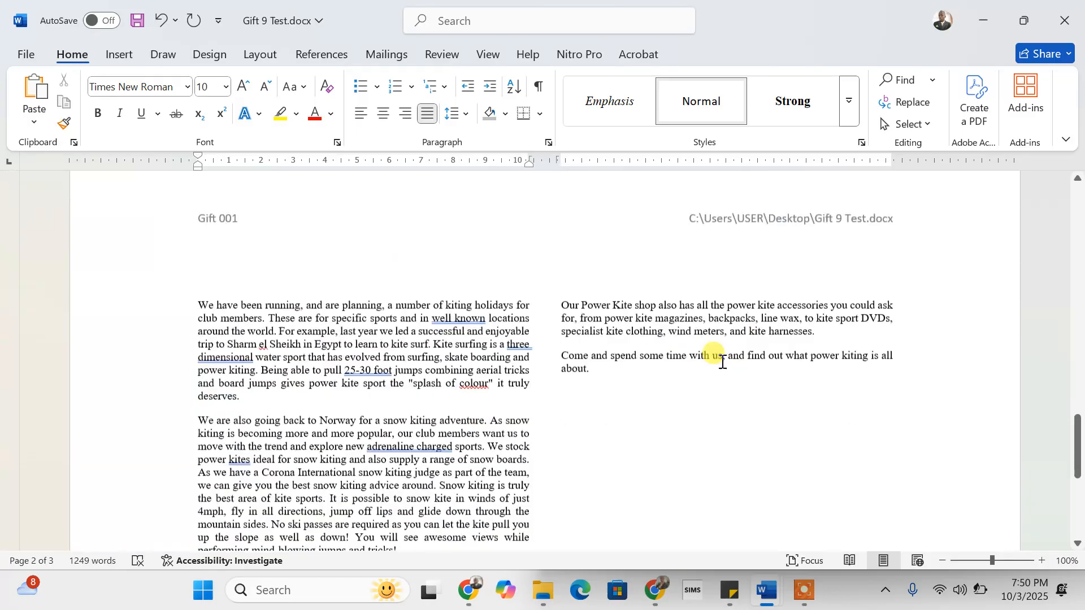
pyautogui.scroll(20, 723, 362)
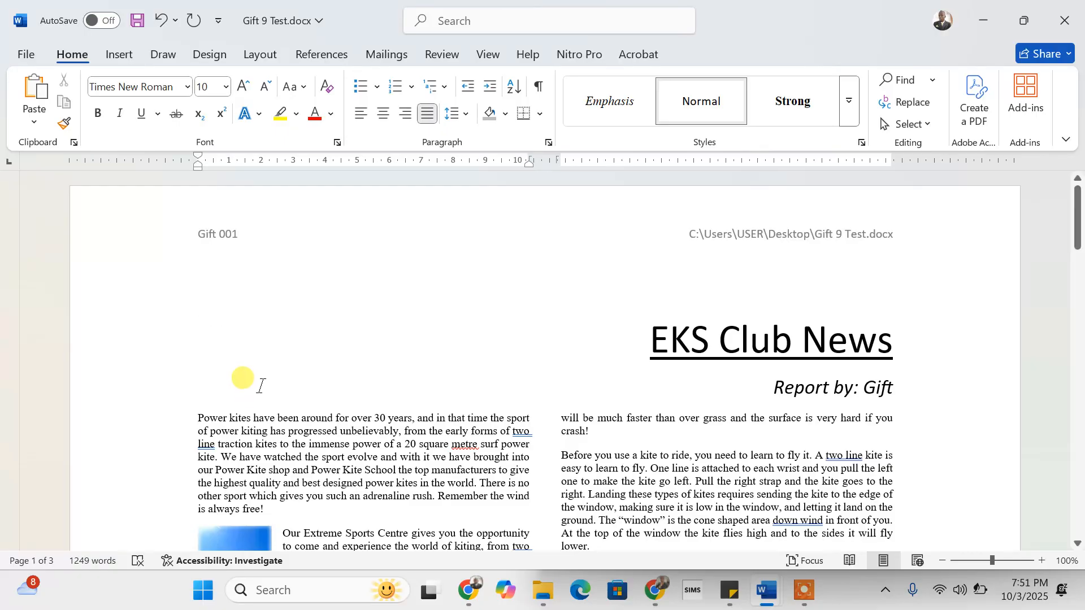
pyautogui.click(243, 379)
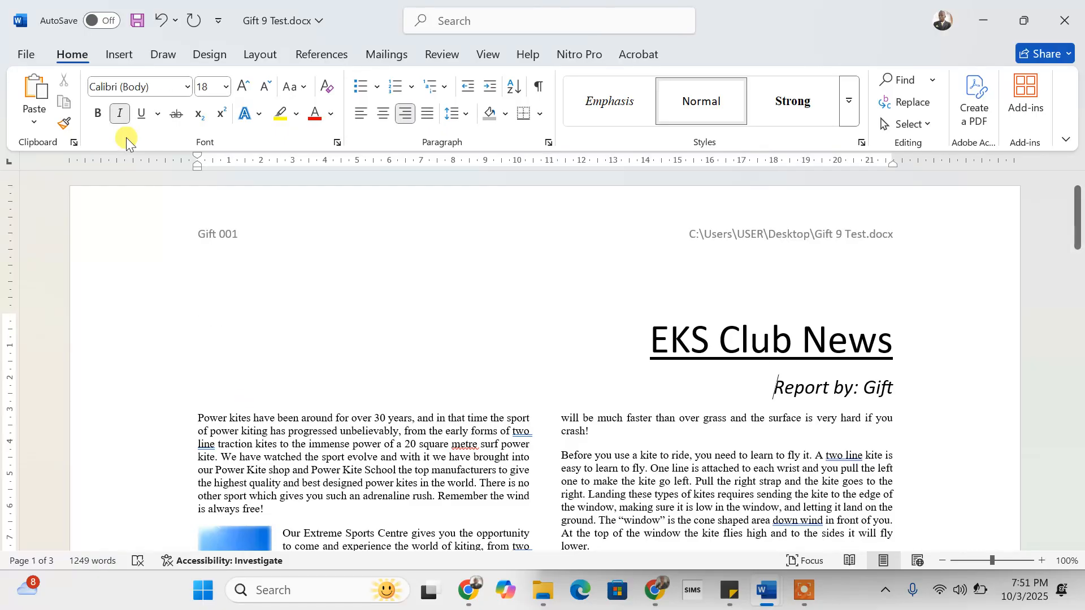
pyautogui.click(138, 25)
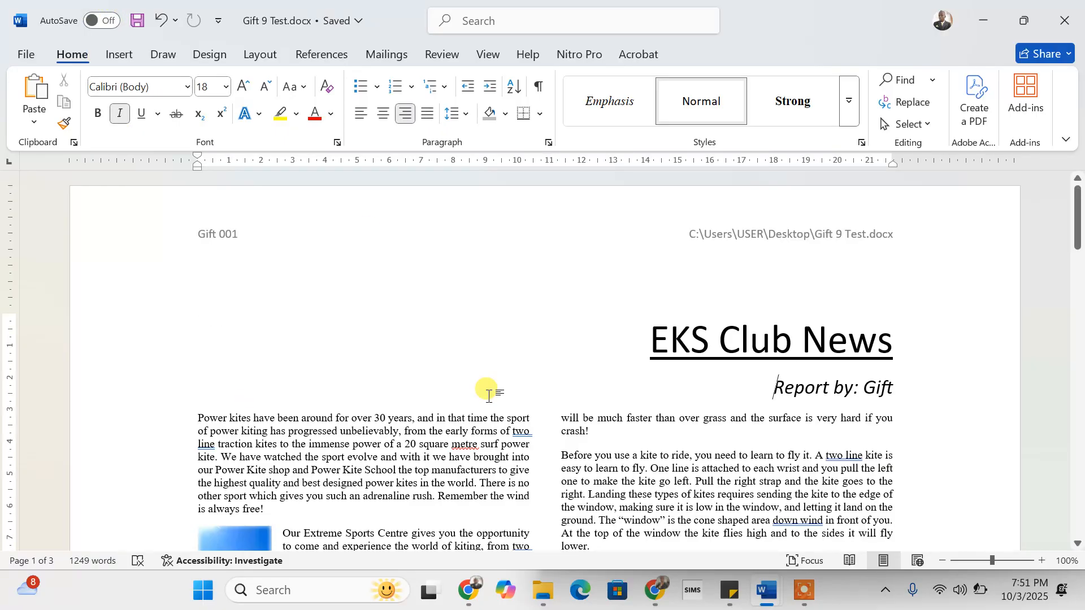
pyautogui.scroll(-20, 489, 395)
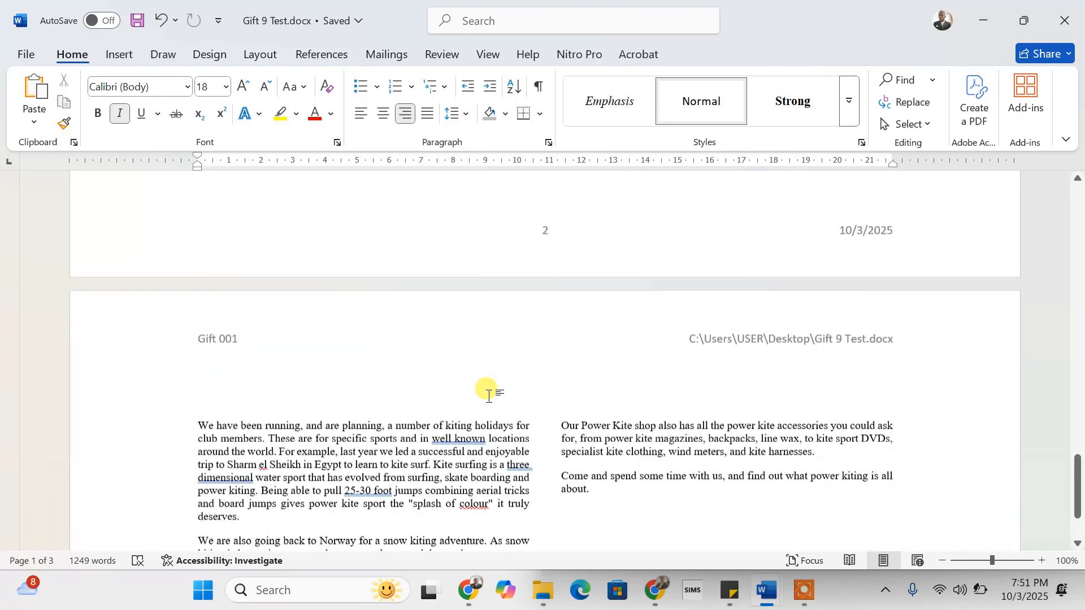
pyautogui.scroll(15, 489, 396)
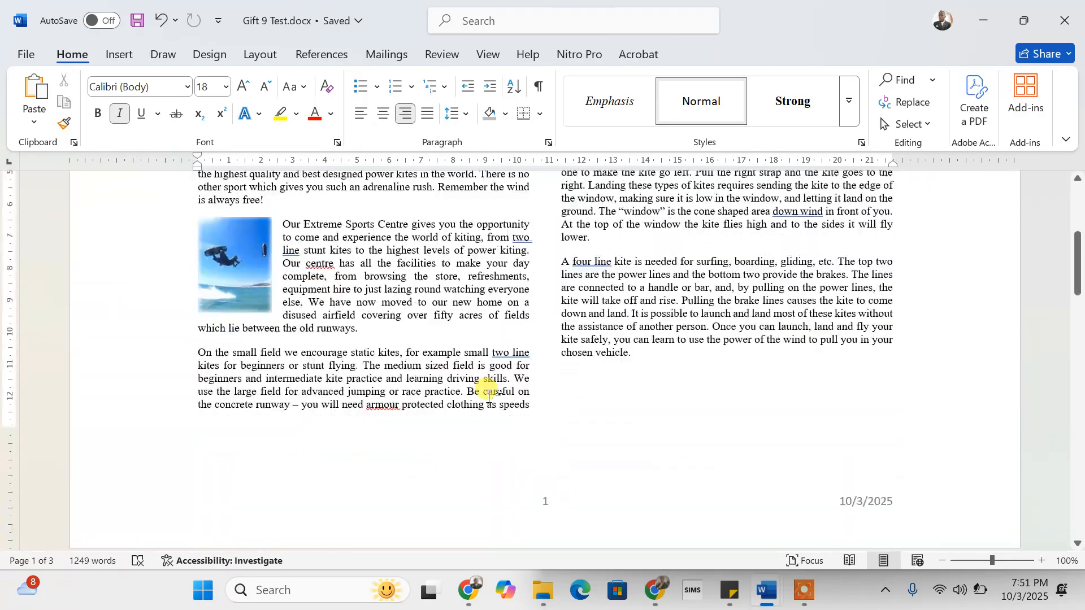
pyautogui.scroll(-20, 488, 396)
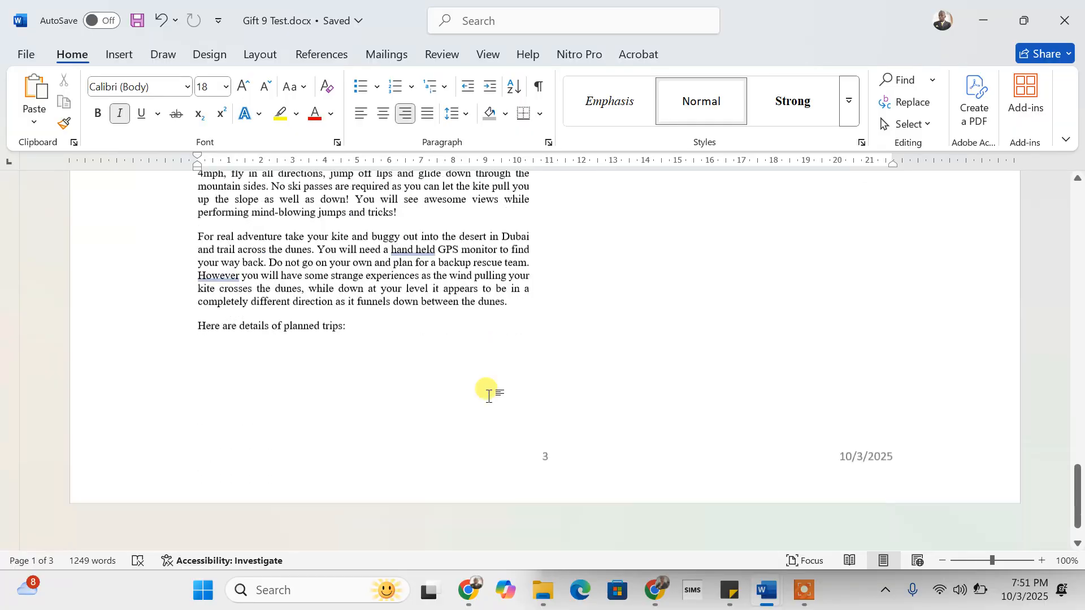
pyautogui.scroll(15, 489, 395)
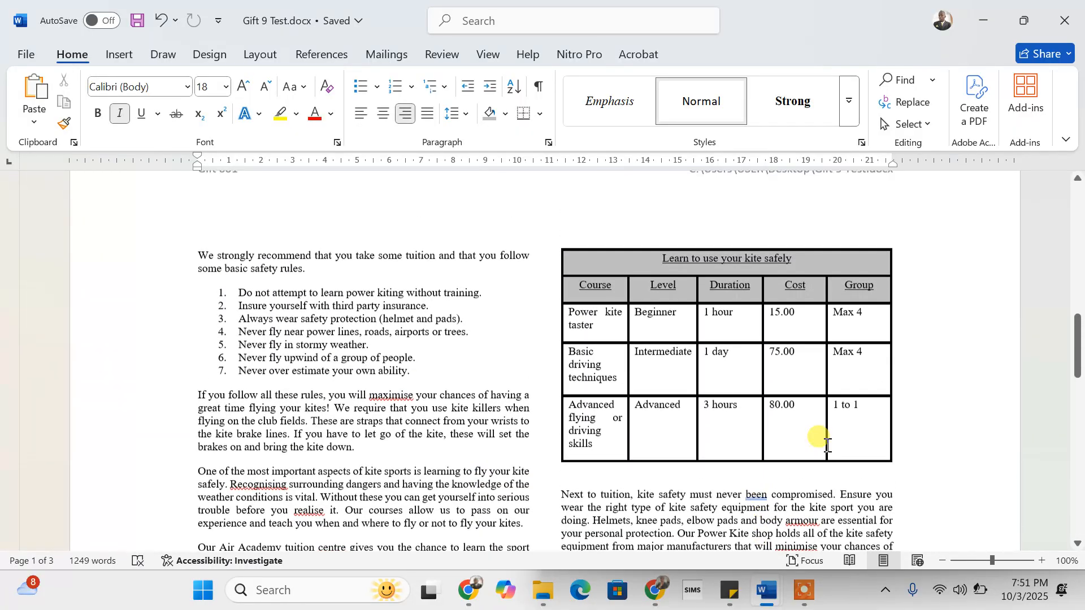
pyautogui.click(808, 598)
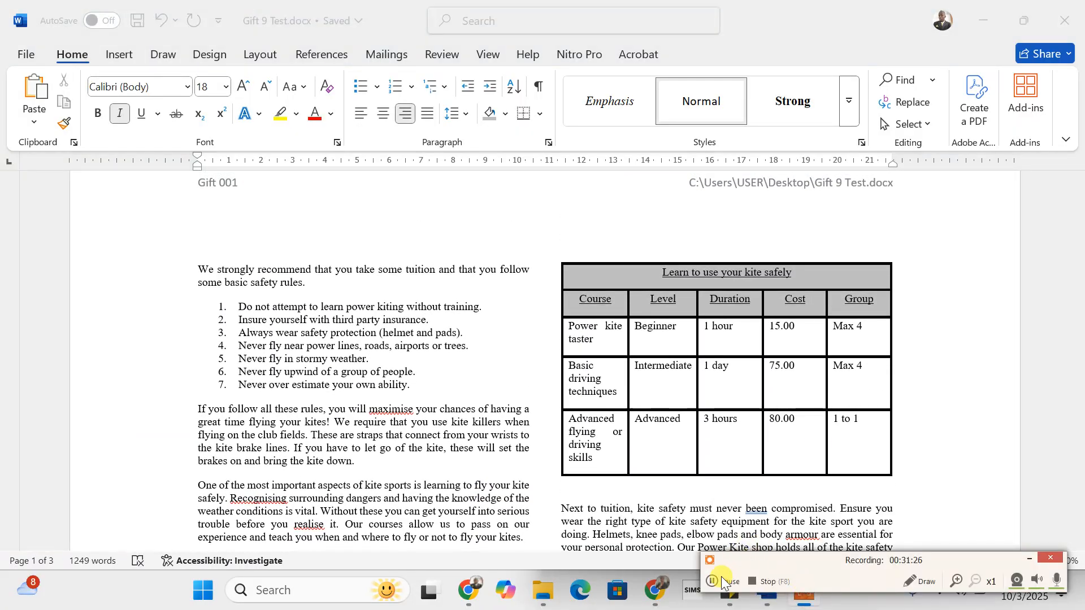